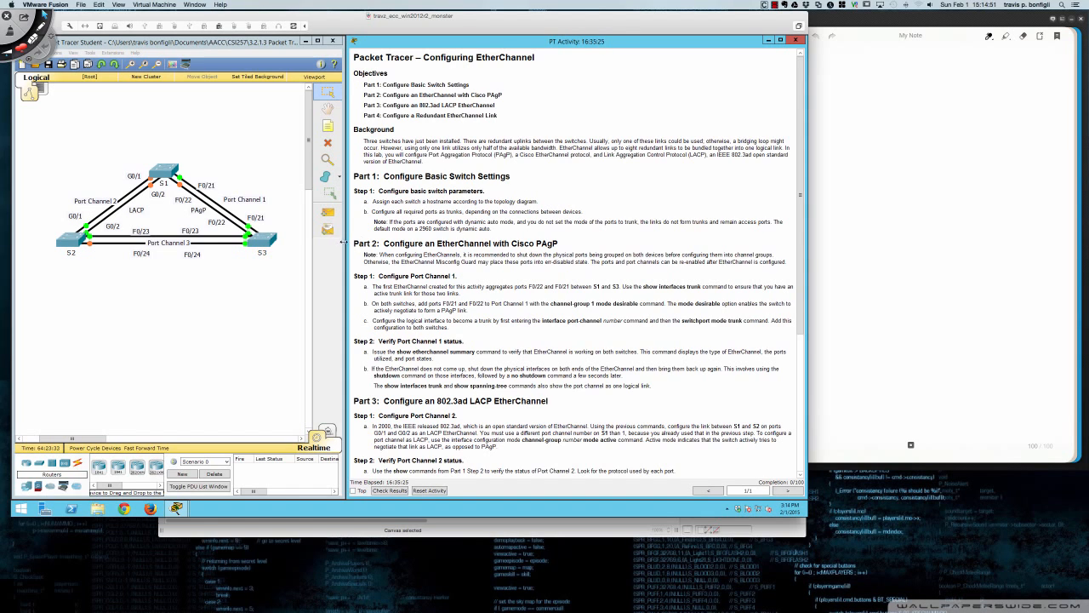
Open switch S1's command line in a widened window placed below the topology and bring up its prompt.
{"action": "left_click", "coordinate": [166, 171]}
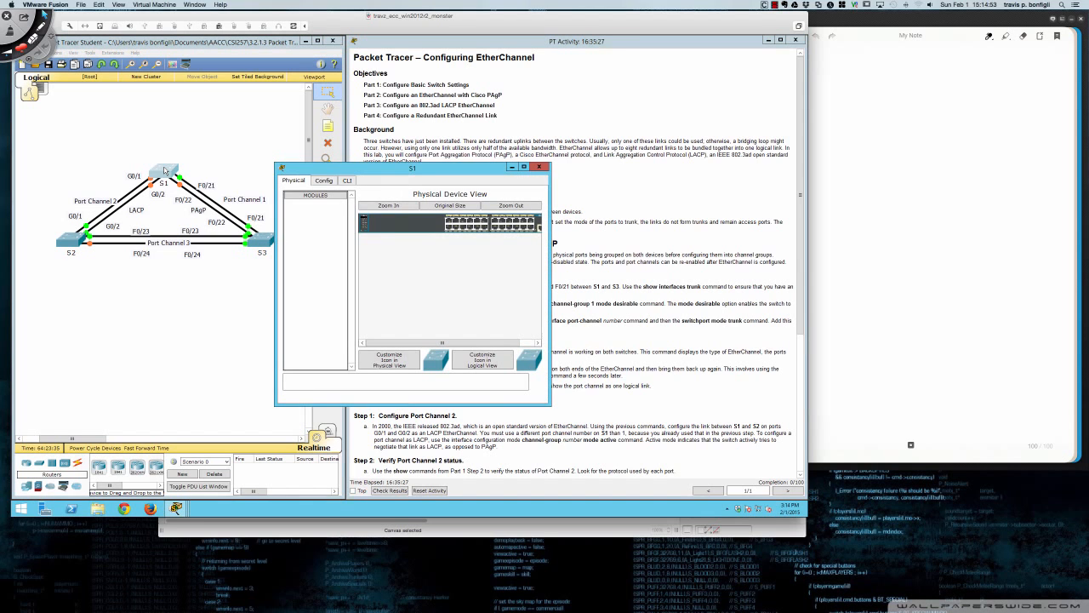
{"action": "left_click_drag", "start_coordinate": [354, 172], "coordinate": [96, 265]}
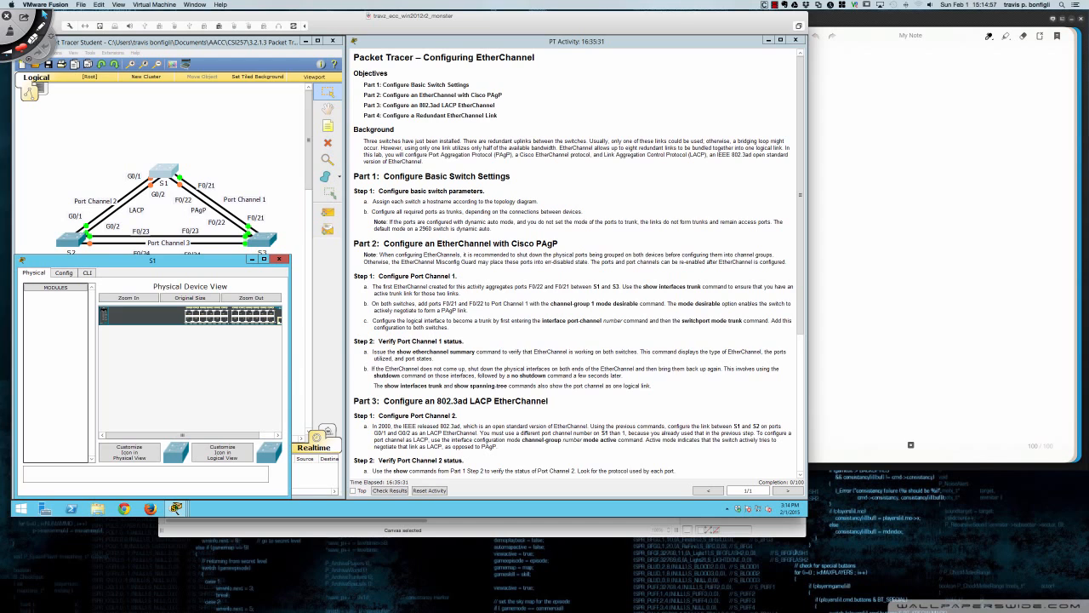
{"action": "left_click_drag", "start_coordinate": [292, 377], "coordinate": [349, 374]}
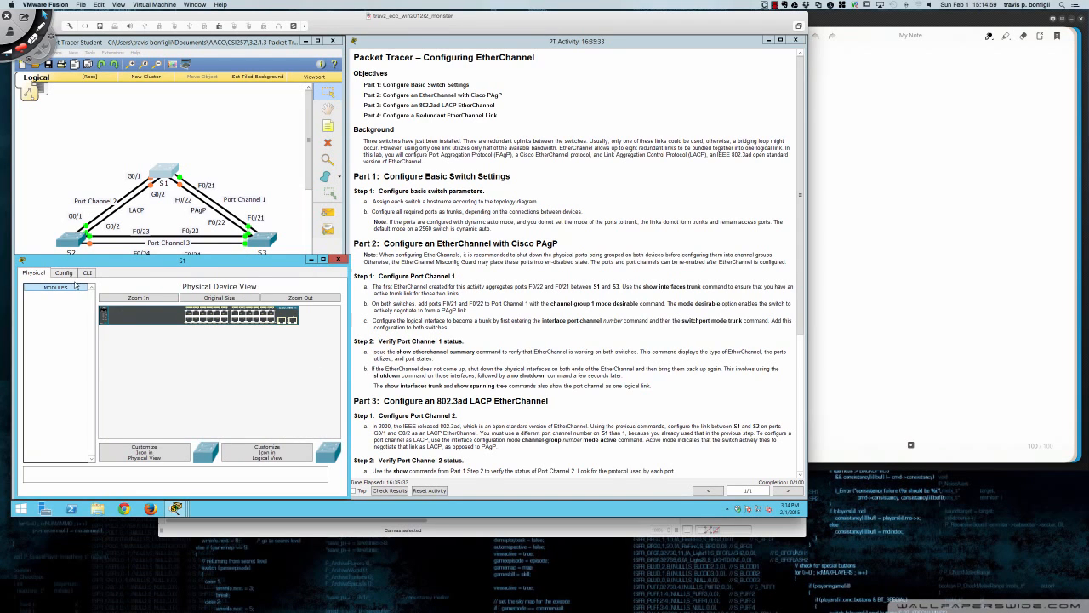
{"action": "left_click", "coordinate": [86, 273]}
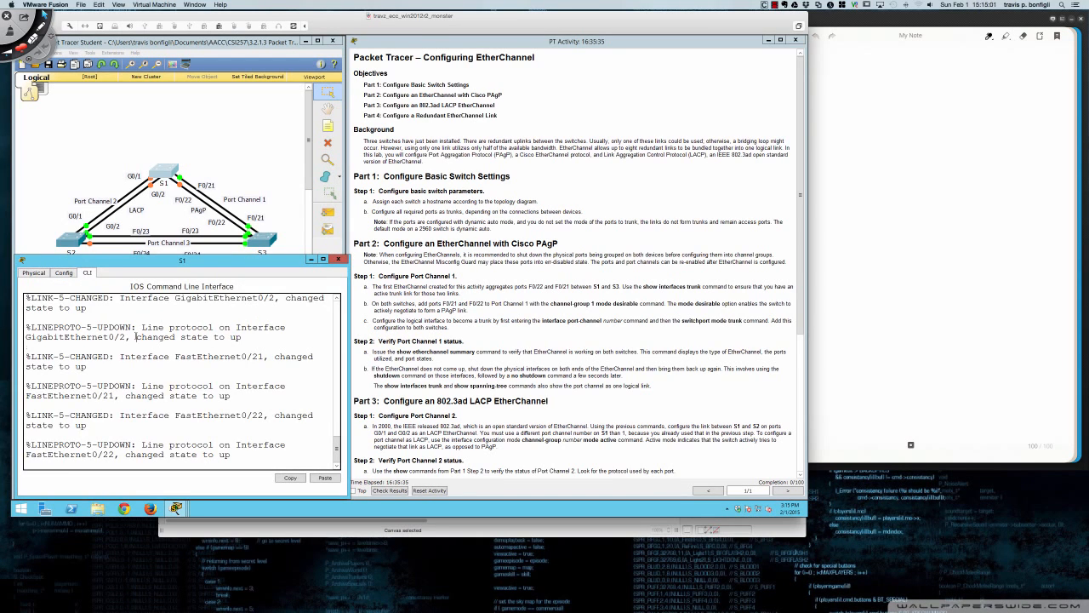
{"action": "key", "text": "Return"}
{"action": "key", "text": "Return"}
{"action": "key", "text": "Return"}
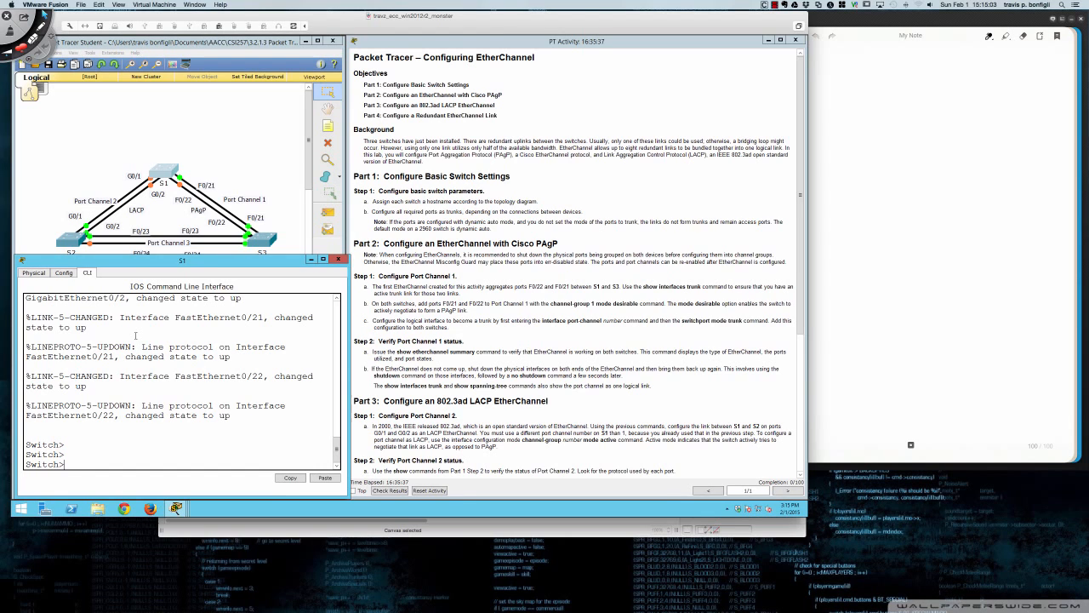
Enter global configuration mode on the first switch and set its hostname to S1.
{"action": "type", "text": "en"}
{"action": "key", "text": "Return"}
{"action": "type", "text": "conf t"}
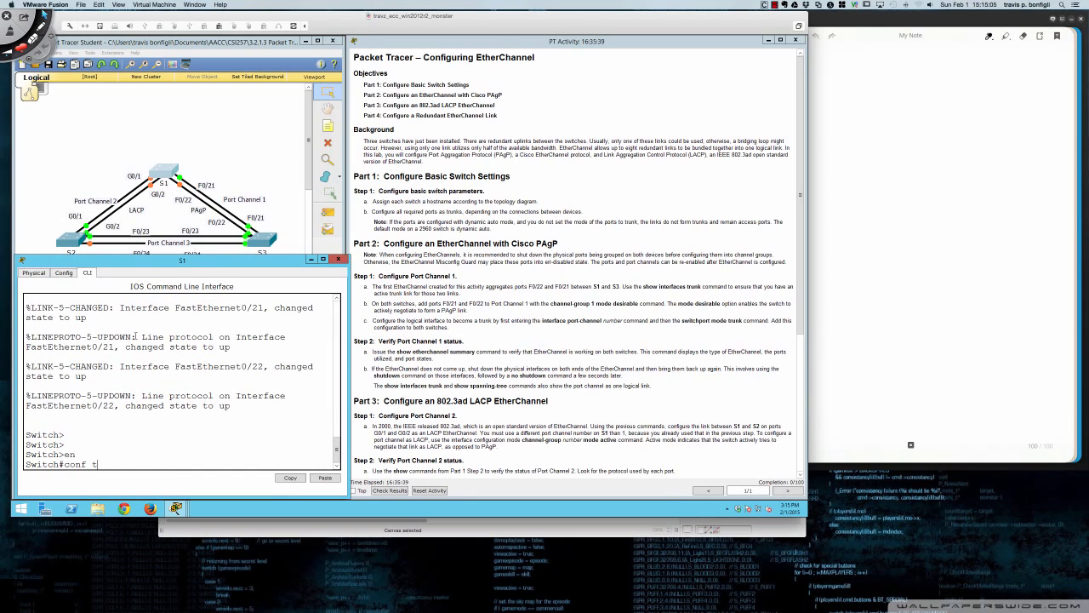
{"action": "key", "text": "Return"}
{"action": "type", "text": "host"}
{"action": "key", "text": "Tab"}
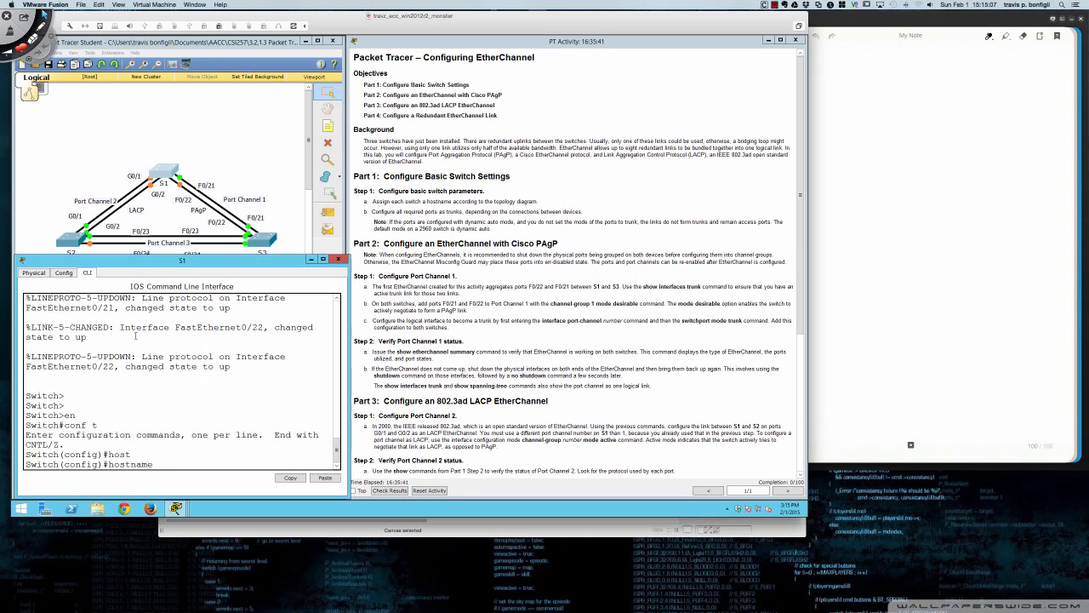
{"action": "type", "text": "S1"}
{"action": "key", "text": "Return"}
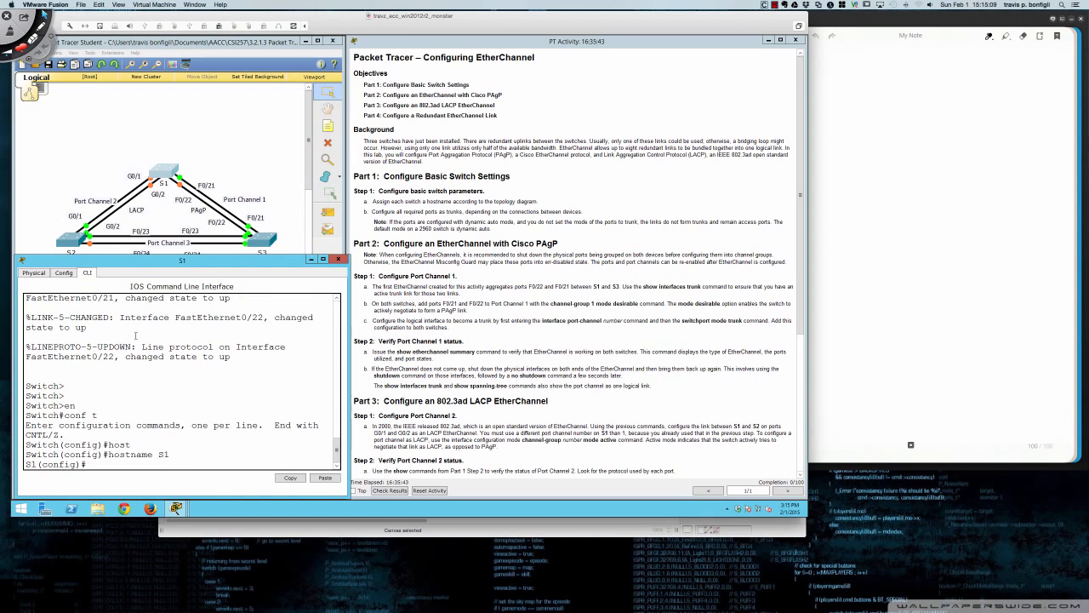
{"action": "key", "text": "Return"}
{"action": "key", "text": "Return"}
{"action": "key", "text": "Return"}
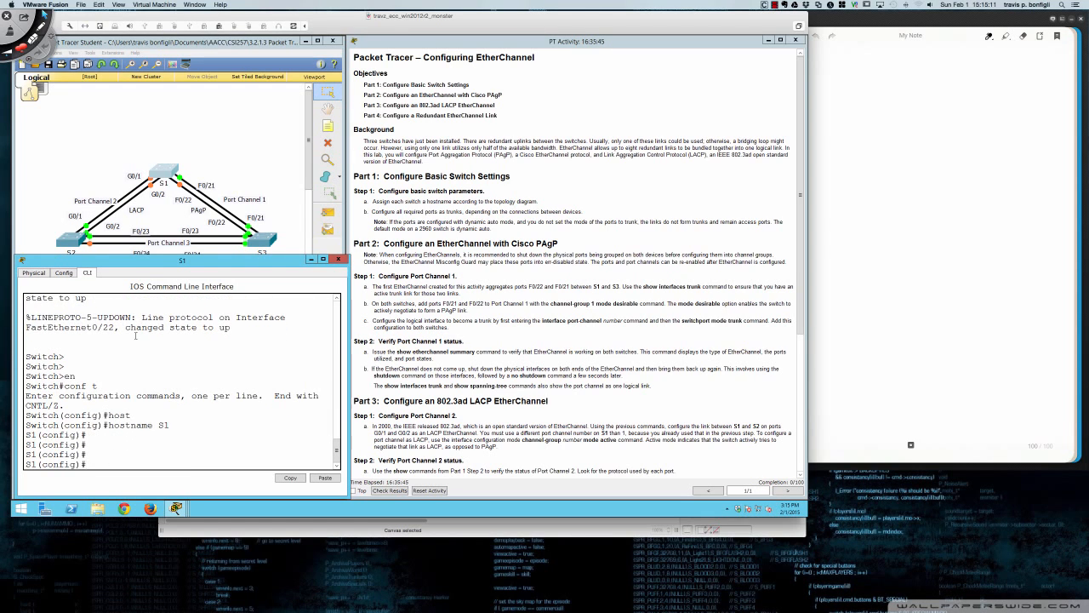
Open switch S2's command line in a widened window placed below the topology.
{"action": "left_click", "coordinate": [72, 244]}
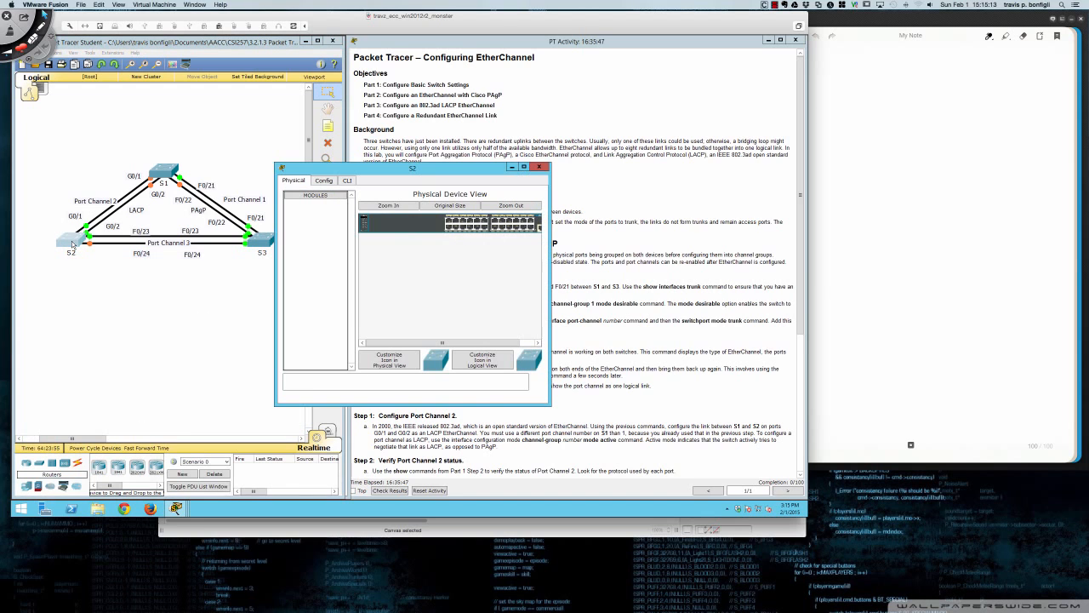
{"action": "left_click_drag", "start_coordinate": [387, 172], "coordinate": [124, 264]}
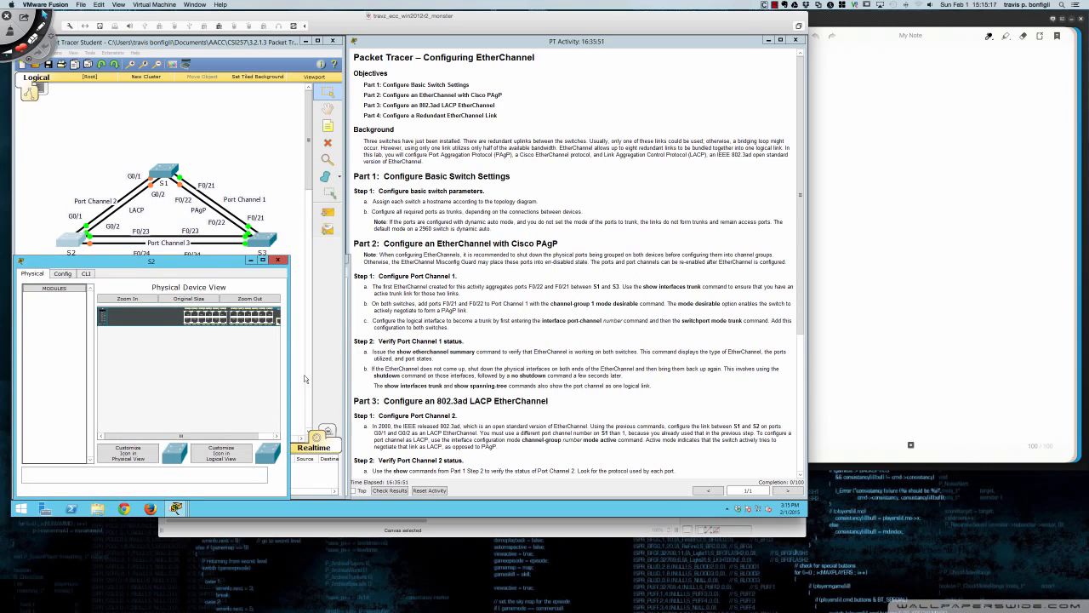
{"action": "left_click_drag", "start_coordinate": [289, 379], "coordinate": [349, 378]}
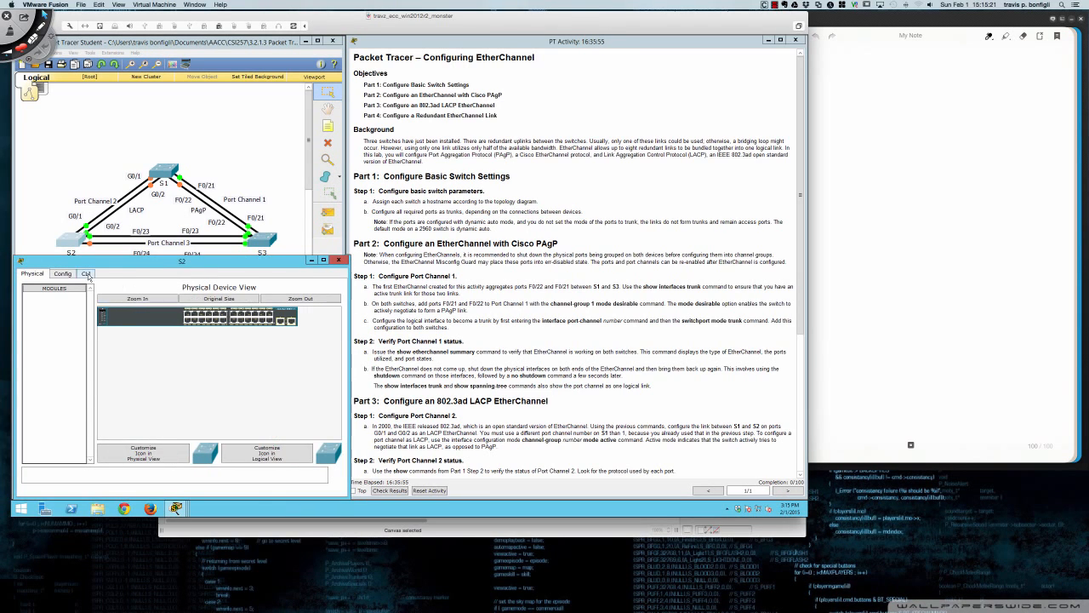
{"action": "left_click", "coordinate": [86, 273]}
{"action": "scroll", "coordinate": [151, 366], "scroll_direction": "down", "scroll_amount": 1}
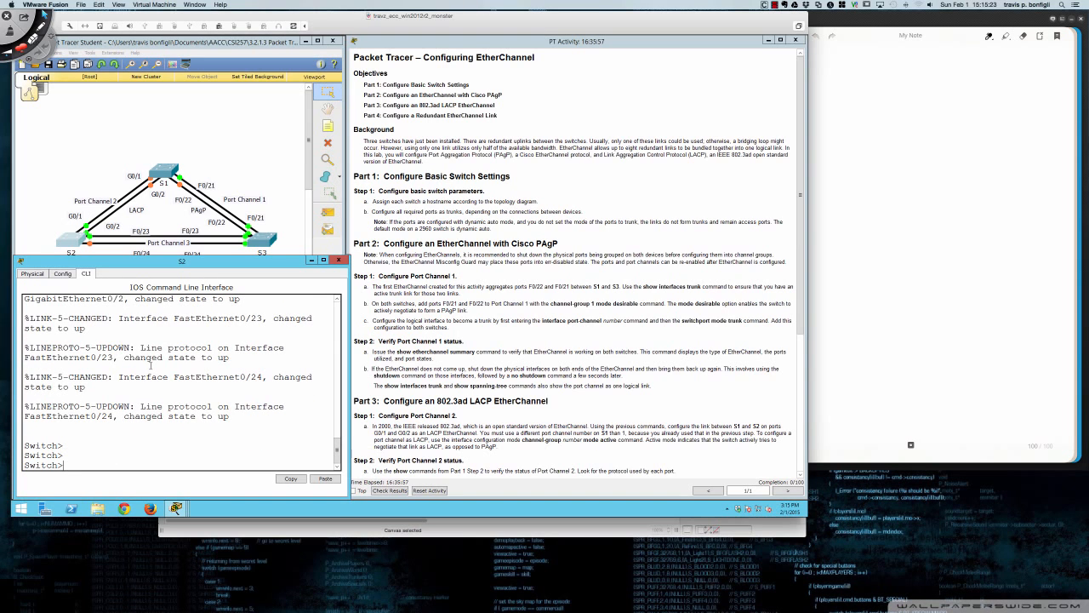
Enter global configuration mode on the second switch and set its hostname to S2.
{"action": "type", "text": "en"}
{"action": "key", "text": "Return"}
{"action": "type", "text": "conf t"}
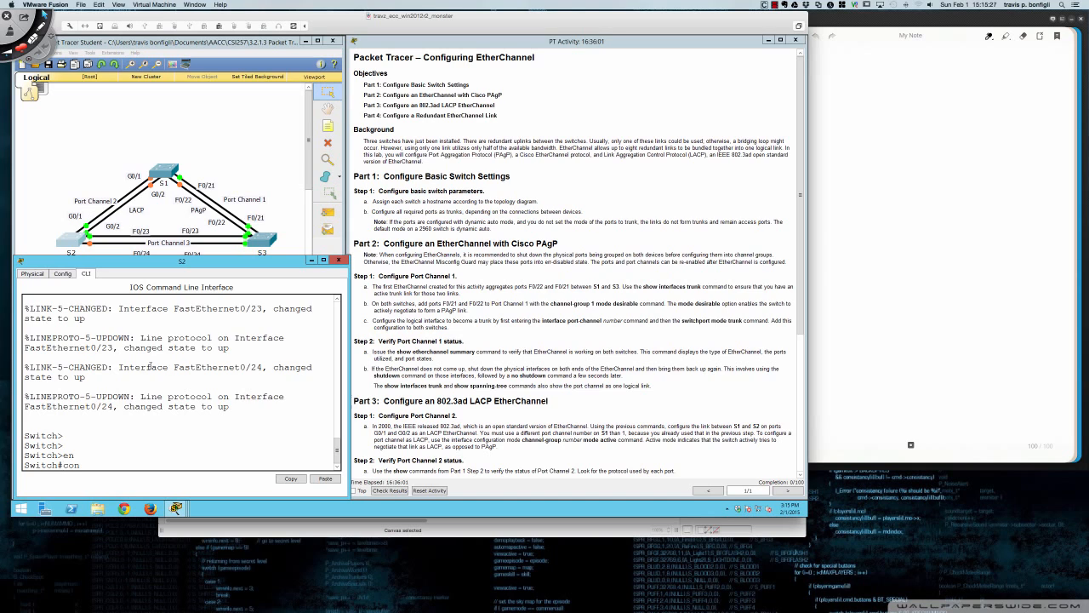
{"action": "key", "text": "Return"}
{"action": "type", "text": "host"}
{"action": "key", "text": "Tab"}
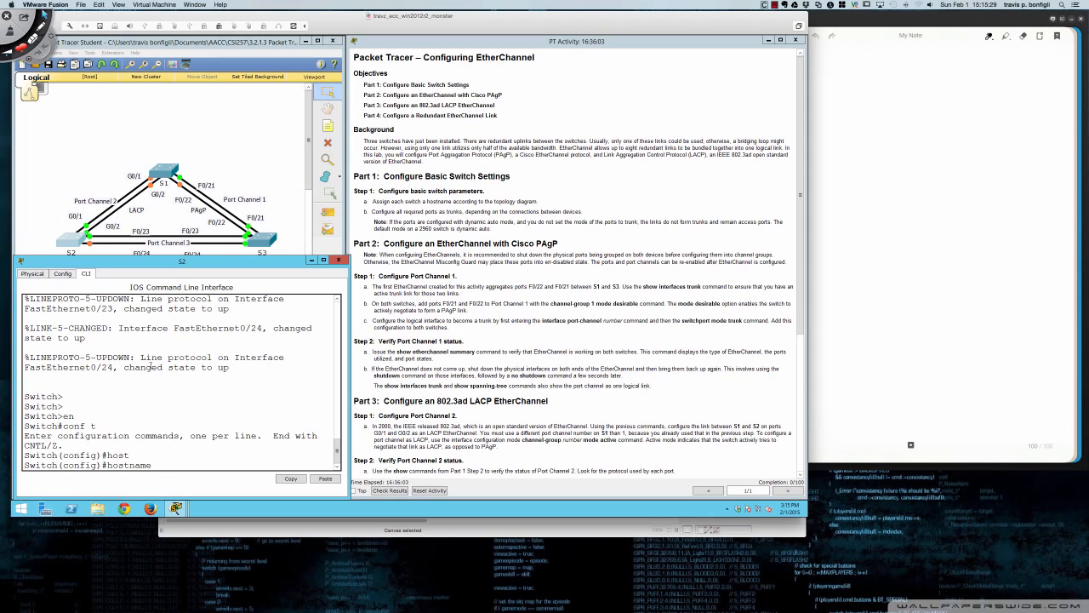
{"action": "type", "text": "S2"}
{"action": "key", "text": "Return"}
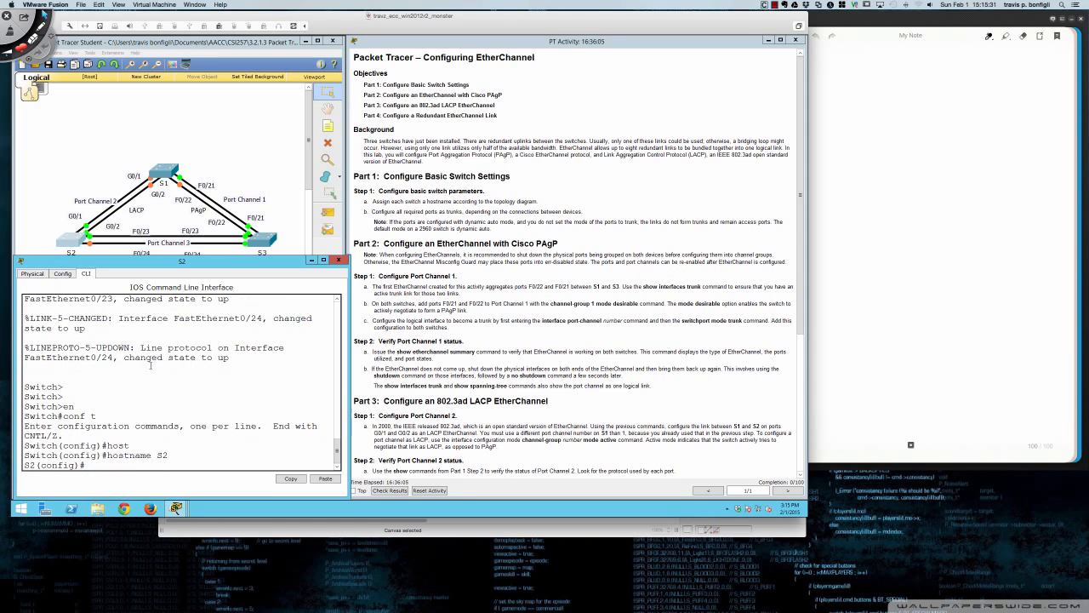
Open switch S3's command line in a widened window below the topology and bring up its prompt.
{"action": "left_click", "coordinate": [262, 242]}
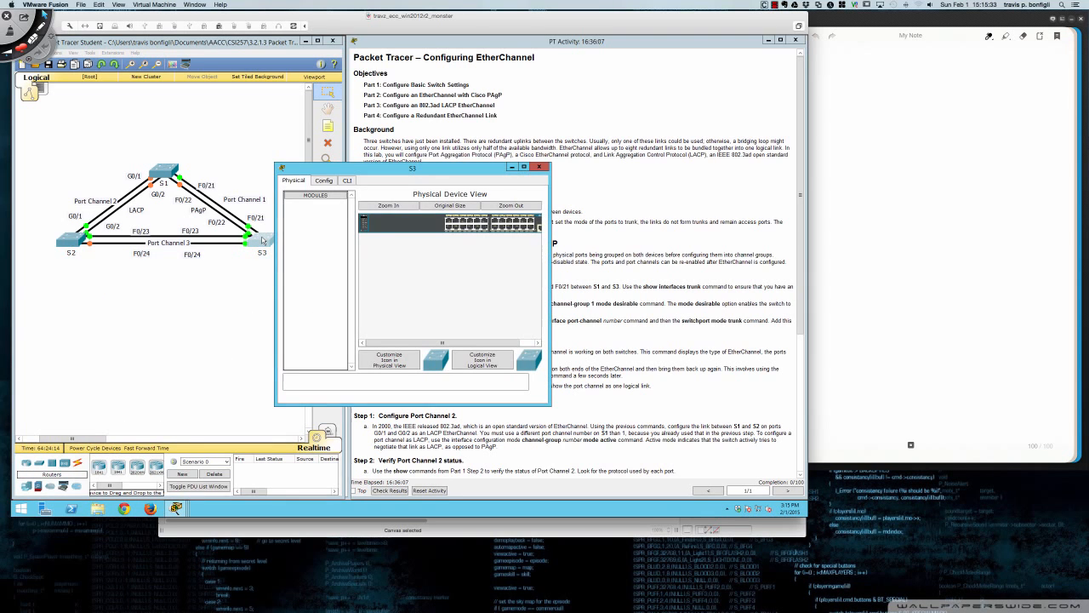
{"action": "left_click_drag", "start_coordinate": [402, 174], "coordinate": [142, 263]}
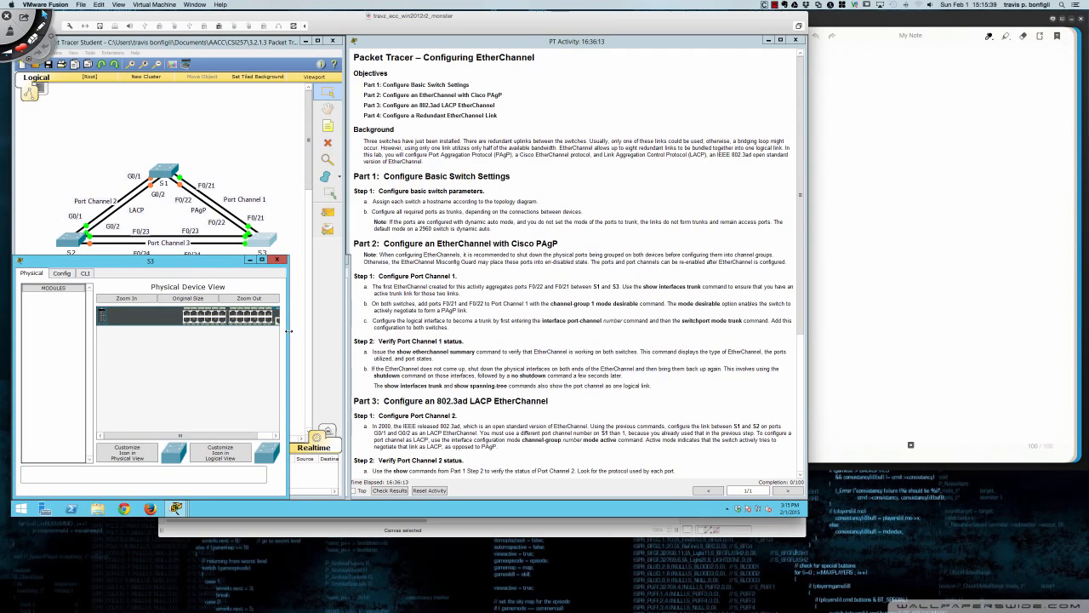
{"action": "left_click_drag", "start_coordinate": [289, 332], "coordinate": [346, 332]}
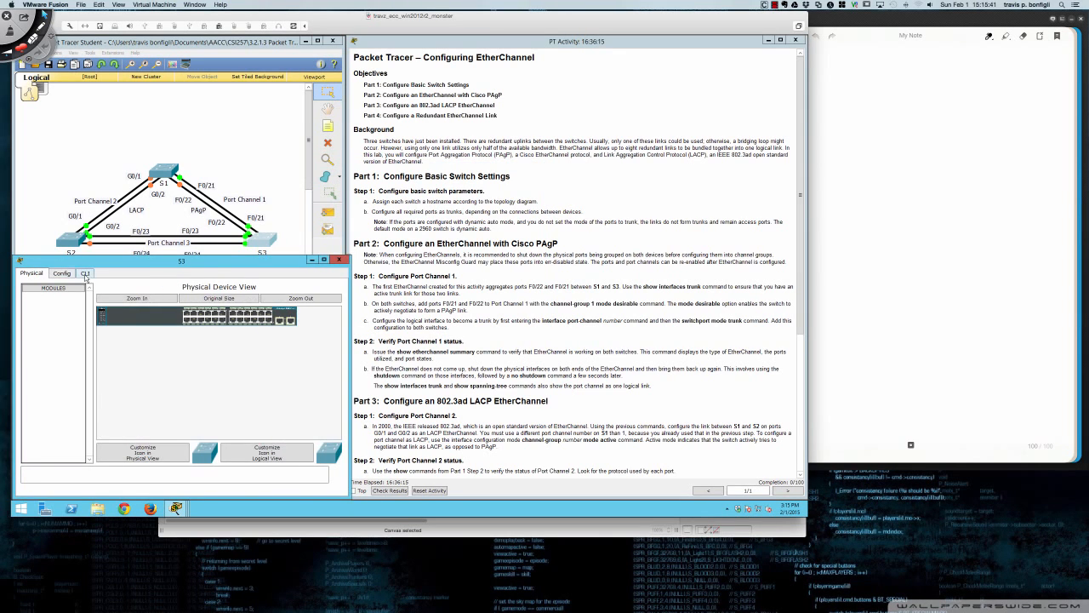
{"action": "left_click", "coordinate": [85, 273]}
{"action": "key", "text": "Return"}
{"action": "key", "text": "Return"}
{"action": "key", "text": "Return"}
{"action": "key", "text": "Return"}
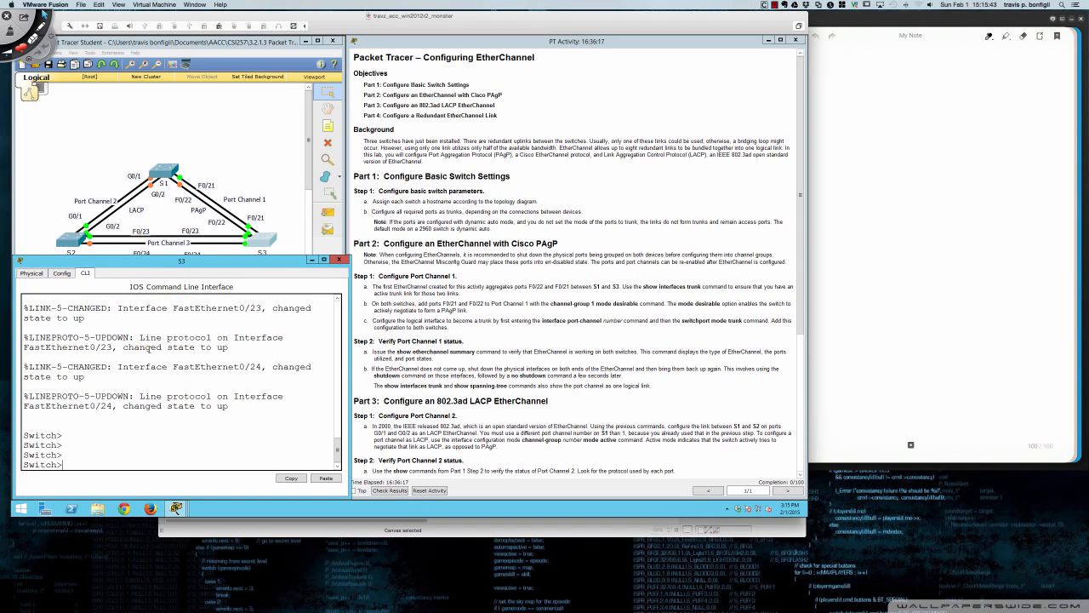
Enter global configuration mode on the third switch and set its hostname to S3.
{"action": "type", "text": "en"}
{"action": "key", "text": "Return"}
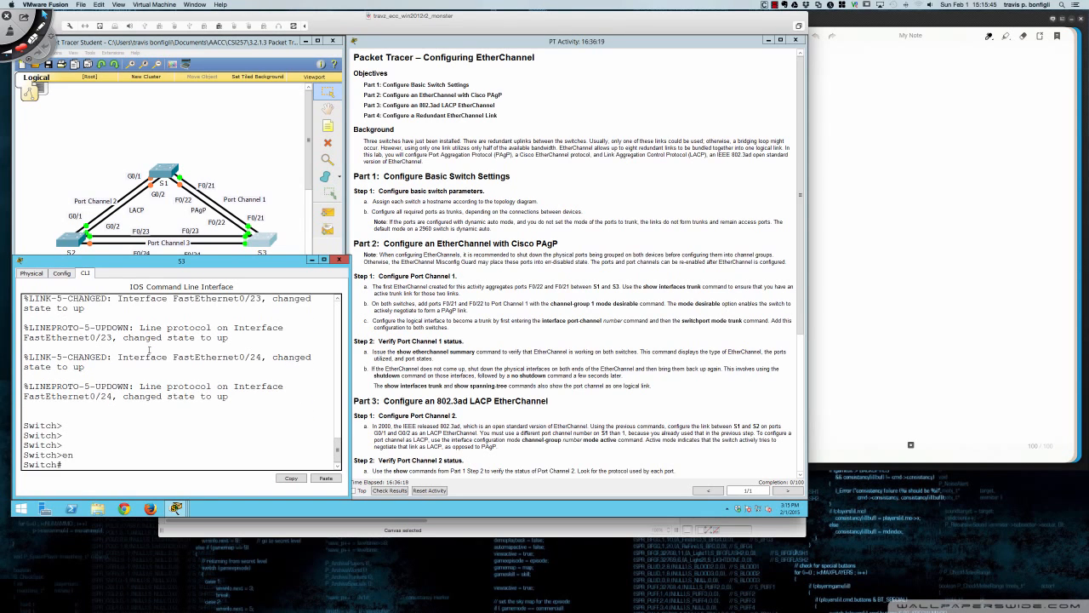
{"action": "type", "text": "conf t"}
{"action": "key", "text": "Return"}
{"action": "type", "text": "host"}
{"action": "key", "text": "Tab"}
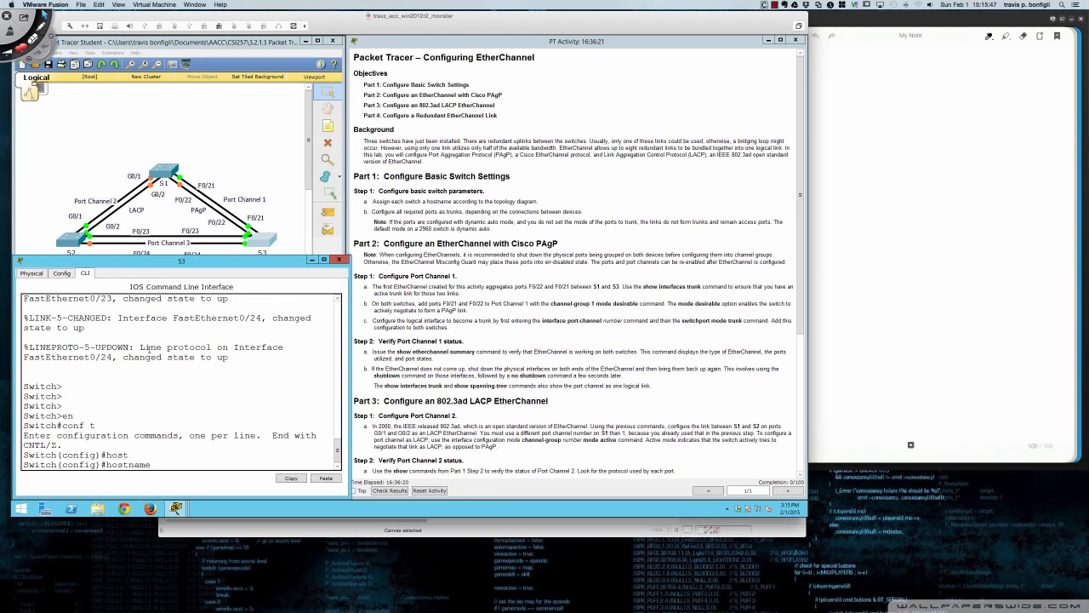
{"action": "type", "text": "S3"}
{"action": "key", "text": "Return"}
{"action": "key", "text": "Return"}
{"action": "key", "text": "Return"}
{"action": "key", "text": "Return"}
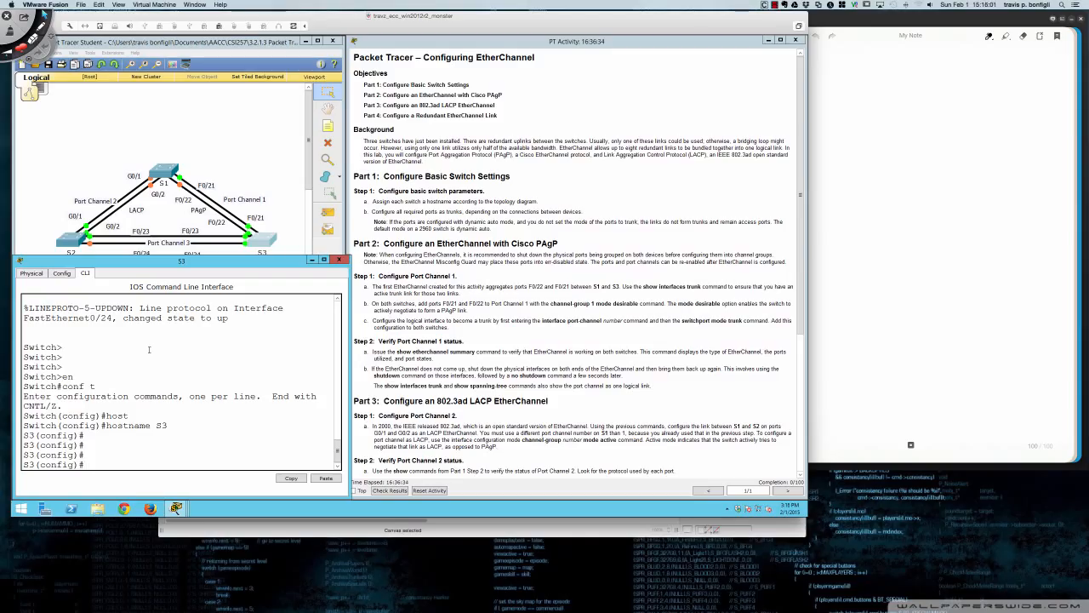
{"action": "key", "text": "Return"}
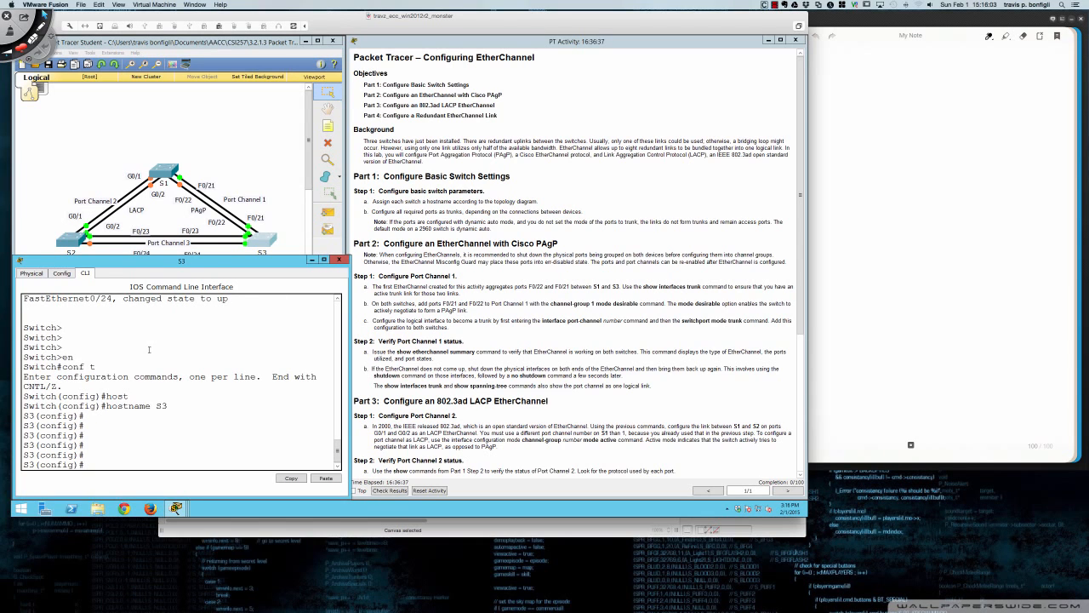
Shift the topology up in its workspace and make S3's command-line window taller, keeping all three switches visible.
{"action": "left_click_drag", "start_coordinate": [312, 179], "coordinate": [312, 191]}
{"action": "left_click", "coordinate": [265, 178]}
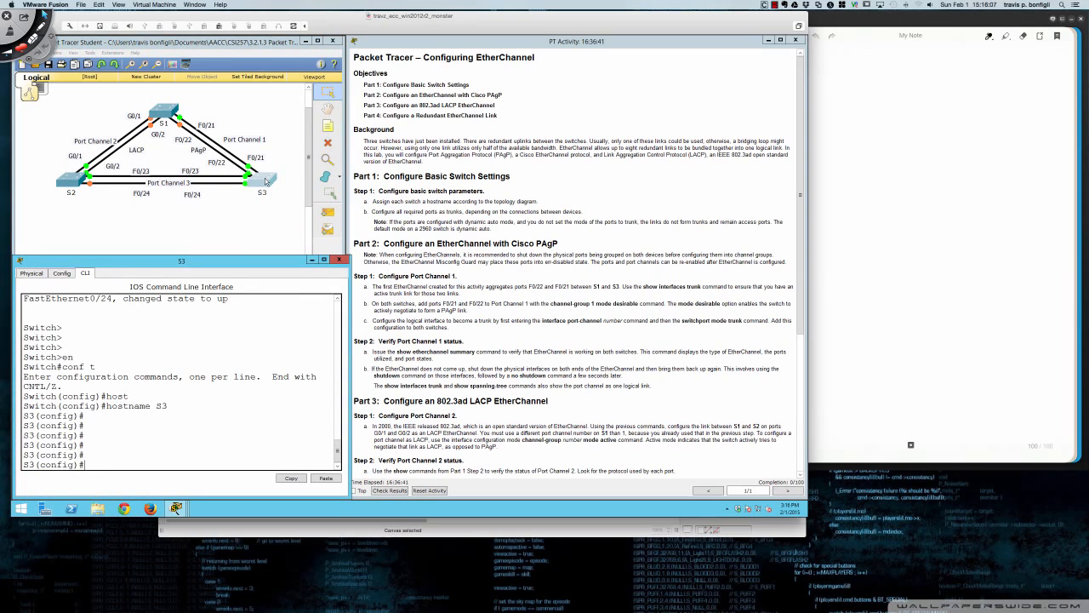
{"action": "left_click_drag", "start_coordinate": [235, 256], "coordinate": [237, 205]}
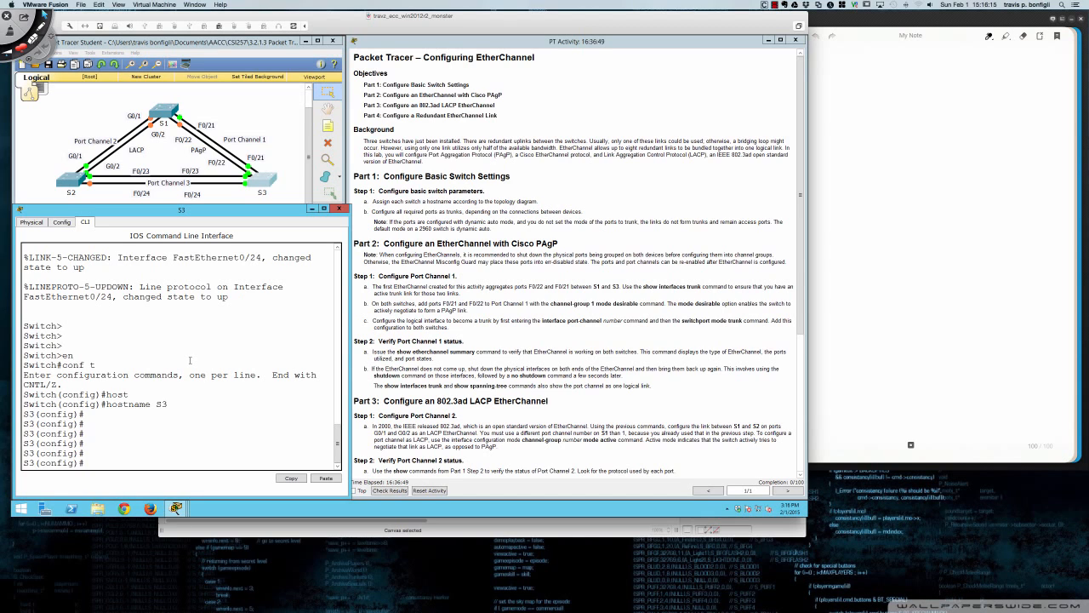
List S3's interfaces with do sh ip int br and examine the status of FastEthernet0/21 through 0/24.
{"action": "type", "text": "do sh ip int br"}
{"action": "key", "text": "Return"}
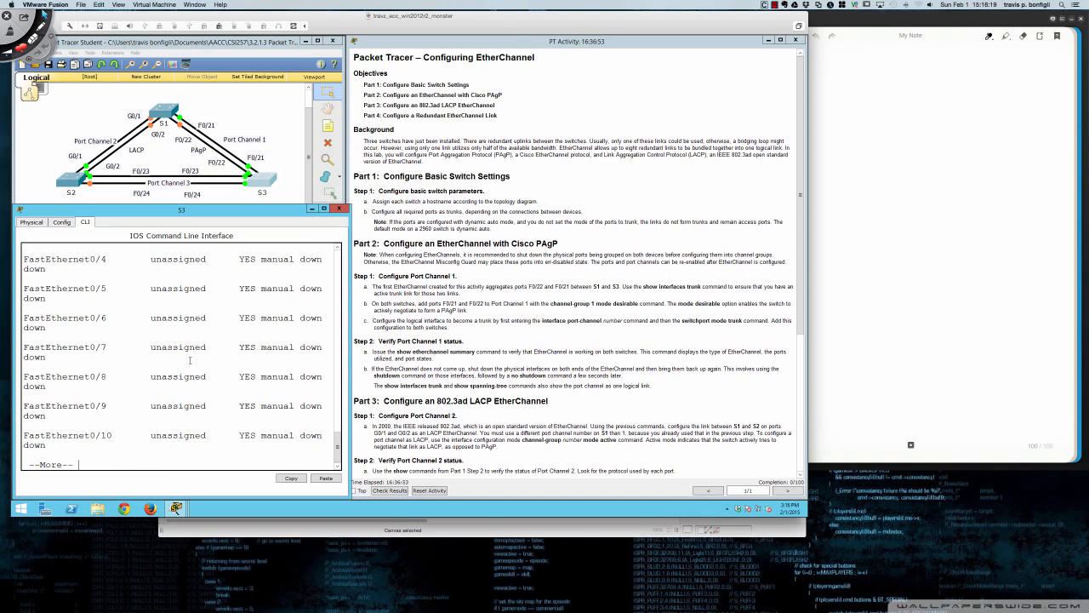
{"action": "key", "text": "space"}
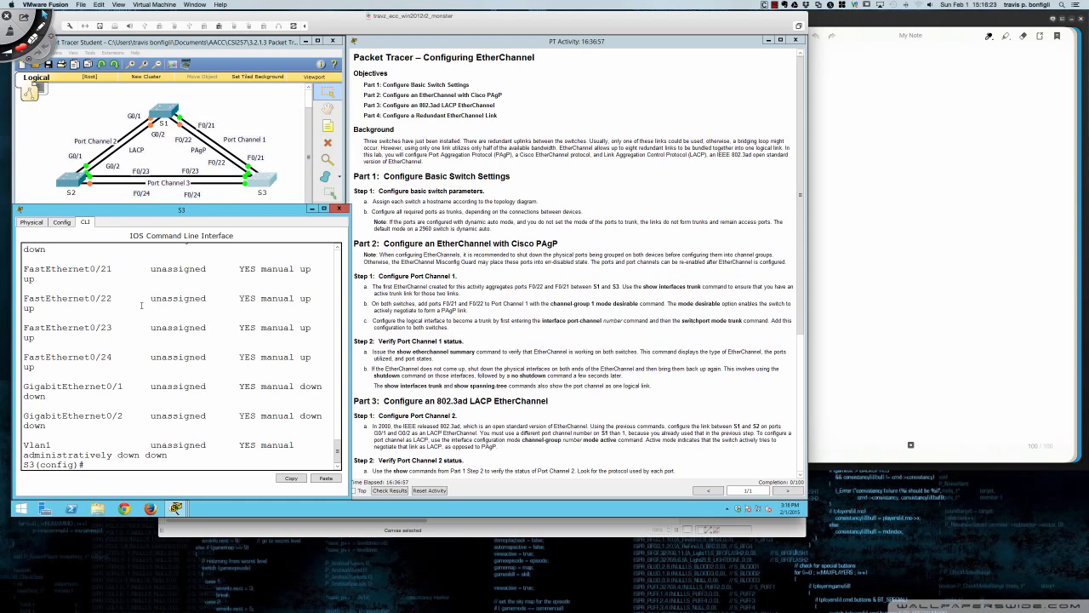
{"action": "scroll", "coordinate": [142, 304], "scroll_direction": "up", "scroll_amount": 2}
{"action": "left_click_drag", "start_coordinate": [83, 319], "coordinate": [317, 414]}
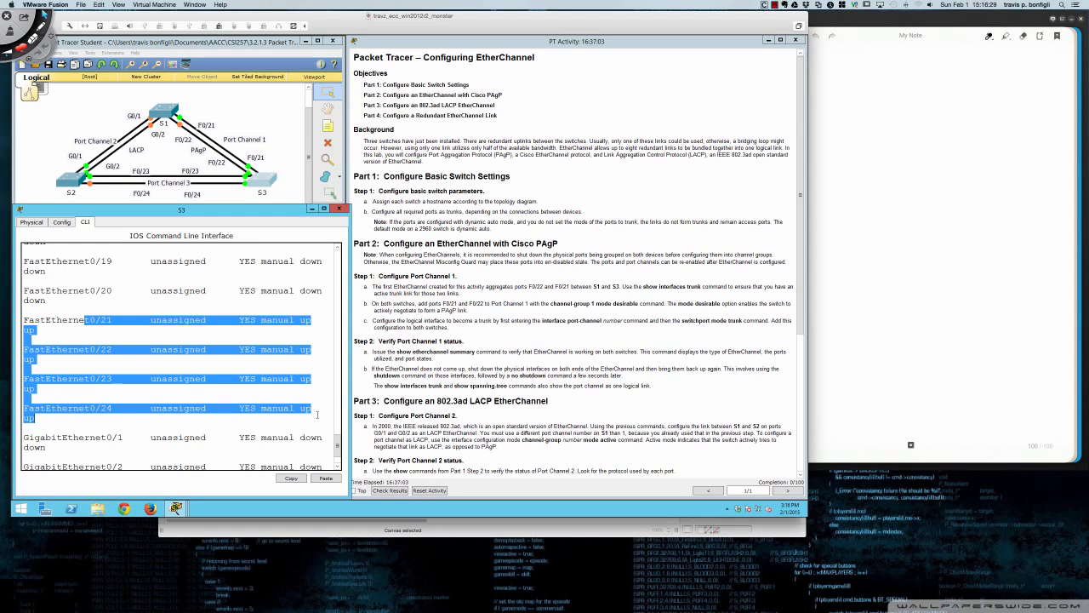
{"action": "left_click", "coordinate": [174, 378]}
{"action": "scroll", "coordinate": [168, 370], "scroll_direction": "down", "scroll_amount": 2}
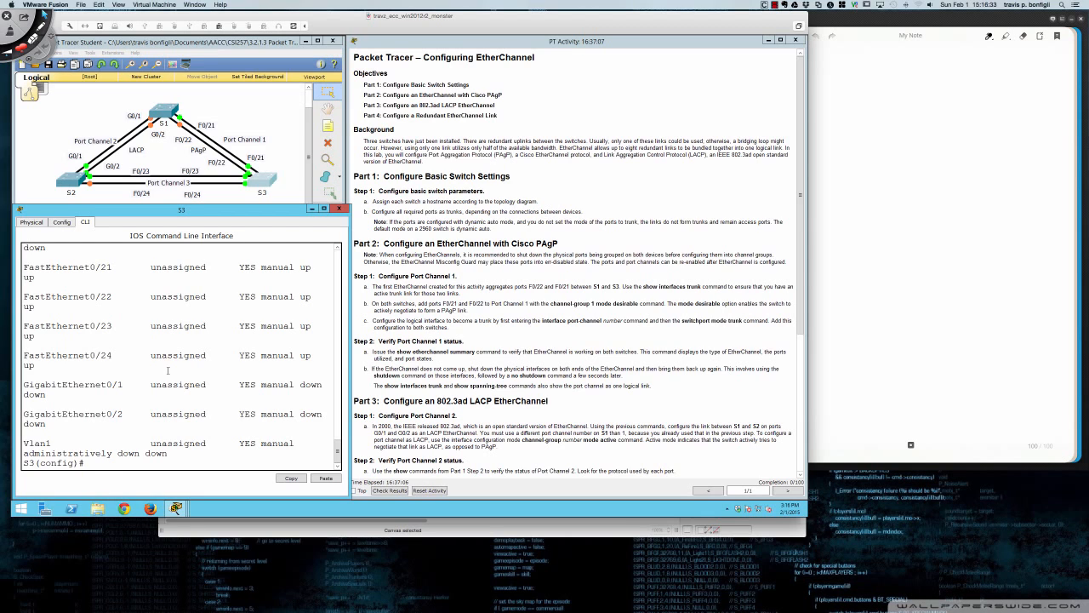
Configure the S3 interface range fa0/21 - 24 with switchport mode trunk.
{"action": "type", "text": "int ra fa0/21 - 24"}
{"action": "key", "text": "Return"}
{"action": "key", "text": "Return"}
{"action": "key", "text": "Return"}
{"action": "key", "text": "Return"}
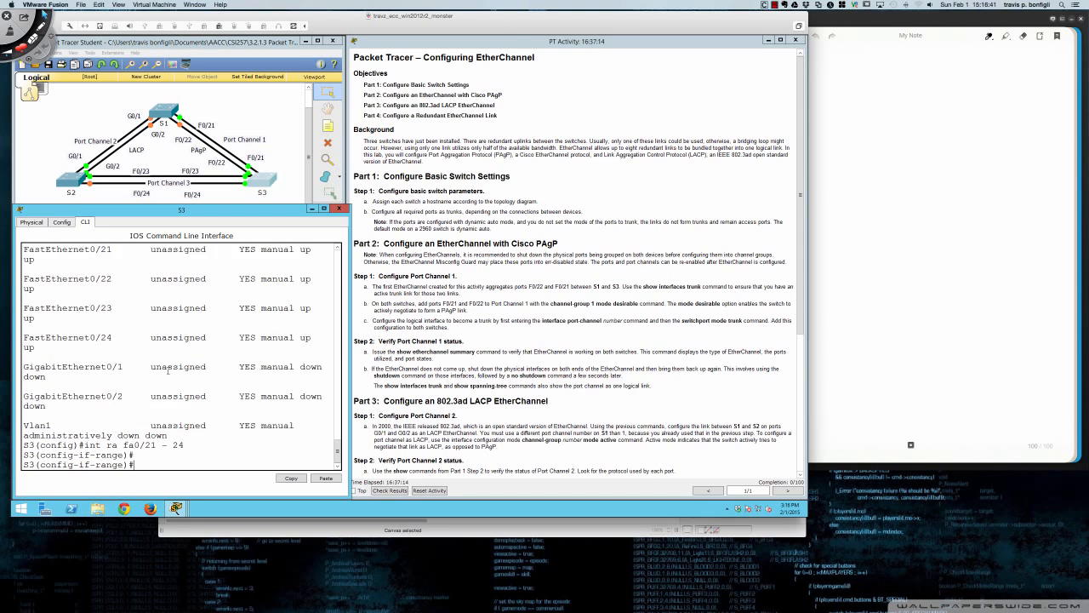
{"action": "type", "text": "swi"}
{"action": "key", "text": "Tab"}
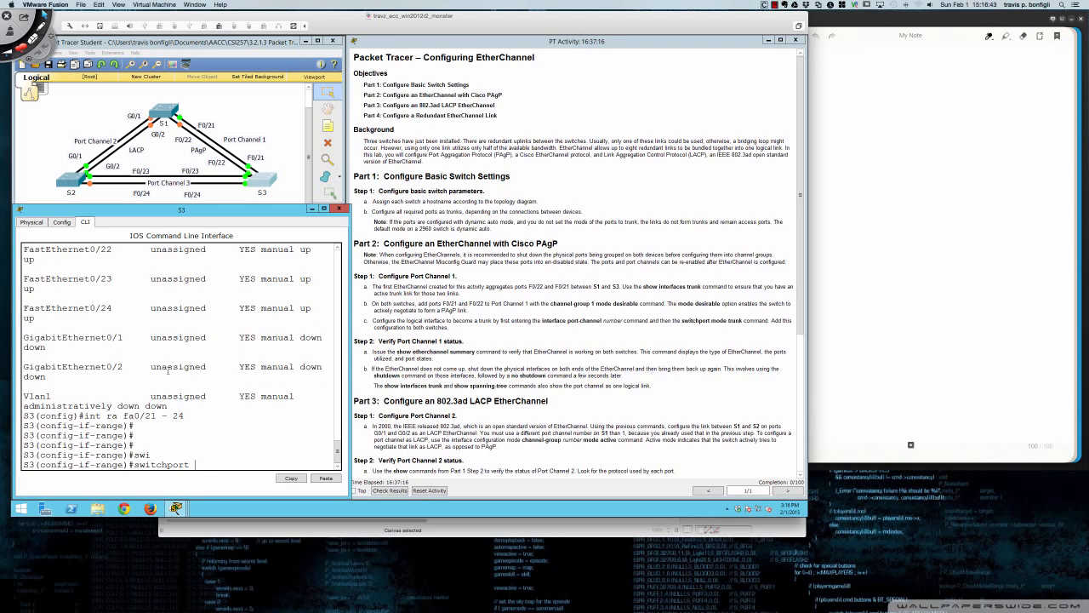
{"action": "type", "text": "mode trunk"}
{"action": "key", "text": "Return"}
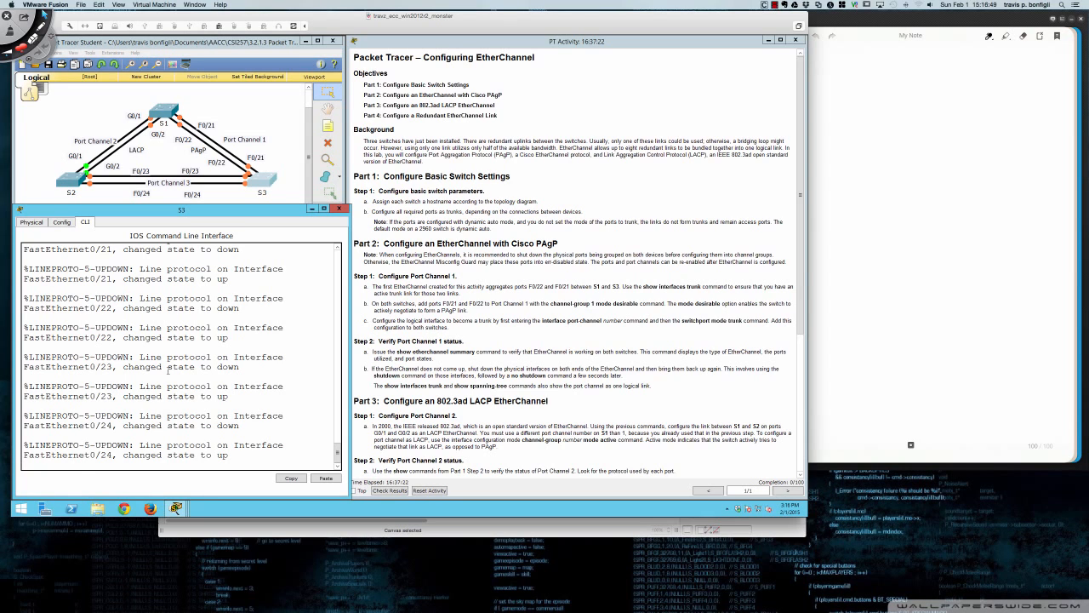
{"action": "key", "text": "Return"}
{"action": "key", "text": "Return"}
{"action": "key", "text": "Return"}
{"action": "key", "text": "Return"}
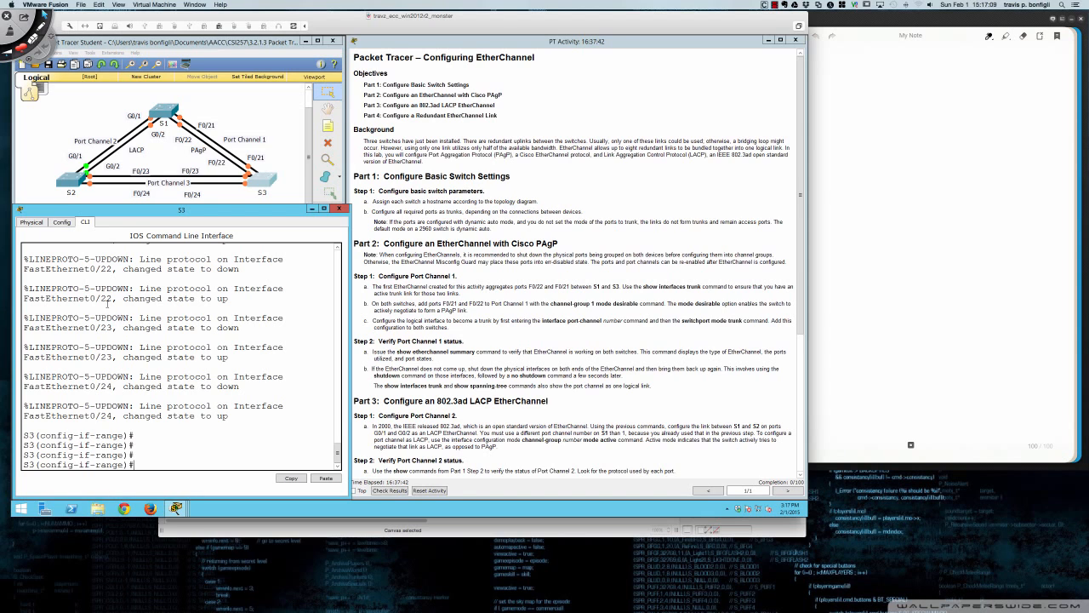
Open S1's command-line window, make it taller below the topology, and bring up a fresh configuration prompt.
{"action": "left_click", "coordinate": [161, 115]}
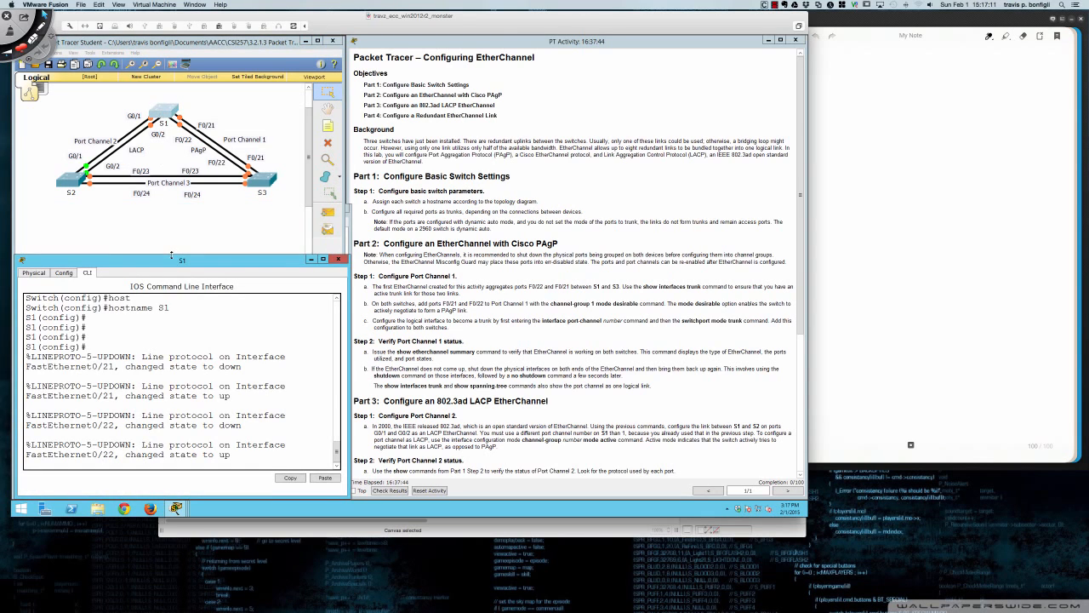
{"action": "left_click_drag", "start_coordinate": [171, 255], "coordinate": [174, 202]}
{"action": "key", "text": "Return"}
{"action": "key", "text": "Return"}
{"action": "key", "text": "Return"}
{"action": "key", "text": "Return"}
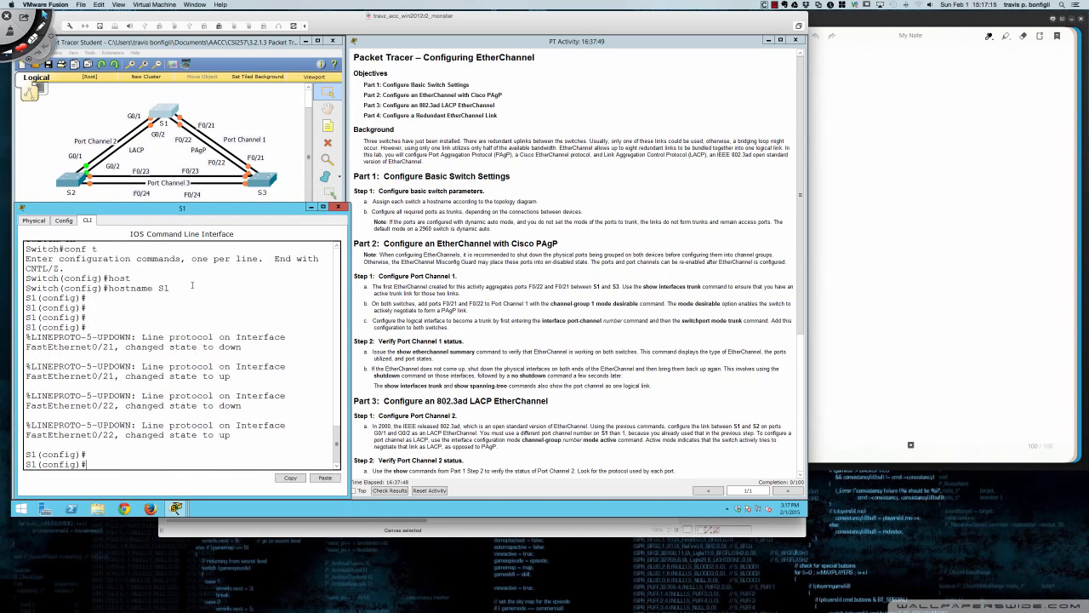
Configure the S1 interface range fa0/21 - 22 with switchport mode trunk.
{"action": "type", "text": "intn ra"}
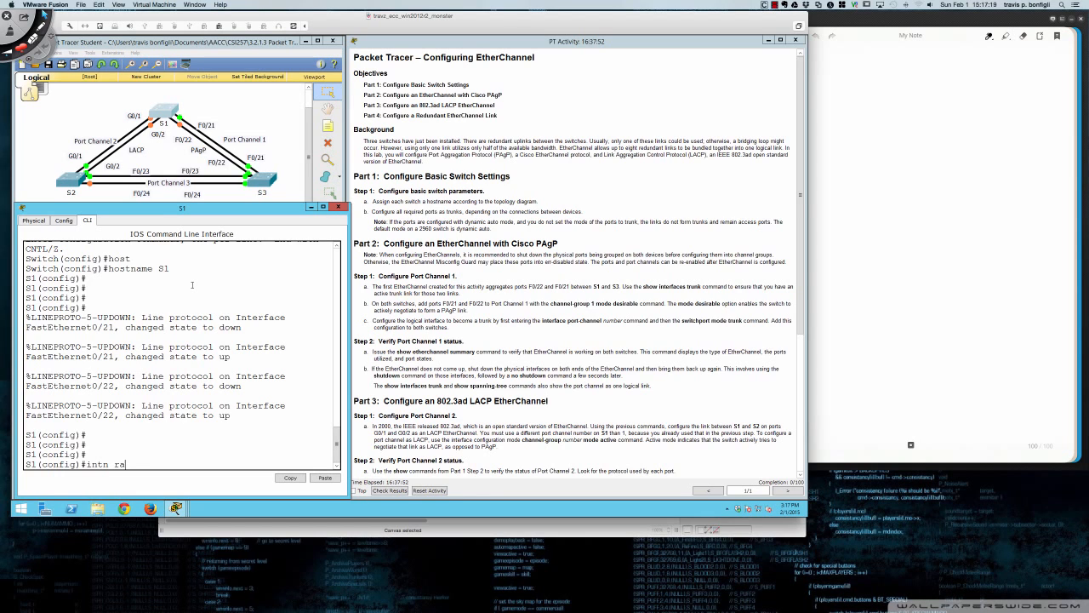
{"action": "type", "text": " fa0/21 - 22"}
{"action": "key", "text": "Return"}
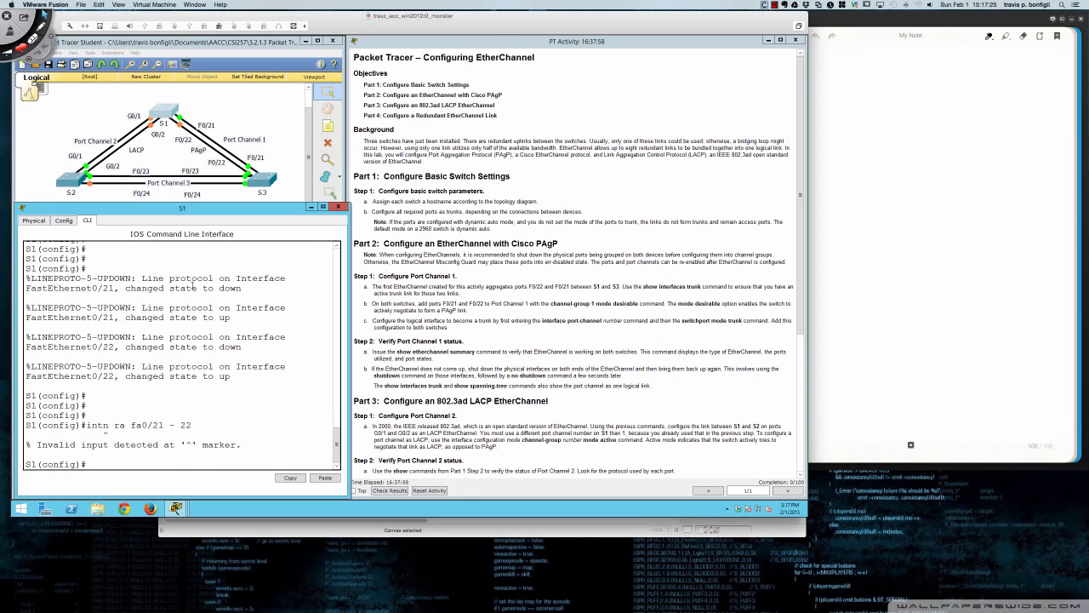
{"action": "key", "text": "Up"}
{"action": "key", "text": "BackSpace"}
{"action": "key", "text": "BackSpace"}
{"action": "type", "text": "t ra fa0/21 - 22"}
{"action": "key", "text": "Return"}
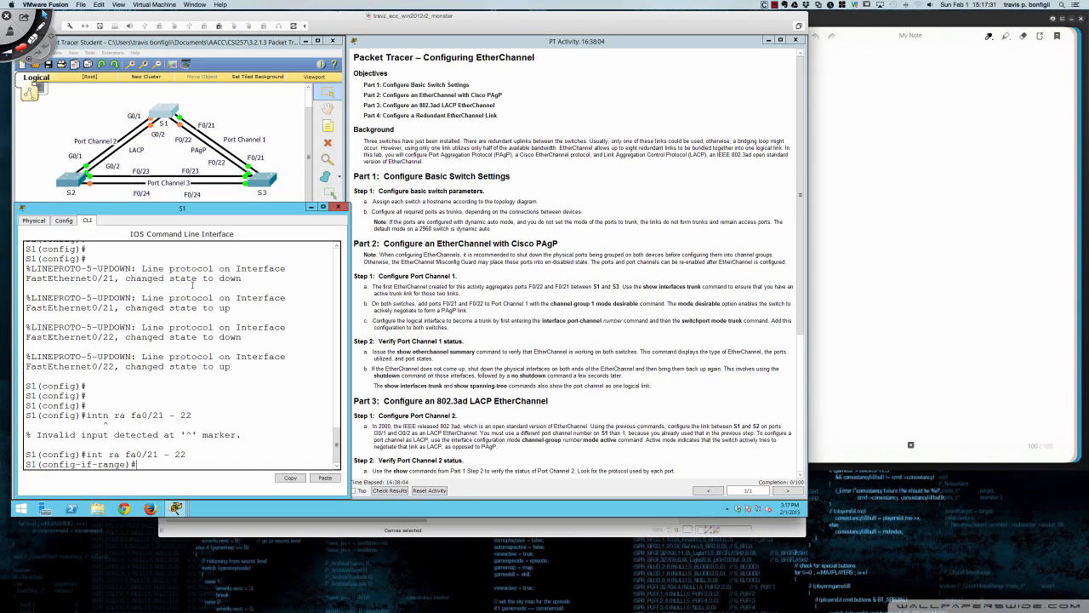
{"action": "type", "text": "swi"}
{"action": "key", "text": "Tab"}
{"action": "type", "text": "mo"}
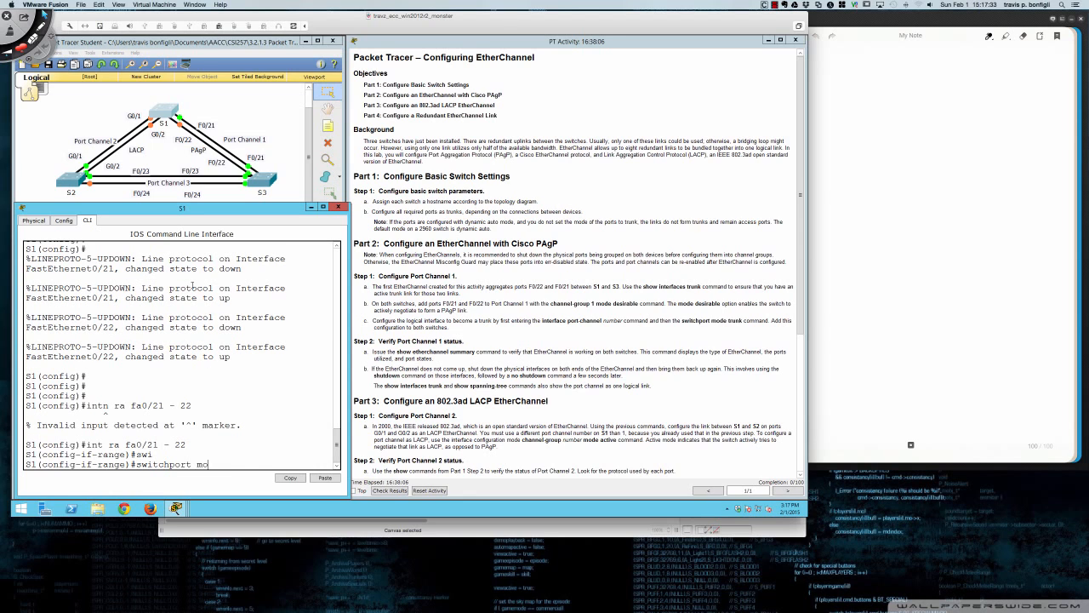
{"action": "type", "text": "de trunk"}
{"action": "key", "text": "Return"}
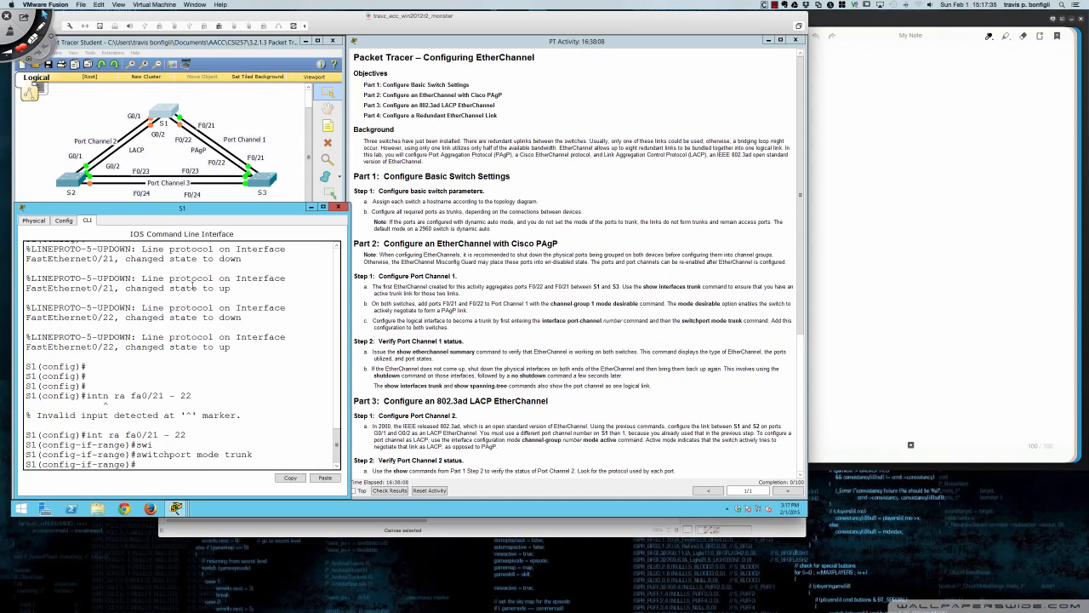
Configure the S1 interface range gi0/1 - 2 with switch mode trunk.
{"action": "type", "text": "int ra gi0/1 - 2"}
{"action": "key", "text": "Return"}
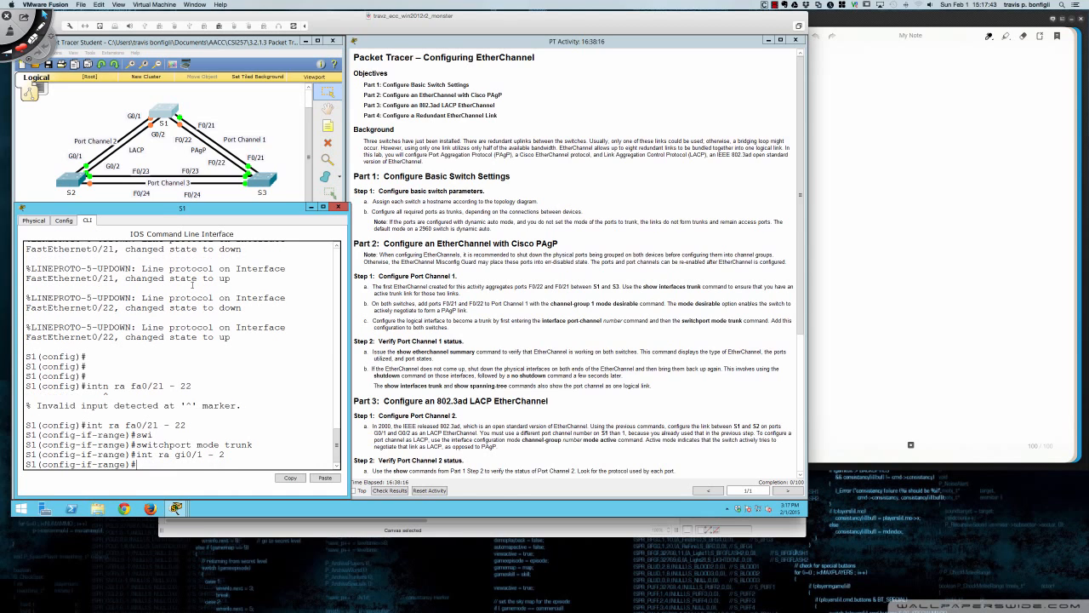
{"action": "type", "text": "switch mode trunk"}
{"action": "key", "text": "Return"}
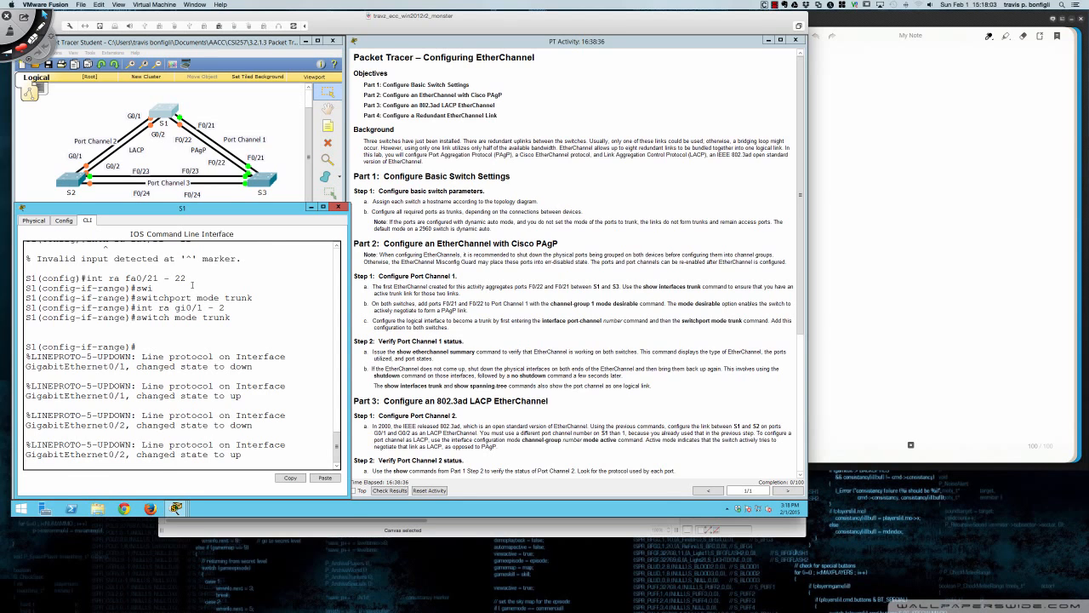
{"action": "key", "text": "Return"}
{"action": "key", "text": "Return"}
{"action": "key", "text": "Return"}
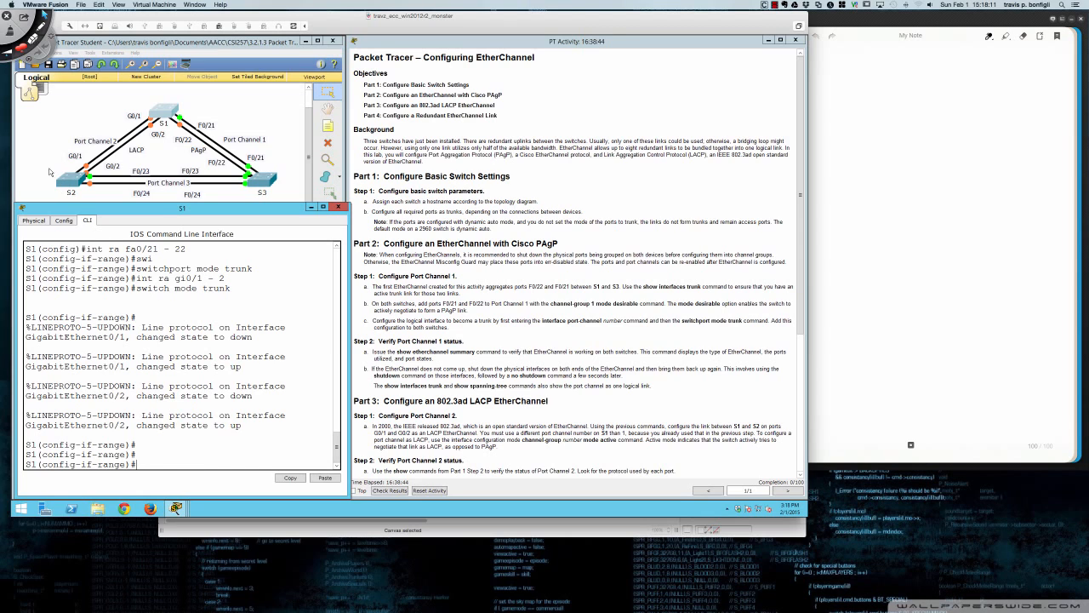
Open S2's command-line window, make it taller below the topology, and bring up a fresh configuration prompt.
{"action": "left_click", "coordinate": [73, 185]}
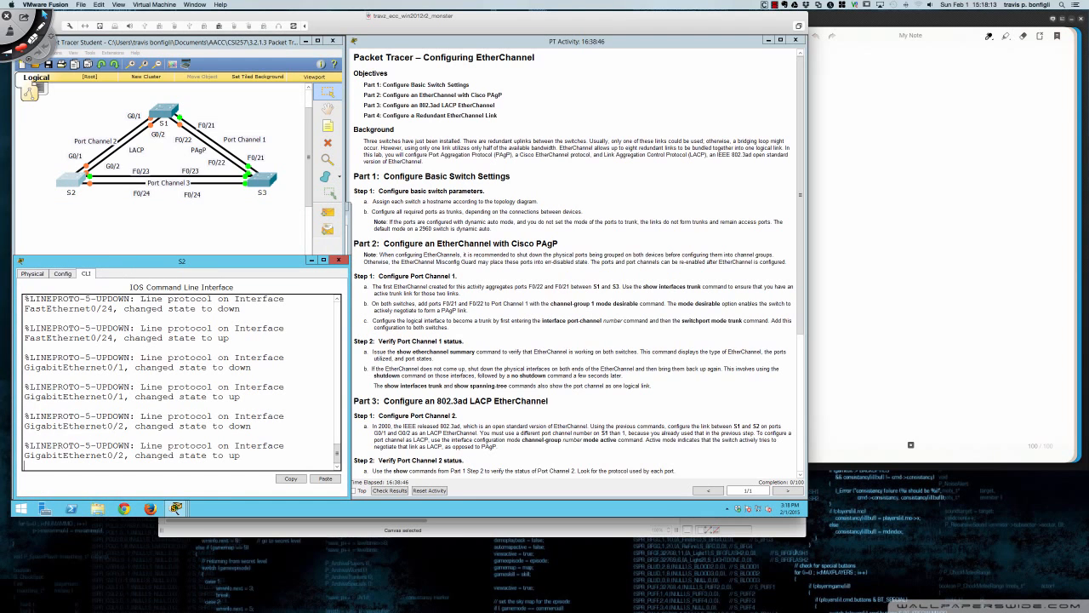
{"action": "left_click_drag", "start_coordinate": [132, 258], "coordinate": [132, 210]}
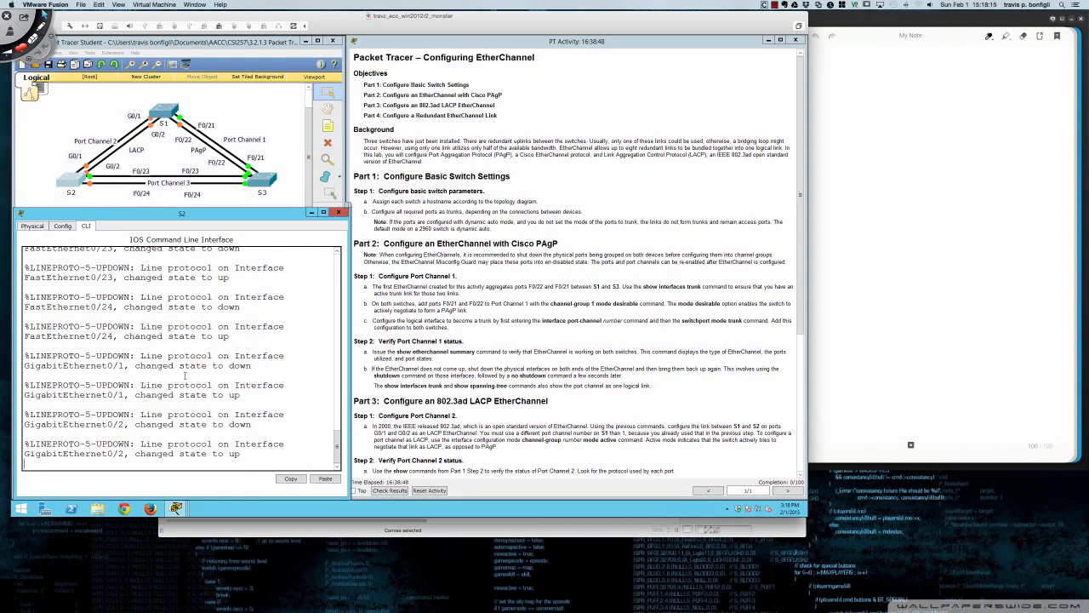
{"action": "key", "text": "Return"}
{"action": "key", "text": "Return"}
{"action": "key", "text": "Return"}
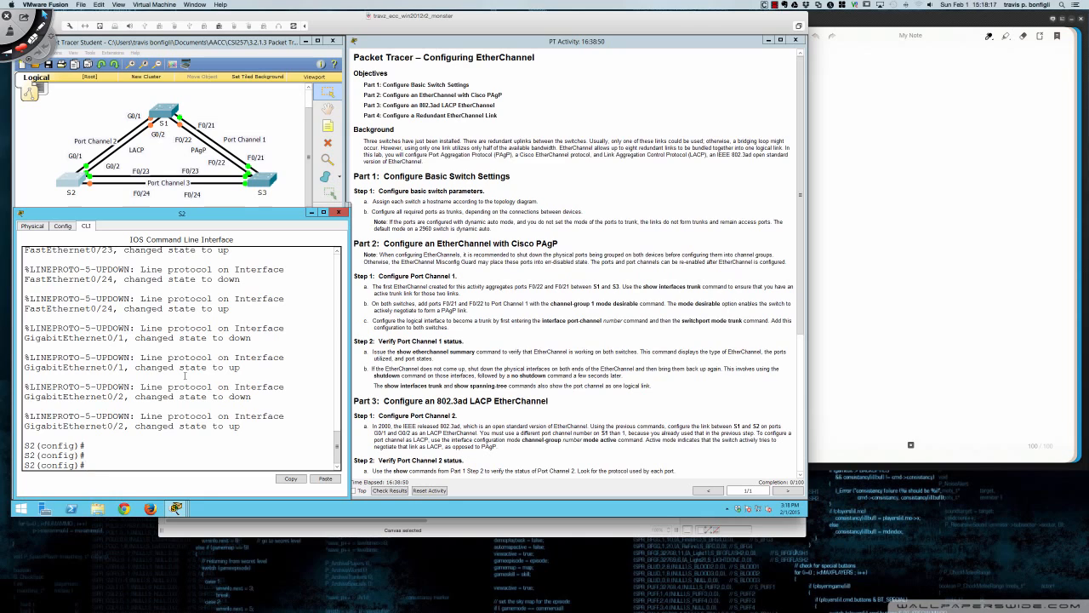
Configure the S2 interface range gi0/1 - 2 as trunk ports with swi mode tru.
{"action": "type", "text": "int ra gi0/1 -2"}
{"action": "key", "text": "BackSpace"}
{"action": "type", "text": "2"}
{"action": "key", "text": "Return"}
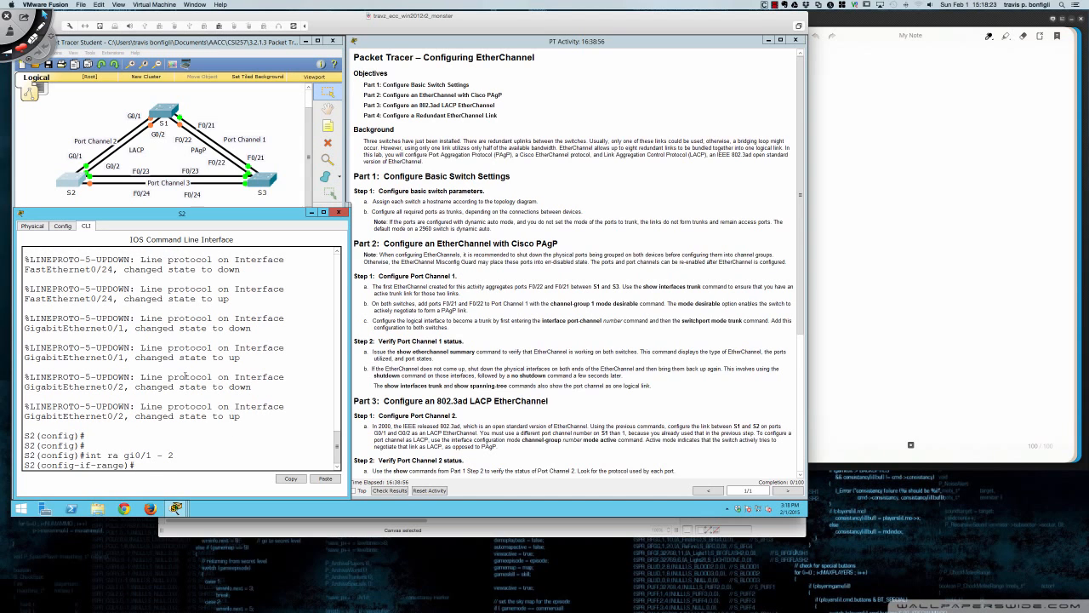
{"action": "type", "text": "swi mode tu"}
{"action": "key", "text": "Return"}
{"action": "type", "text": "swi mode tru"}
{"action": "key", "text": "Return"}
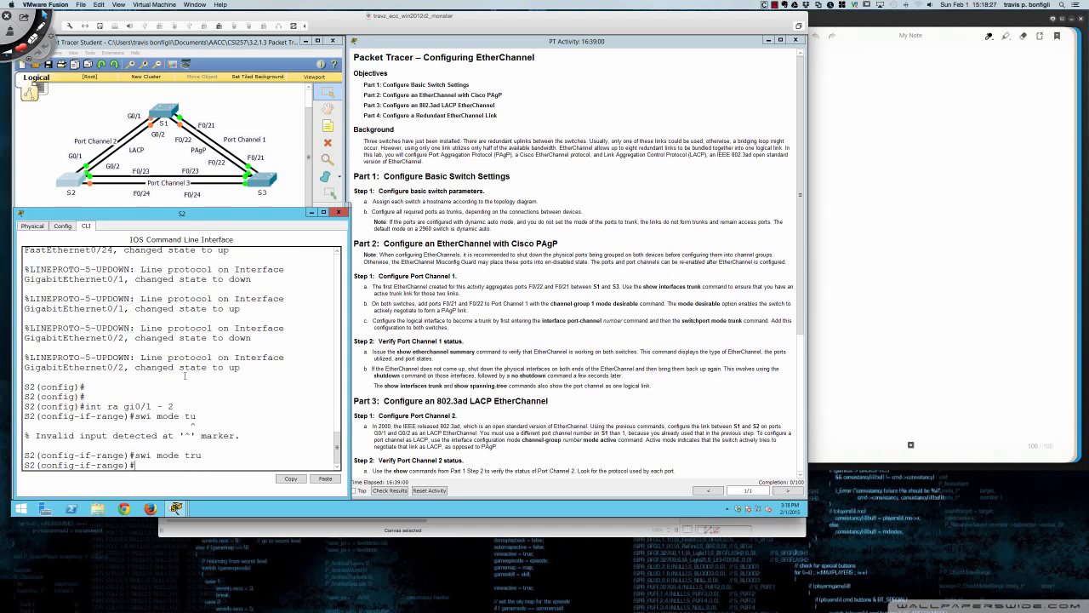
{"action": "key", "text": "Return"}
{"action": "key", "text": "Return"}
{"action": "key", "text": "Return"}
Configure the S2 interface range fa0/23 - 24 as trunk ports with swi mode trunk.
{"action": "type", "text": "int r"}
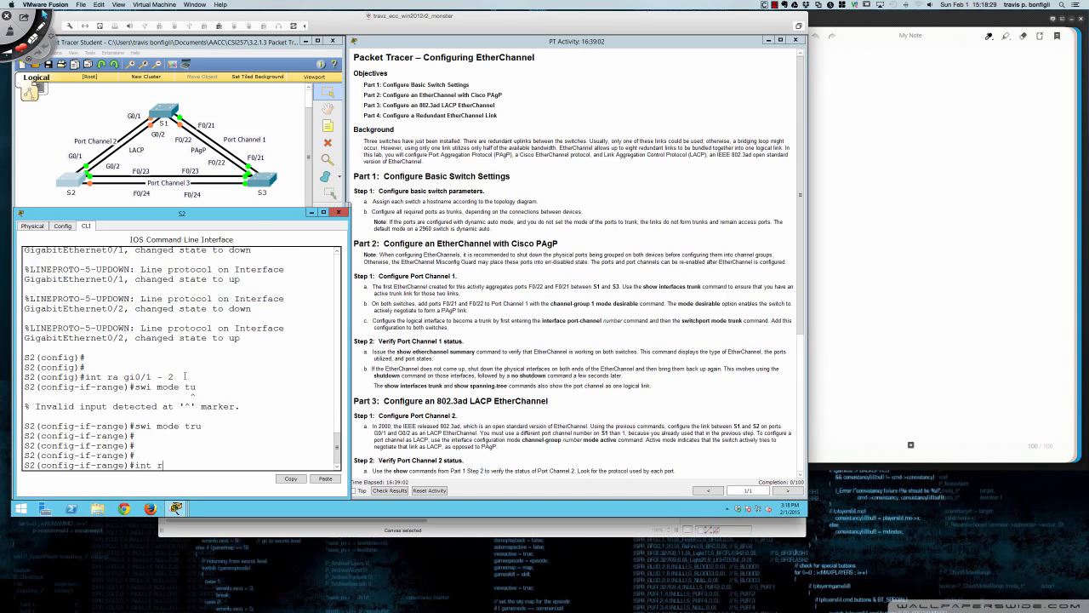
{"action": "type", "text": "a fa0/23 - 24"}
{"action": "key", "text": "Return"}
{"action": "key", "text": "Return"}
{"action": "key", "text": "Return"}
{"action": "key", "text": "Return"}
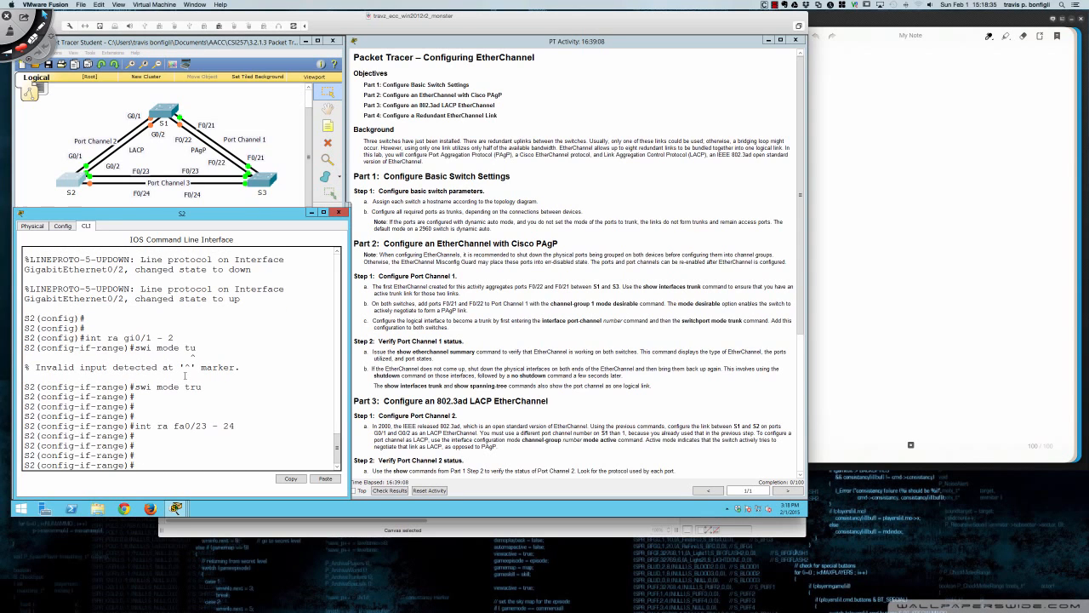
{"action": "type", "text": "swi mode trunk"}
{"action": "key", "text": "Return"}
{"action": "key", "text": "Return"}
{"action": "key", "text": "Return"}
{"action": "key", "text": "Return"}
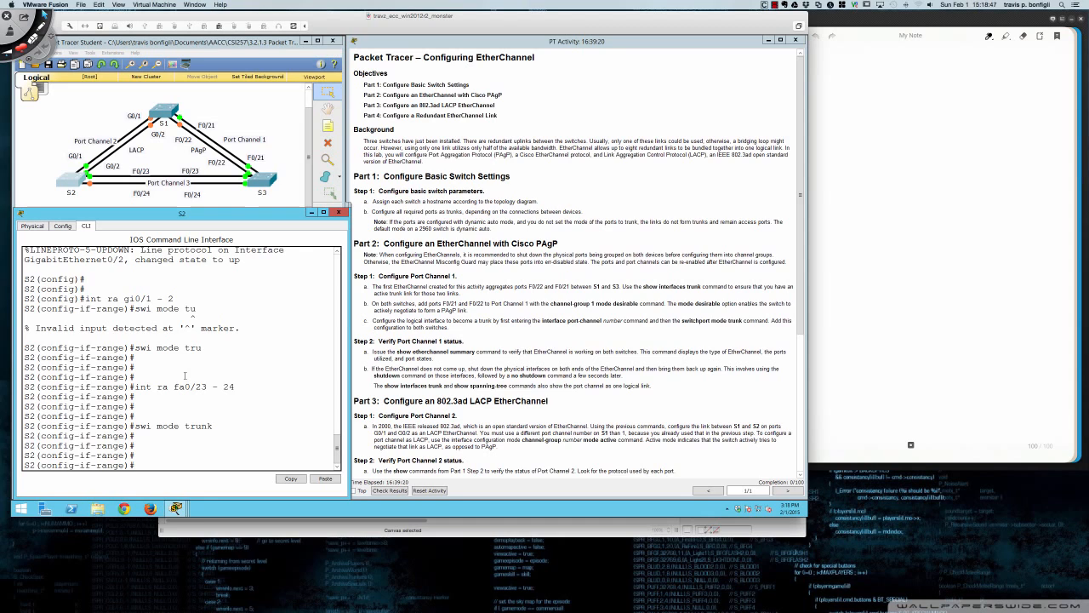
List S2's trunks with do sh int trunk, examine port status and spanning-tree forwarding, and read the Port Channel 1 instructions in Part 2.
{"action": "type", "text": "do sh int tru"}
{"action": "key", "text": "Return"}
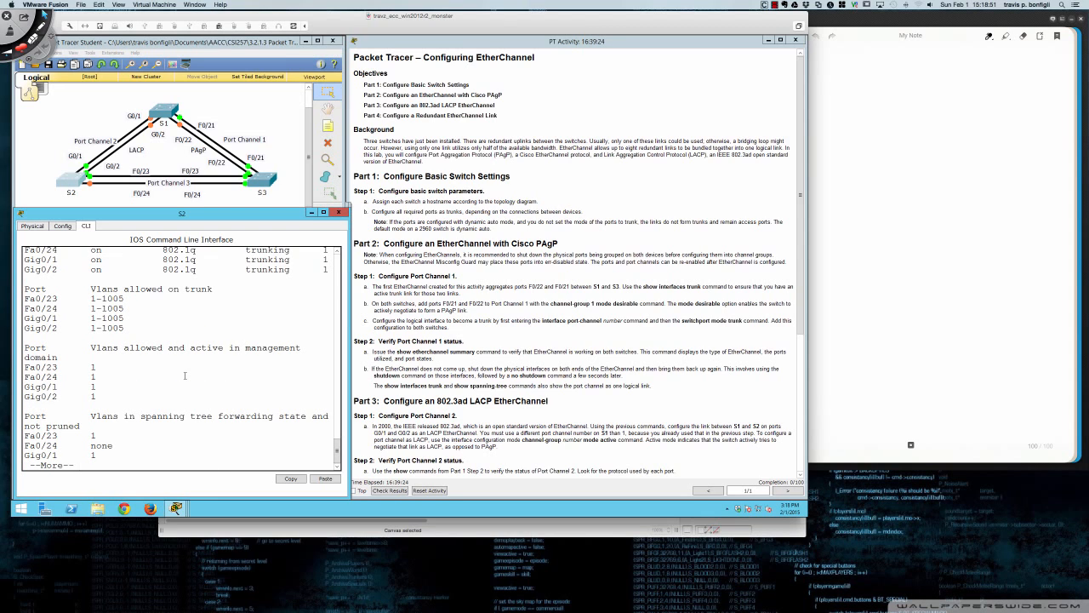
{"action": "scroll", "coordinate": [181, 371], "scroll_direction": "up", "scroll_amount": 1}
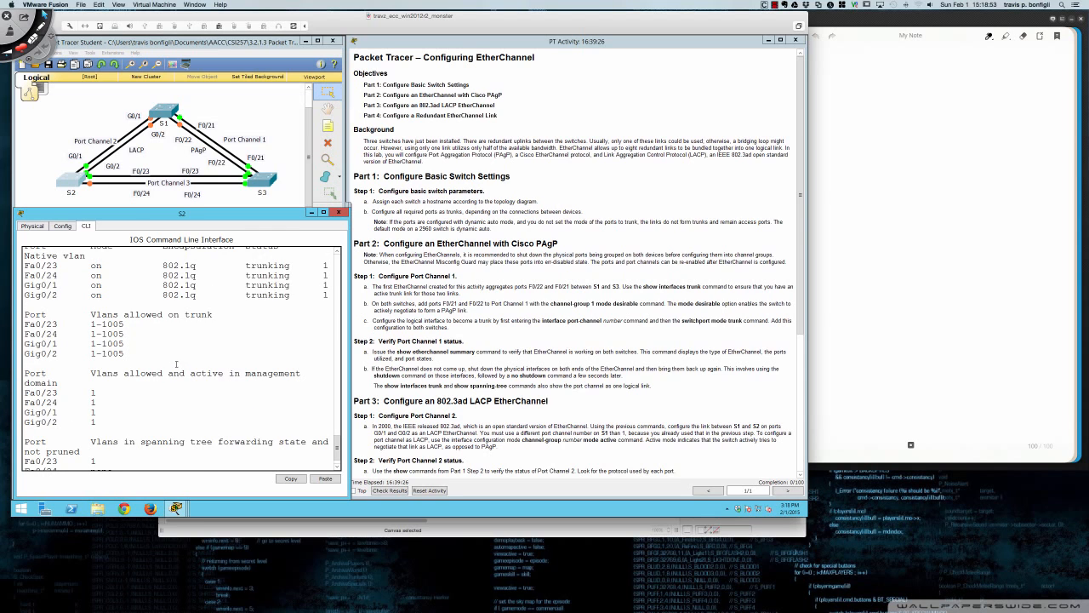
{"action": "scroll", "coordinate": [170, 359], "scroll_direction": "up", "scroll_amount": 1}
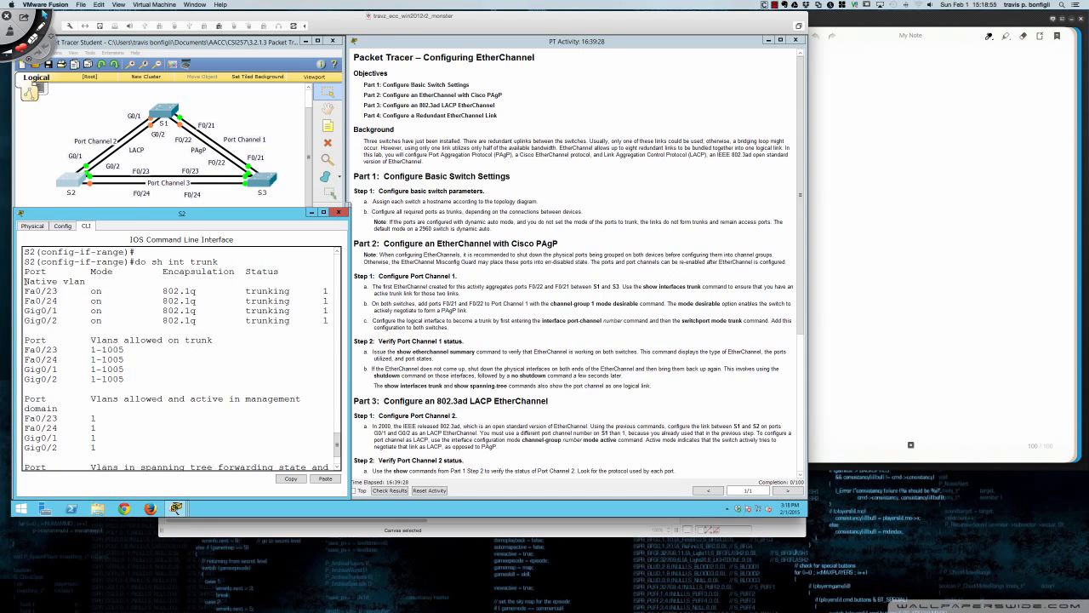
{"action": "left_click_drag", "start_coordinate": [25, 281], "coordinate": [298, 320]}
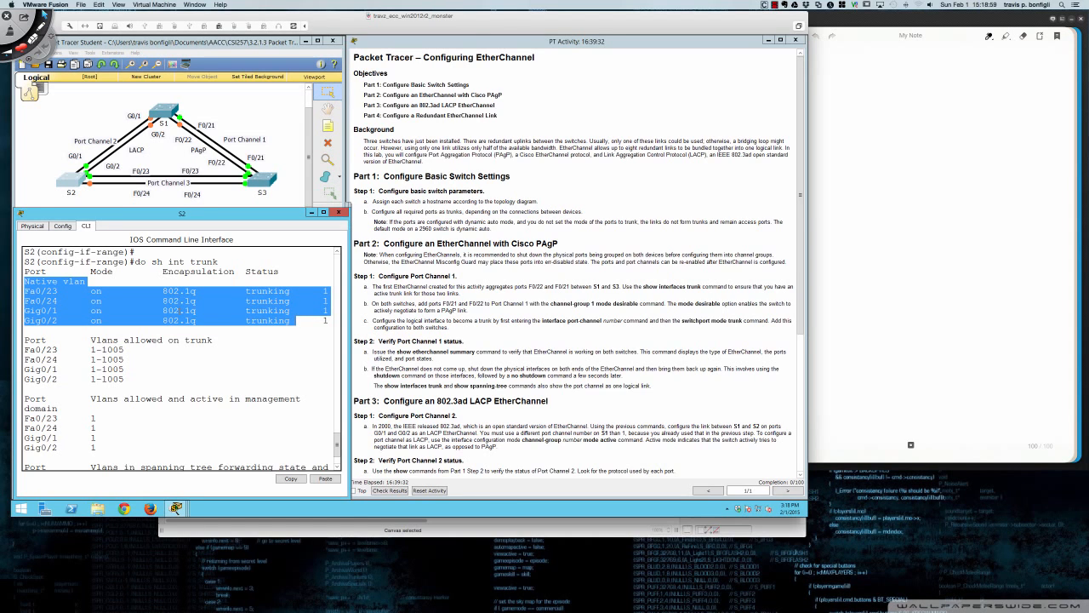
{"action": "scroll", "coordinate": [186, 328], "scroll_direction": "down", "scroll_amount": 2}
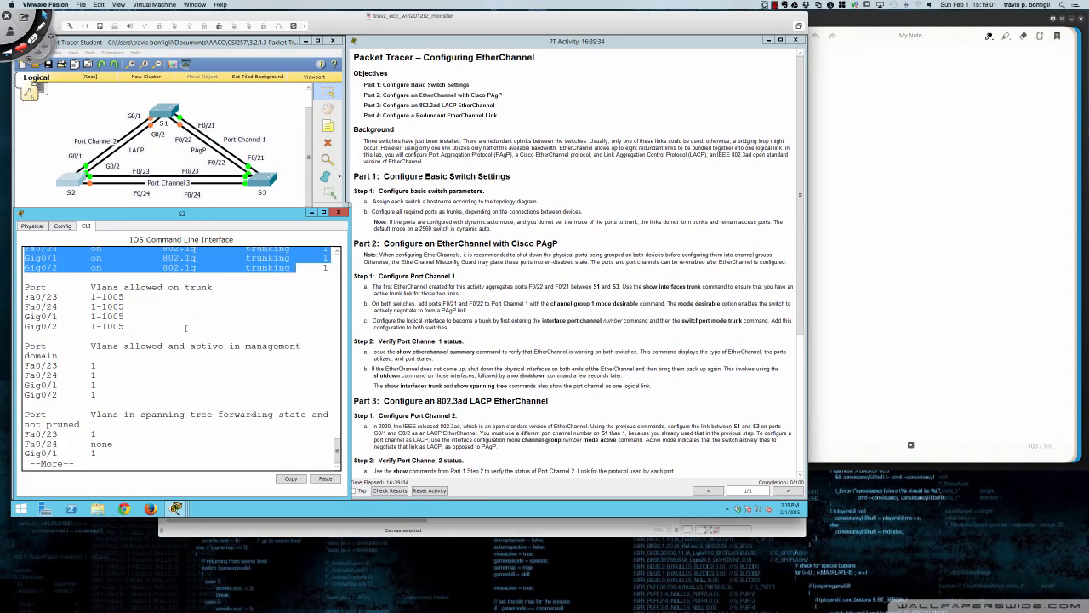
{"action": "key", "text": "space"}
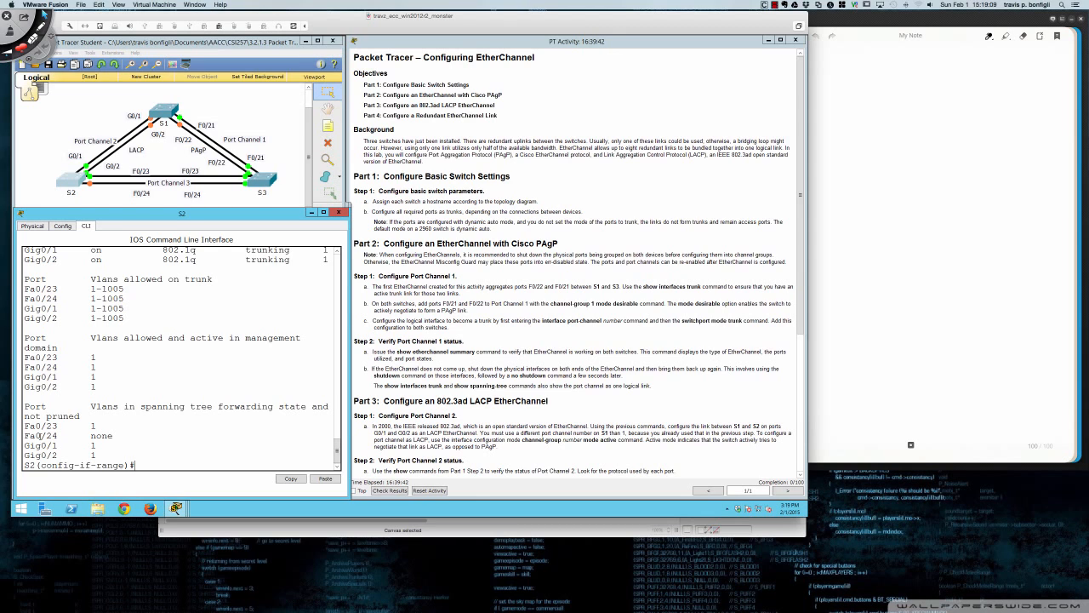
{"action": "left_click_drag", "start_coordinate": [117, 436], "coordinate": [98, 456]}
{"action": "left_click", "coordinate": [145, 437]}
{"action": "left_click_drag", "start_coordinate": [372, 287], "coordinate": [575, 288]}
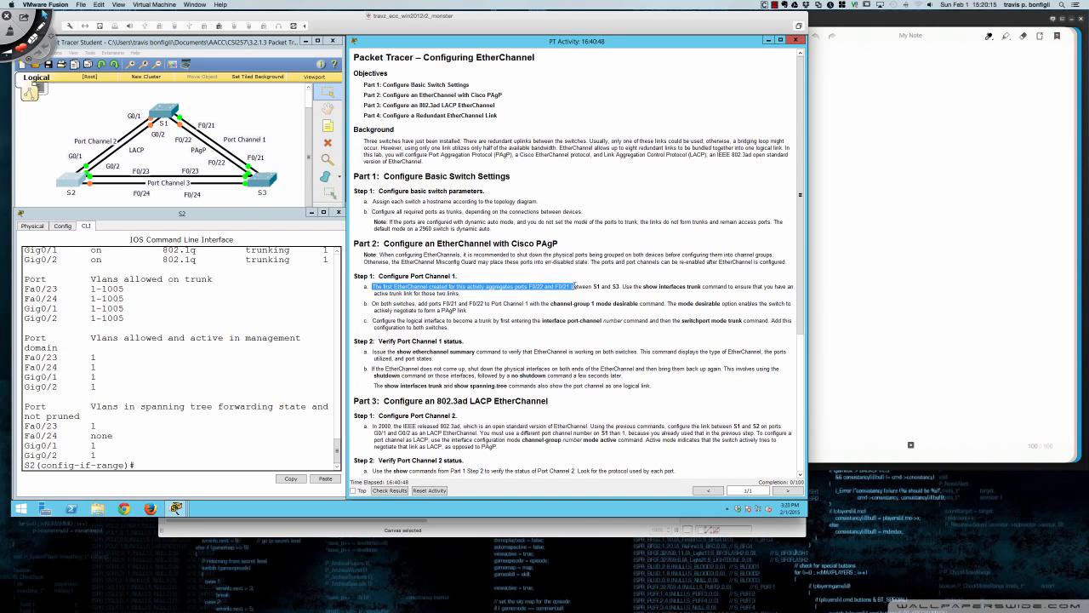
{"action": "left_click", "coordinate": [473, 296]}
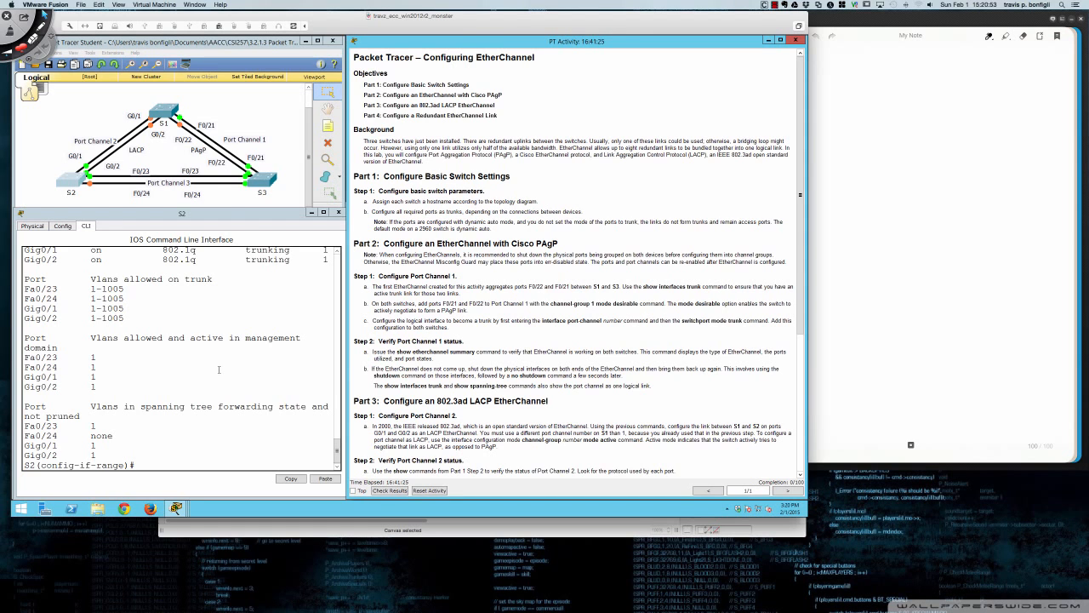
Return to S1's command line and exit interface range configuration to global configuration mode.
{"action": "left_click", "coordinate": [162, 109]}
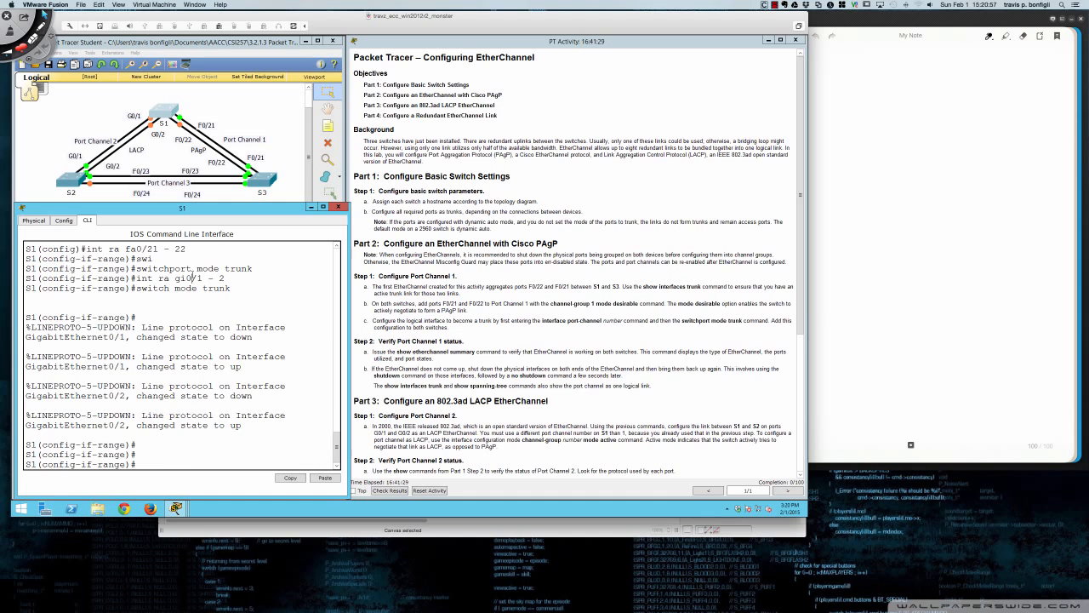
{"action": "key", "text": "Return"}
{"action": "key", "text": "Return"}
{"action": "key", "text": "Return"}
{"action": "key", "text": "Return"}
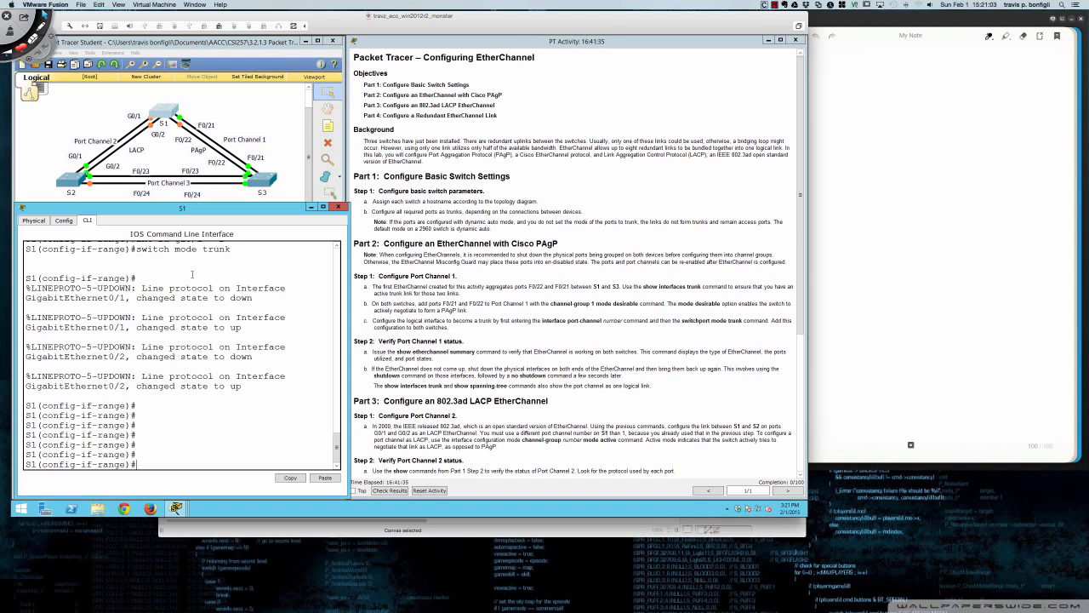
{"action": "type", "text": "exit"}
{"action": "key", "text": "Return"}
{"action": "key", "text": "Return"}
{"action": "key", "text": "Return"}
{"action": "key", "text": "Return"}
{"action": "key", "text": "Return"}
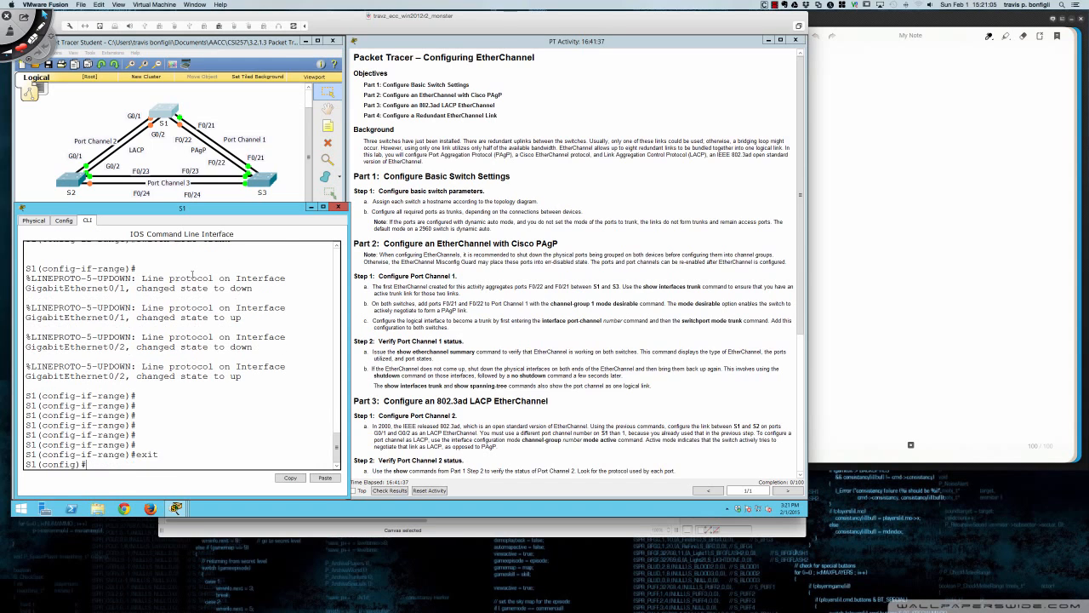
Enter interface range configuration for fa0/21 - 22 on S1.
{"action": "type", "text": "int ra"}
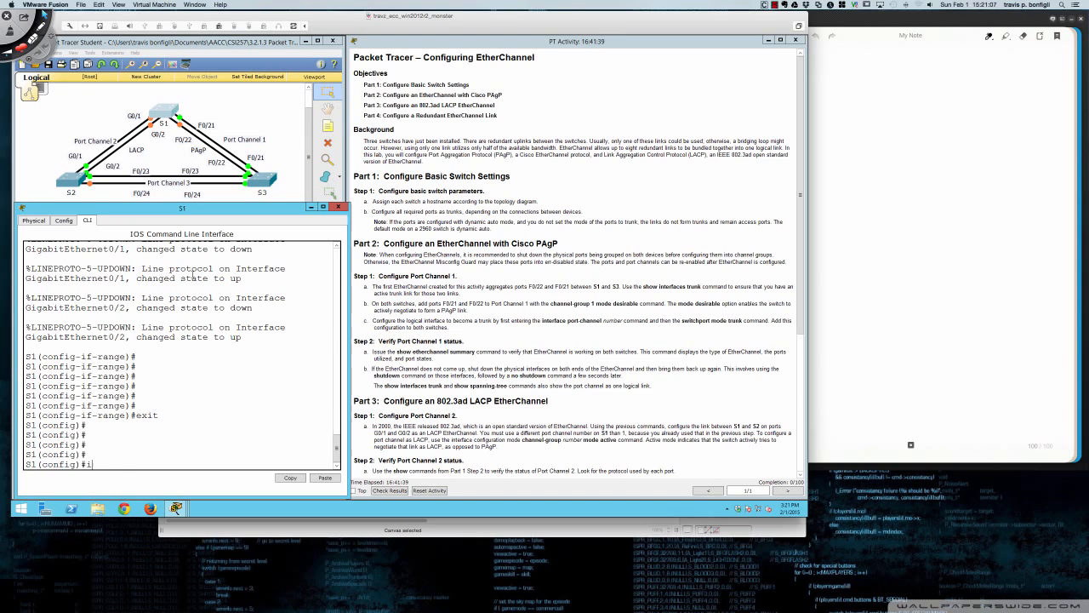
{"action": "key", "text": "BackSpace"}
{"action": "key", "text": "BackSpace"}
{"action": "key", "text": "BackSpace"}
{"action": "key", "text": "BackSpace"}
{"action": "key", "text": "BackSpace"}
{"action": "type", "text": "ra fa0/"}
{"action": "type", "text": "21 - 22"}
{"action": "key", "text": "Return"}
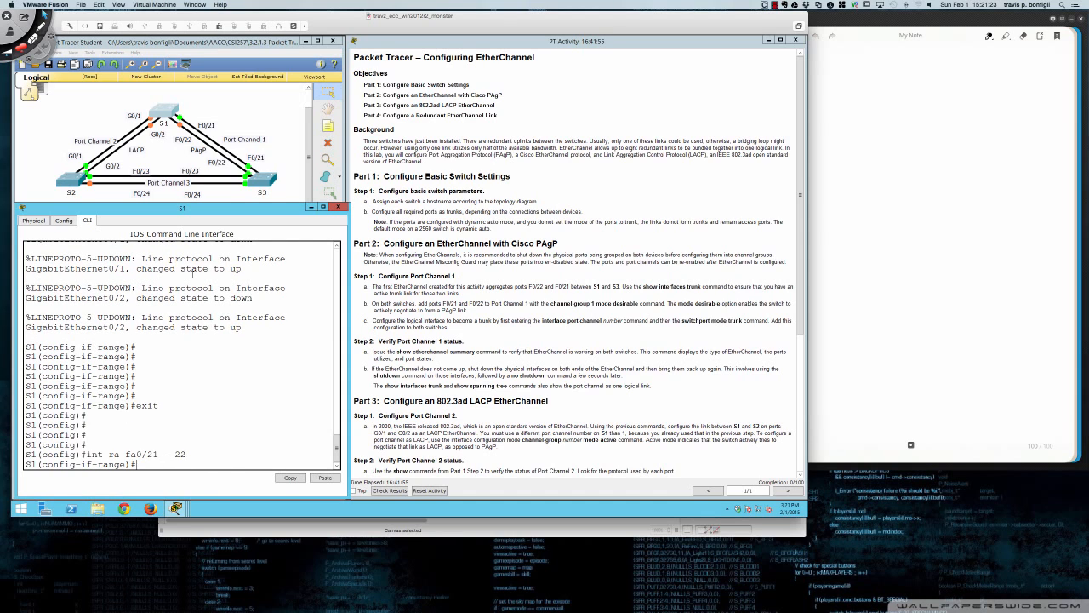
{"action": "key", "text": "Return"}
{"action": "key", "text": "Return"}
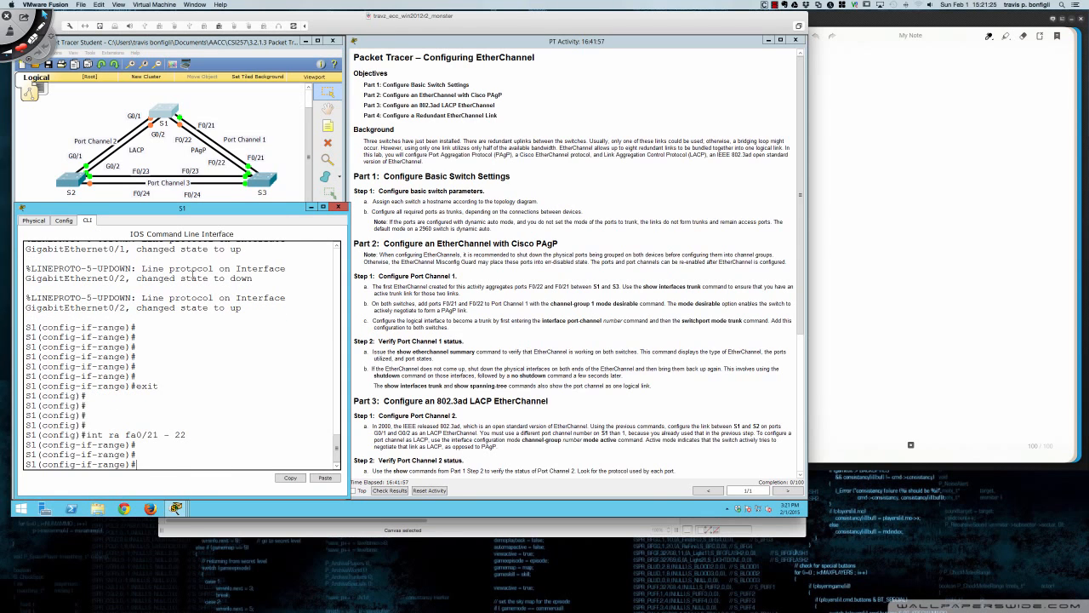
List the available channel-protocol options and set the protocol of S1's fa0/21 - 22 range to pagp.
{"action": "type", "text": "chan"}
{"action": "key", "text": "Tab"}
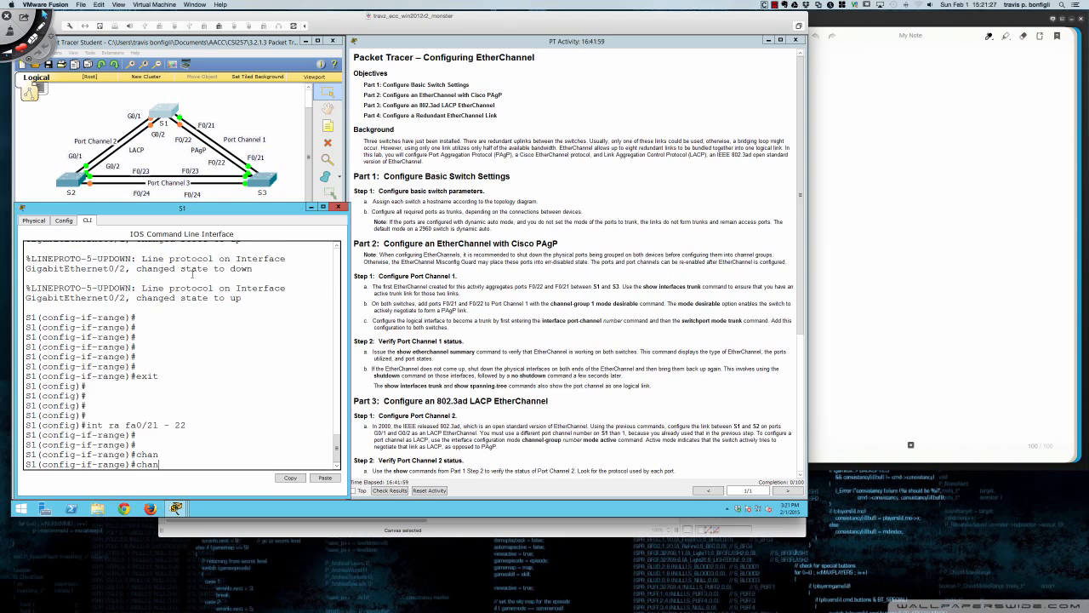
{"action": "type", "text": "nel-g"}
{"action": "key", "text": "Tab"}
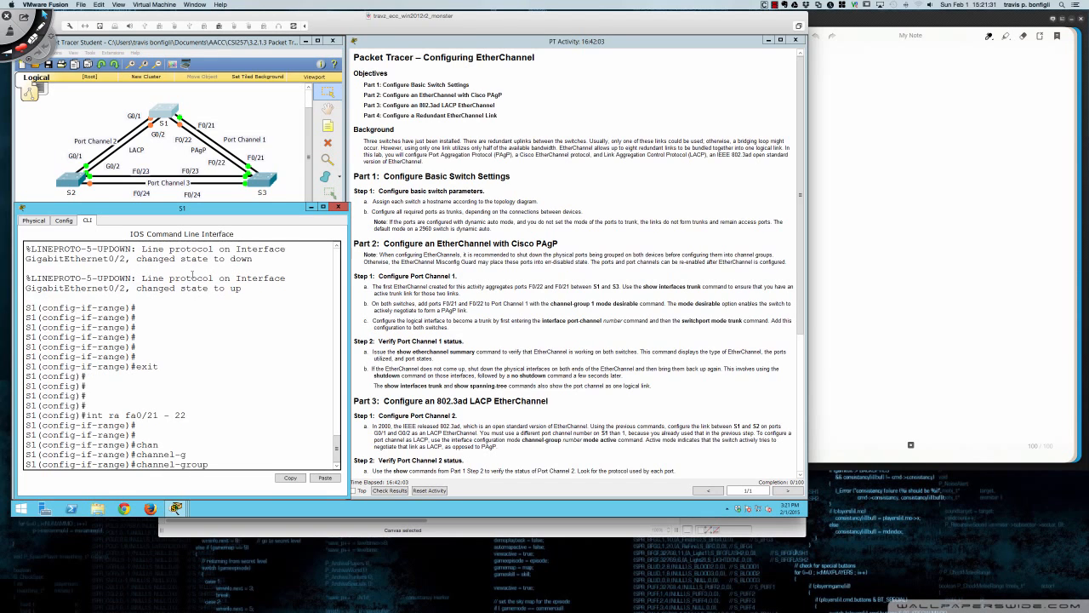
{"action": "type", "text": "1 mode"}
{"action": "key", "text": "BackSpace"}
{"action": "key", "text": "BackSpace"}
{"action": "key", "text": "BackSpace"}
{"action": "key", "text": "BackSpace"}
{"action": "key", "text": "BackSpace"}
{"action": "key", "text": "BackSpace"}
{"action": "key", "text": "BackSpace"}
{"action": "key", "text": "BackSpace"}
{"action": "key", "text": "BackSpace"}
{"action": "type", "text": "pro"}
{"action": "key", "text": "Tab"}
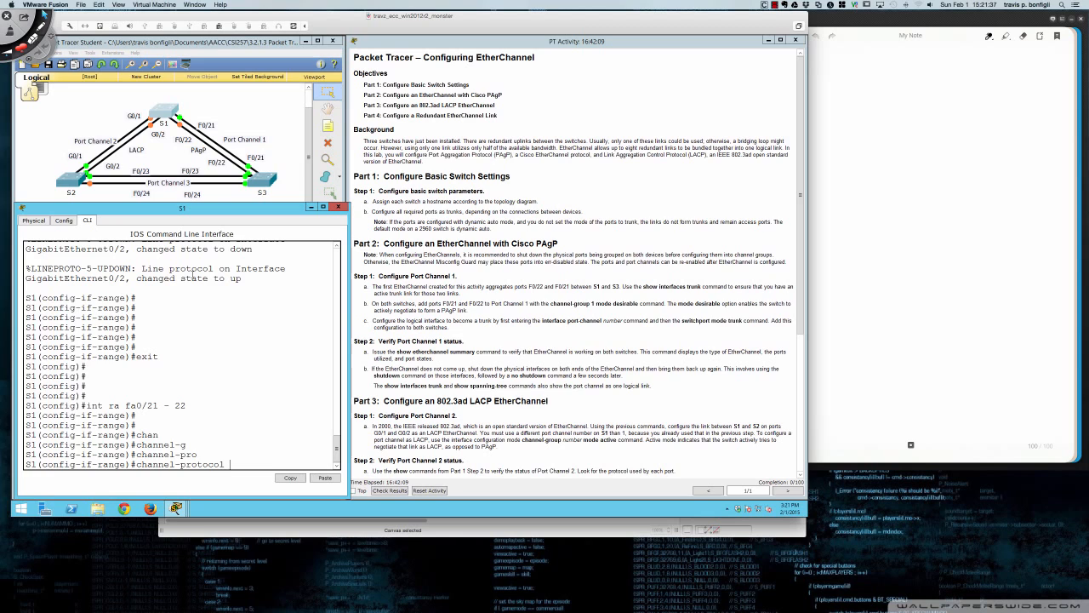
{"action": "type", "text": "?"}
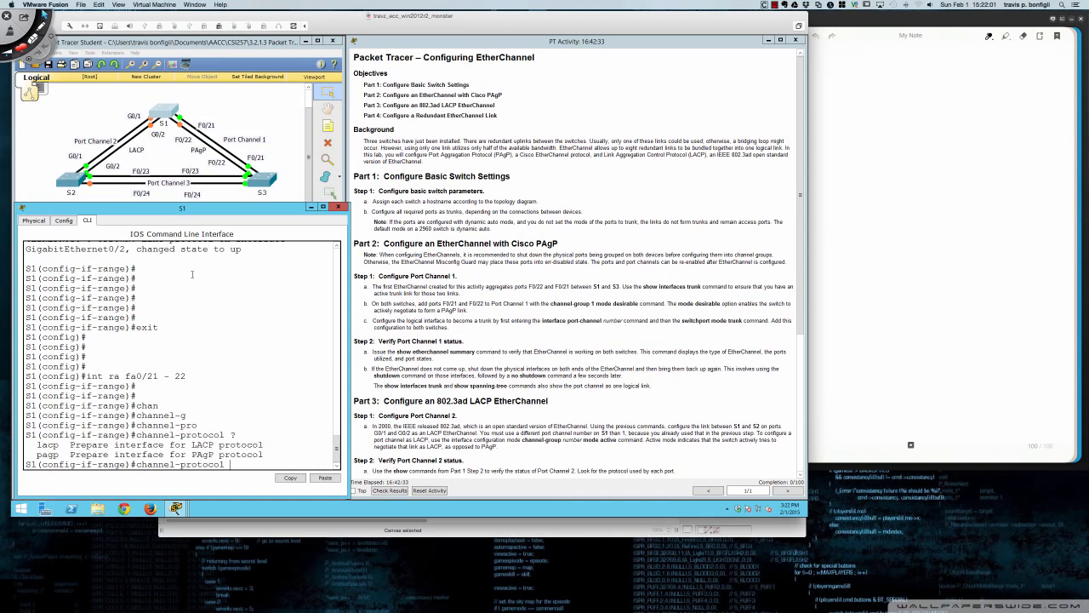
{"action": "type", "text": "pa"}
{"action": "key", "text": "Tab"}
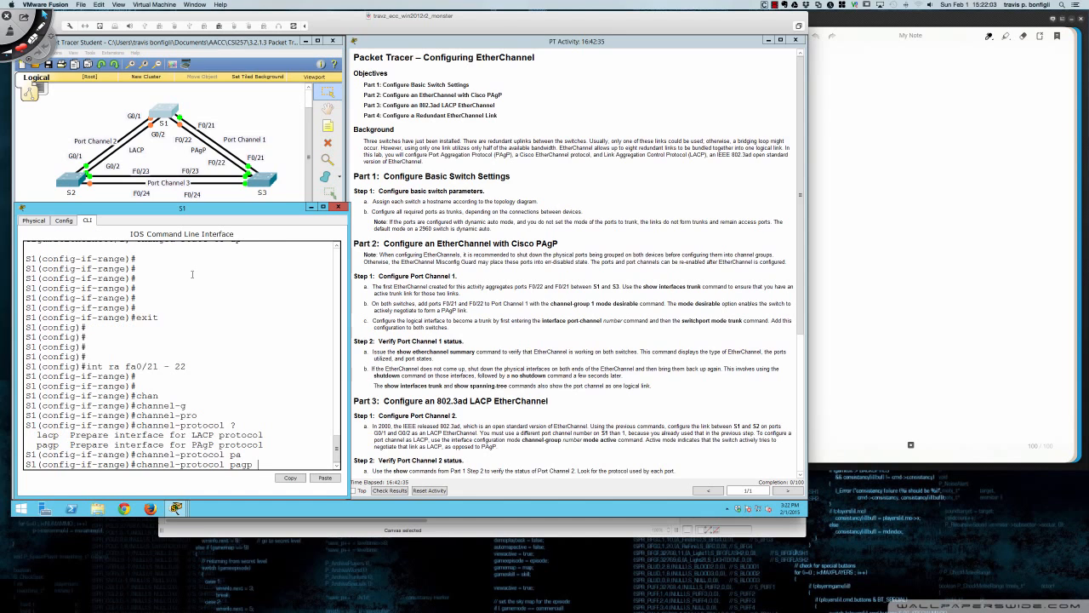
{"action": "key", "text": "Return"}
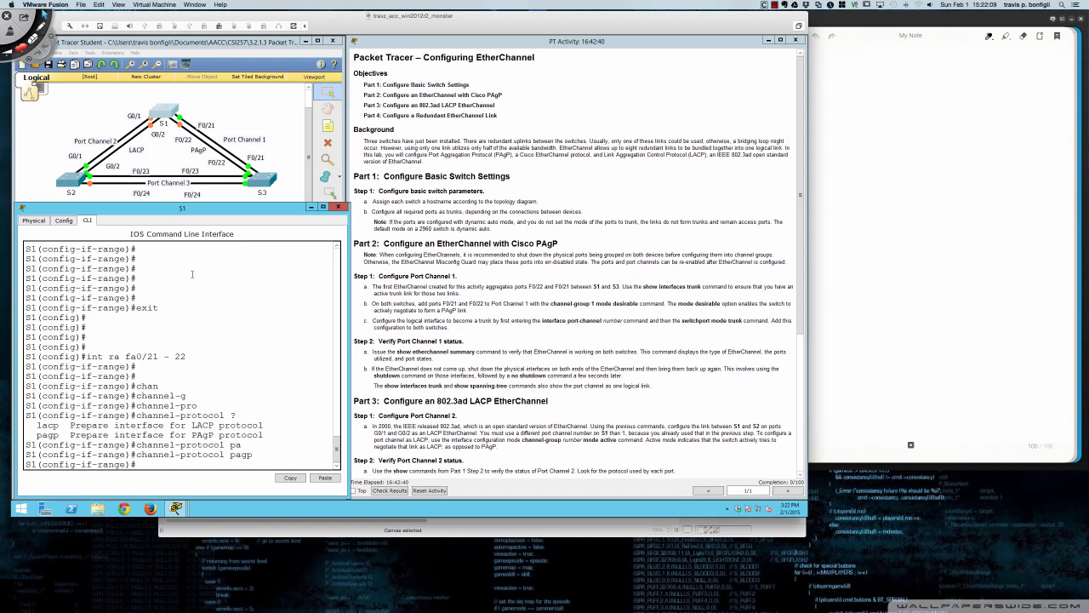
{"action": "key", "text": "Return"}
{"action": "key", "text": "Return"}
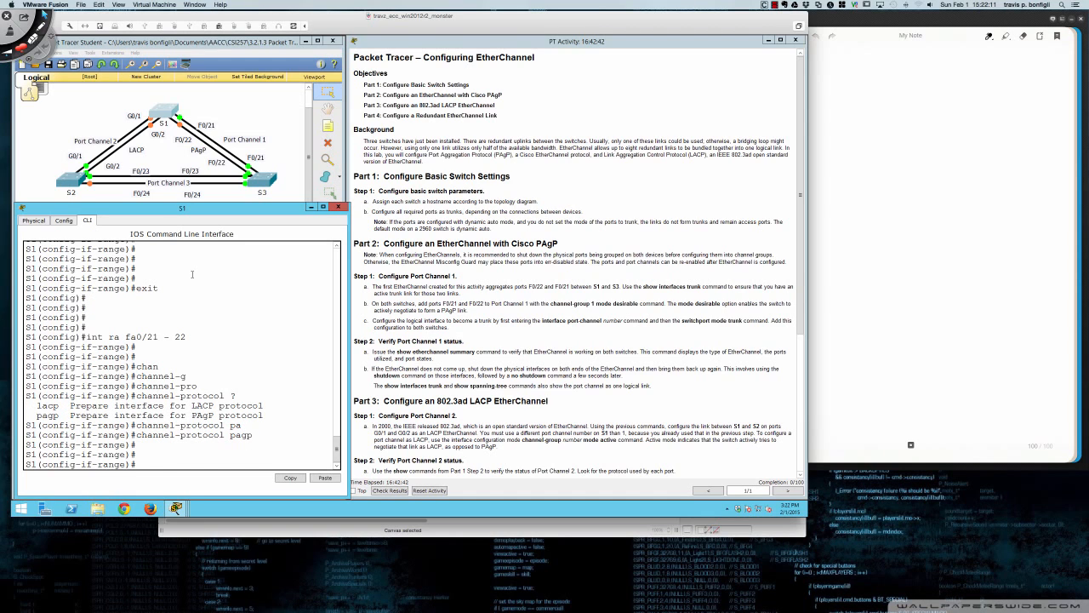
Try to assign S1's fa0/21 - 22 range to channel group 1 in active mode and highlight the command's response.
{"action": "type", "text": "channel"}
{"action": "key", "text": "Tab"}
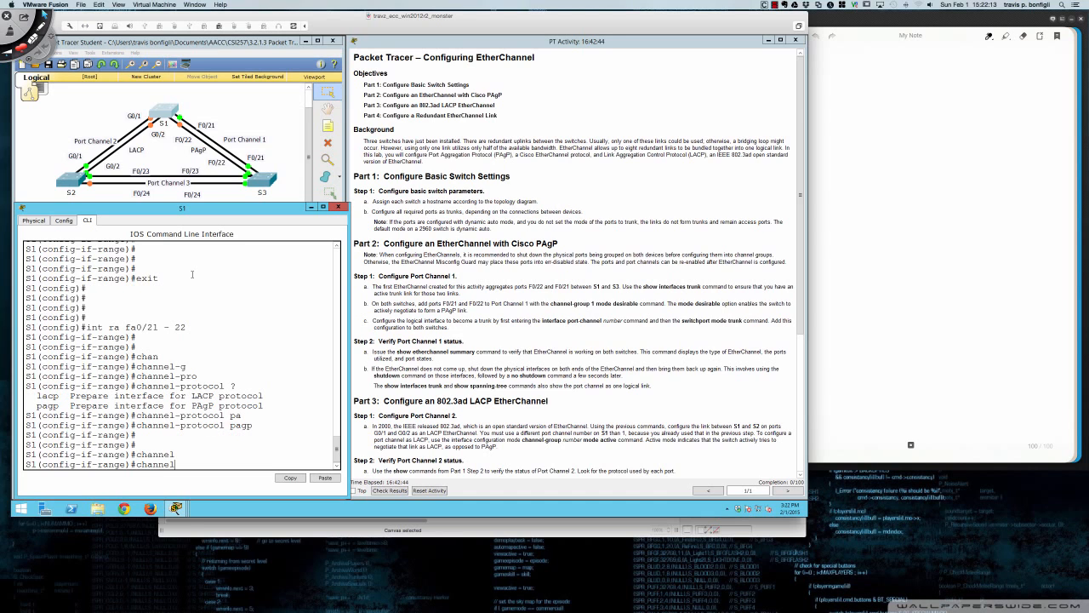
{"action": "type", "text": "-g"}
{"action": "key", "text": "Tab"}
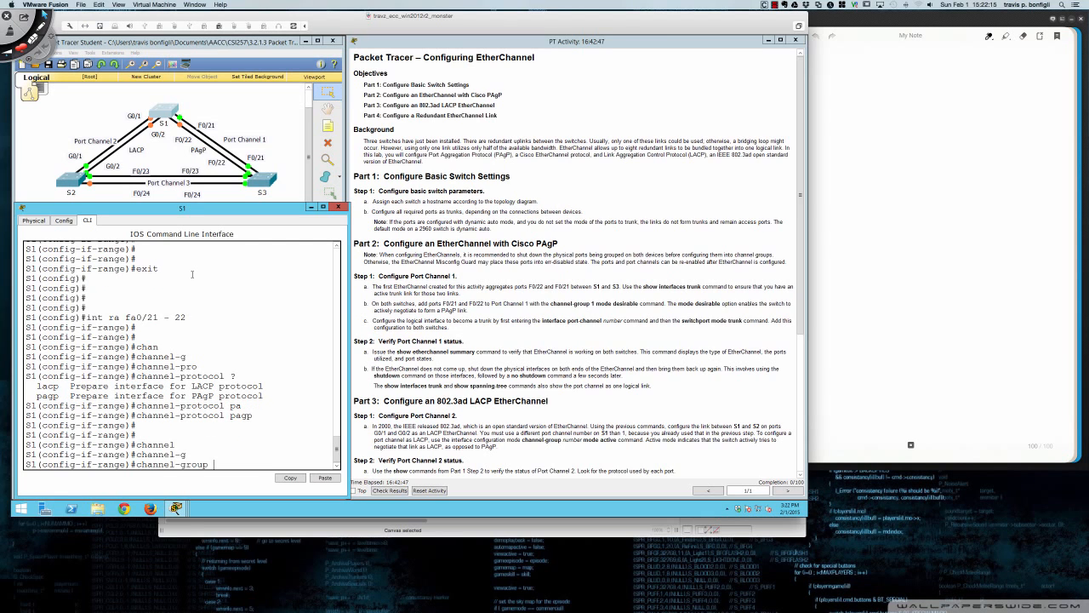
{"action": "type", "text": "1 mode active"}
{"action": "key", "text": "Return"}
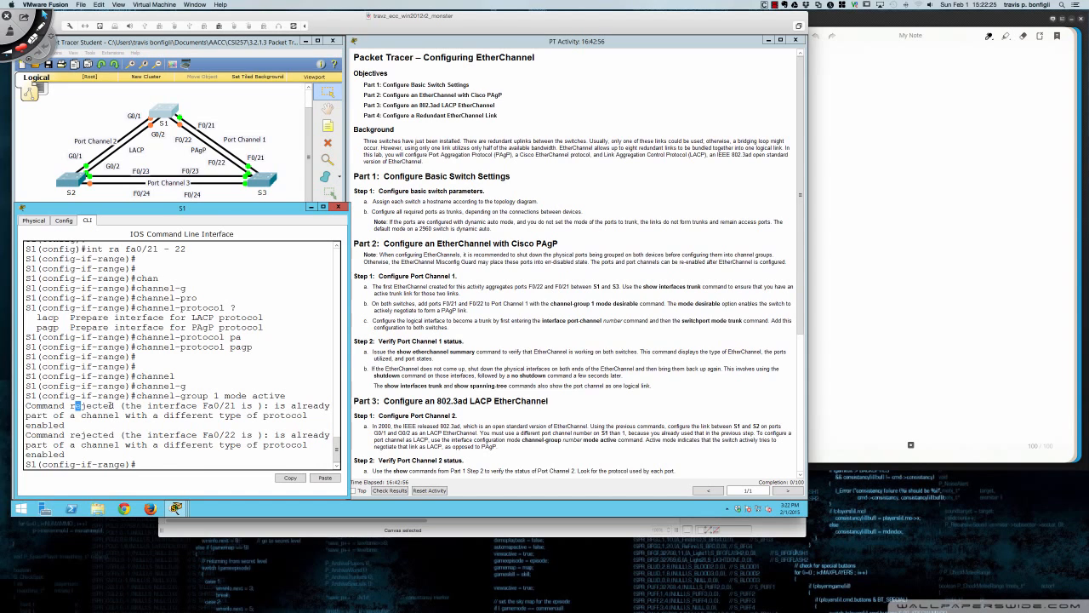
{"action": "left_click_drag", "start_coordinate": [75, 406], "coordinate": [314, 451]}
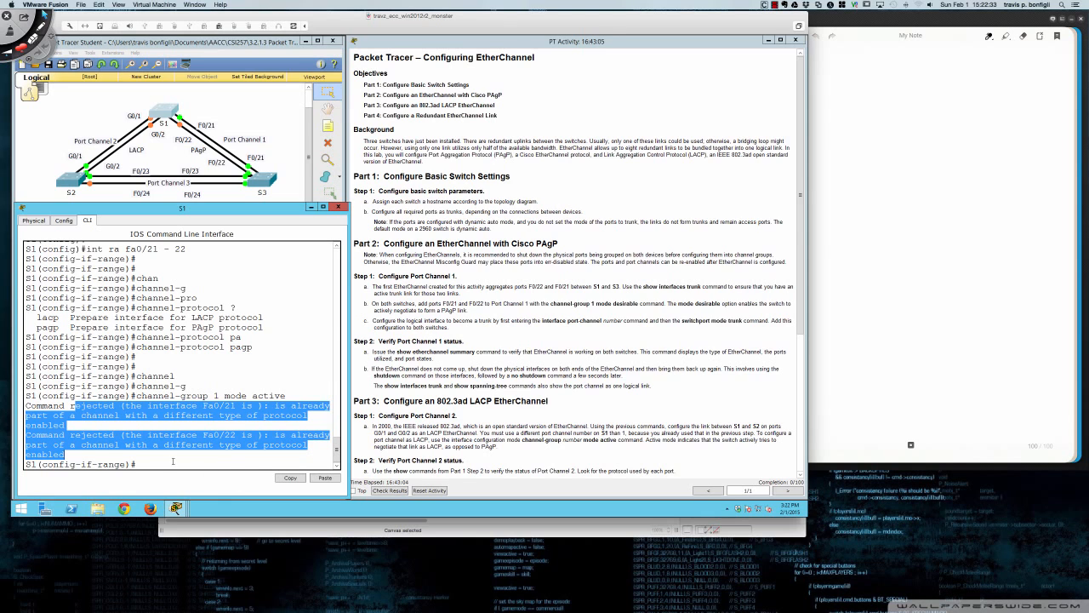
{"action": "left_click", "coordinate": [172, 461]}
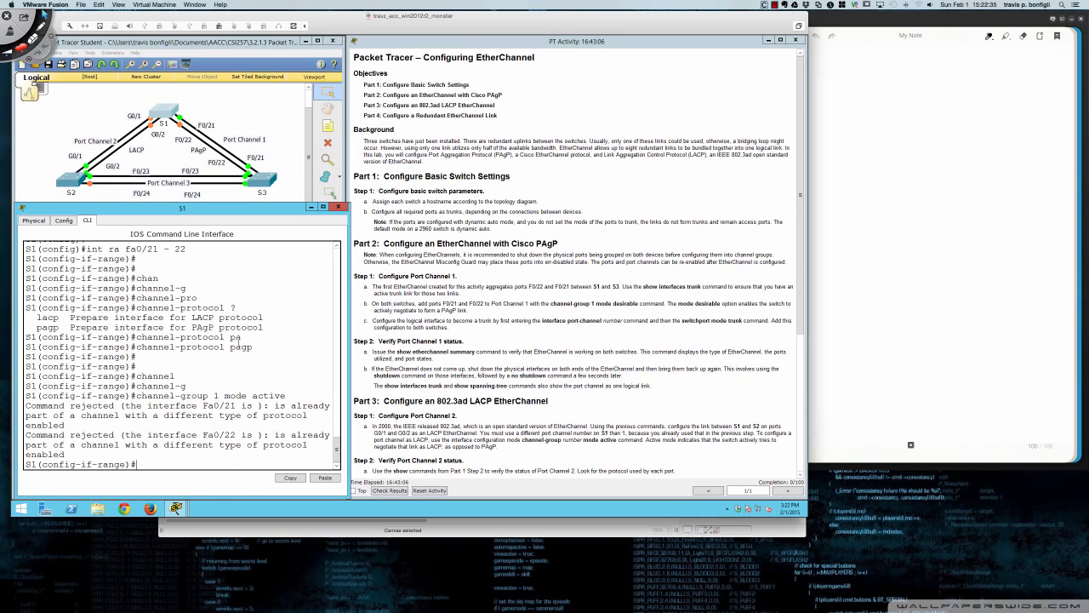
Highlight the configured pagp protocol and list the modes available for channel-group 1.
{"action": "left_click_drag", "start_coordinate": [231, 347], "coordinate": [264, 351]}
{"action": "key", "text": "Up"}
{"action": "key", "text": "BackSpace"}
{"action": "key", "text": "BackSpace"}
{"action": "key", "text": "BackSpace"}
{"action": "key", "text": "BackSpace"}
{"action": "key", "text": "BackSpace"}
{"action": "type", "text": "?"}
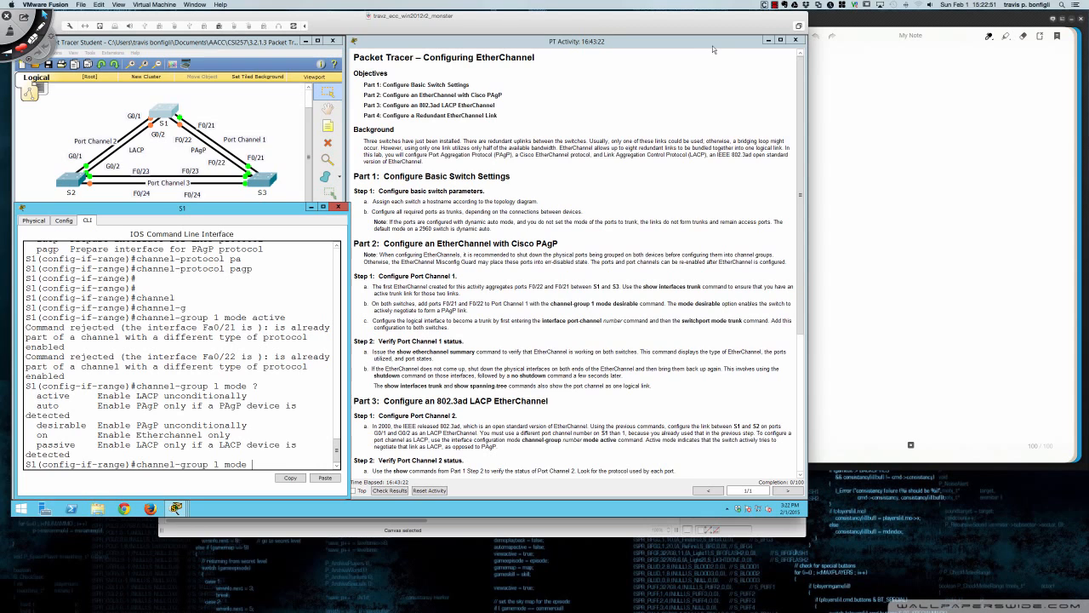
Switch to the Bamboo Dock note and handwrite the heading PAgP with an underline.
{"action": "left_click", "coordinate": [874, 89]}
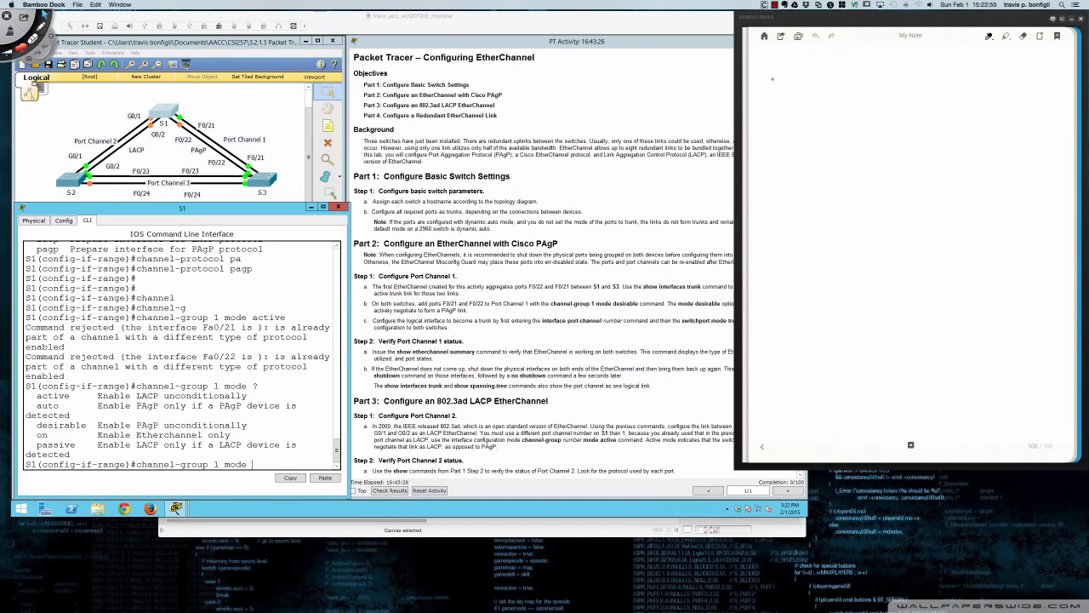
{"action": "left_click_drag", "start_coordinate": [762, 68], "coordinate": [763, 100]}
{"action": "mouse_move", "coordinate": [762, 69]}
{"action": "left_mouse_down"}
{"action": "mouse_move", "coordinate": [764, 85]}
{"action": "mouse_move", "coordinate": [781, 71]}
{"action": "mouse_move", "coordinate": [790, 98]}
{"action": "left_mouse_up"}
{"action": "left_click", "coordinate": [799, 95]}
{"action": "left_click_drag", "start_coordinate": [774, 87], "coordinate": [808, 100]}
{"action": "left_click_drag", "start_coordinate": [808, 69], "coordinate": [810, 85]}
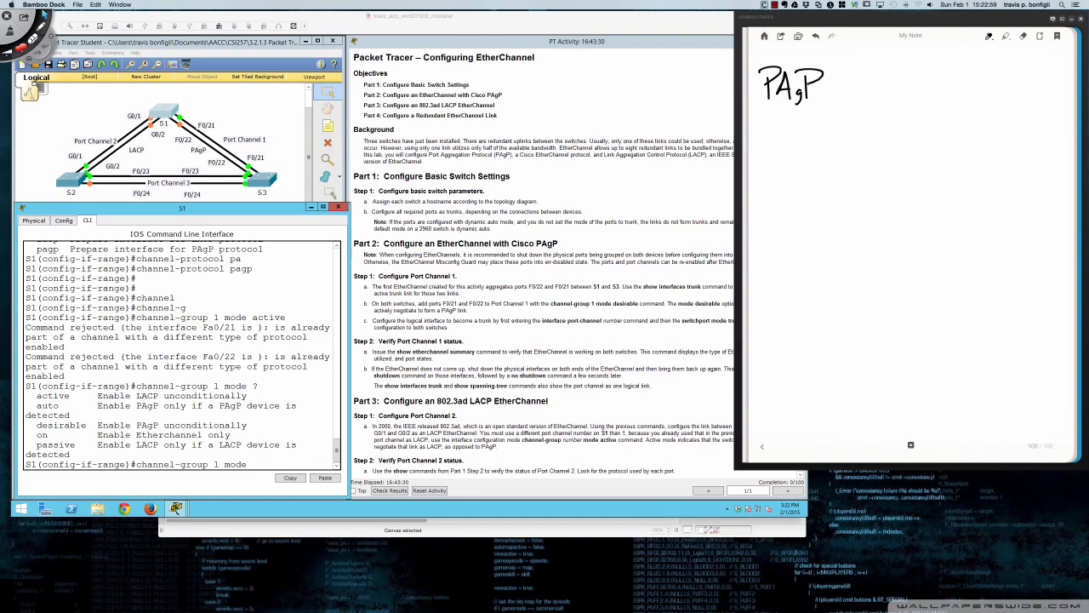
{"action": "left_click_drag", "start_coordinate": [752, 108], "coordinate": [841, 108]}
Handwrite "Cisco Prop." beneath the PAgP heading.
{"action": "left_click_drag", "start_coordinate": [765, 122], "coordinate": [775, 141]}
{"action": "mouse_move", "coordinate": [785, 130]}
{"action": "left_mouse_down"}
{"action": "mouse_move", "coordinate": [778, 140]}
{"action": "mouse_move", "coordinate": [787, 139]}
{"action": "left_mouse_up"}
{"action": "mouse_move", "coordinate": [793, 132]}
{"action": "left_mouse_down"}
{"action": "mouse_move", "coordinate": [785, 136]}
{"action": "mouse_move", "coordinate": [811, 135]}
{"action": "left_mouse_up"}
{"action": "mouse_move", "coordinate": [820, 140]}
{"action": "left_mouse_down"}
{"action": "mouse_move", "coordinate": [831, 130]}
{"action": "mouse_move", "coordinate": [838, 145]}
{"action": "left_mouse_up"}
{"action": "left_click", "coordinate": [845, 137]}
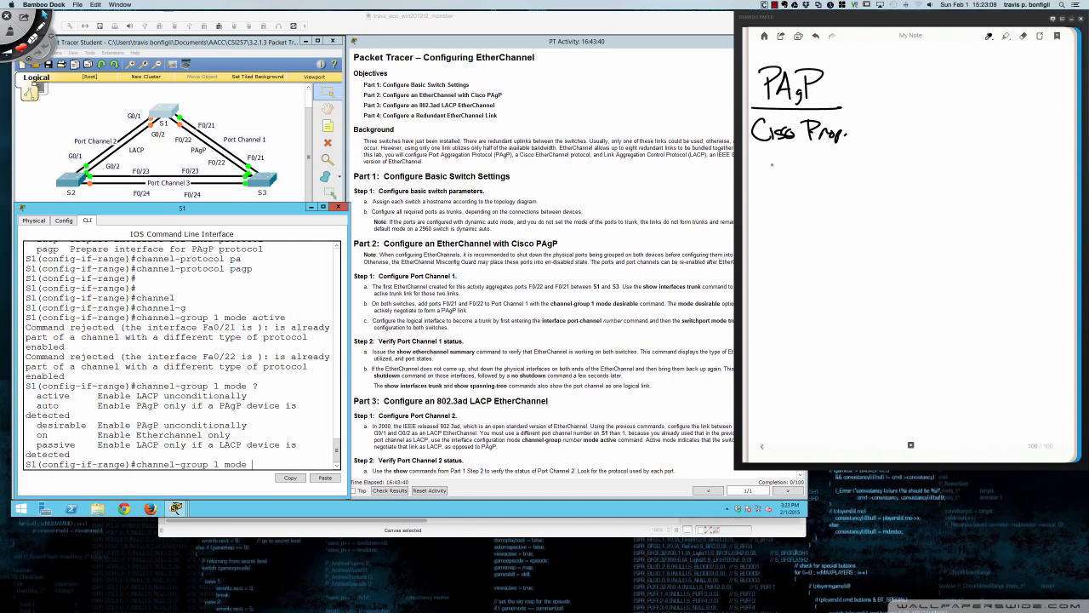
List "auto" and "desirable" in the PAgP notes and bracket them together as modes.
{"action": "left_click_drag", "start_coordinate": [763, 165], "coordinate": [792, 173]}
{"action": "mouse_move", "coordinate": [783, 164]}
{"action": "left_mouse_down"}
{"action": "mouse_move", "coordinate": [798, 165]}
{"action": "mouse_move", "coordinate": [768, 204]}
{"action": "left_mouse_up"}
{"action": "left_click_drag", "start_coordinate": [773, 201], "coordinate": [841, 204]}
{"action": "left_click", "coordinate": [793, 204]}
{"action": "left_click_drag", "start_coordinate": [844, 199], "coordinate": [851, 204]}
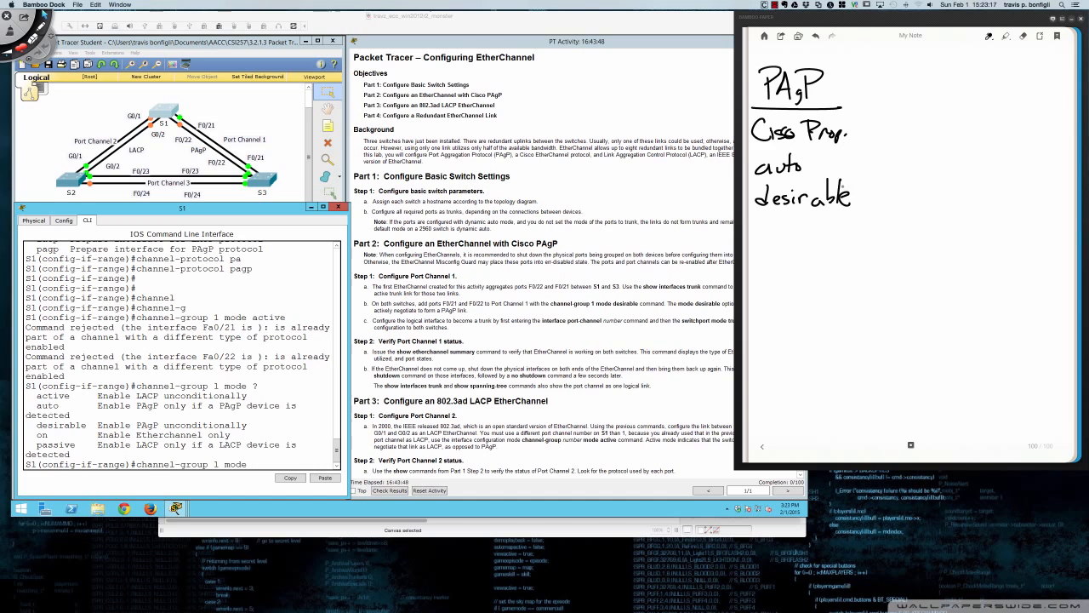
{"action": "mouse_move", "coordinate": [813, 150]}
{"action": "left_mouse_down"}
{"action": "mouse_move", "coordinate": [861, 204]}
{"action": "mouse_move", "coordinate": [842, 208]}
{"action": "mouse_move", "coordinate": [873, 193]}
{"action": "left_mouse_up"}
{"action": "left_click_drag", "start_coordinate": [878, 183], "coordinate": [890, 192]}
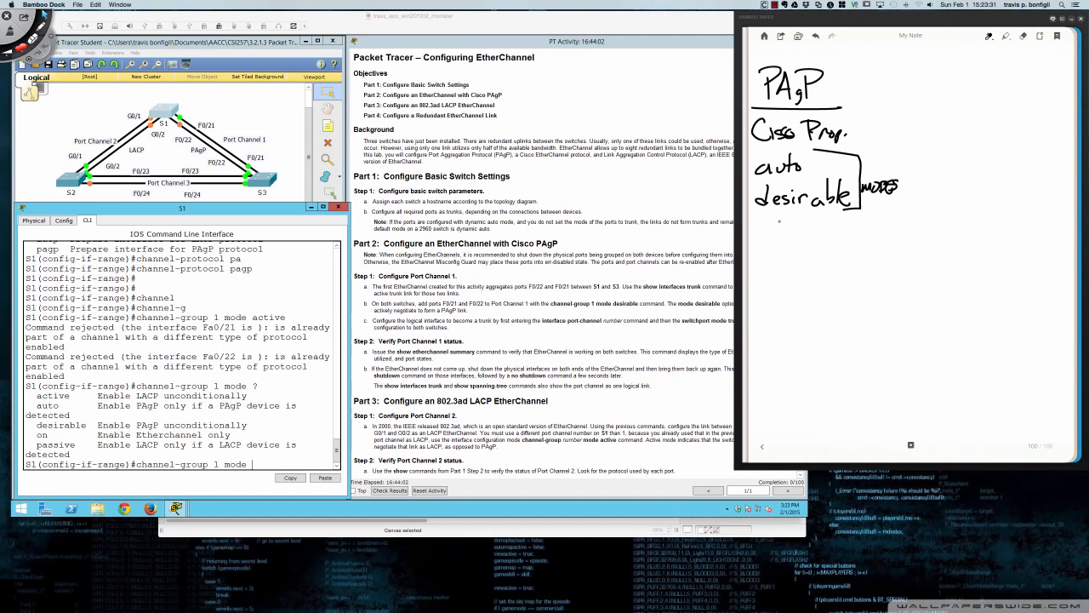
Write the PAgP mode pairs: Auto – Auto (not), Auto – Desirable with a check mark, and Desirable – Desirable with a check mark.
{"action": "mouse_move", "coordinate": [758, 246]}
{"action": "left_mouse_down"}
{"action": "mouse_move", "coordinate": [859, 235]}
{"action": "mouse_move", "coordinate": [882, 245]}
{"action": "mouse_move", "coordinate": [907, 223]}
{"action": "mouse_move", "coordinate": [903, 250]}
{"action": "left_mouse_up"}
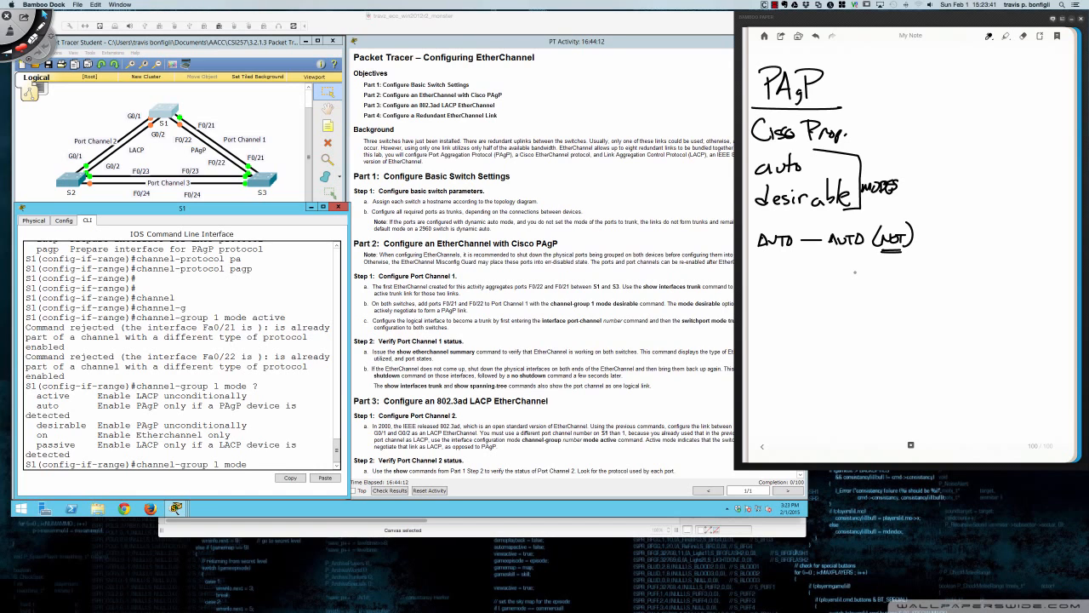
{"action": "mouse_move", "coordinate": [758, 280]}
{"action": "left_mouse_down"}
{"action": "mouse_move", "coordinate": [765, 264]}
{"action": "mouse_move", "coordinate": [773, 278]}
{"action": "left_mouse_up"}
{"action": "mouse_move", "coordinate": [761, 274]}
{"action": "left_mouse_down"}
{"action": "mouse_move", "coordinate": [788, 263]}
{"action": "mouse_move", "coordinate": [883, 277]}
{"action": "mouse_move", "coordinate": [913, 256]}
{"action": "mouse_move", "coordinate": [914, 279]}
{"action": "left_mouse_up"}
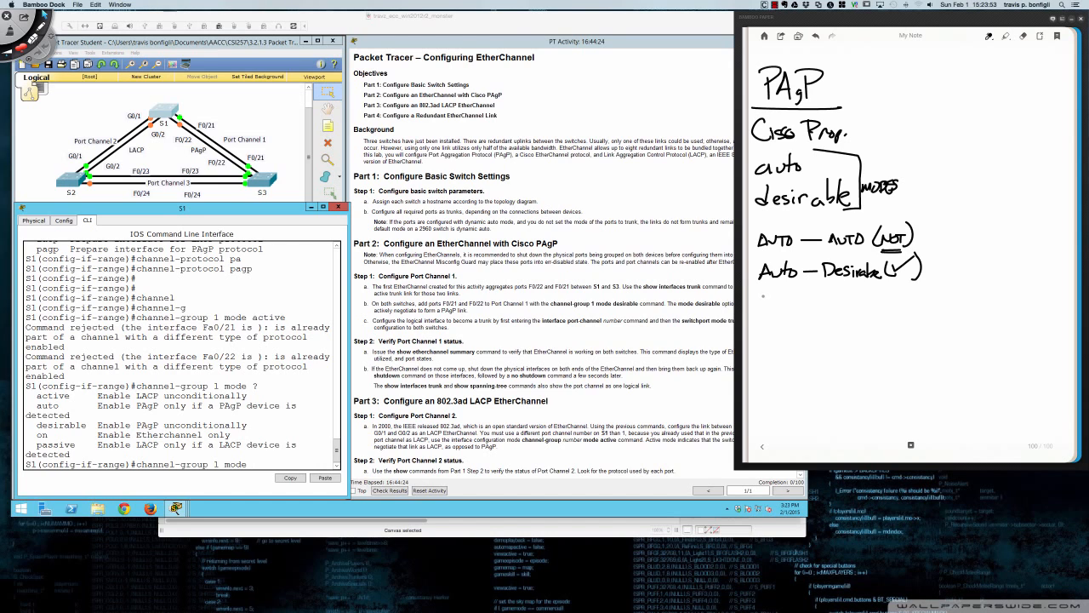
{"action": "left_click_drag", "start_coordinate": [762, 295], "coordinate": [764, 312]}
{"action": "mouse_move", "coordinate": [776, 304]}
{"action": "left_mouse_down"}
{"action": "mouse_move", "coordinate": [834, 302]}
{"action": "mouse_move", "coordinate": [788, 294]}
{"action": "mouse_move", "coordinate": [907, 305]}
{"action": "mouse_move", "coordinate": [915, 291]}
{"action": "mouse_move", "coordinate": [929, 306]}
{"action": "left_mouse_up"}
{"action": "left_click_drag", "start_coordinate": [934, 298], "coordinate": [949, 308]}
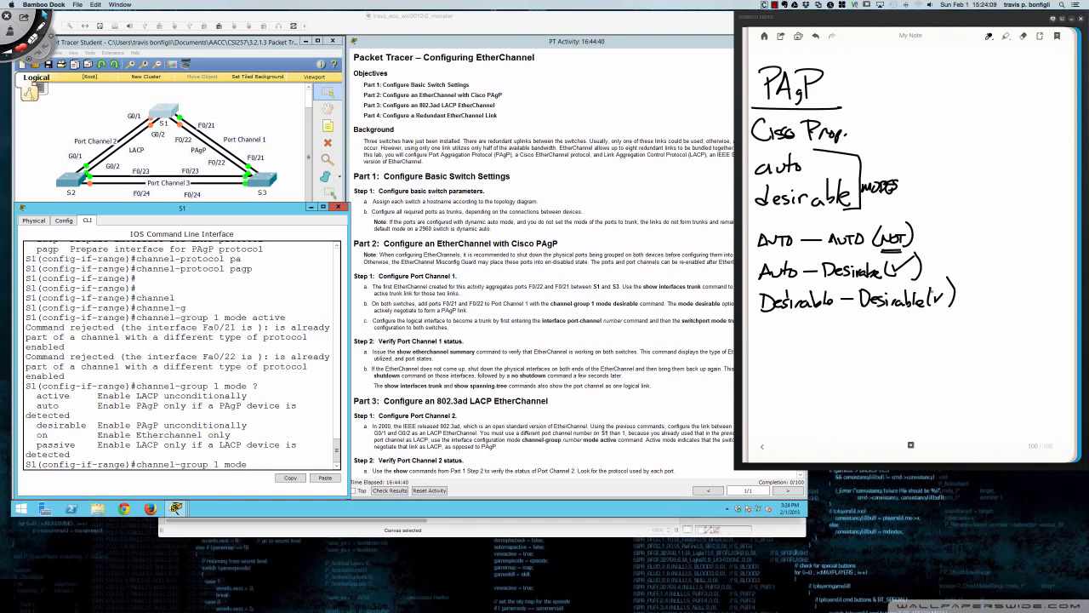
Undo the last strokes and redraw the bracketed check mark after Desirable – Desirable larger.
{"action": "mouse_move", "coordinate": [951, 284]}
{"action": "left_mouse_down"}
{"action": "mouse_move", "coordinate": [932, 297]}
{"action": "mouse_move", "coordinate": [931, 285]}
{"action": "mouse_move", "coordinate": [946, 303]}
{"action": "left_mouse_up"}
{"action": "key", "text": "ctrl+z"}
{"action": "key", "text": "ctrl+z"}
{"action": "key", "text": "ctrl+z"}
{"action": "key", "text": "ctrl+z"}
{"action": "mouse_move", "coordinate": [936, 289]}
{"action": "left_mouse_down"}
{"action": "mouse_move", "coordinate": [953, 279]}
{"action": "mouse_move", "coordinate": [956, 310]}
{"action": "left_mouse_up"}
Underline both mode names in each of the three PAgP mode pairs.
{"action": "left_click_drag", "start_coordinate": [763, 251], "coordinate": [861, 251]}
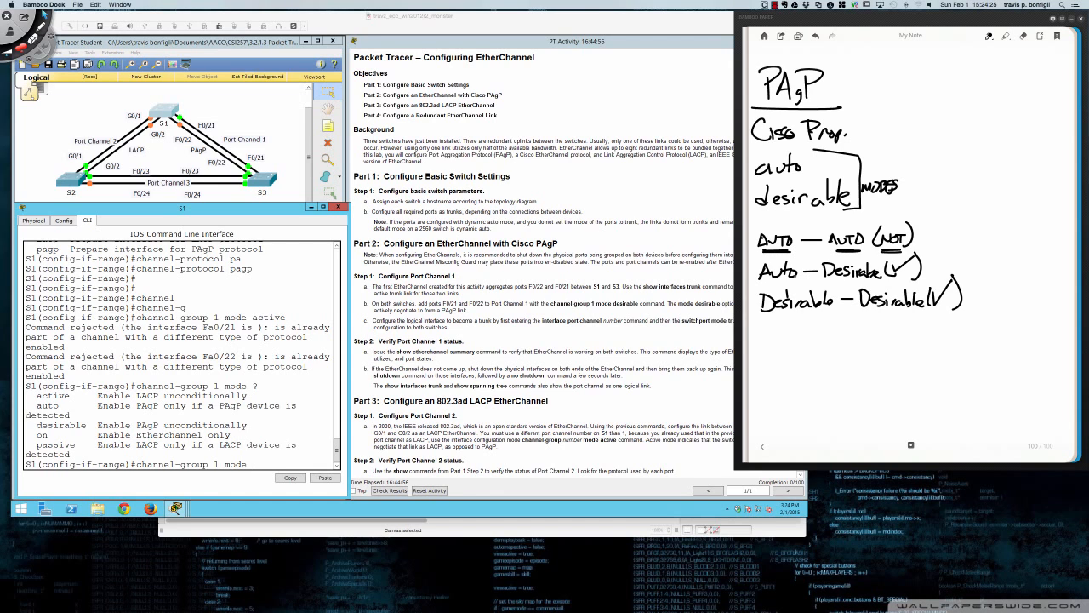
{"action": "left_click_drag", "start_coordinate": [765, 282], "coordinate": [864, 280]}
{"action": "left_click_drag", "start_coordinate": [760, 313], "coordinate": [907, 310]}
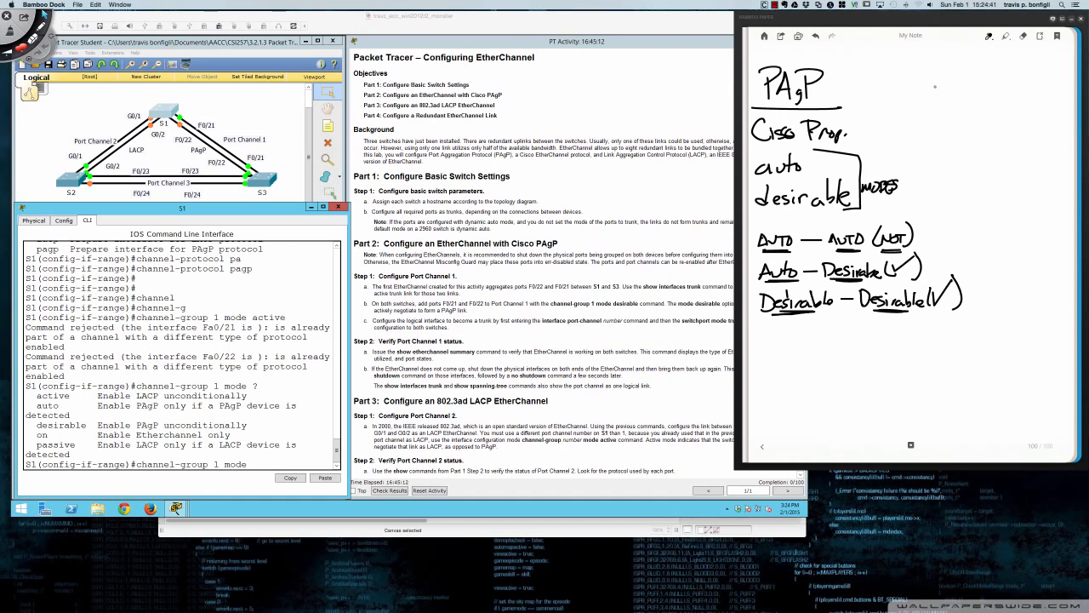
Draw a vertical divider beside the PAgP notes and write the underlined heading LACP on its other side.
{"action": "mouse_move", "coordinate": [892, 65]}
{"action": "left_mouse_down"}
{"action": "mouse_move", "coordinate": [886, 129]}
{"action": "mouse_move", "coordinate": [961, 285]}
{"action": "mouse_move", "coordinate": [936, 432]}
{"action": "left_mouse_up"}
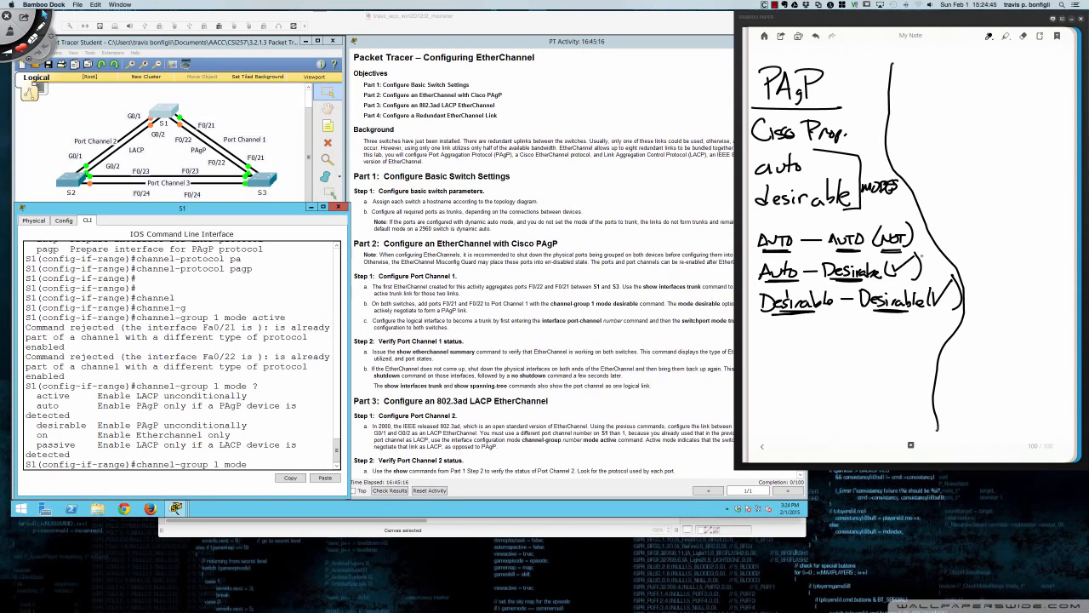
{"action": "mouse_move", "coordinate": [941, 70]}
{"action": "left_mouse_down"}
{"action": "mouse_move", "coordinate": [952, 87]}
{"action": "mouse_move", "coordinate": [987, 85]}
{"action": "left_mouse_up"}
{"action": "left_click_drag", "start_coordinate": [924, 101], "coordinate": [1006, 97]}
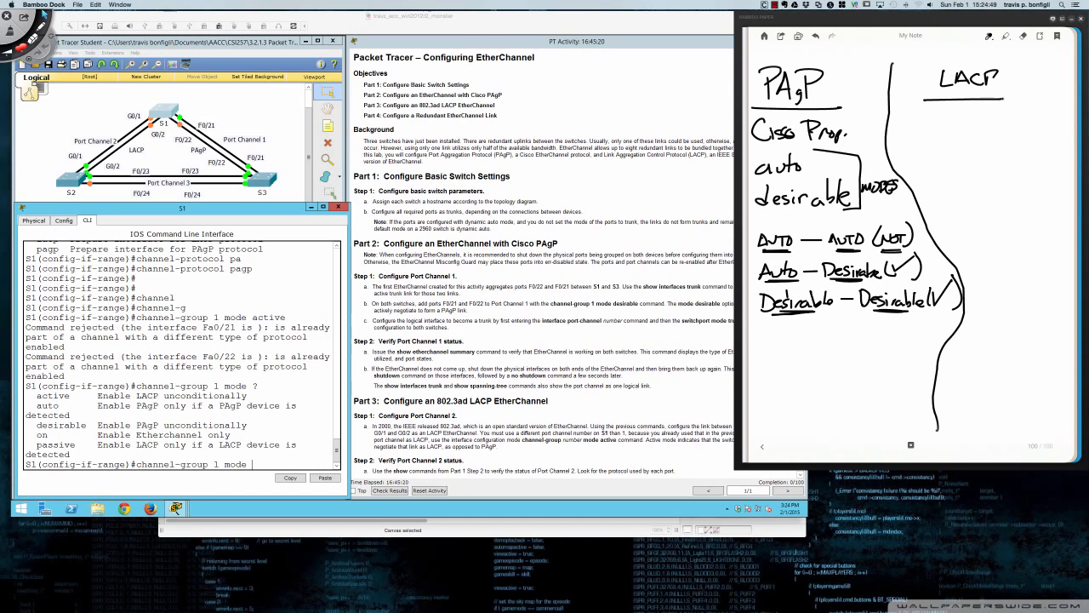
Handwrite "OPEN STANDARD IEEE" beneath the LACP heading.
{"action": "mouse_move", "coordinate": [907, 120]}
{"action": "left_mouse_down"}
{"action": "mouse_move", "coordinate": [924, 130]}
{"action": "mouse_move", "coordinate": [941, 119]}
{"action": "mouse_move", "coordinate": [946, 130]}
{"action": "mouse_move", "coordinate": [934, 133]}
{"action": "mouse_move", "coordinate": [970, 130]}
{"action": "left_mouse_up"}
{"action": "left_click_drag", "start_coordinate": [967, 119], "coordinate": [977, 117]}
{"action": "left_click_drag", "start_coordinate": [979, 129], "coordinate": [988, 124]}
{"action": "mouse_move", "coordinate": [992, 120]}
{"action": "left_mouse_down"}
{"action": "mouse_move", "coordinate": [992, 130]}
{"action": "mouse_move", "coordinate": [1034, 119]}
{"action": "left_mouse_up"}
{"action": "left_click_drag", "start_coordinate": [1038, 111], "coordinate": [1045, 123]}
{"action": "mouse_move", "coordinate": [929, 137]}
{"action": "left_mouse_down"}
{"action": "mouse_move", "coordinate": [930, 150]}
{"action": "mouse_move", "coordinate": [936, 137]}
{"action": "left_mouse_up"}
{"action": "mouse_move", "coordinate": [935, 140]}
{"action": "left_mouse_down"}
{"action": "mouse_move", "coordinate": [936, 152]}
{"action": "mouse_move", "coordinate": [953, 140]}
{"action": "left_mouse_up"}
{"action": "left_click_drag", "start_coordinate": [937, 150], "coordinate": [958, 149]}
{"action": "left_click_drag", "start_coordinate": [957, 138], "coordinate": [968, 137]}
{"action": "left_click_drag", "start_coordinate": [958, 149], "coordinate": [971, 150]}
{"action": "left_click_drag", "start_coordinate": [971, 138], "coordinate": [980, 137]}
{"action": "left_click_drag", "start_coordinate": [971, 150], "coordinate": [979, 141]}
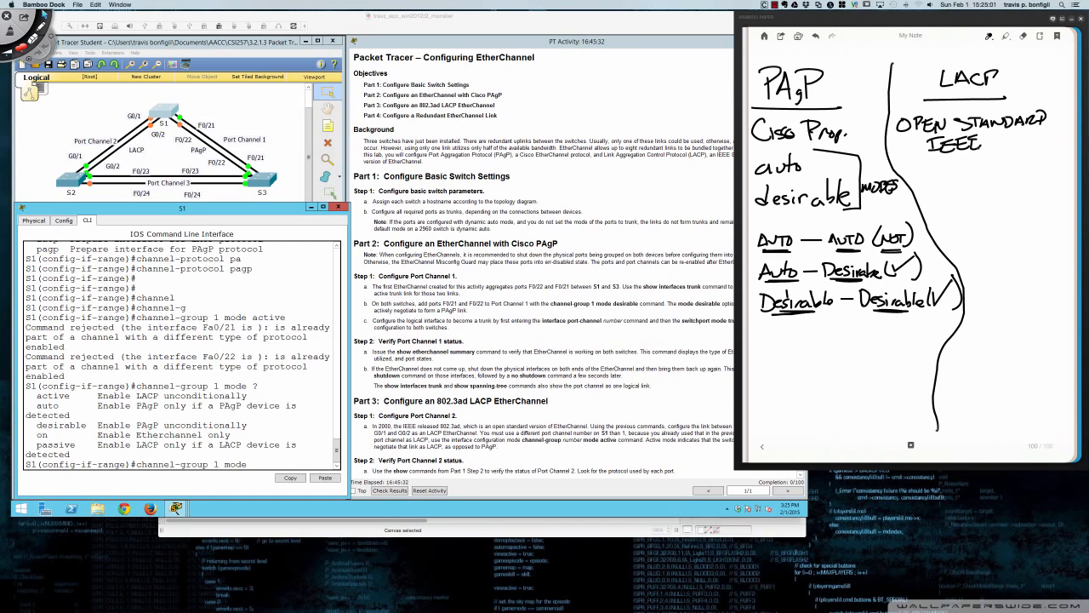
Add 802.3ad after IEEE, with an arrow pointing down to an underlined 802.3AX.
{"action": "left_click", "coordinate": [986, 146]}
{"action": "mouse_move", "coordinate": [996, 136]}
{"action": "left_mouse_down"}
{"action": "mouse_move", "coordinate": [1060, 150]}
{"action": "mouse_move", "coordinate": [1020, 163]}
{"action": "mouse_move", "coordinate": [996, 186]}
{"action": "mouse_move", "coordinate": [1002, 194]}
{"action": "left_mouse_up"}
{"action": "left_click", "coordinate": [1030, 148]}
{"action": "mouse_move", "coordinate": [1011, 180]}
{"action": "left_mouse_down"}
{"action": "mouse_move", "coordinate": [1011, 194]}
{"action": "mouse_move", "coordinate": [1015, 180]}
{"action": "left_mouse_up"}
{"action": "mouse_move", "coordinate": [1021, 179]}
{"action": "left_mouse_down"}
{"action": "mouse_move", "coordinate": [1031, 190]}
{"action": "mouse_move", "coordinate": [1039, 182]}
{"action": "mouse_move", "coordinate": [1035, 190]}
{"action": "mouse_move", "coordinate": [1048, 177]}
{"action": "left_mouse_up"}
{"action": "left_click", "coordinate": [1037, 181]}
{"action": "left_click_drag", "start_coordinate": [1048, 177], "coordinate": [1064, 189]}
{"action": "mouse_move", "coordinate": [1064, 174]}
{"action": "left_mouse_down"}
{"action": "mouse_move", "coordinate": [1054, 189]}
{"action": "mouse_move", "coordinate": [1016, 198]}
{"action": "mouse_move", "coordinate": [1065, 197]}
{"action": "left_mouse_up"}
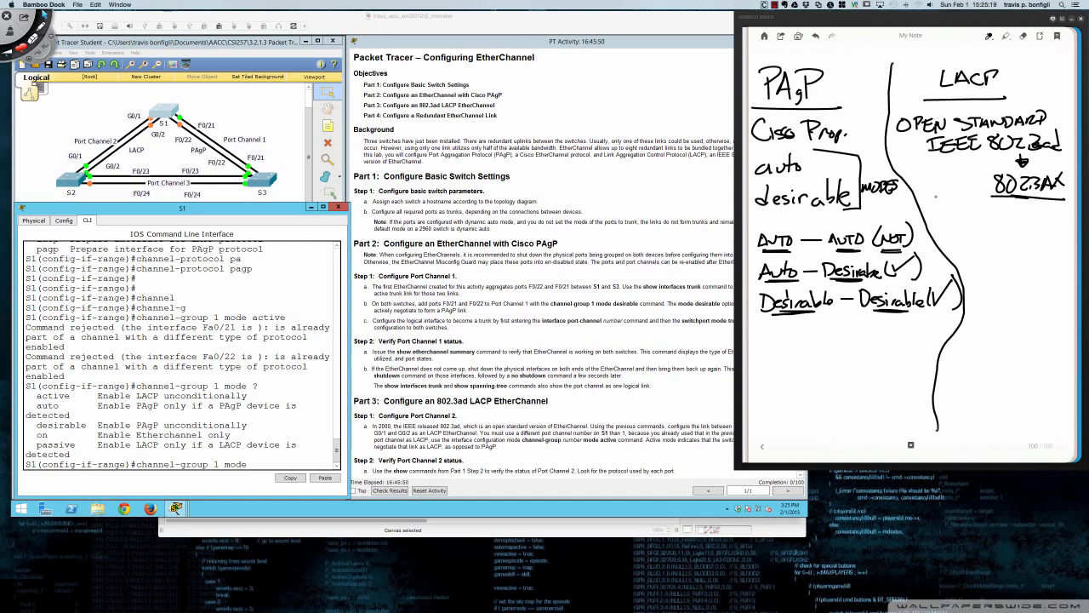
Reinforce the underlines beneath 802.3AX and the LACP heading.
{"action": "left_click_drag", "start_coordinate": [1045, 194], "coordinate": [1063, 196]}
{"action": "left_click_drag", "start_coordinate": [1012, 199], "coordinate": [1040, 200]}
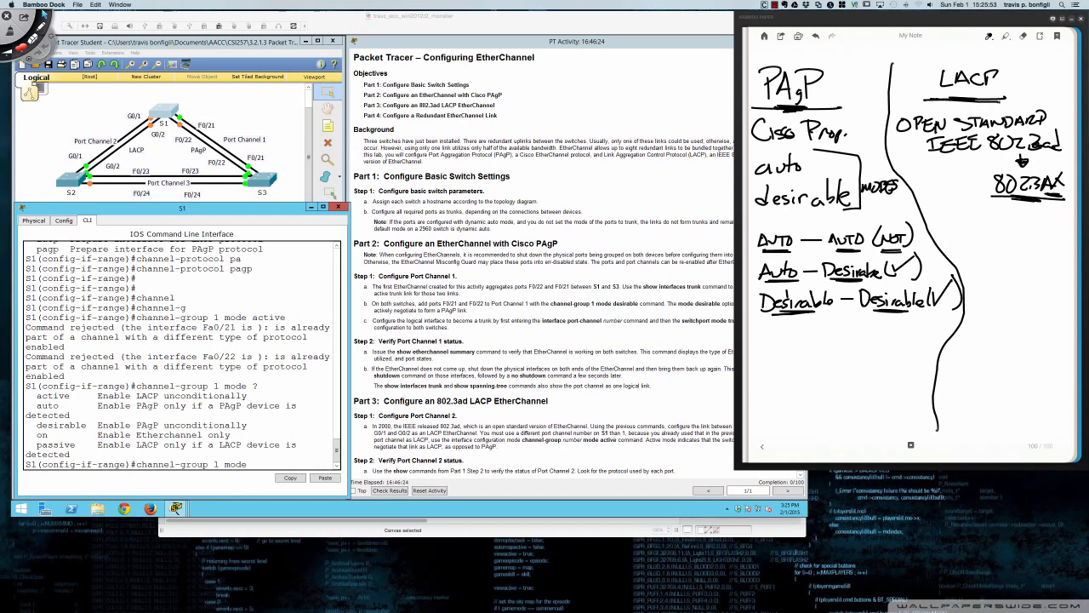
{"action": "left_click_drag", "start_coordinate": [941, 100], "coordinate": [1001, 103]}
List "active" and "passive" as the bracketed LACP modes and underline both words.
{"action": "left_click_drag", "start_coordinate": [954, 228], "coordinate": [962, 236]}
{"action": "left_click_drag", "start_coordinate": [972, 217], "coordinate": [980, 225]}
{"action": "mouse_move", "coordinate": [983, 228]}
{"action": "left_mouse_down"}
{"action": "mouse_move", "coordinate": [1009, 235]}
{"action": "mouse_move", "coordinate": [966, 273]}
{"action": "mouse_move", "coordinate": [1036, 265]}
{"action": "left_mouse_up"}
{"action": "mouse_move", "coordinate": [1016, 222]}
{"action": "left_mouse_down"}
{"action": "mouse_move", "coordinate": [1046, 226]}
{"action": "mouse_move", "coordinate": [1047, 271]}
{"action": "mouse_move", "coordinate": [1031, 272]}
{"action": "mouse_move", "coordinate": [1058, 250]}
{"action": "mouse_move", "coordinate": [1073, 257]}
{"action": "left_mouse_up"}
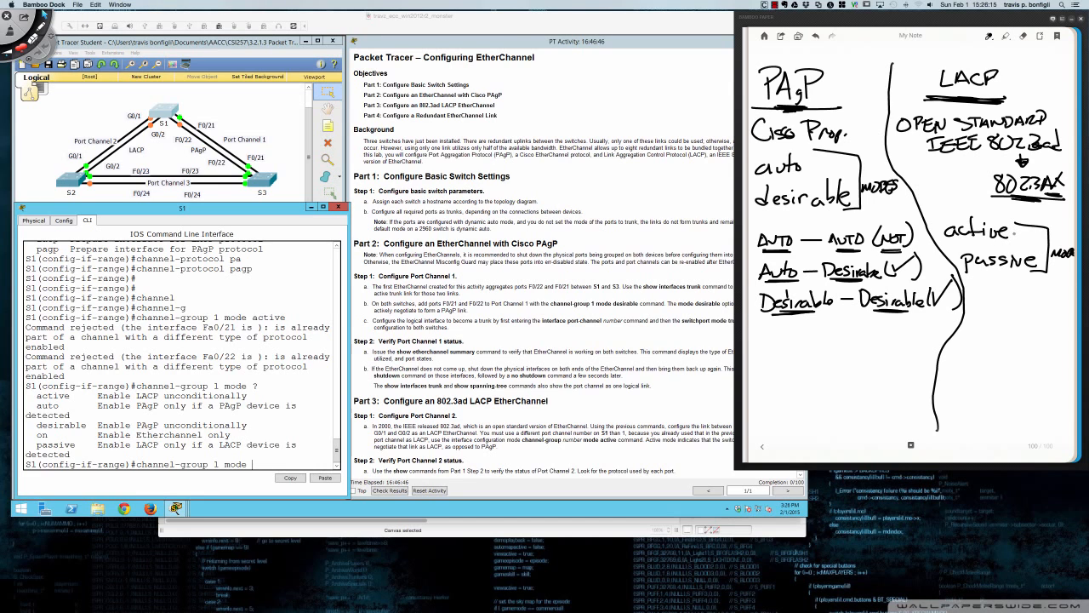
{"action": "left_click_drag", "start_coordinate": [963, 239], "coordinate": [989, 239]}
{"action": "mouse_move", "coordinate": [975, 269]}
{"action": "left_mouse_down"}
{"action": "mouse_move", "coordinate": [1019, 269]}
{"action": "mouse_move", "coordinate": [989, 271]}
{"action": "left_mouse_up"}
Switch the pen to green and draw a double-headed arrow linking auto to passive.
{"action": "right_click", "coordinate": [856, 89]}
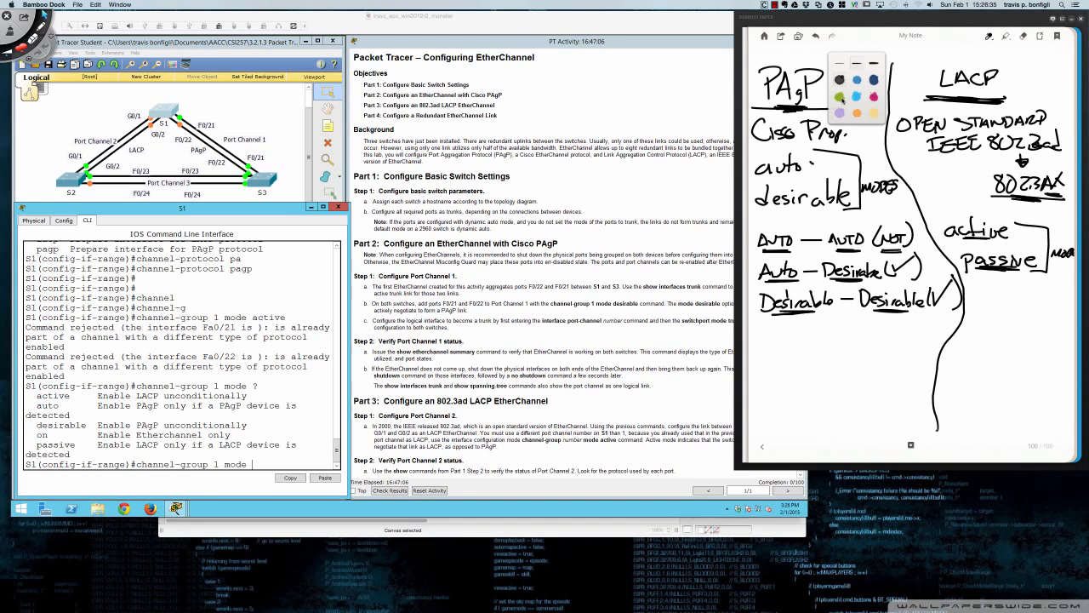
{"action": "left_click", "coordinate": [840, 98]}
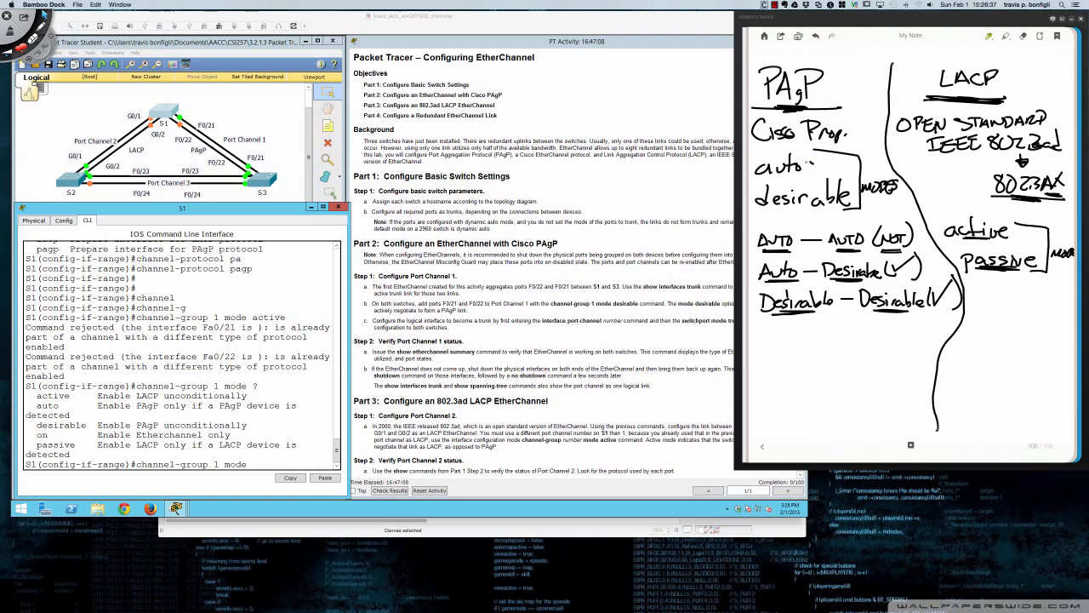
{"action": "mouse_move", "coordinate": [810, 165]}
{"action": "left_mouse_down"}
{"action": "mouse_move", "coordinate": [963, 255]}
{"action": "mouse_move", "coordinate": [959, 242]}
{"action": "mouse_move", "coordinate": [948, 253]}
{"action": "left_mouse_up"}
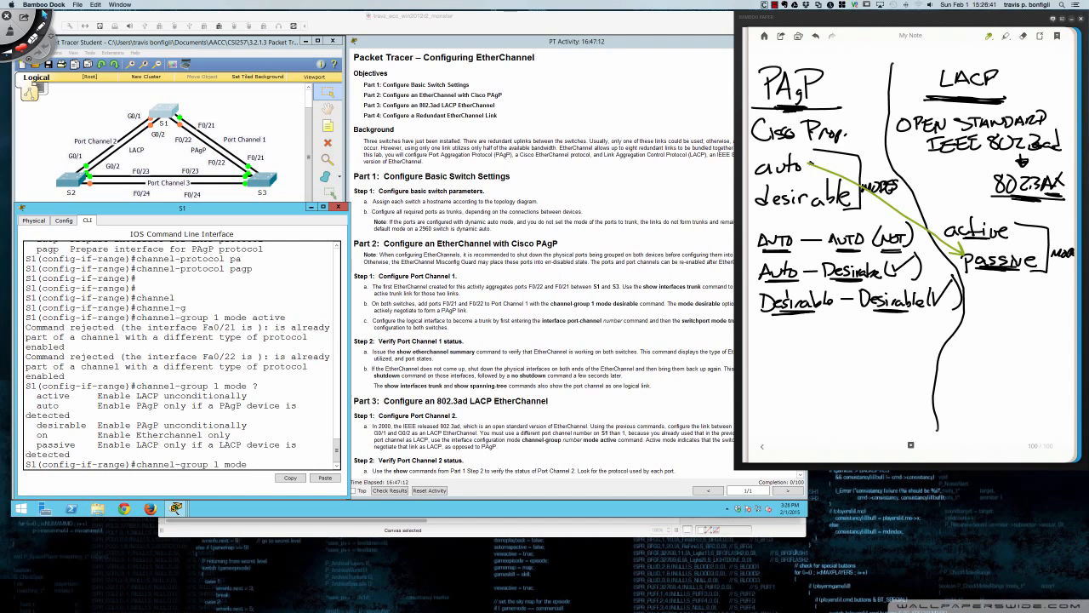
{"action": "left_click_drag", "start_coordinate": [810, 162], "coordinate": [816, 175]}
{"action": "left_click_drag", "start_coordinate": [810, 162], "coordinate": [832, 163]}
Switch the pen to light blue and draw an arrow linking desirable to active.
{"action": "right_click", "coordinate": [849, 126]}
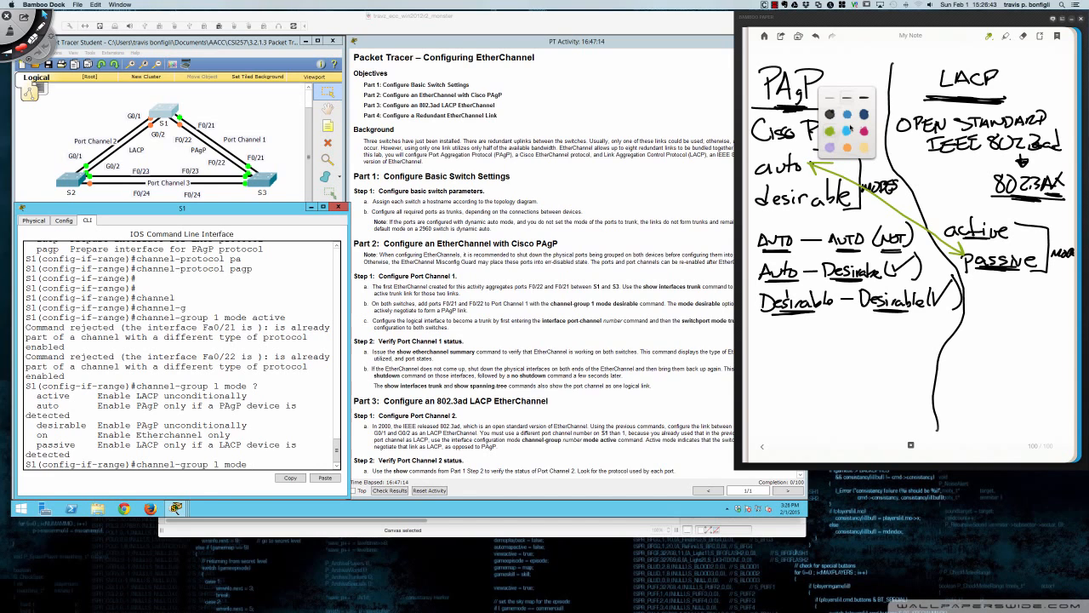
{"action": "left_click", "coordinate": [847, 129]}
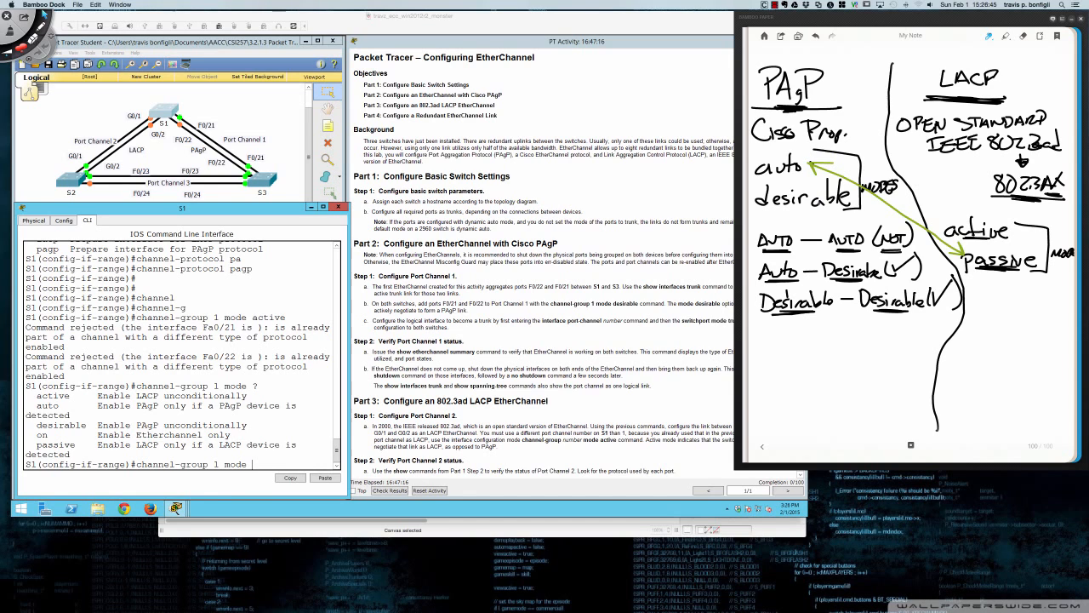
{"action": "right_click", "coordinate": [844, 193]}
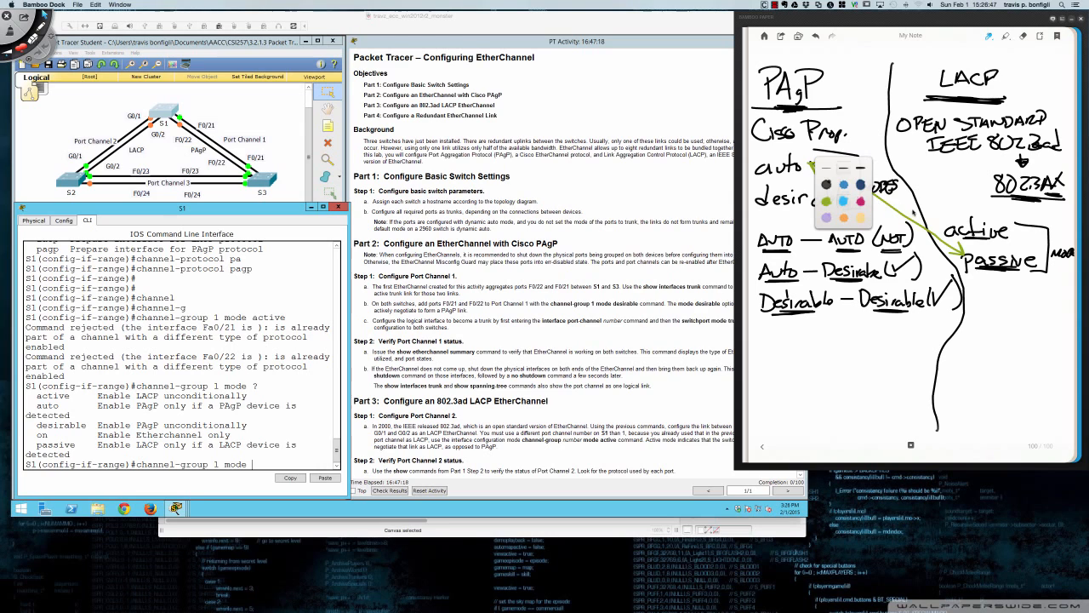
{"action": "left_click", "coordinate": [854, 197]}
{"action": "mouse_move", "coordinate": [846, 197]}
{"action": "left_mouse_down"}
{"action": "mouse_move", "coordinate": [929, 210]}
{"action": "mouse_move", "coordinate": [945, 227]}
{"action": "left_mouse_up"}
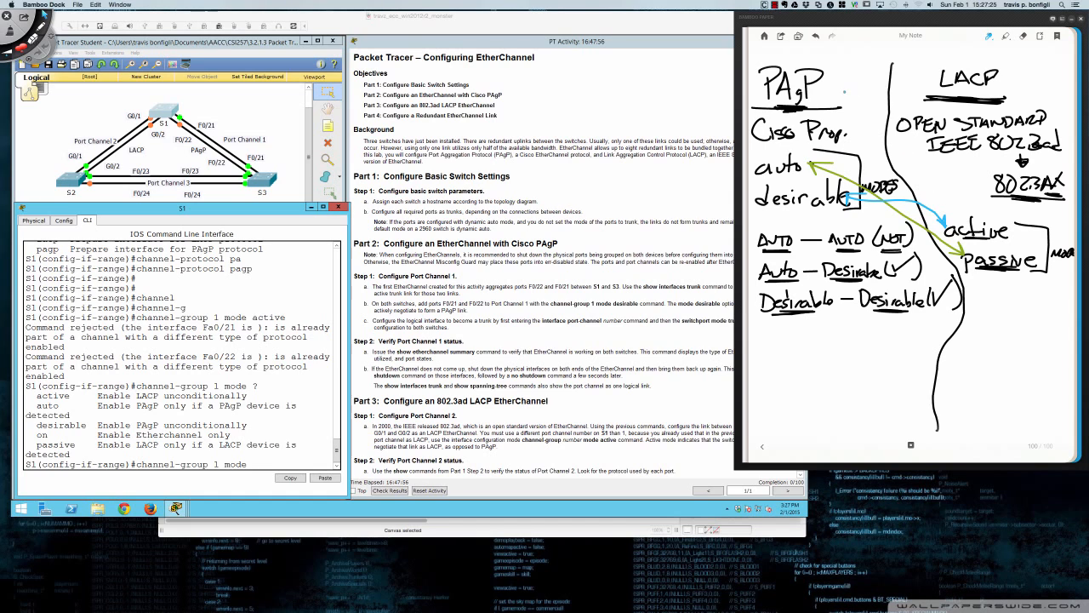
Draw a double-headed arrow between the PAgP and LACP headings and write NOT INTEROPERABLE in parentheses above it.
{"action": "mouse_move", "coordinate": [843, 91]}
{"action": "left_mouse_down"}
{"action": "mouse_move", "coordinate": [924, 95]}
{"action": "mouse_move", "coordinate": [842, 90]}
{"action": "mouse_move", "coordinate": [857, 101]}
{"action": "mouse_move", "coordinate": [841, 54]}
{"action": "mouse_move", "coordinate": [888, 53]}
{"action": "left_mouse_up"}
{"action": "mouse_move", "coordinate": [874, 54]}
{"action": "left_mouse_down"}
{"action": "mouse_move", "coordinate": [874, 69]}
{"action": "mouse_move", "coordinate": [842, 87]}
{"action": "left_mouse_up"}
{"action": "mouse_move", "coordinate": [834, 72]}
{"action": "left_mouse_down"}
{"action": "mouse_move", "coordinate": [849, 71]}
{"action": "mouse_move", "coordinate": [851, 85]}
{"action": "left_mouse_up"}
{"action": "mouse_move", "coordinate": [853, 85]}
{"action": "left_mouse_down"}
{"action": "mouse_move", "coordinate": [852, 71]}
{"action": "mouse_move", "coordinate": [882, 68]}
{"action": "left_mouse_up"}
{"action": "mouse_move", "coordinate": [873, 70]}
{"action": "left_mouse_down"}
{"action": "mouse_move", "coordinate": [873, 85]}
{"action": "mouse_move", "coordinate": [902, 68]}
{"action": "mouse_move", "coordinate": [921, 80]}
{"action": "mouse_move", "coordinate": [919, 62]}
{"action": "left_mouse_up"}
{"action": "left_click_drag", "start_coordinate": [904, 73], "coordinate": [920, 61]}
{"action": "mouse_move", "coordinate": [920, 62]}
{"action": "left_mouse_down"}
{"action": "mouse_move", "coordinate": [935, 77]}
{"action": "mouse_move", "coordinate": [939, 56]}
{"action": "left_mouse_up"}
{"action": "mouse_move", "coordinate": [940, 57]}
{"action": "left_mouse_down"}
{"action": "mouse_move", "coordinate": [946, 72]}
{"action": "mouse_move", "coordinate": [945, 57]}
{"action": "left_mouse_up"}
{"action": "mouse_move", "coordinate": [945, 58]}
{"action": "left_mouse_down"}
{"action": "mouse_move", "coordinate": [955, 72]}
{"action": "mouse_move", "coordinate": [967, 66]}
{"action": "left_mouse_up"}
{"action": "left_click_drag", "start_coordinate": [966, 54], "coordinate": [978, 52]}
{"action": "left_click_drag", "start_coordinate": [968, 66], "coordinate": [974, 59]}
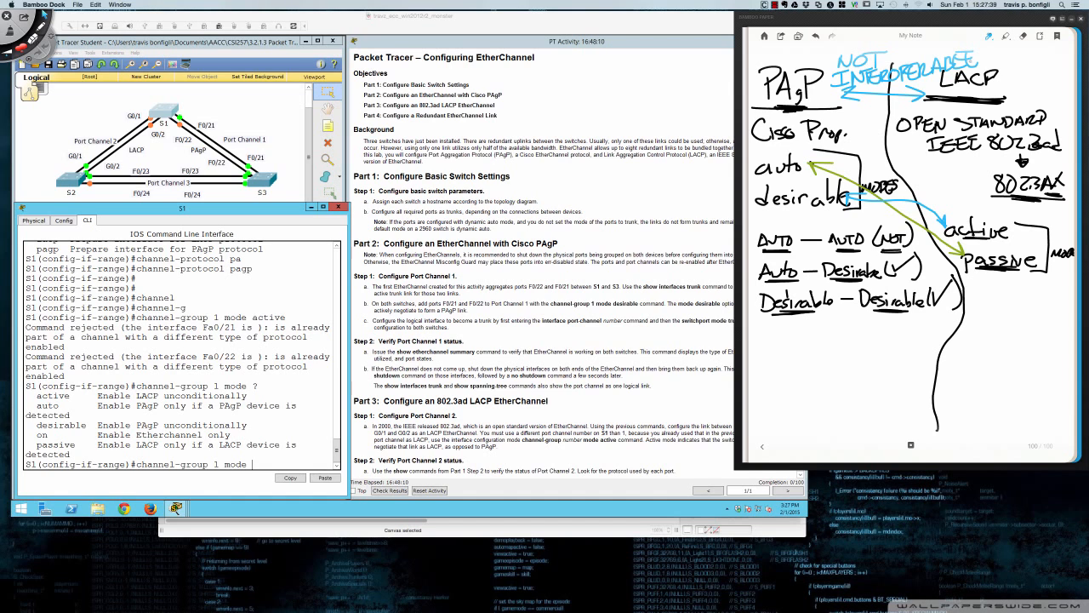
{"action": "left_click_drag", "start_coordinate": [843, 49], "coordinate": [838, 91]}
{"action": "left_click_drag", "start_coordinate": [966, 37], "coordinate": [978, 73]}
Sketch two switch boxes labeled PAgP and LACP at the bottom of the note and join them with two parallel links.
{"action": "left_click_drag", "start_coordinate": [790, 350], "coordinate": [791, 382]}
{"action": "mouse_move", "coordinate": [997, 349]}
{"action": "left_mouse_down"}
{"action": "mouse_move", "coordinate": [1001, 376]}
{"action": "mouse_move", "coordinate": [1048, 350]}
{"action": "mouse_move", "coordinate": [1003, 376]}
{"action": "left_mouse_up"}
{"action": "left_click_drag", "start_coordinate": [1026, 394], "coordinate": [1045, 398]}
{"action": "left_click_drag", "start_coordinate": [1048, 403], "coordinate": [1049, 395]}
{"action": "mouse_move", "coordinate": [784, 399]}
{"action": "left_mouse_down"}
{"action": "mouse_move", "coordinate": [812, 396]}
{"action": "mouse_move", "coordinate": [824, 411]}
{"action": "left_mouse_up"}
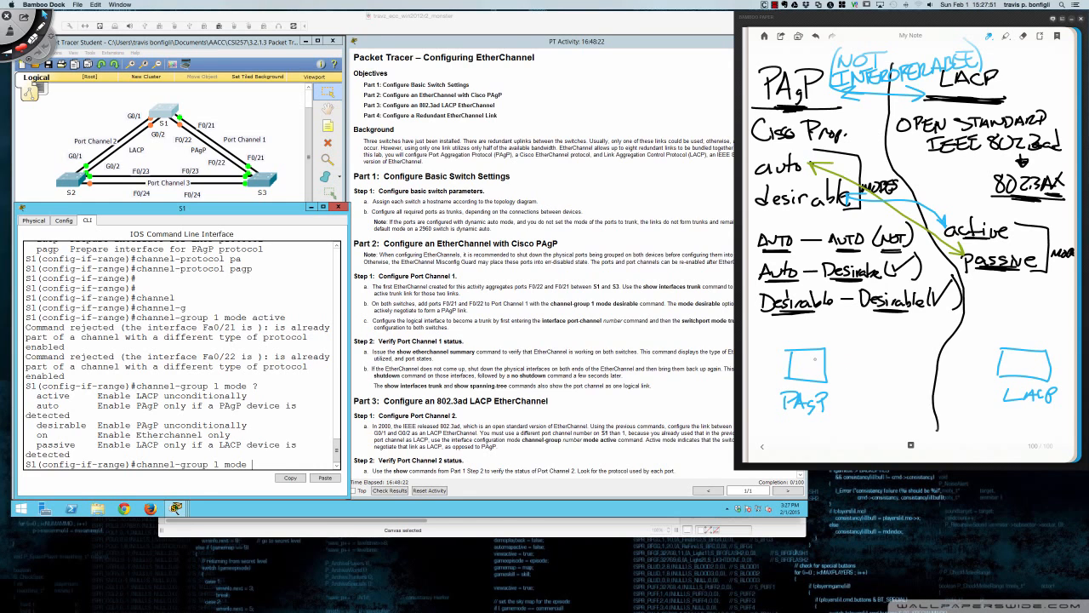
{"action": "left_click_drag", "start_coordinate": [814, 359], "coordinate": [998, 363]}
{"action": "left_click_drag", "start_coordinate": [816, 369], "coordinate": [996, 372]}
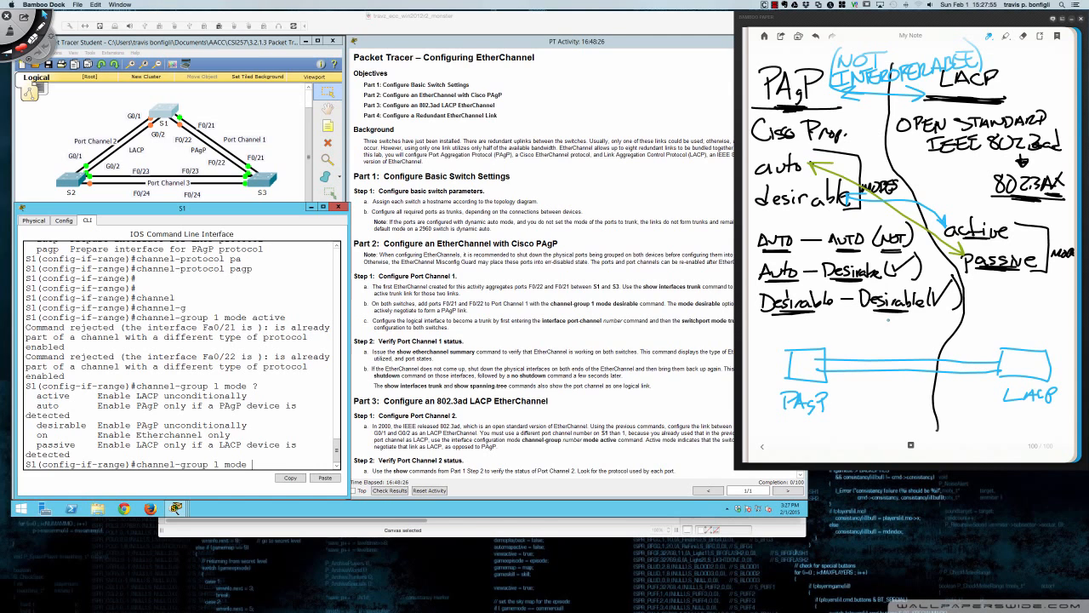
In orange, circle the two links as a bundle, mark the PAgP switch's ports and label them Desirable.
{"action": "right_click", "coordinate": [888, 320]}
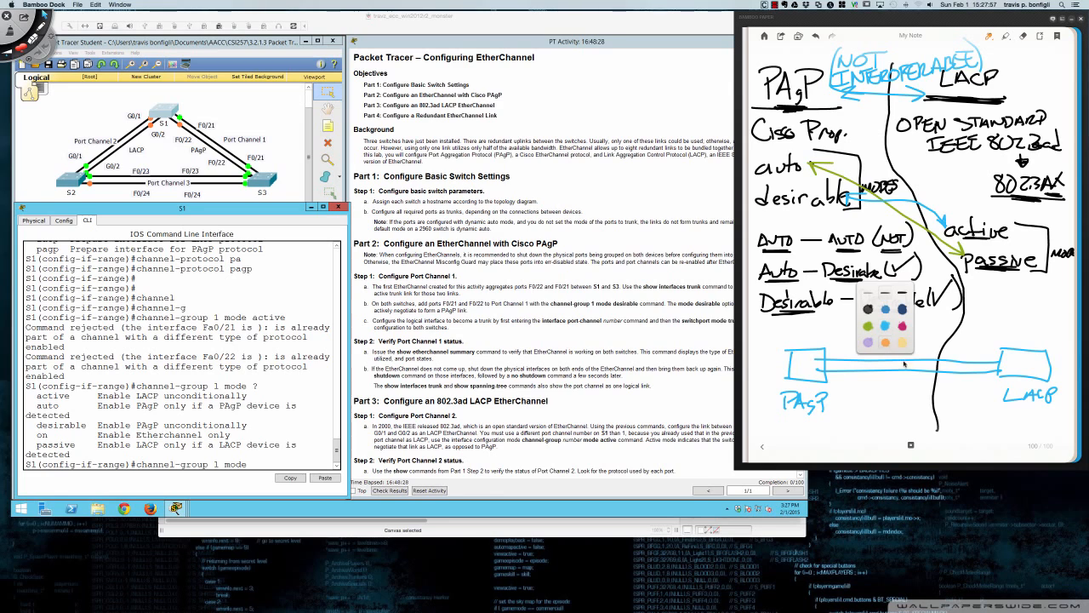
{"action": "left_click", "coordinate": [885, 343]}
{"action": "mouse_move", "coordinate": [905, 344]}
{"action": "left_mouse_down"}
{"action": "mouse_move", "coordinate": [921, 376]}
{"action": "mouse_move", "coordinate": [903, 348]}
{"action": "left_mouse_up"}
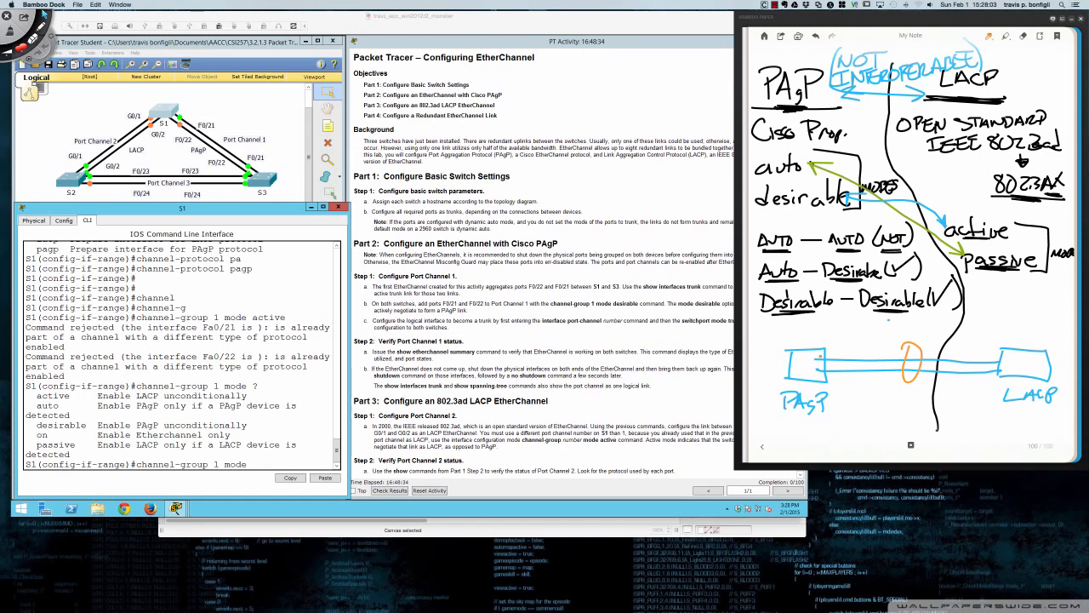
{"action": "left_click_drag", "start_coordinate": [828, 352], "coordinate": [890, 338]}
{"action": "left_click_drag", "start_coordinate": [826, 370], "coordinate": [828, 373]}
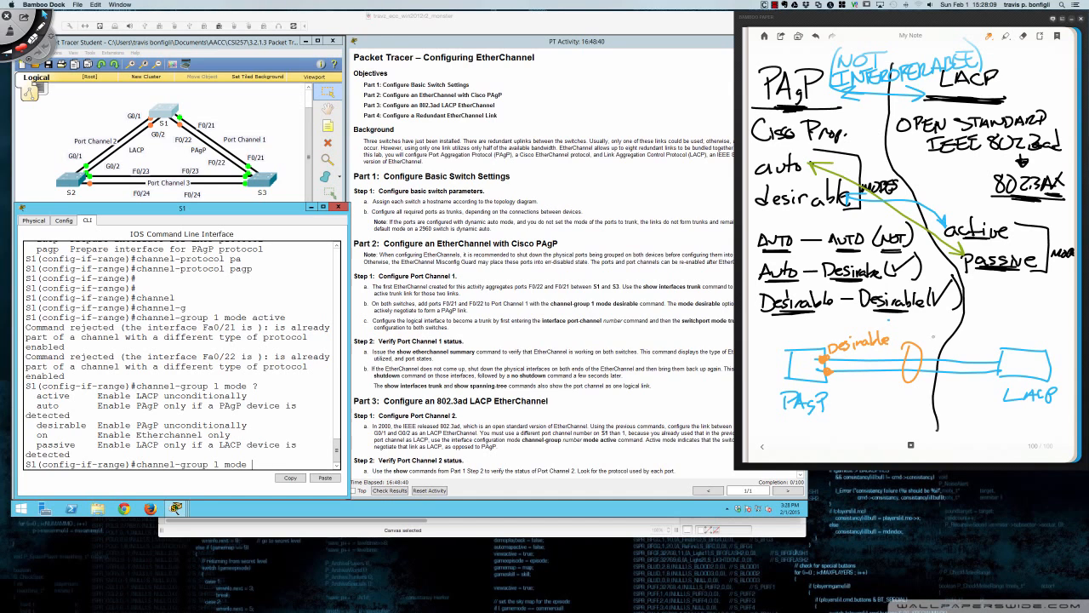
In magenta, mark the LACP switch's two ports and label them ACTIVE.
{"action": "right_click", "coordinate": [979, 337]}
{"action": "left_click", "coordinate": [990, 345]}
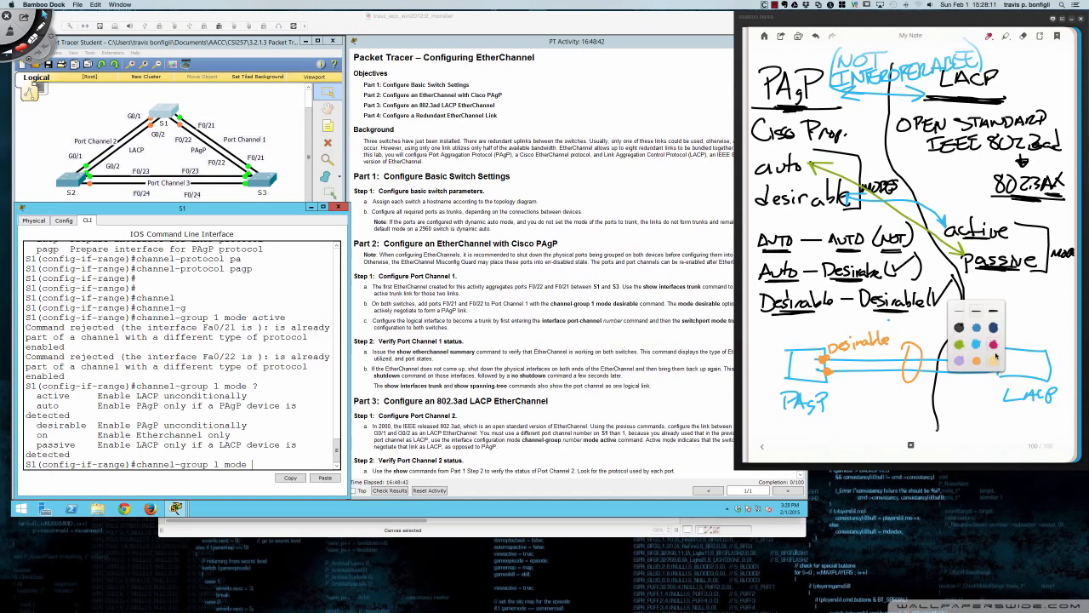
{"action": "left_click_drag", "start_coordinate": [997, 358], "coordinate": [998, 349]}
{"action": "mouse_move", "coordinate": [992, 347]}
{"action": "left_mouse_down"}
{"action": "mouse_move", "coordinate": [1014, 333]}
{"action": "mouse_move", "coordinate": [1014, 344]}
{"action": "mouse_move", "coordinate": [1038, 338]}
{"action": "left_mouse_up"}
{"action": "left_click", "coordinate": [999, 371]}
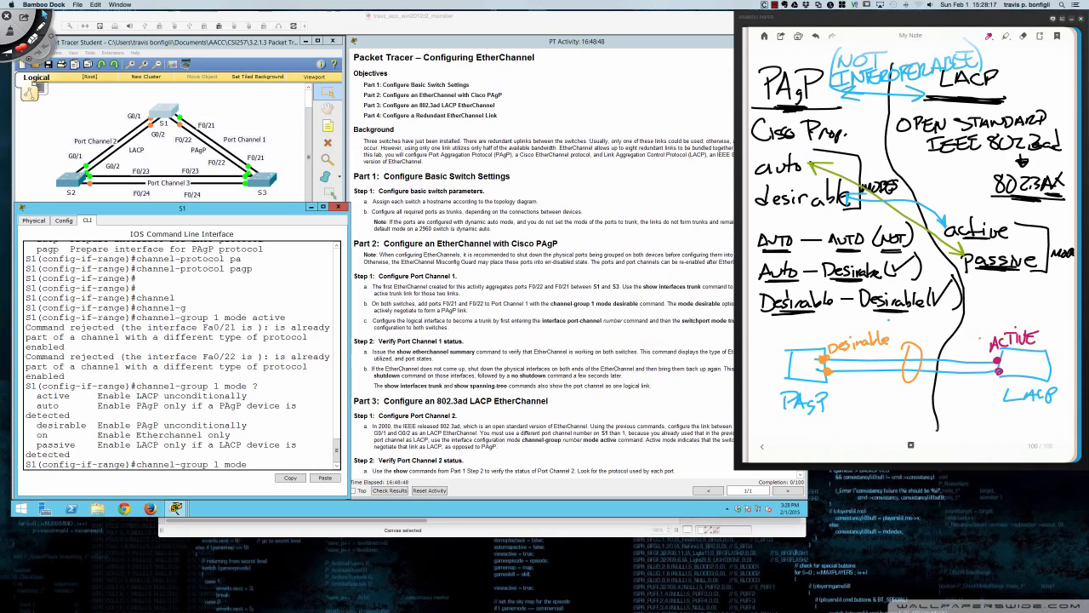
Cross out the circled link bundle and underline the PAgP and LACP switch labels.
{"action": "left_click_drag", "start_coordinate": [904, 339], "coordinate": [942, 387]}
{"action": "left_click_drag", "start_coordinate": [947, 320], "coordinate": [872, 397]}
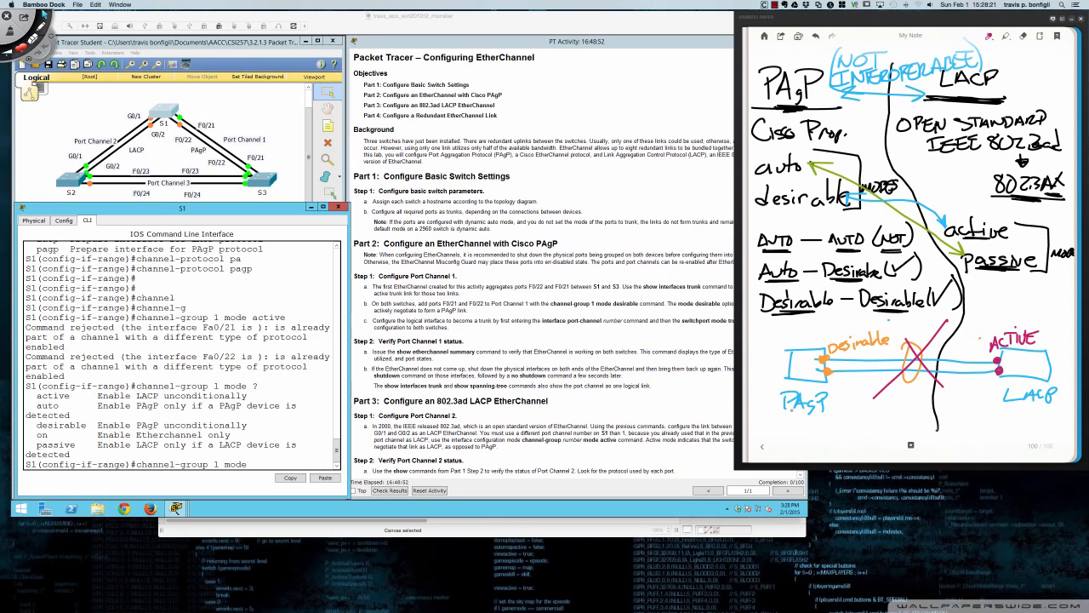
{"action": "left_click_drag", "start_coordinate": [777, 415], "coordinate": [831, 411]}
{"action": "left_click_drag", "start_coordinate": [1005, 411], "coordinate": [1059, 408]}
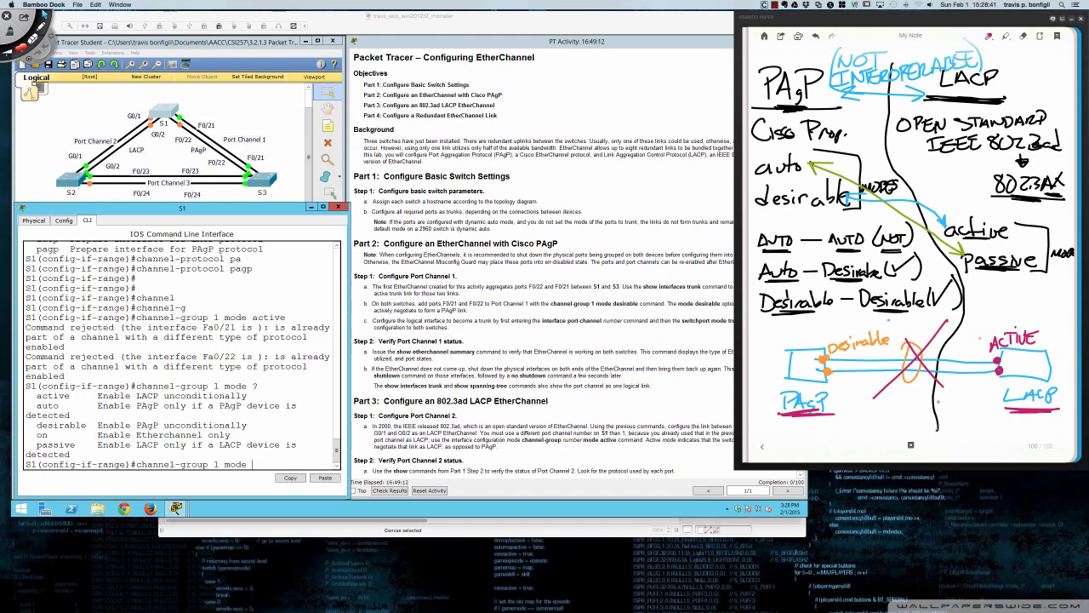
Draw a double-headed arrow between the two switch labels and write ON beneath it.
{"action": "mouse_move", "coordinate": [857, 405]}
{"action": "left_mouse_down"}
{"action": "mouse_move", "coordinate": [981, 409]}
{"action": "mouse_move", "coordinate": [953, 414]}
{"action": "left_mouse_up"}
{"action": "left_click_drag", "start_coordinate": [885, 393], "coordinate": [881, 418]}
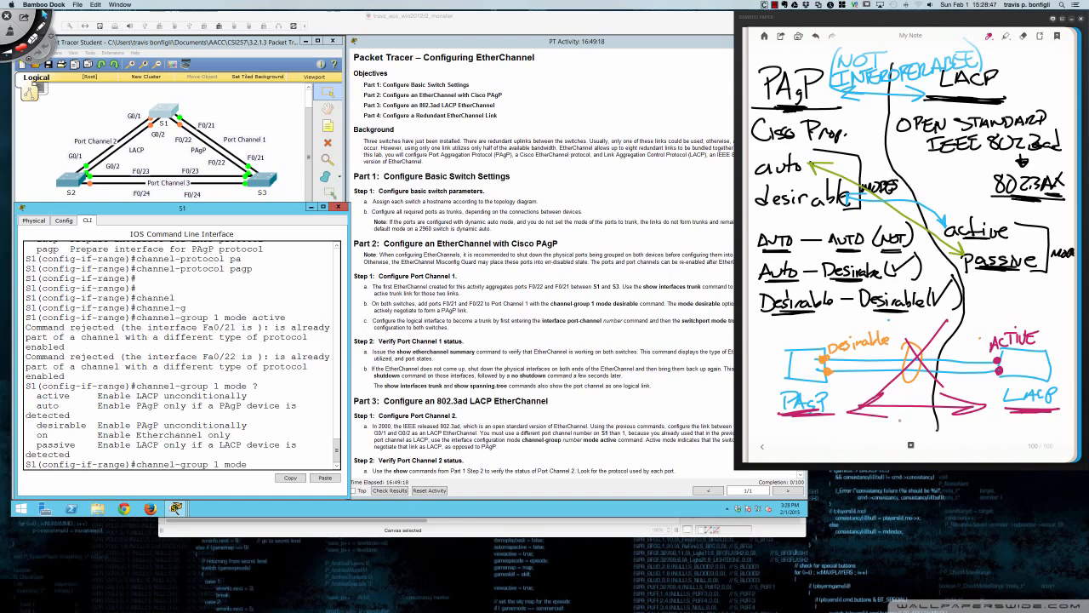
{"action": "left_click_drag", "start_coordinate": [902, 418], "coordinate": [922, 434]}
{"action": "mouse_move", "coordinate": [931, 422]}
{"action": "left_mouse_down"}
{"action": "mouse_move", "coordinate": [919, 428]}
{"action": "mouse_move", "coordinate": [936, 435]}
{"action": "mouse_move", "coordinate": [918, 432]}
{"action": "mouse_move", "coordinate": [931, 441]}
{"action": "mouse_move", "coordinate": [940, 416]}
{"action": "left_mouse_up"}
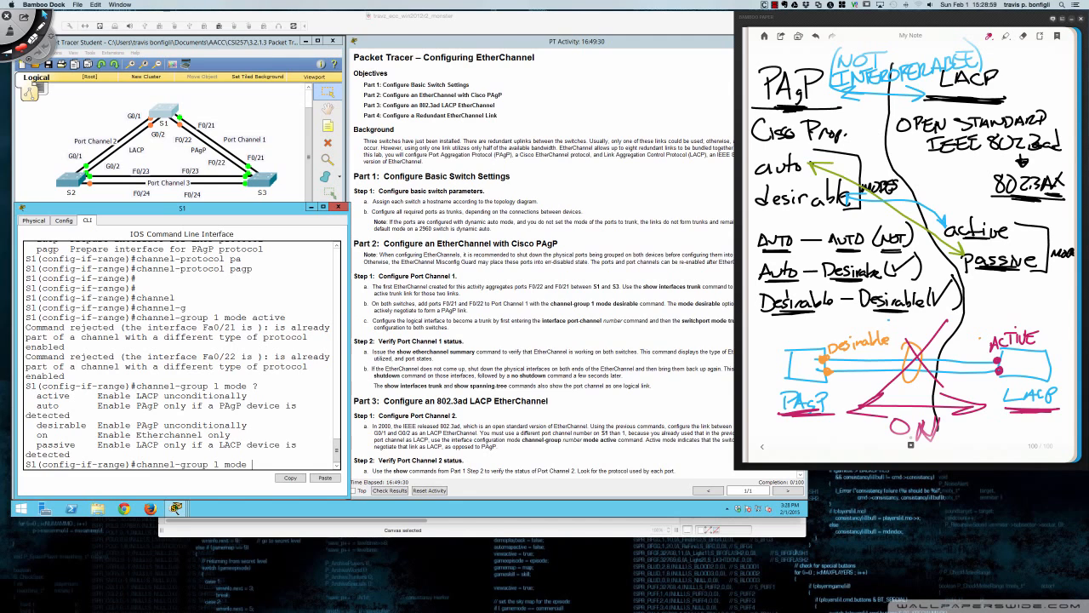
Underline ON, cross out the arrow above it, and draw curved arrows from ON to both switch labels.
{"action": "left_click_drag", "start_coordinate": [897, 439], "coordinate": [933, 437]}
{"action": "left_click_drag", "start_coordinate": [909, 402], "coordinate": [929, 424]}
{"action": "mouse_move", "coordinate": [927, 400]}
{"action": "left_mouse_down"}
{"action": "mouse_move", "coordinate": [908, 424]}
{"action": "mouse_move", "coordinate": [806, 416]}
{"action": "mouse_move", "coordinate": [837, 417]}
{"action": "left_mouse_up"}
{"action": "mouse_move", "coordinate": [944, 439]}
{"action": "left_mouse_down"}
{"action": "mouse_move", "coordinate": [1019, 420]}
{"action": "mouse_move", "coordinate": [1001, 422]}
{"action": "left_mouse_up"}
{"action": "left_click_drag", "start_coordinate": [908, 443], "coordinate": [929, 442]}
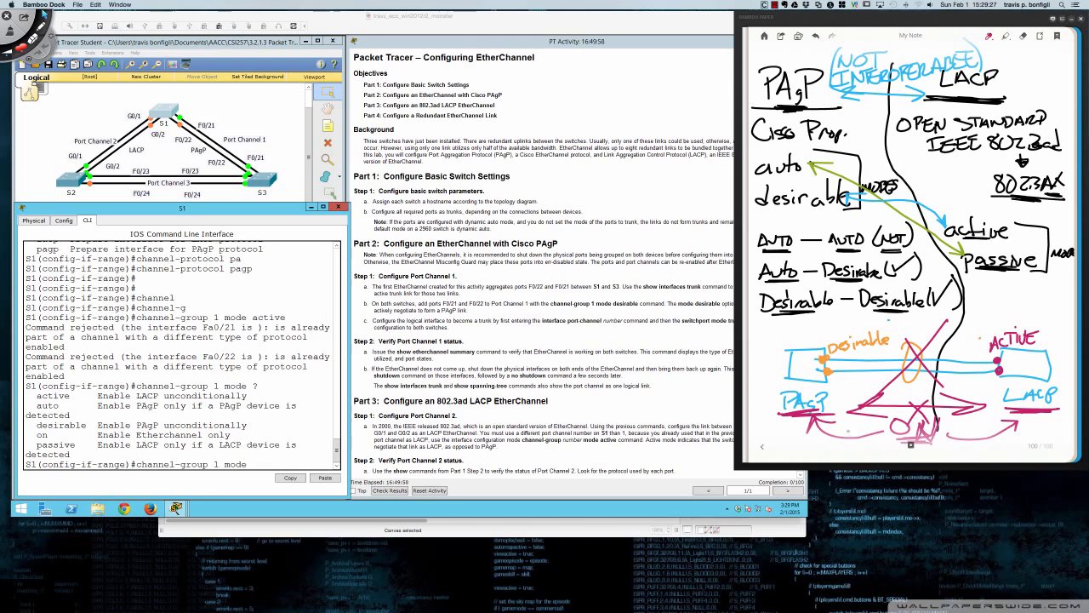
Switch back to Packet Tracer and complete the S1 port range command as channel-group 1 mode desirable.
{"action": "left_click", "coordinate": [411, 276]}
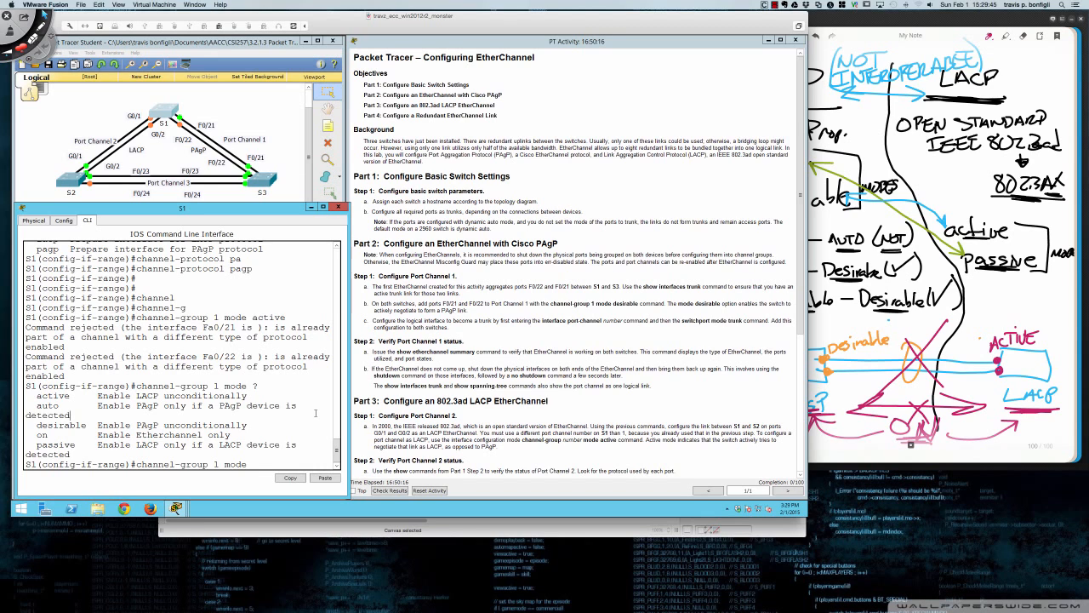
{"action": "type", "text": "des"}
{"action": "key", "text": "Tab"}
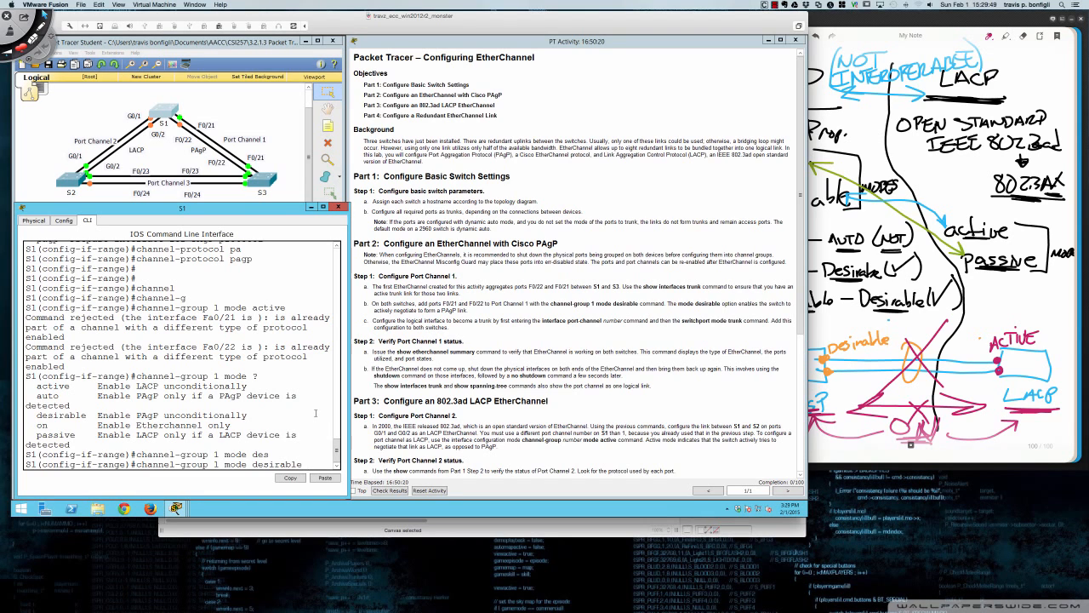
{"action": "key", "text": "Return"}
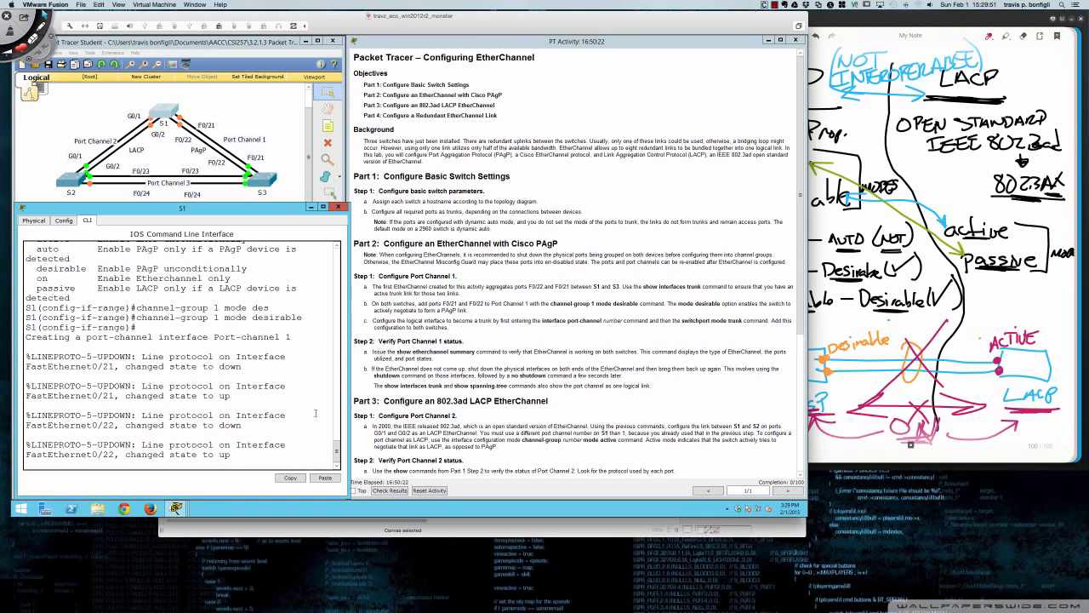
{"action": "key", "text": "Return"}
{"action": "key", "text": "Return"}
{"action": "key", "text": "Return"}
{"action": "key", "text": "Return"}
{"action": "key", "text": "Return"}
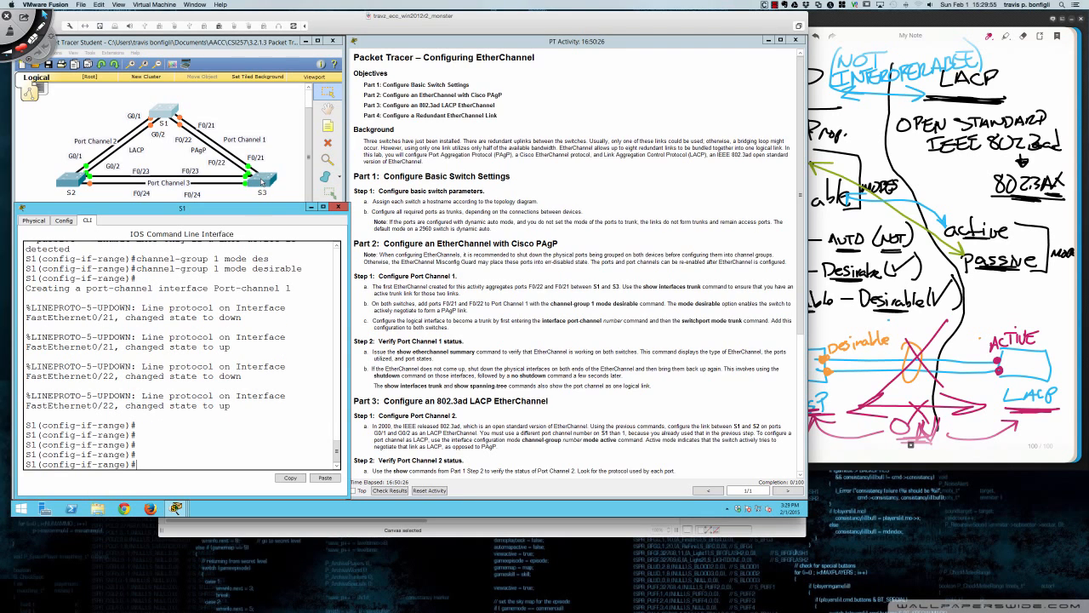
Open the S3 console, enter global configuration mode and select the interface range fa0/21 - 22.
{"action": "left_click", "coordinate": [262, 181]}
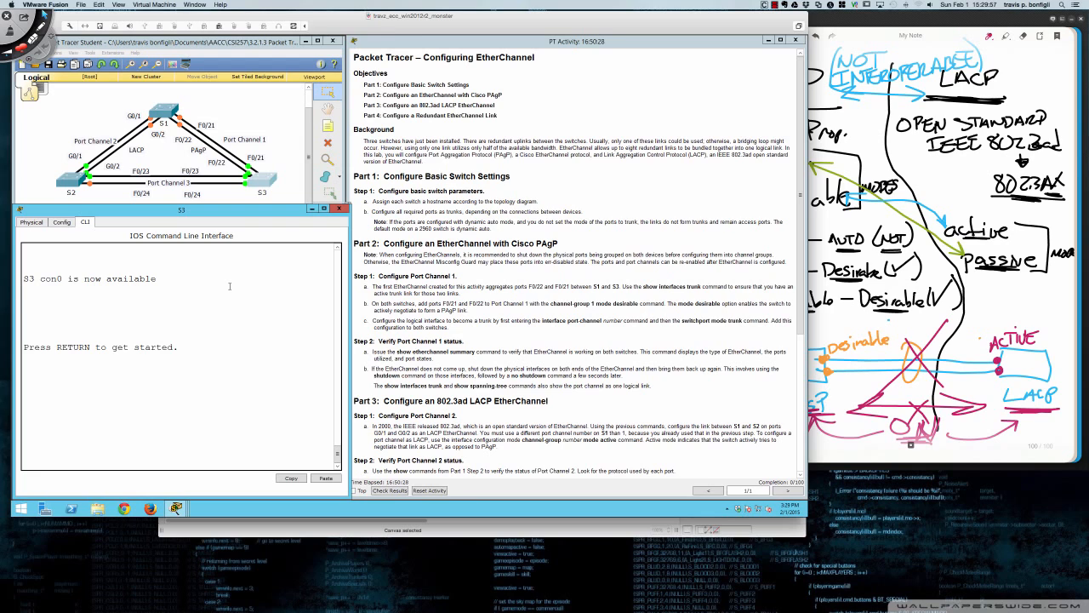
{"action": "key", "text": "Return"}
{"action": "key", "text": "Return"}
{"action": "key", "text": "Return"}
{"action": "type", "text": "en"}
{"action": "key", "text": "Return"}
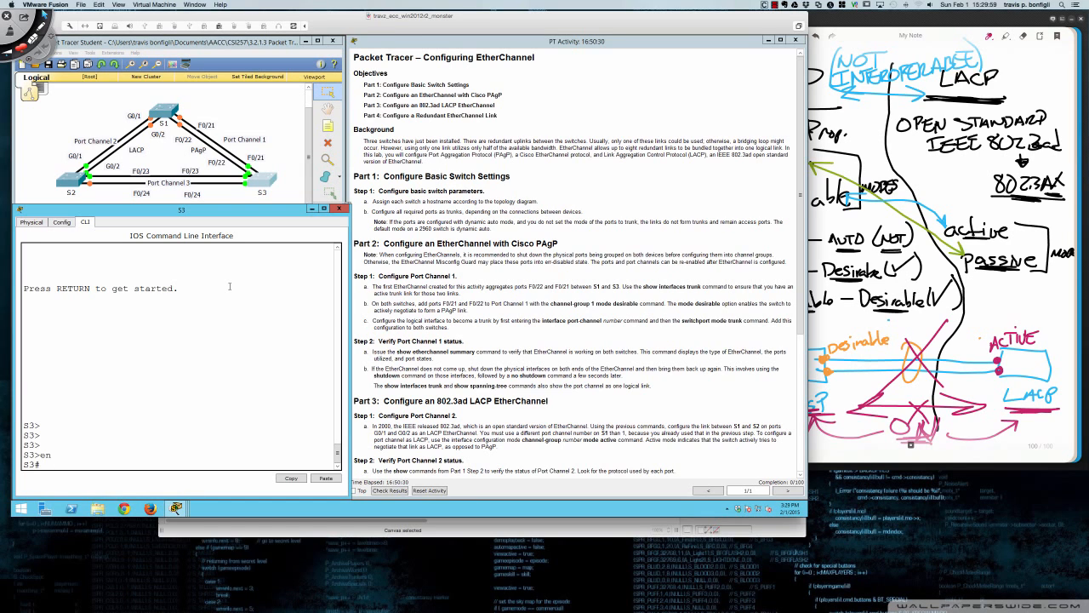
{"action": "type", "text": "conf t"}
{"action": "key", "text": "Return"}
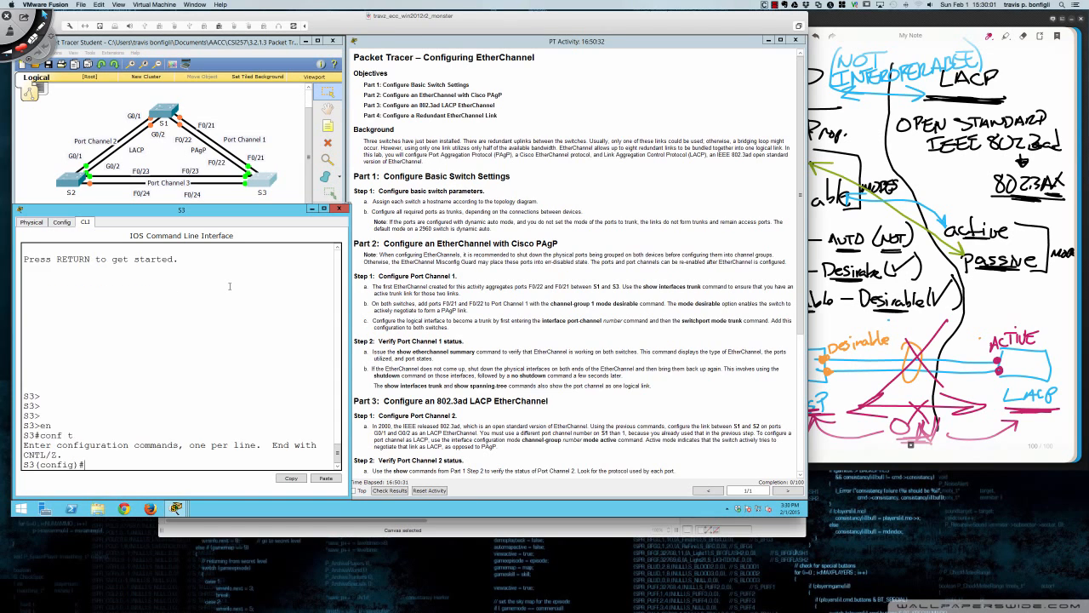
{"action": "type", "text": "int ra fa0/21 - 22"}
{"action": "key", "text": "Return"}
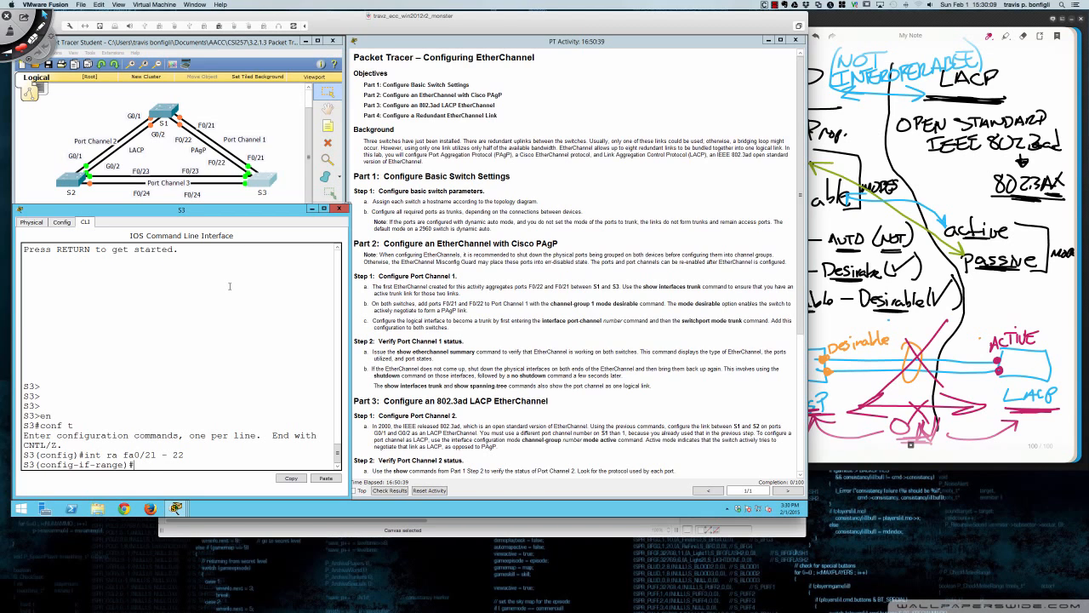
Set the channel protocol of the selected S3 ports to pagp.
{"action": "type", "text": "channe"}
{"action": "key", "text": "Tab"}
{"action": "type", "text": "l"}
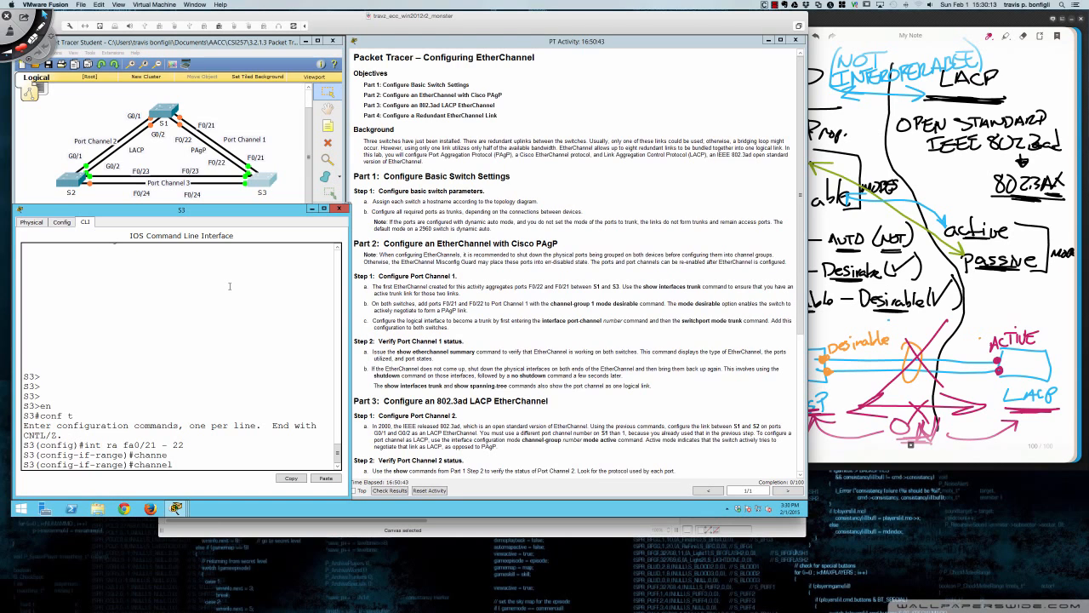
{"action": "type", "text": "-p"}
{"action": "key", "text": "Tab"}
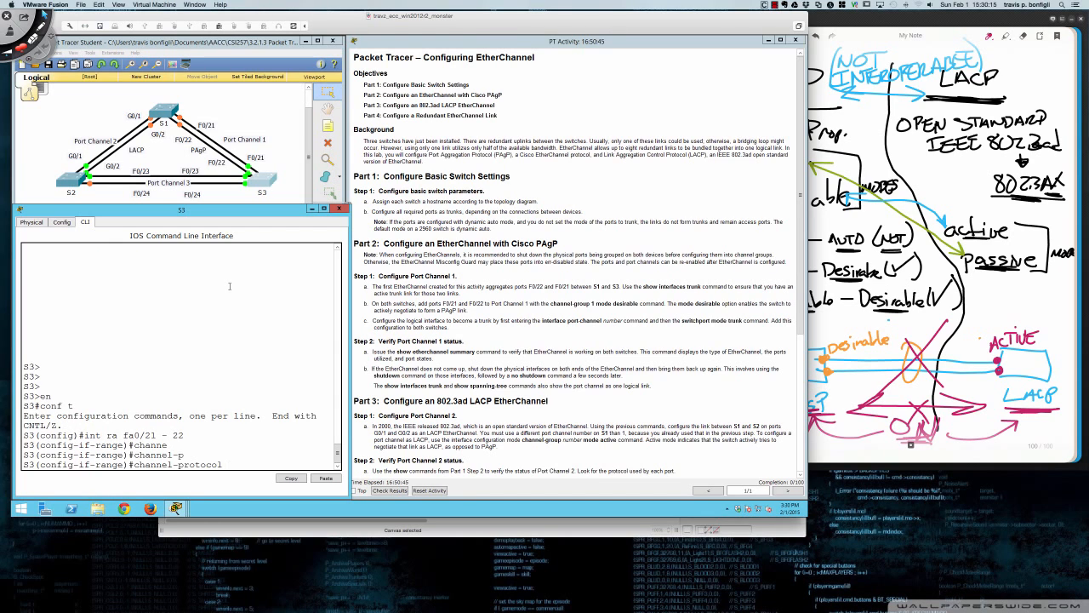
{"action": "type", "text": "pagp"}
{"action": "key", "text": "Return"}
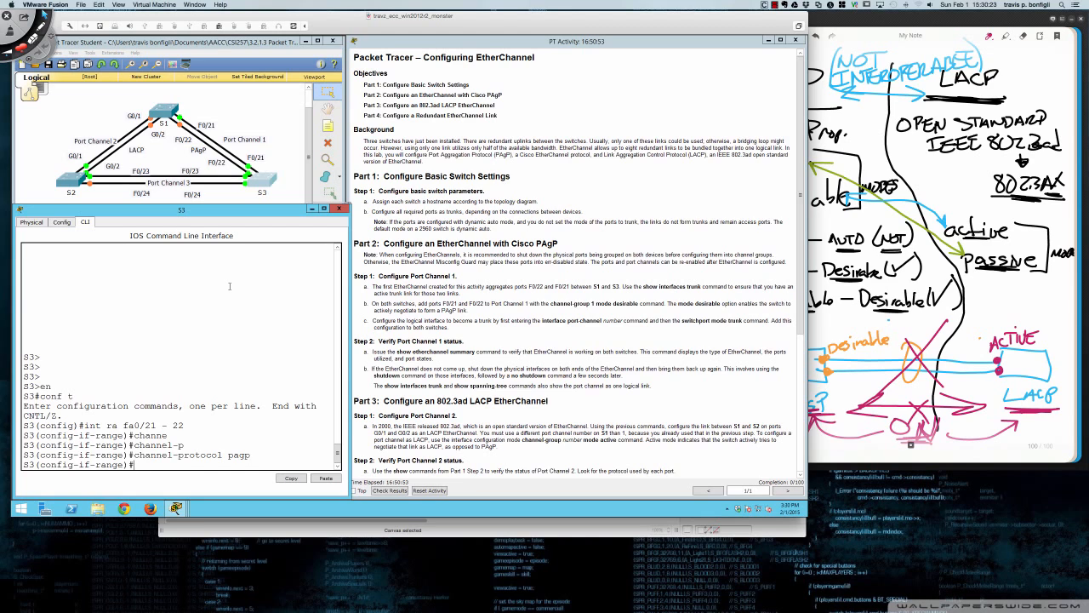
Assign the selected S3 ports to channel group 1 in desirable mode and return to a clean prompt.
{"action": "type", "text": "channel-group1 mode des"}
{"action": "key", "text": "Tab"}
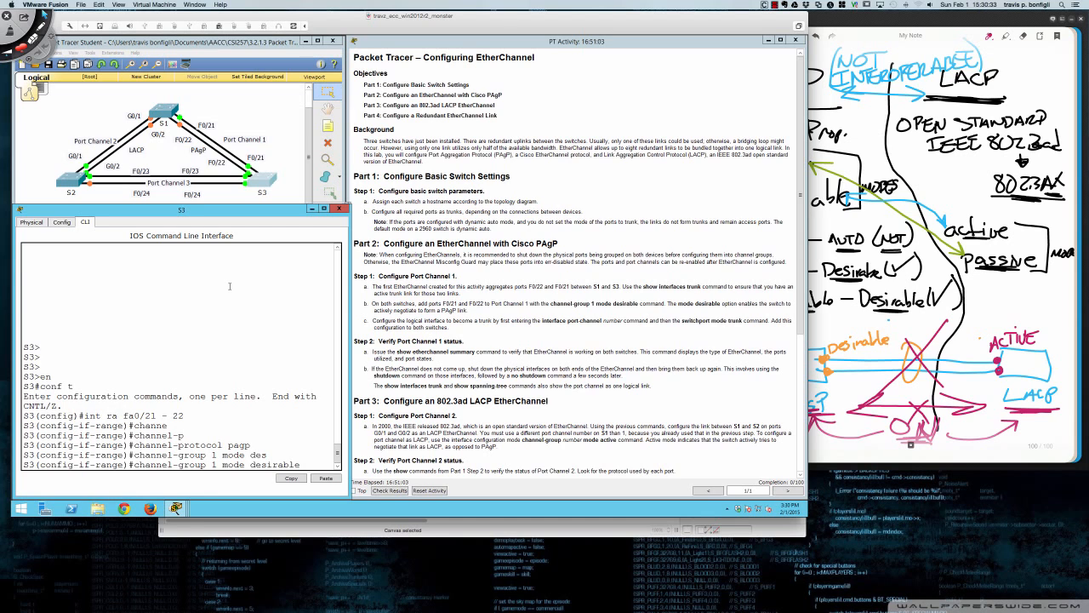
{"action": "key", "text": "Return"}
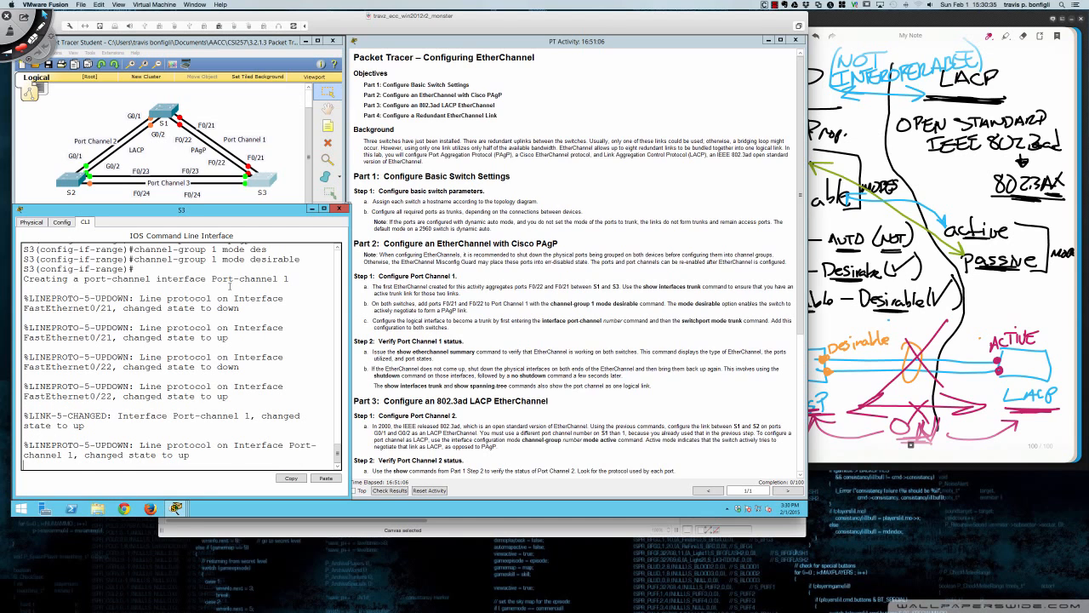
{"action": "key", "text": "Return"}
{"action": "key", "text": "Return"}
{"action": "key", "text": "Return"}
{"action": "key", "text": "Return"}
{"action": "key", "text": "Return"}
{"action": "key", "text": "Return"}
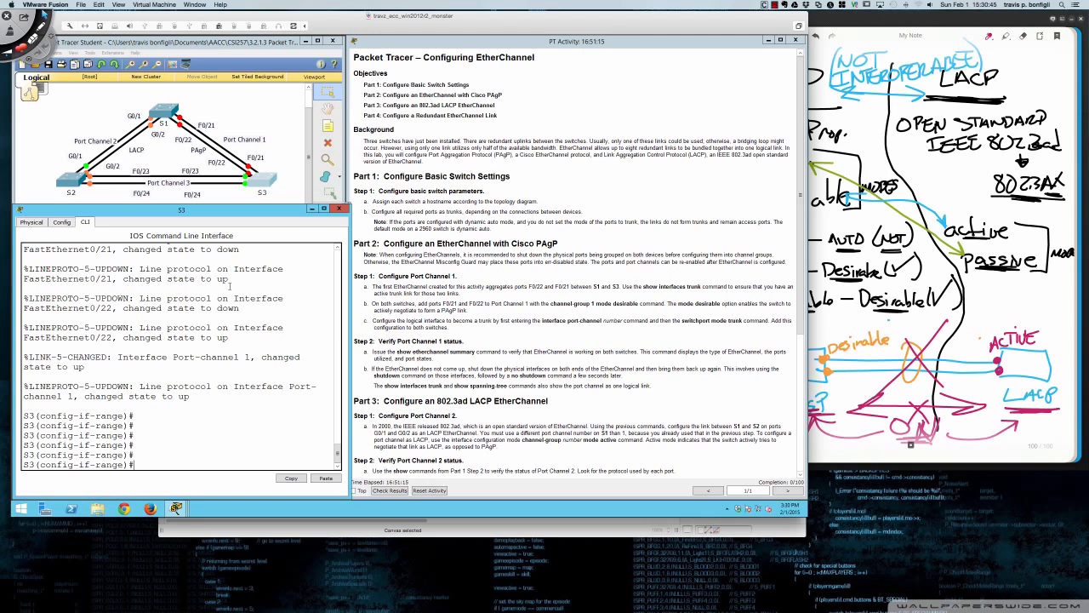
{"action": "type", "text": "int po"}
{"action": "key", "text": "BackSpace"}
{"action": "key", "text": "BackSpace"}
{"action": "key", "text": "BackSpace"}
{"action": "key", "text": "BackSpace"}
{"action": "key", "text": "BackSpace"}
{"action": "key", "text": "BackSpace"}
Run do sh ip int br on S3 and highlight the Port-channel 1 entry at the end of the list.
{"action": "type", "text": "do sh ip int br"}
{"action": "key", "text": "Return"}
{"action": "key", "text": "space"}
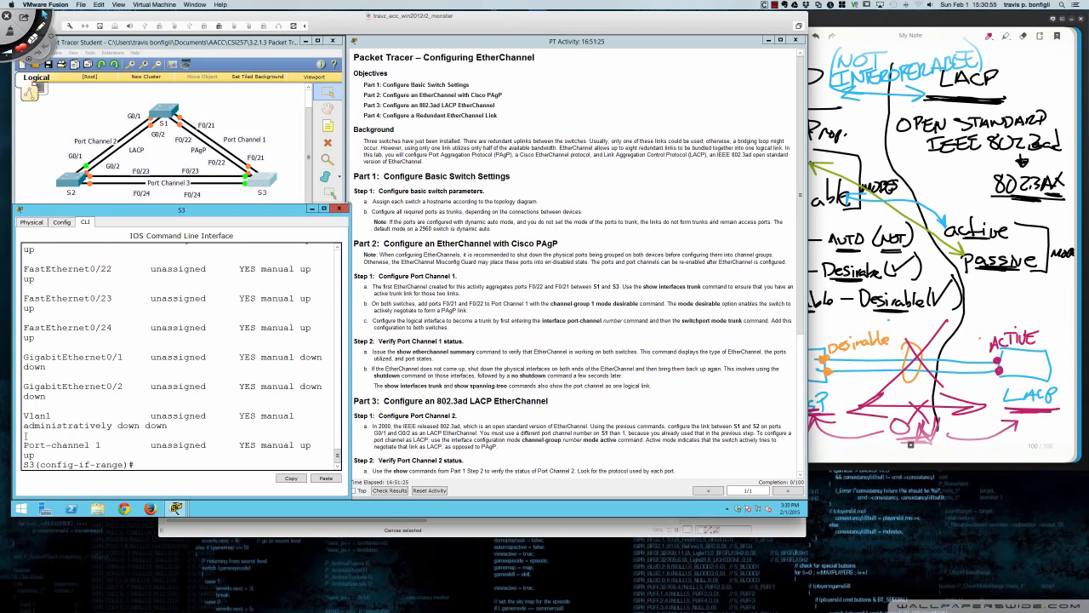
{"action": "left_click_drag", "start_coordinate": [24, 445], "coordinate": [123, 453]}
Display the EtherChannel group listing on S3 with do sh ether.
{"action": "left_click", "coordinate": [167, 461]}
{"action": "type", "text": "do sh ether"}
{"action": "key", "text": "Return"}
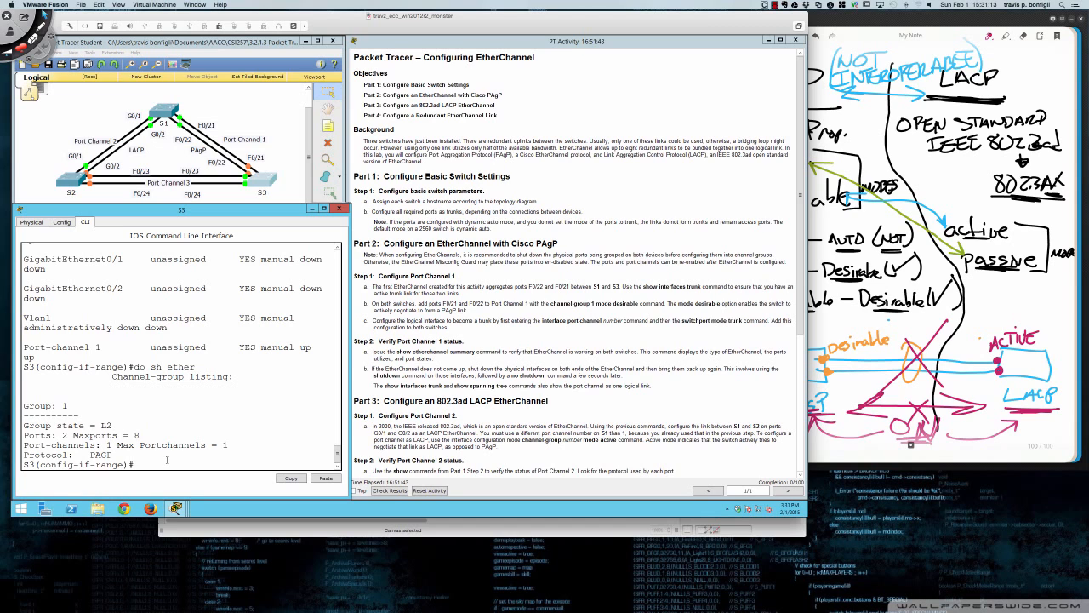
Switch to Deskscribble, circle or underline the group state, port, port-channel and protocol values in the S3 listing in red, and clear the marks.
{"action": "key", "text": "ctrl+shift+d"}
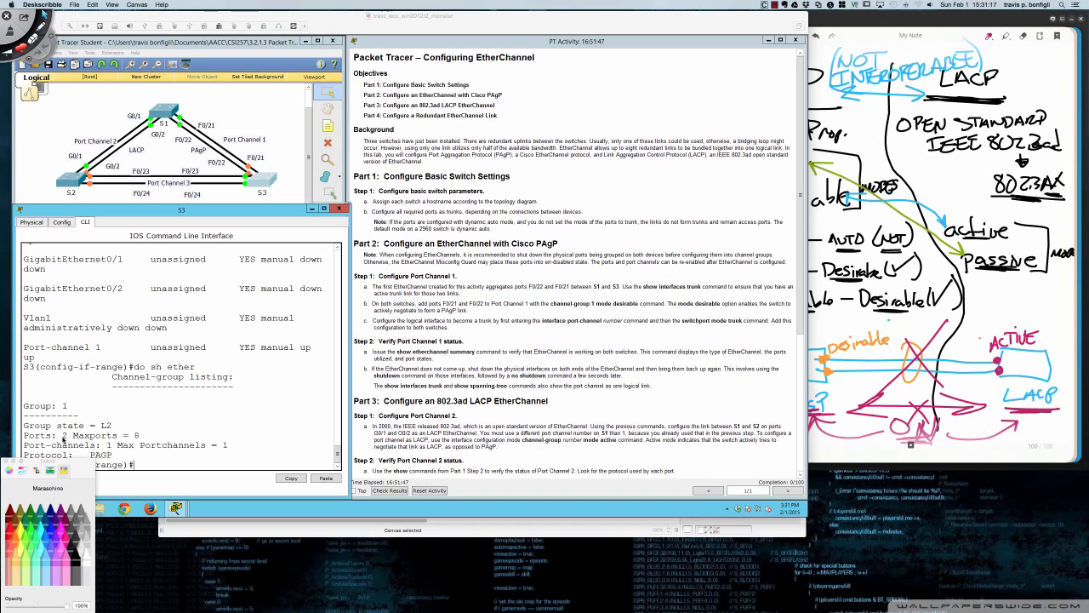
{"action": "left_click_drag", "start_coordinate": [81, 464], "coordinate": [91, 500]}
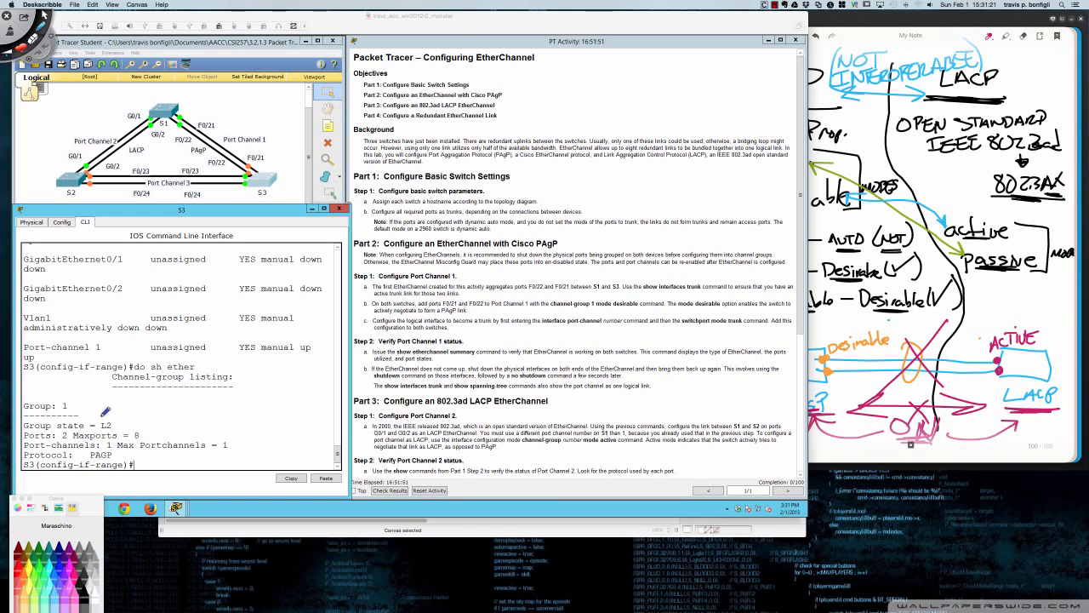
{"action": "left_click_drag", "start_coordinate": [105, 415], "coordinate": [106, 431]}
{"action": "key", "text": "super+z"}
{"action": "mouse_move", "coordinate": [112, 415]}
{"action": "left_mouse_down"}
{"action": "mouse_move", "coordinate": [102, 429]}
{"action": "mouse_move", "coordinate": [119, 428]}
{"action": "mouse_move", "coordinate": [112, 412]}
{"action": "left_mouse_up"}
{"action": "left_click_drag", "start_coordinate": [65, 440], "coordinate": [67, 440]}
{"action": "mouse_move", "coordinate": [136, 439]}
{"action": "left_mouse_down"}
{"action": "mouse_move", "coordinate": [149, 442]}
{"action": "mouse_move", "coordinate": [145, 423]}
{"action": "mouse_move", "coordinate": [134, 425]}
{"action": "left_mouse_up"}
{"action": "mouse_move", "coordinate": [113, 441]}
{"action": "left_mouse_down"}
{"action": "mouse_move", "coordinate": [103, 449]}
{"action": "mouse_move", "coordinate": [114, 439]}
{"action": "left_mouse_up"}
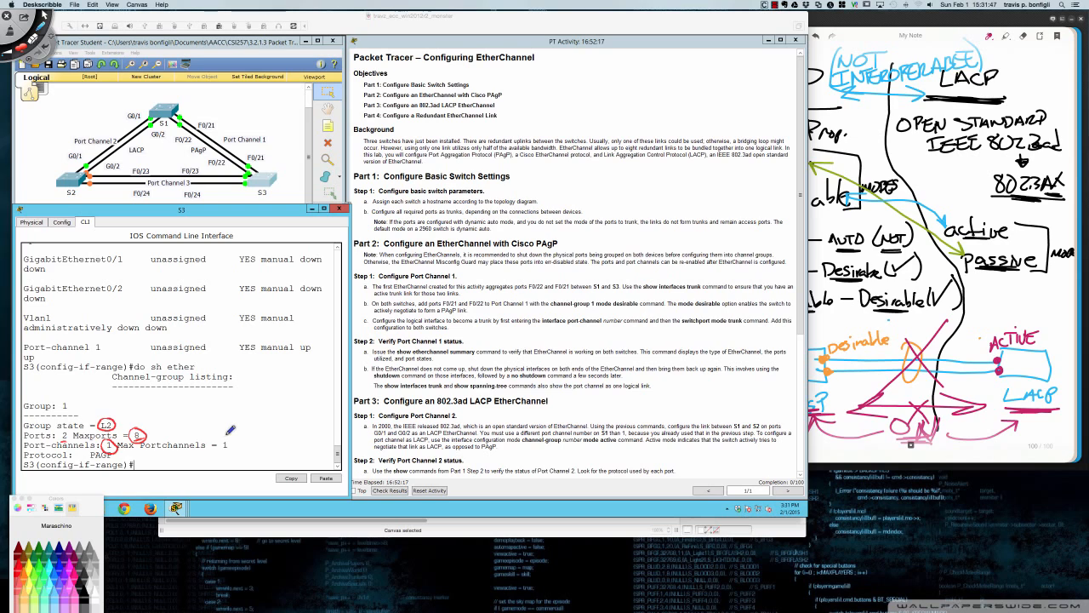
{"action": "mouse_move", "coordinate": [229, 431]}
{"action": "left_mouse_down"}
{"action": "mouse_move", "coordinate": [217, 453]}
{"action": "mouse_move", "coordinate": [223, 430]}
{"action": "left_mouse_up"}
{"action": "left_click_drag", "start_coordinate": [111, 451], "coordinate": [90, 465]}
{"action": "key", "text": "super+w"}
{"action": "left_click", "coordinate": [664, 120]}
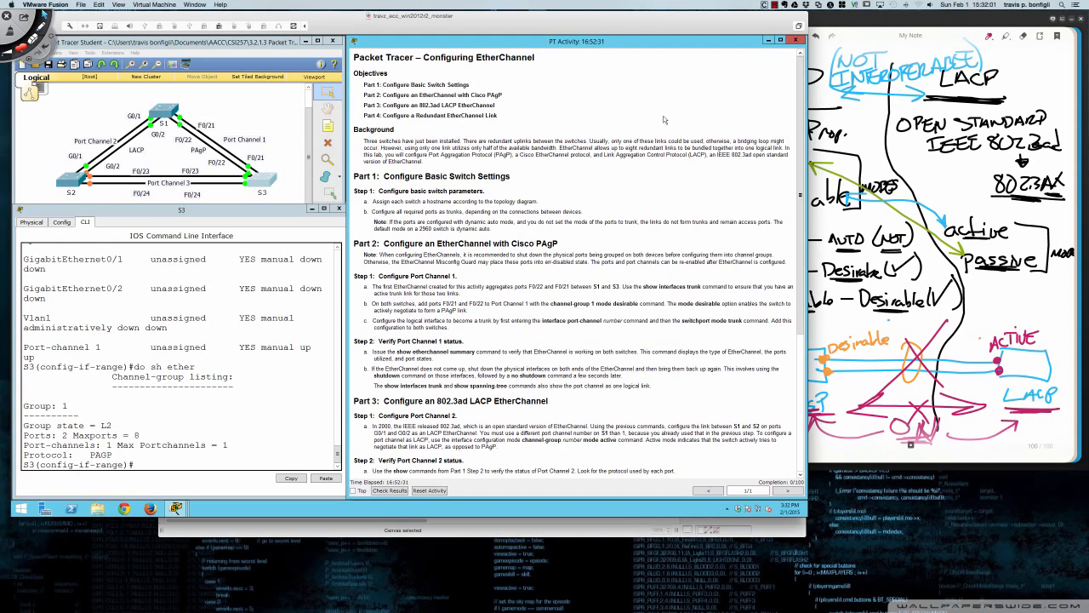
Display the EtherChannel summary on S3 with do sh ether summ and widen the S3 window so the table rows fit.
{"action": "left_click", "coordinate": [289, 418]}
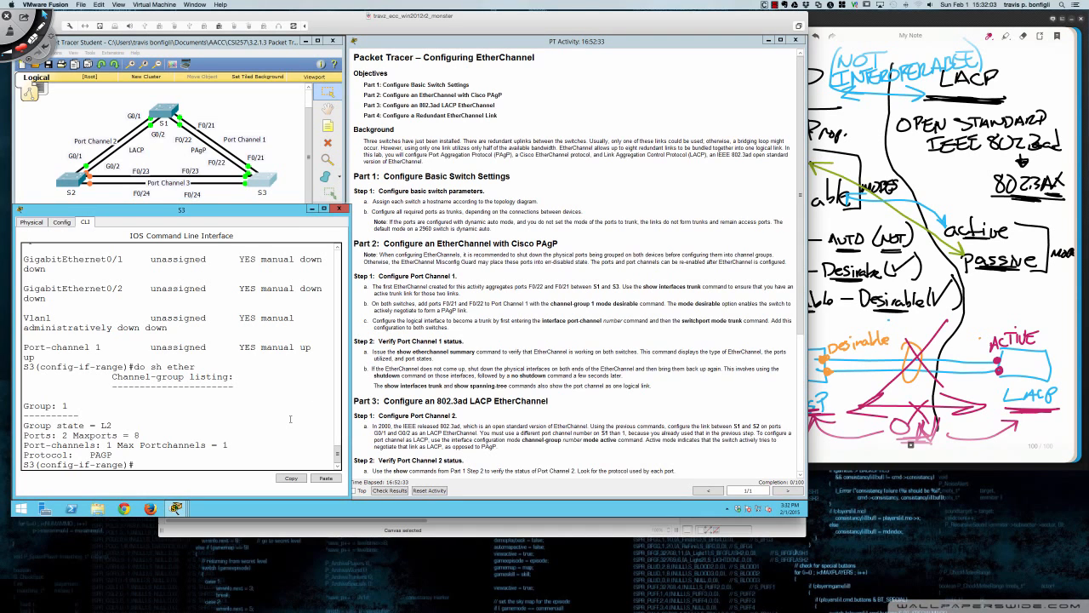
{"action": "key", "text": "Up"}
{"action": "type", "text": "summ"}
{"action": "key", "text": "Return"}
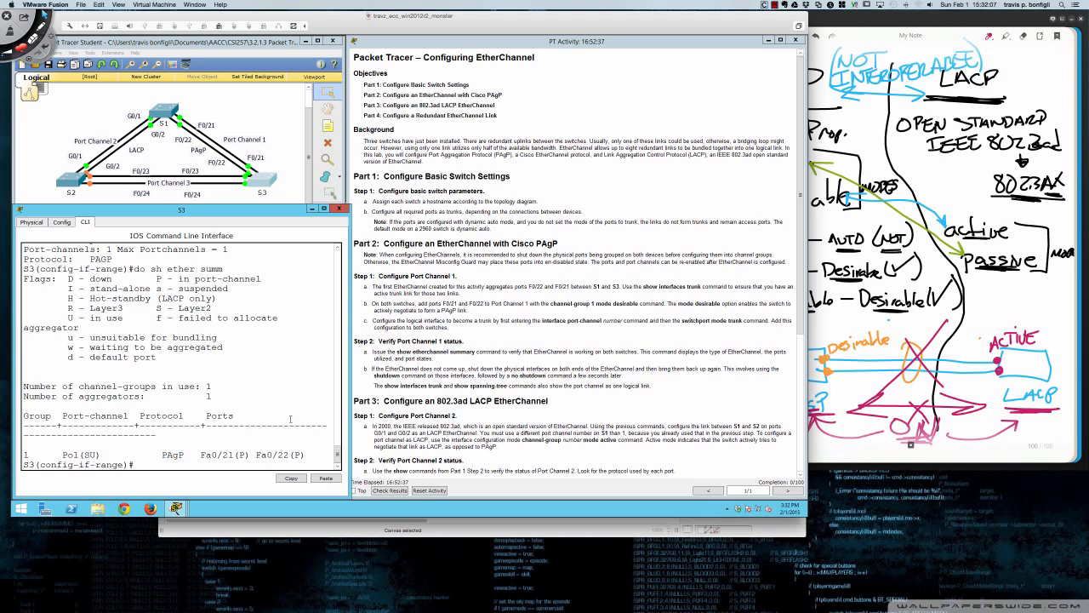
{"action": "left_click_drag", "start_coordinate": [347, 394], "coordinate": [416, 394]}
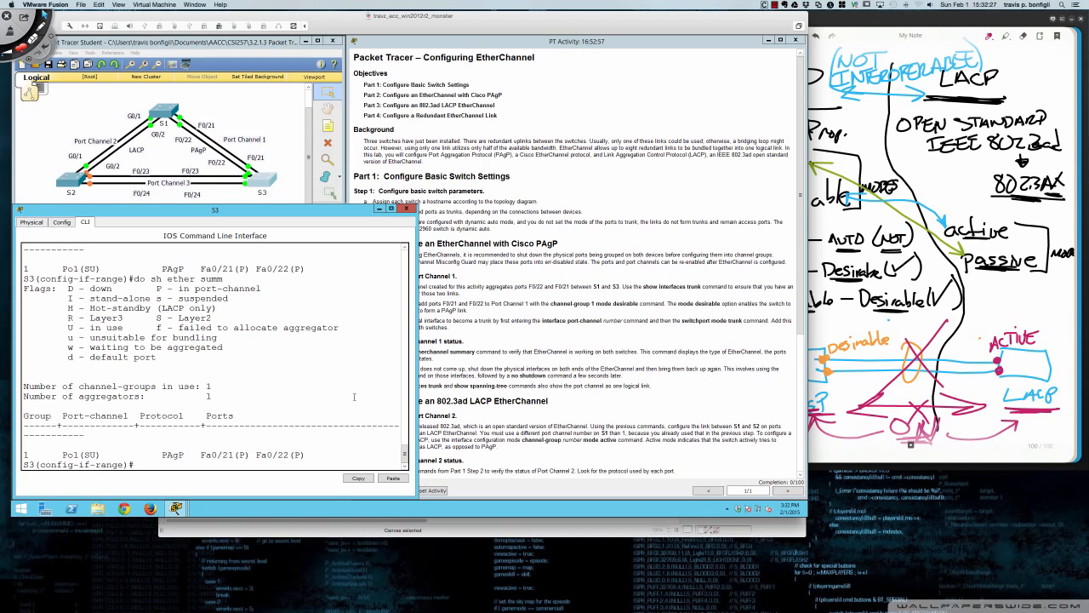
In Deskscribble, mark PAgP and its member ports, and draw arrows from the P, S and U codes to their flag definitions.
{"action": "key", "text": "super+Tab"}
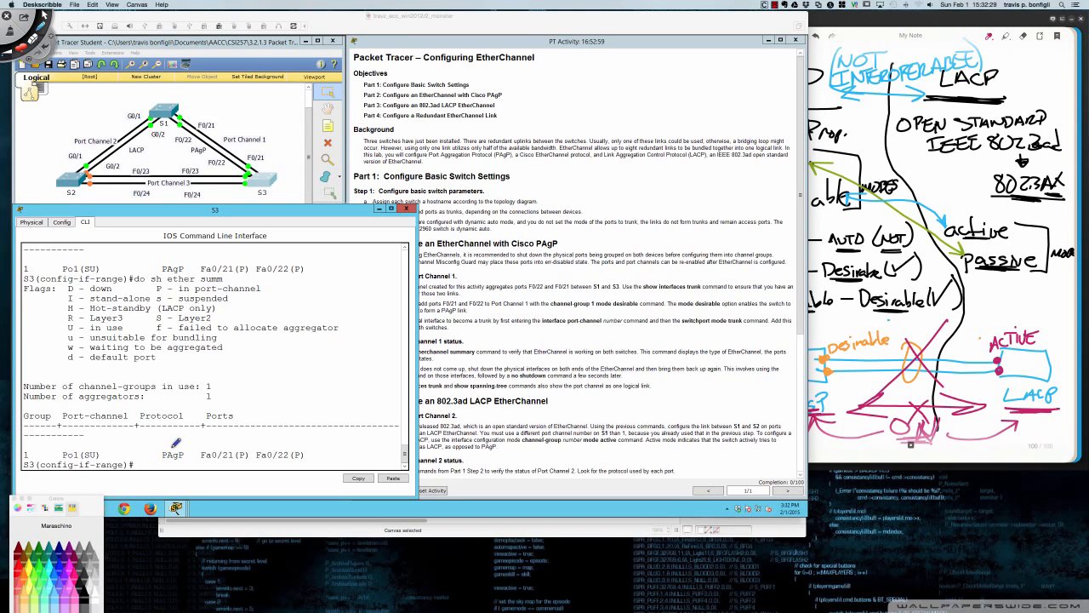
{"action": "mouse_move", "coordinate": [175, 442]}
{"action": "left_mouse_down"}
{"action": "mouse_move", "coordinate": [161, 464]}
{"action": "mouse_move", "coordinate": [305, 462]}
{"action": "left_mouse_up"}
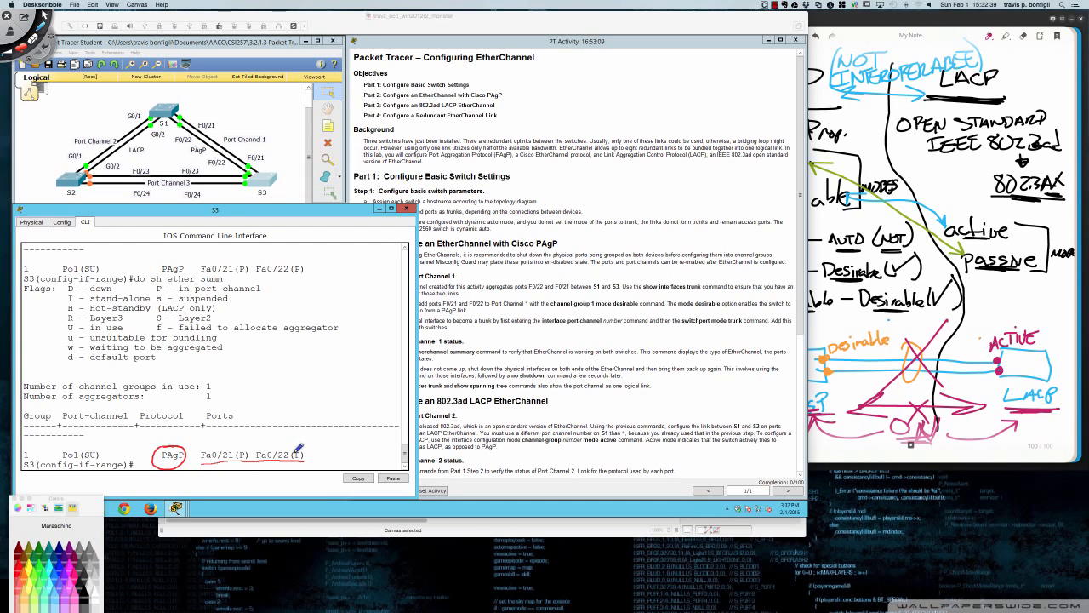
{"action": "mouse_move", "coordinate": [245, 444]}
{"action": "left_mouse_down"}
{"action": "mouse_move", "coordinate": [232, 459]}
{"action": "mouse_move", "coordinate": [244, 420]}
{"action": "mouse_move", "coordinate": [202, 332]}
{"action": "mouse_move", "coordinate": [159, 288]}
{"action": "mouse_move", "coordinate": [260, 287]}
{"action": "left_mouse_up"}
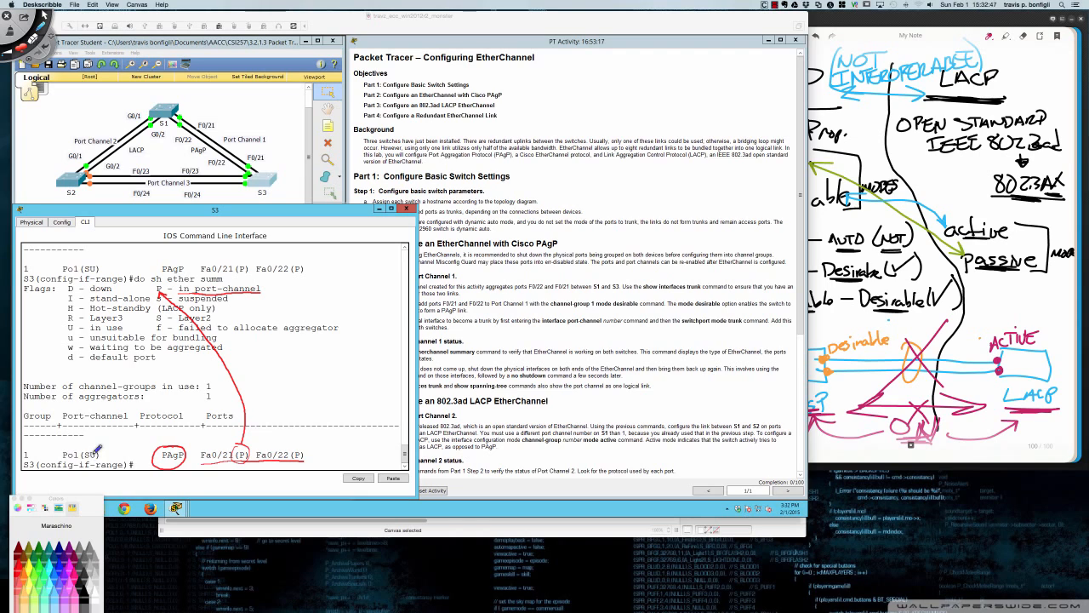
{"action": "mouse_move", "coordinate": [99, 449]}
{"action": "left_mouse_down"}
{"action": "mouse_move", "coordinate": [85, 461]}
{"action": "mouse_move", "coordinate": [157, 317]}
{"action": "left_mouse_up"}
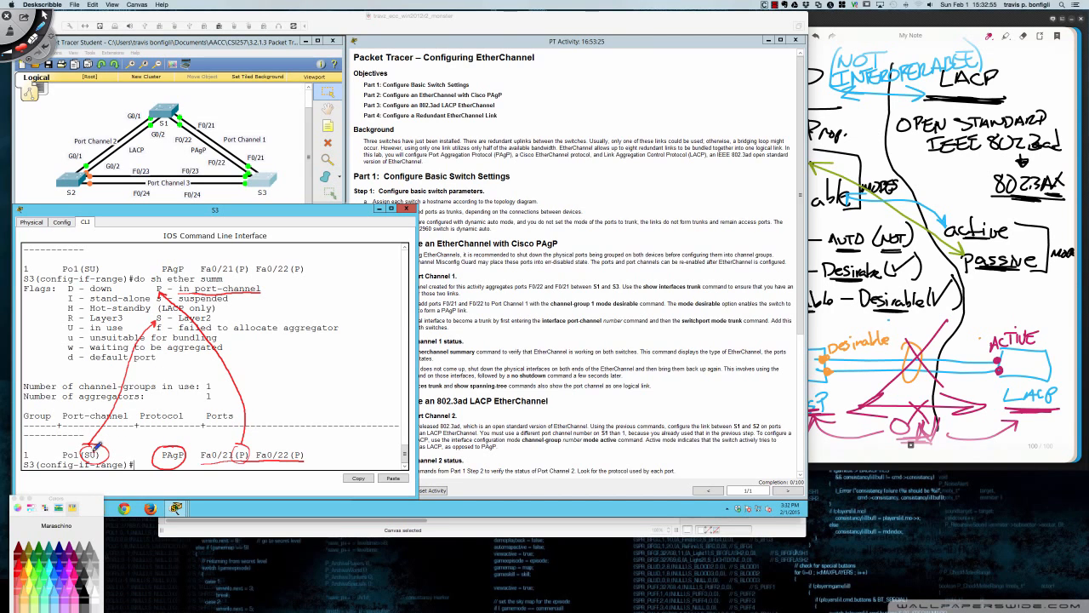
{"action": "mouse_move", "coordinate": [90, 441]}
{"action": "left_mouse_down"}
{"action": "mouse_move", "coordinate": [59, 348]}
{"action": "mouse_move", "coordinate": [71, 324]}
{"action": "left_mouse_up"}
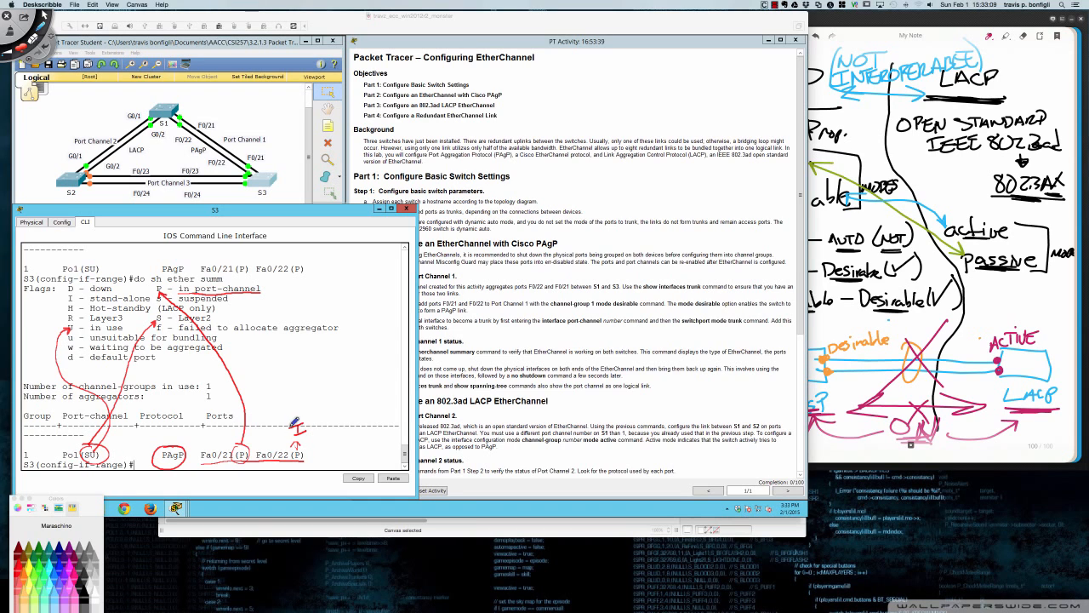
Write the stand-alone flag I above the Fa0/22 entry, clear all annotations, and return to a clean S3 prompt.
{"action": "mouse_move", "coordinate": [292, 417]}
{"action": "left_mouse_down"}
{"action": "mouse_move", "coordinate": [291, 439]}
{"action": "mouse_move", "coordinate": [306, 411]}
{"action": "mouse_move", "coordinate": [314, 436]}
{"action": "left_mouse_up"}
{"action": "mouse_move", "coordinate": [295, 412]}
{"action": "left_mouse_down"}
{"action": "mouse_move", "coordinate": [286, 421]}
{"action": "mouse_move", "coordinate": [299, 419]}
{"action": "mouse_move", "coordinate": [296, 434]}
{"action": "mouse_move", "coordinate": [243, 455]}
{"action": "left_mouse_up"}
{"action": "left_click_drag", "start_coordinate": [295, 456], "coordinate": [289, 458]}
{"action": "key", "text": "super+n"}
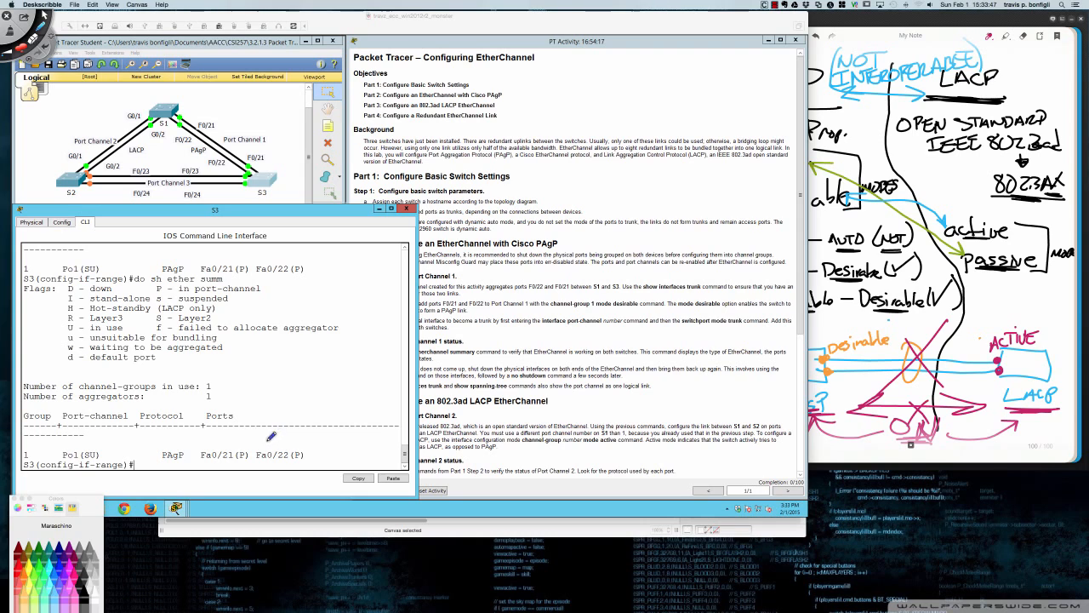
{"action": "left_click", "coordinate": [42, 17]}
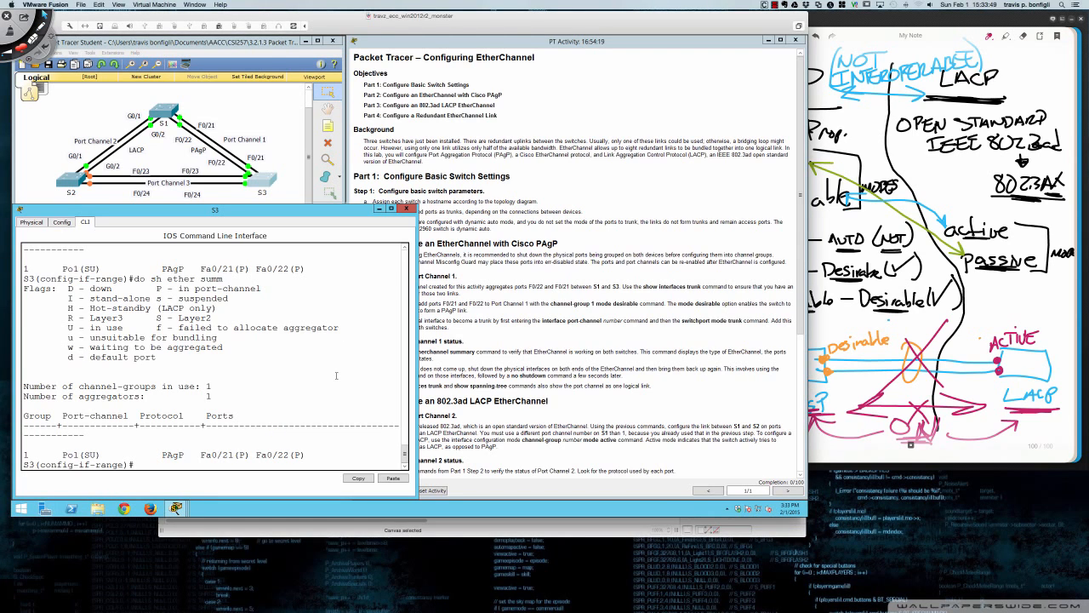
{"action": "key", "text": "Return"}
{"action": "key", "text": "Return"}
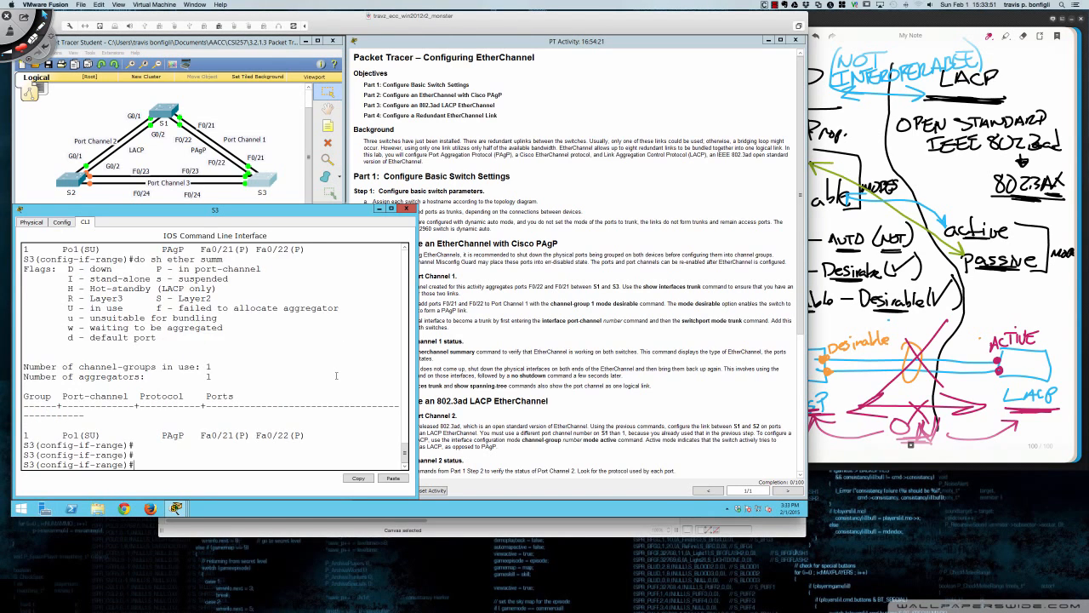
Open the S1 command line and display its EtherChannel group listing with do sh ether.
{"action": "left_click", "coordinate": [162, 113]}
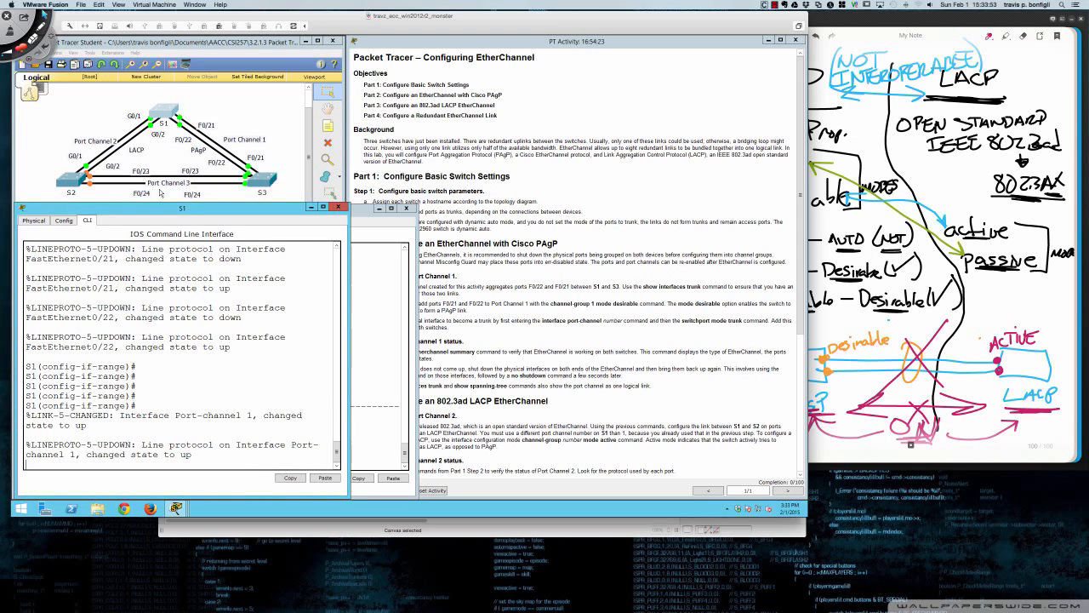
{"action": "key", "text": "Return"}
{"action": "key", "text": "Return"}
{"action": "key", "text": "Return"}
{"action": "key", "text": "Return"}
{"action": "key", "text": "Return"}
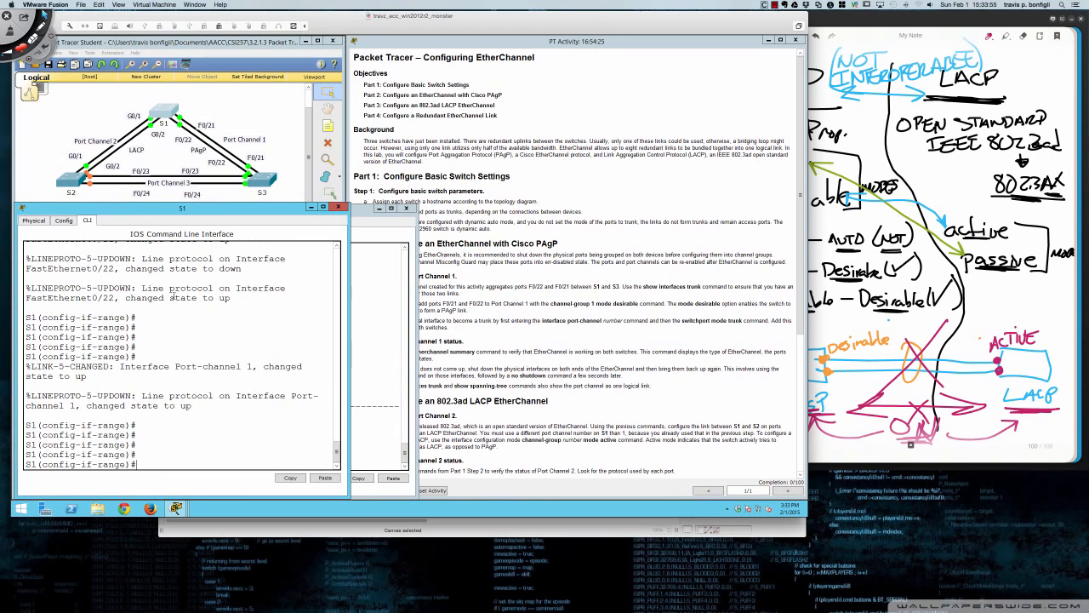
{"action": "type", "text": "do sh ether"}
{"action": "key", "text": "Return"}
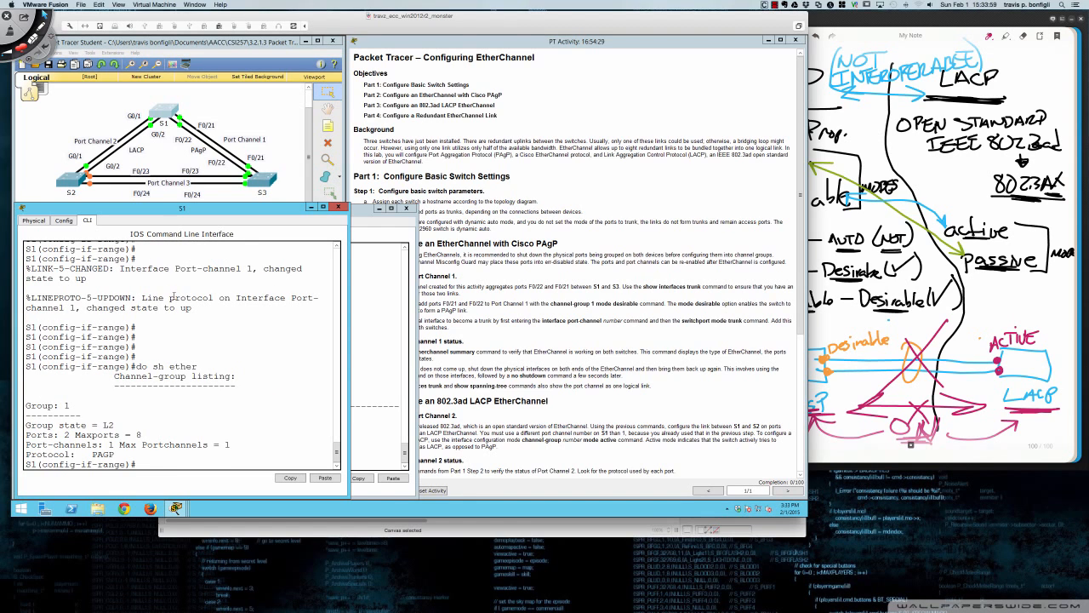
Display the EtherChannel summary on S1 with do sh ether summ and widen the S1 window.
{"action": "key", "text": "Up"}
{"action": "type", "text": "summ"}
{"action": "key", "text": "Return"}
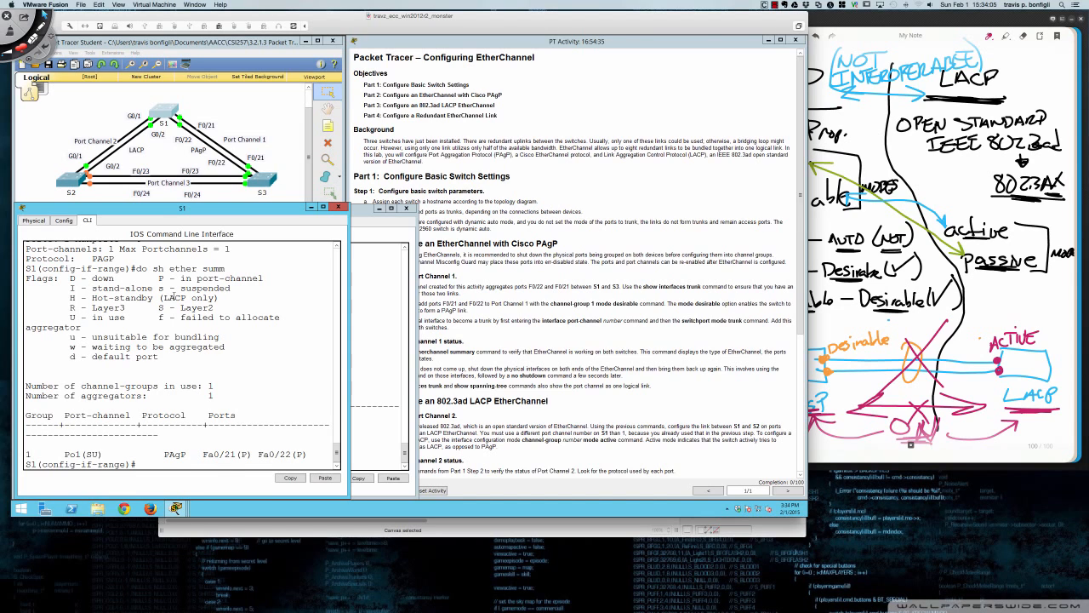
{"action": "key", "text": "Return"}
{"action": "key", "text": "Return"}
{"action": "key", "text": "Return"}
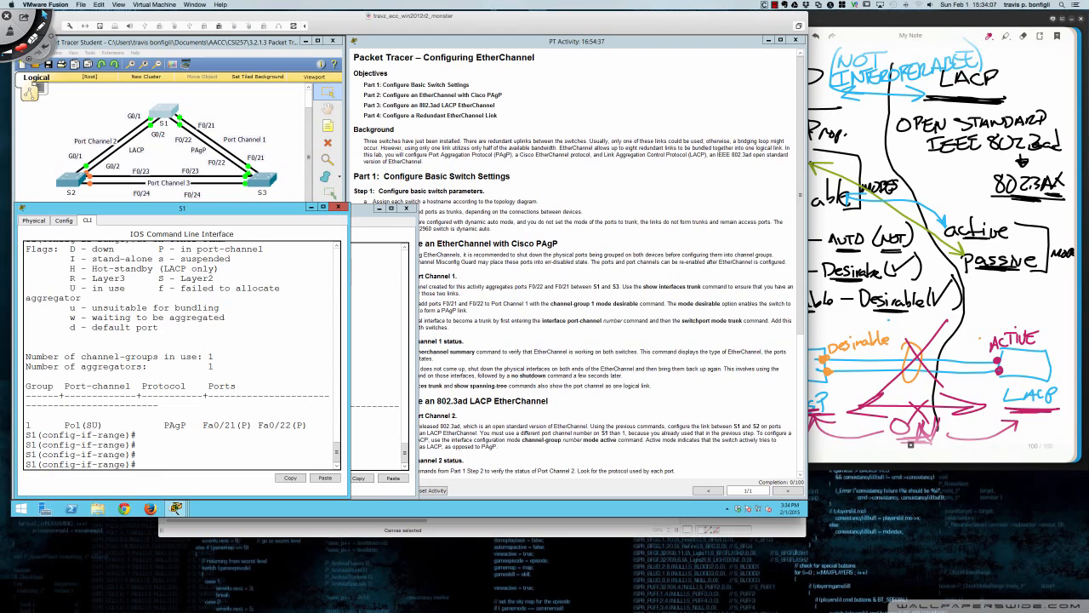
{"action": "left_click_drag", "start_coordinate": [349, 281], "coordinate": [412, 281]}
Enter interface po1 on S1 and set it to switchport mode trunk, as the Port Channel 1 instructions require.
{"action": "left_click", "coordinate": [498, 277]}
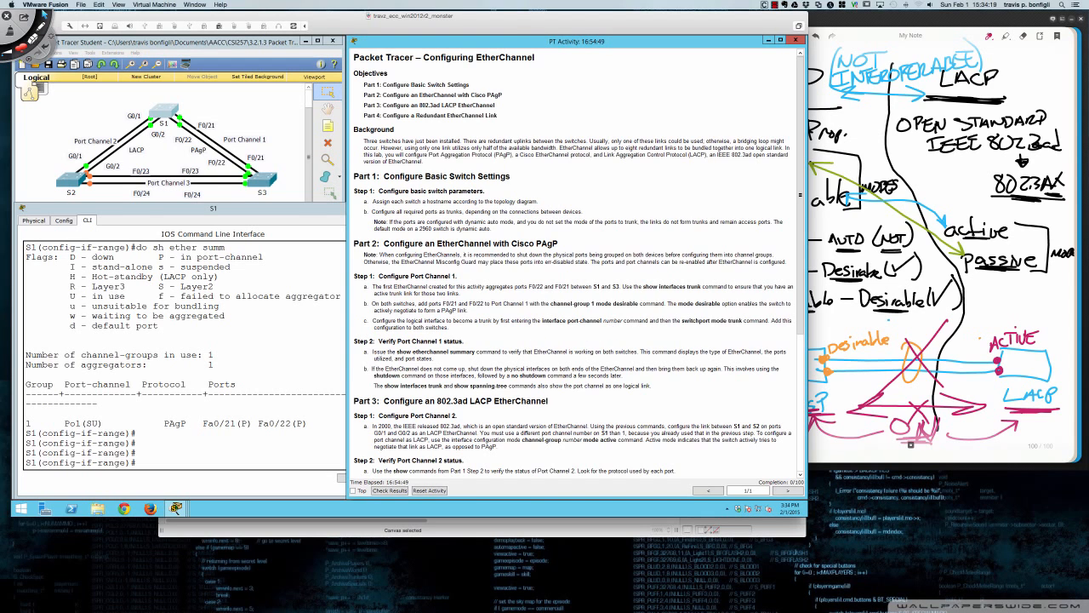
{"action": "left_click", "coordinate": [205, 354]}
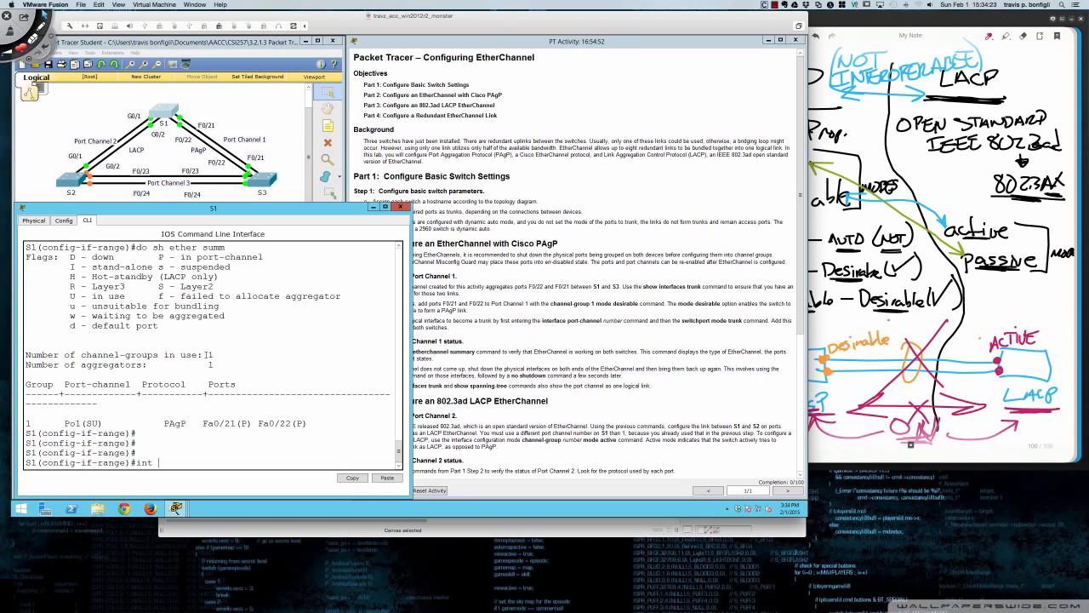
{"action": "key", "text": "Return"}
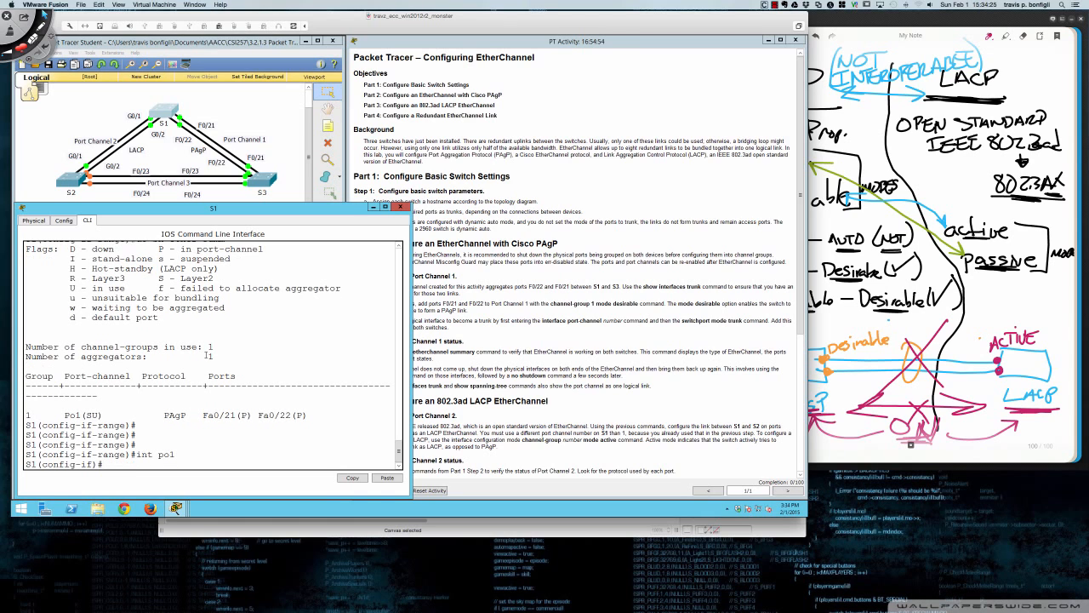
{"action": "key", "text": "Return"}
{"action": "key", "text": "Return"}
{"action": "key", "text": "Return"}
{"action": "key", "text": "Return"}
{"action": "type", "text": "wi"}
{"action": "key", "text": "Tab"}
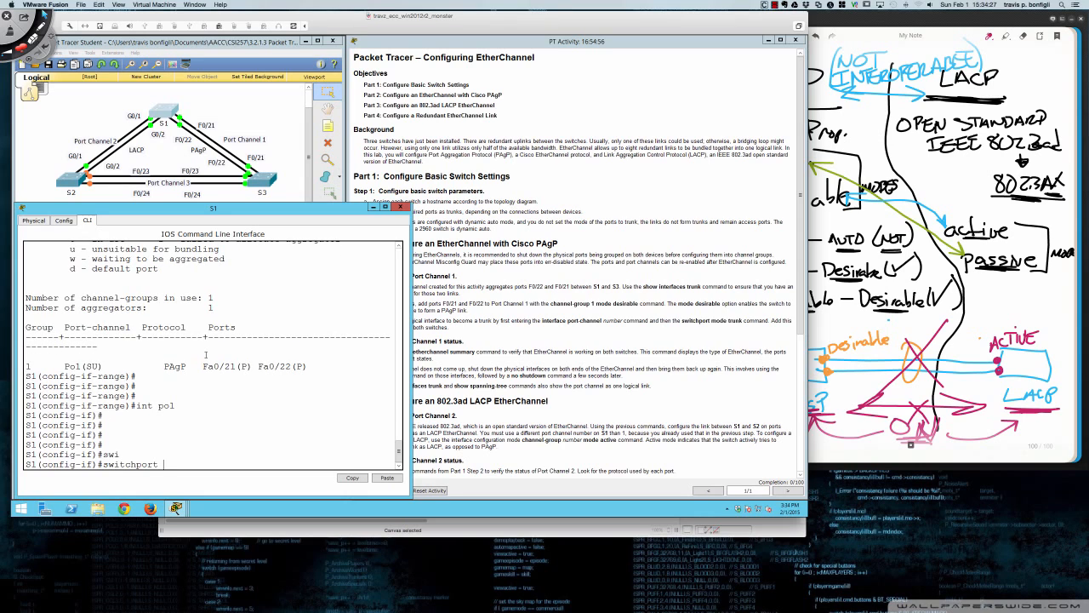
{"action": "type", "text": "mode trunk"}
{"action": "key", "text": "Return"}
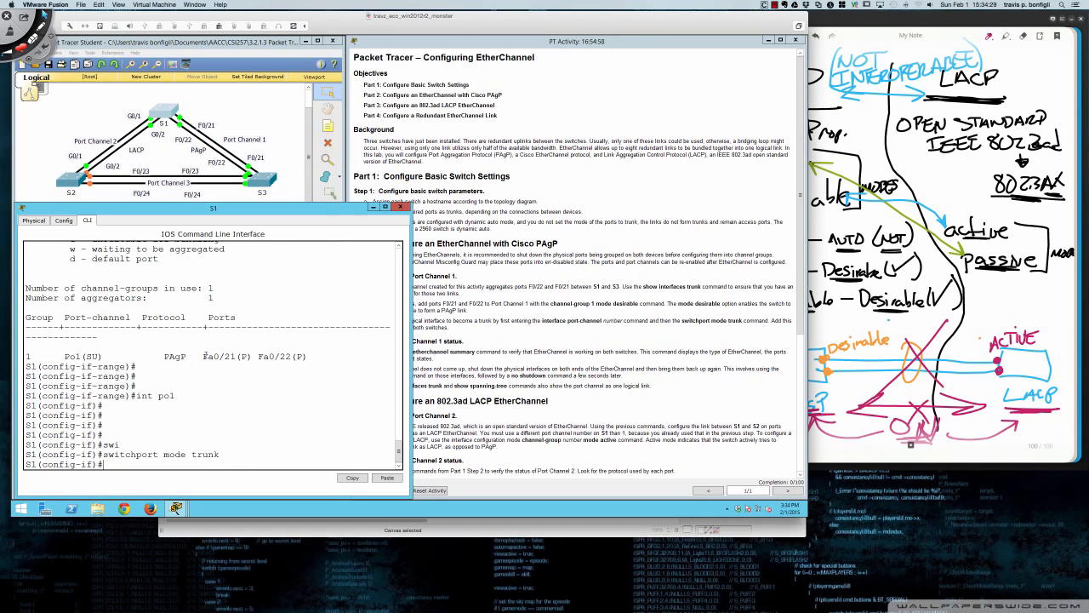
{"action": "key", "text": "Return"}
Run do sh run on S1 and page through the FastEthernet0/21, FastEthernet0/22 and Port-channel 1 sections to the end.
{"action": "type", "text": "do sh "}
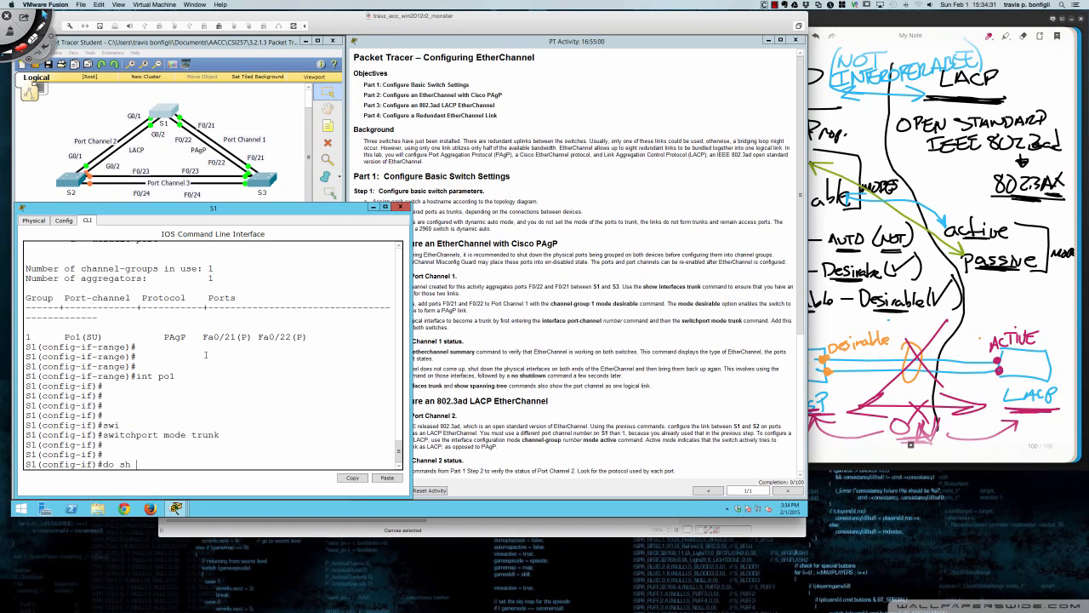
{"action": "type", "text": "run"}
{"action": "key", "text": "Return"}
{"action": "key", "text": "space"}
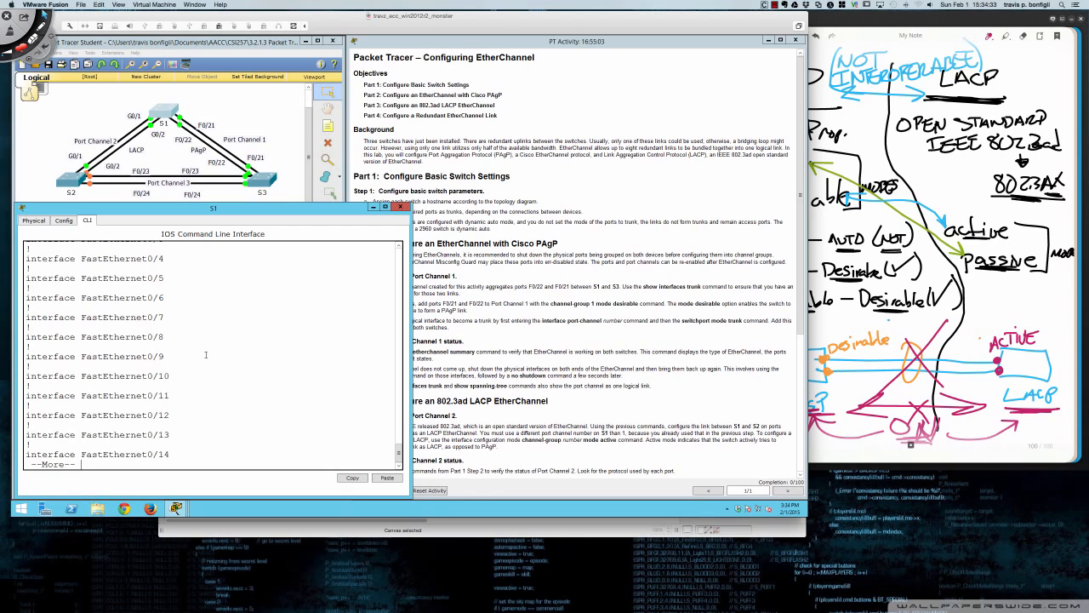
{"action": "key", "text": "space"}
{"action": "key", "text": "Return"}
{"action": "key", "text": "Return"}
{"action": "key", "text": "Return"}
{"action": "key", "text": "Return"}
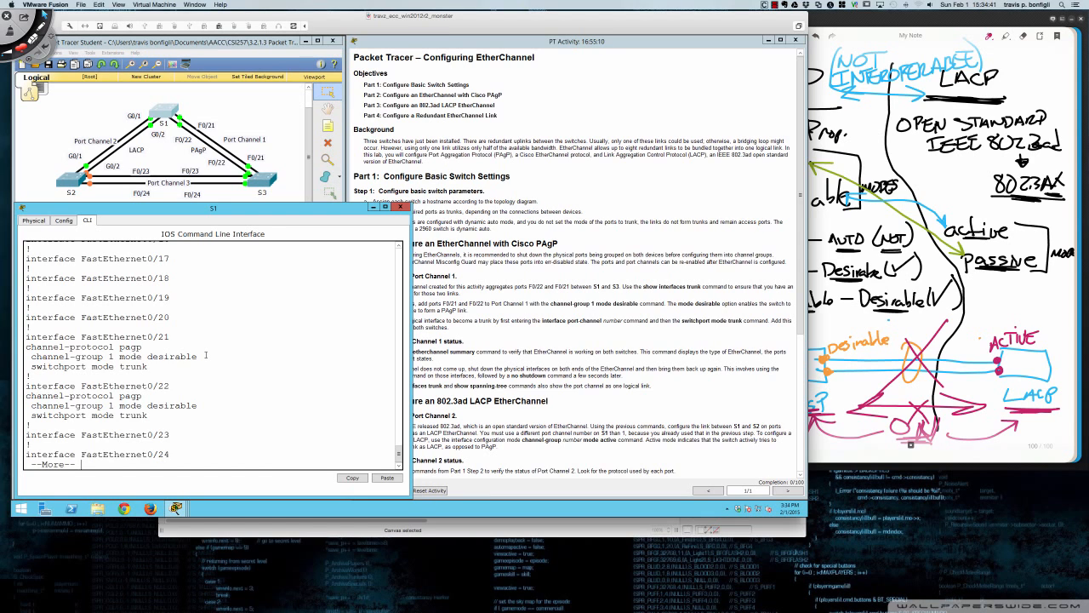
{"action": "key", "text": "Return"}
{"action": "key", "text": "Return"}
{"action": "key", "text": "Return"}
{"action": "key", "text": "Return"}
{"action": "key", "text": "Return"}
{"action": "key", "text": "Return"}
{"action": "key", "text": "Return"}
{"action": "key", "text": "Return"}
{"action": "key", "text": "Return"}
{"action": "key", "text": "Return"}
{"action": "key", "text": "Return"}
{"action": "key", "text": "Return"}
{"action": "key", "text": "Return"}
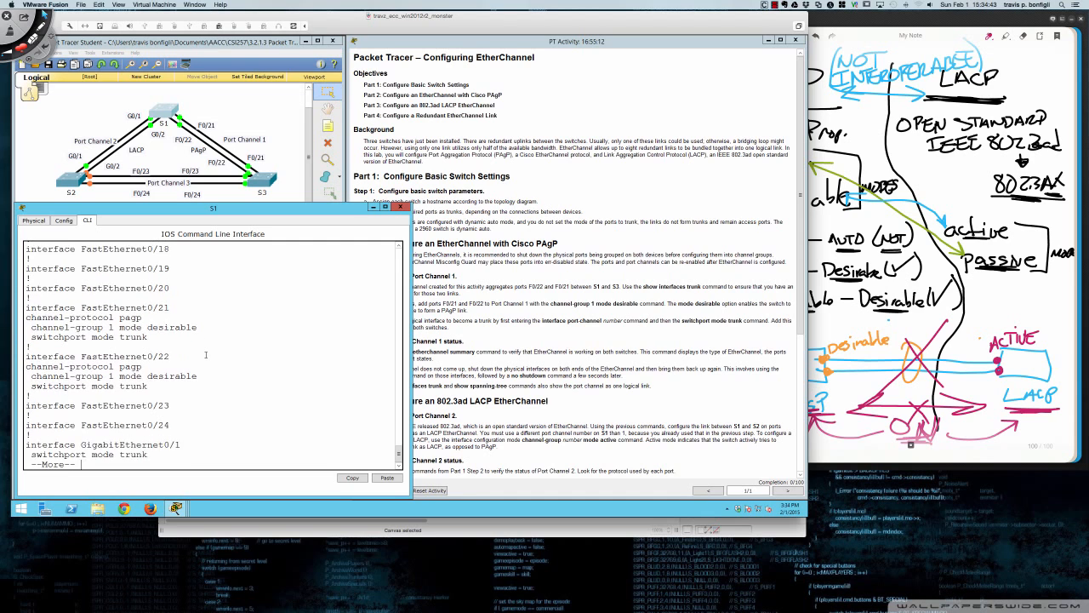
{"action": "key", "text": "Return"}
{"action": "key", "text": "Return"}
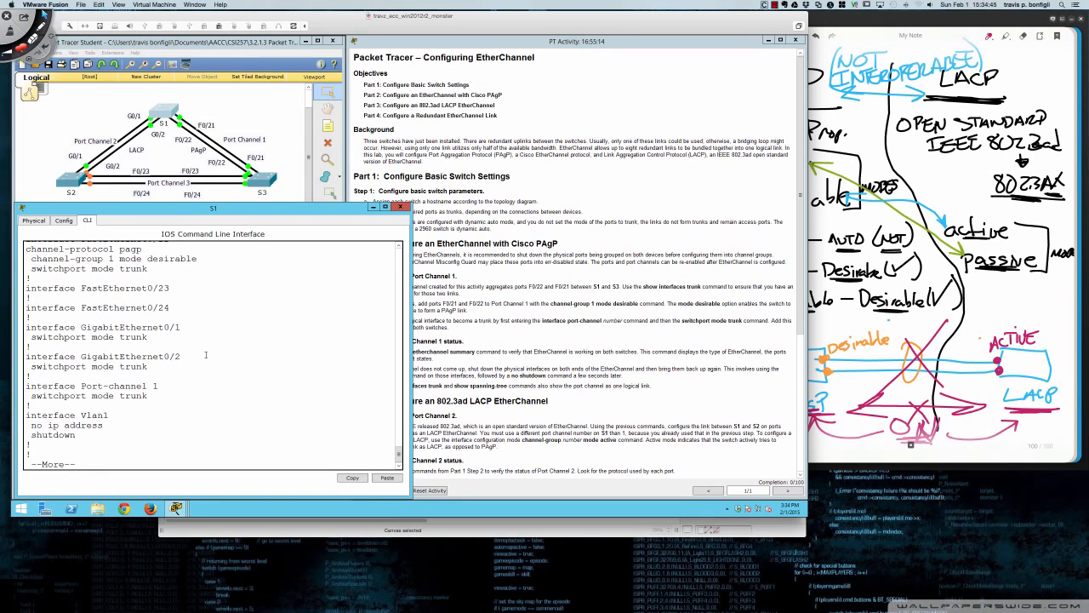
{"action": "key", "text": "Return"}
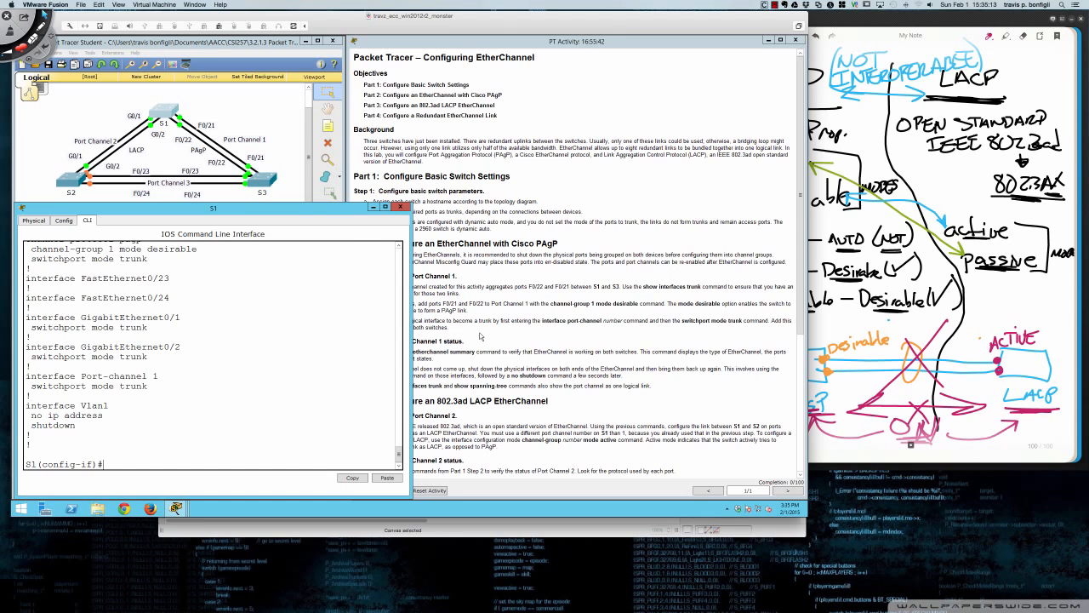
Review the activity's Port Channel 1 verification and Part 3 LACP instructions, and return to the S1 command line.
{"action": "left_click", "coordinate": [481, 336]}
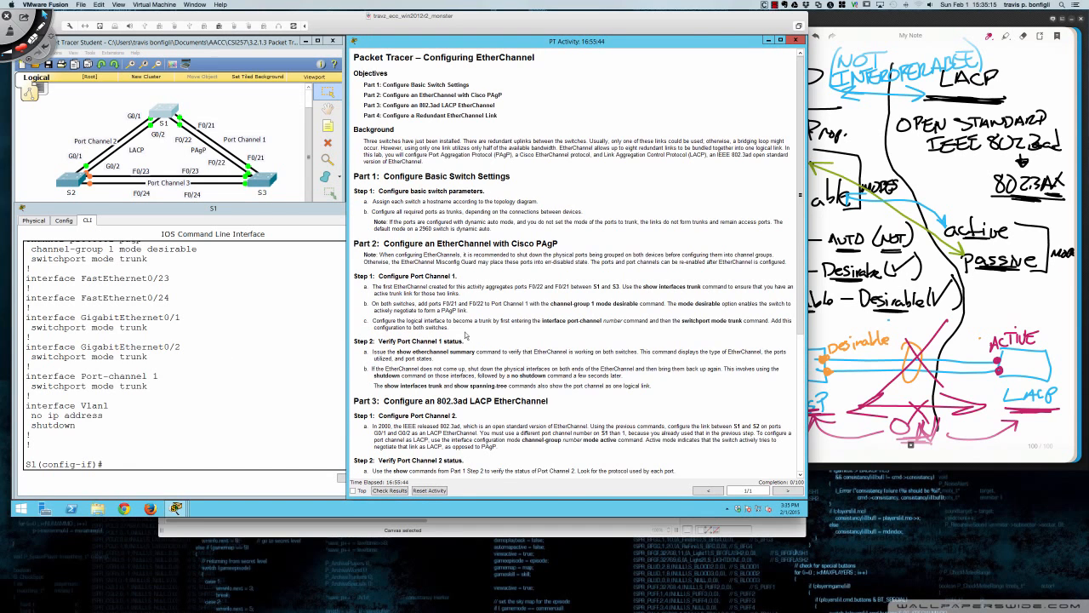
{"action": "scroll", "coordinate": [466, 336], "scroll_direction": "down", "scroll_amount": 3}
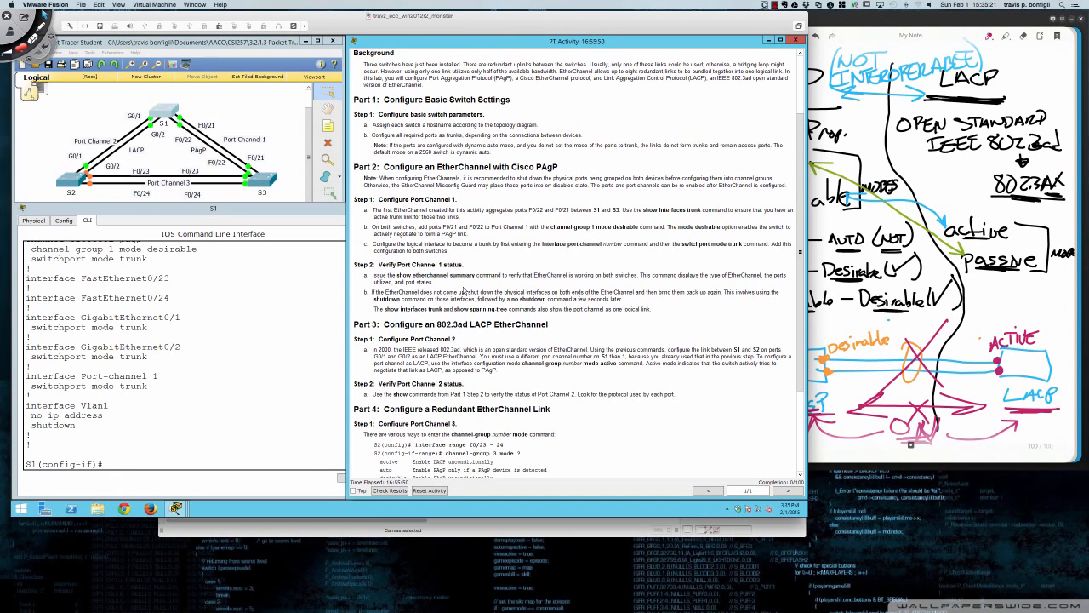
{"action": "scroll", "coordinate": [463, 281], "scroll_direction": "down", "scroll_amount": 4}
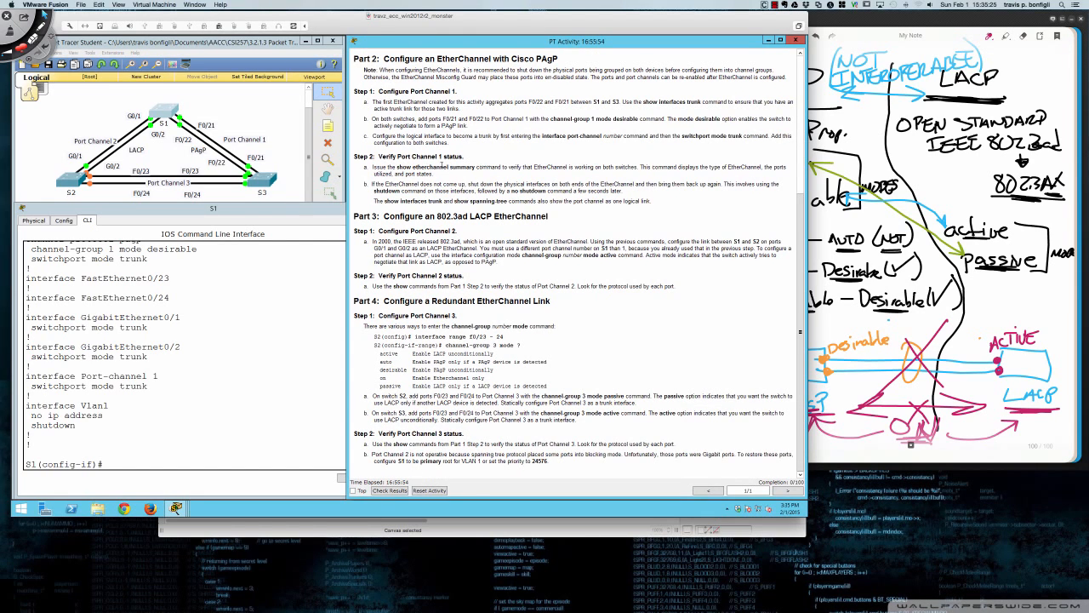
{"action": "left_click", "coordinate": [292, 278]}
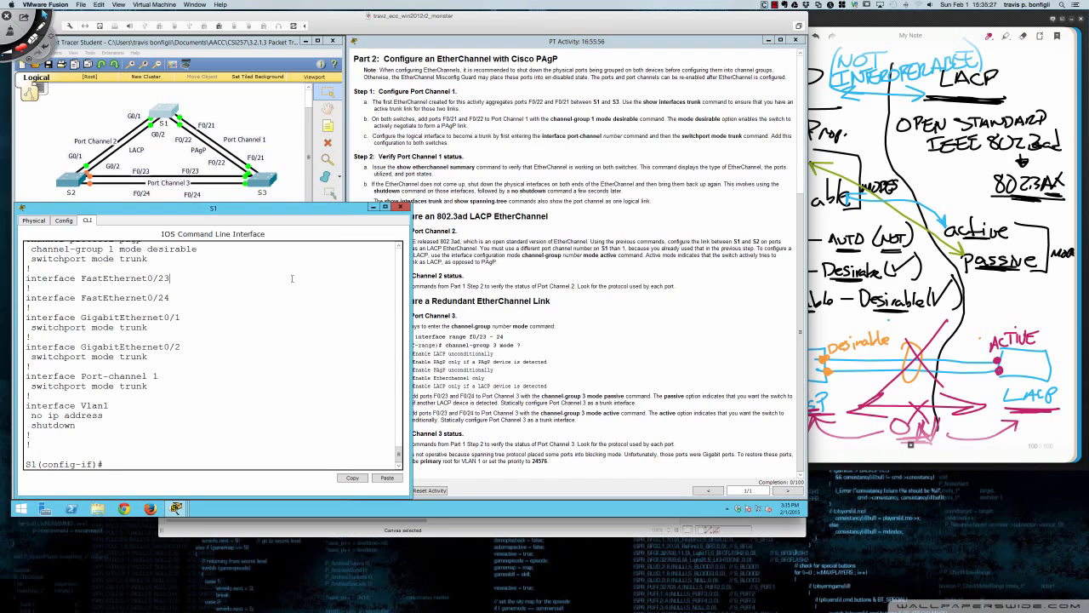
Run do sh int trunk on S1 and examine the Gig0/1, Gig0/2 and Po1 entries in the output.
{"action": "type", "text": "do sh int trunk"}
{"action": "key", "text": "Return"}
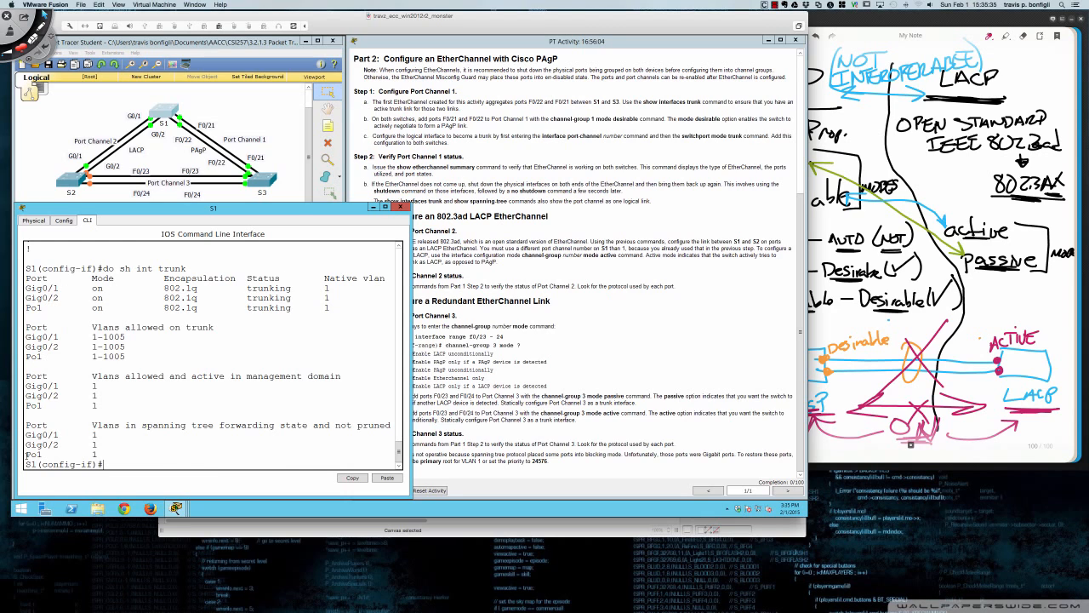
{"action": "left_click_drag", "start_coordinate": [27, 455], "coordinate": [98, 455]}
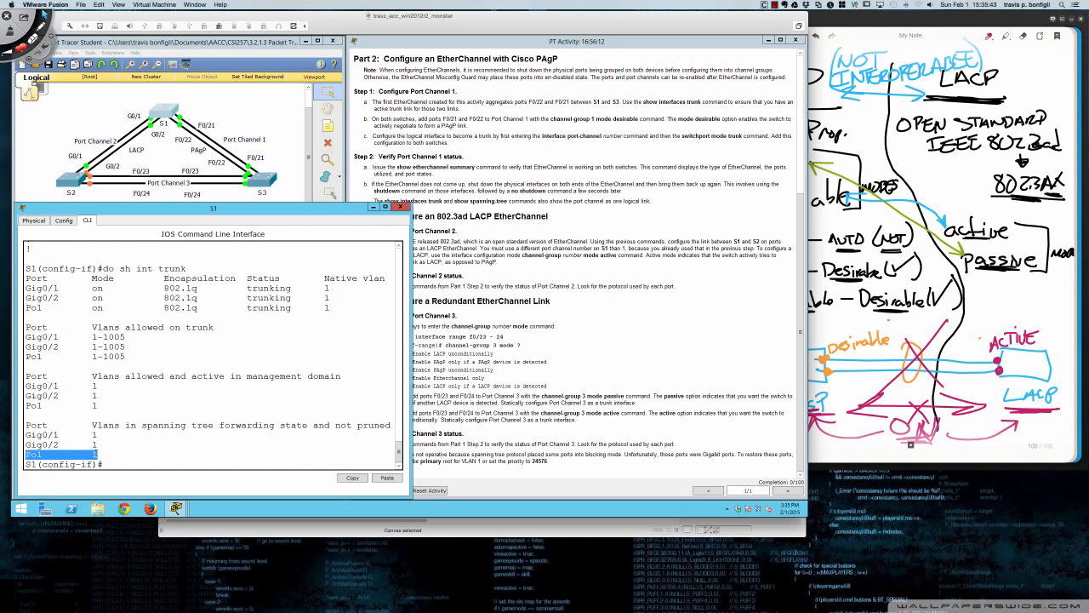
{"action": "left_click_drag", "start_coordinate": [98, 455], "coordinate": [22, 455]}
{"action": "left_click_drag", "start_coordinate": [25, 288], "coordinate": [108, 298]}
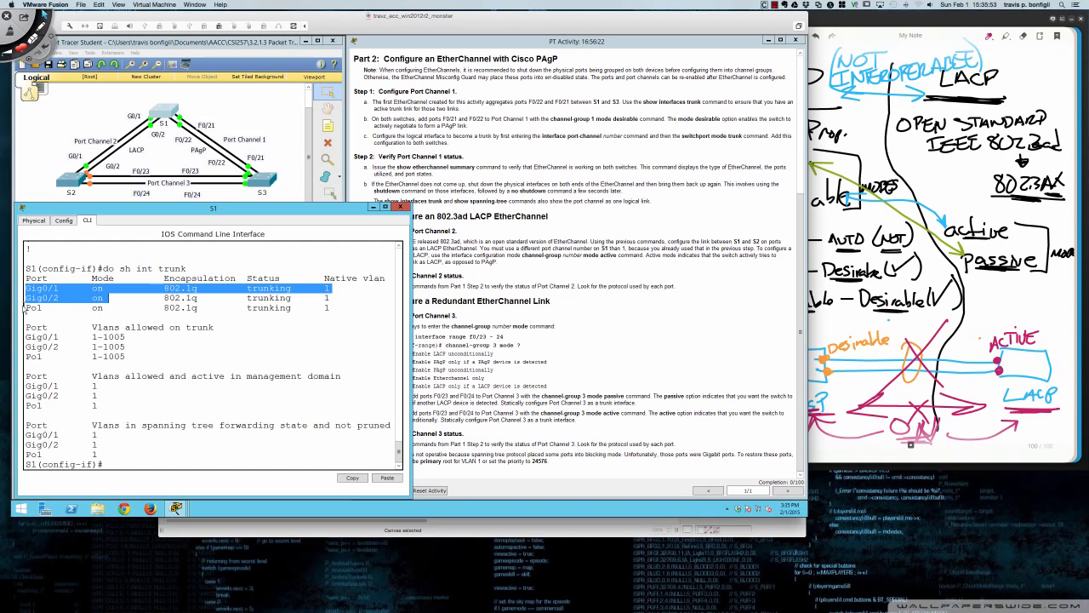
{"action": "left_click_drag", "start_coordinate": [25, 307], "coordinate": [292, 308]}
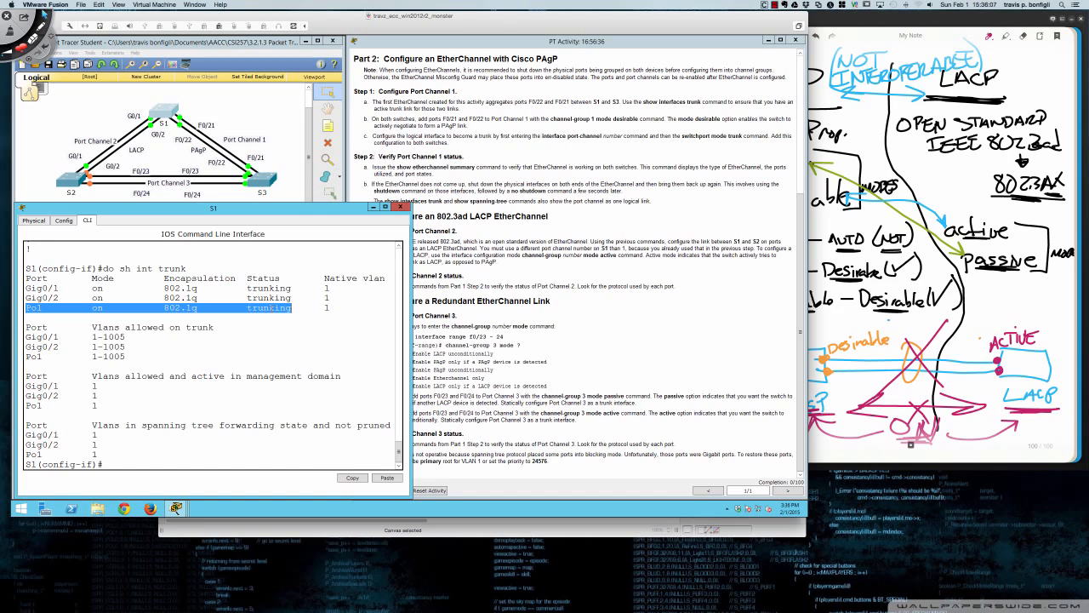
{"action": "left_click", "coordinate": [268, 309]}
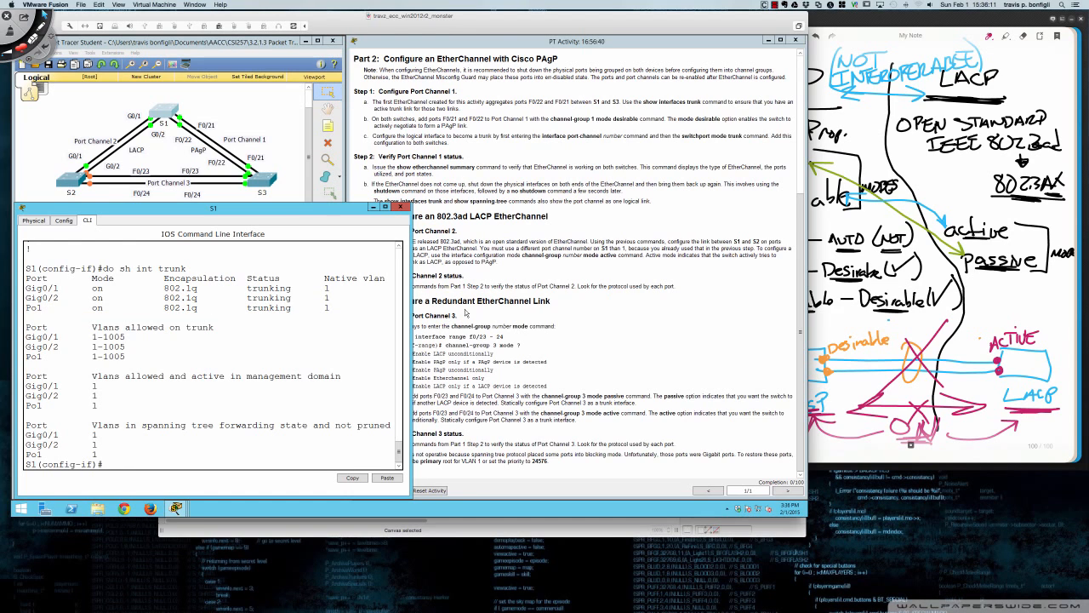
Read the activity's Part 3 instructions for configuring Port Channel 2 with 802.3ad LACP.
{"action": "left_click", "coordinate": [465, 314]}
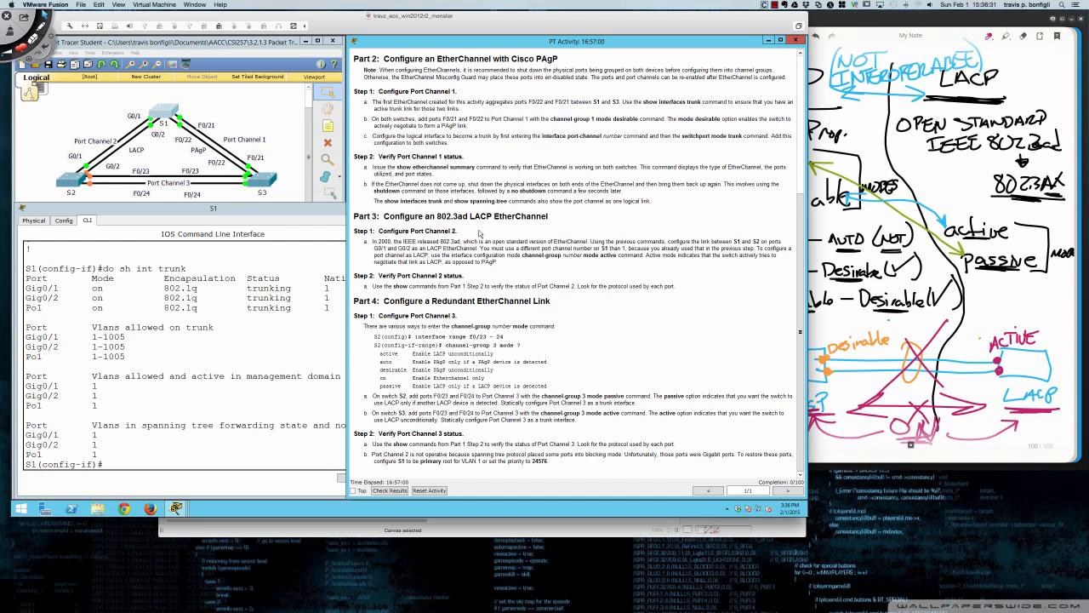
{"action": "left_click_drag", "start_coordinate": [457, 216], "coordinate": [469, 216]}
{"action": "left_click", "coordinate": [465, 233]}
Return to the S1 command line and enter interface range configuration with int ra gi0/1 - 2.
{"action": "left_click", "coordinate": [164, 115]}
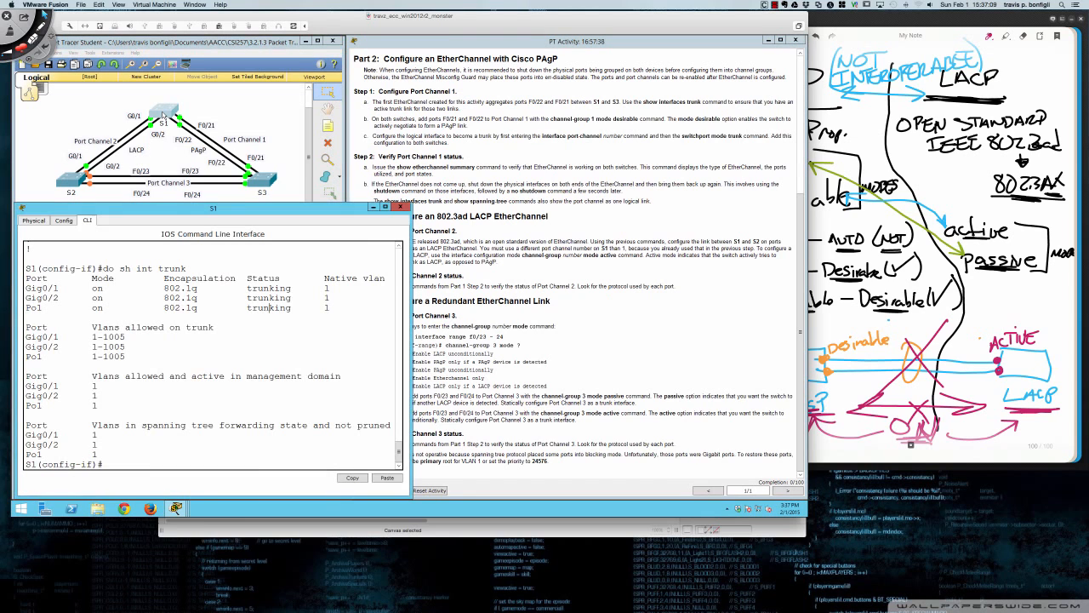
{"action": "key", "text": "Return"}
{"action": "key", "text": "Return"}
{"action": "key", "text": "Return"}
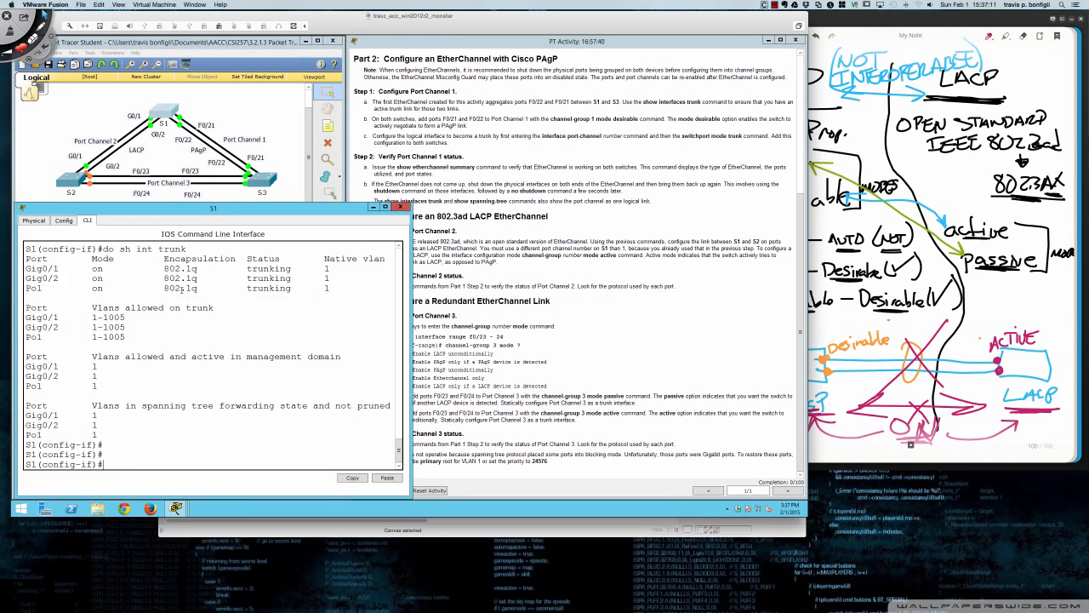
{"action": "type", "text": "int"}
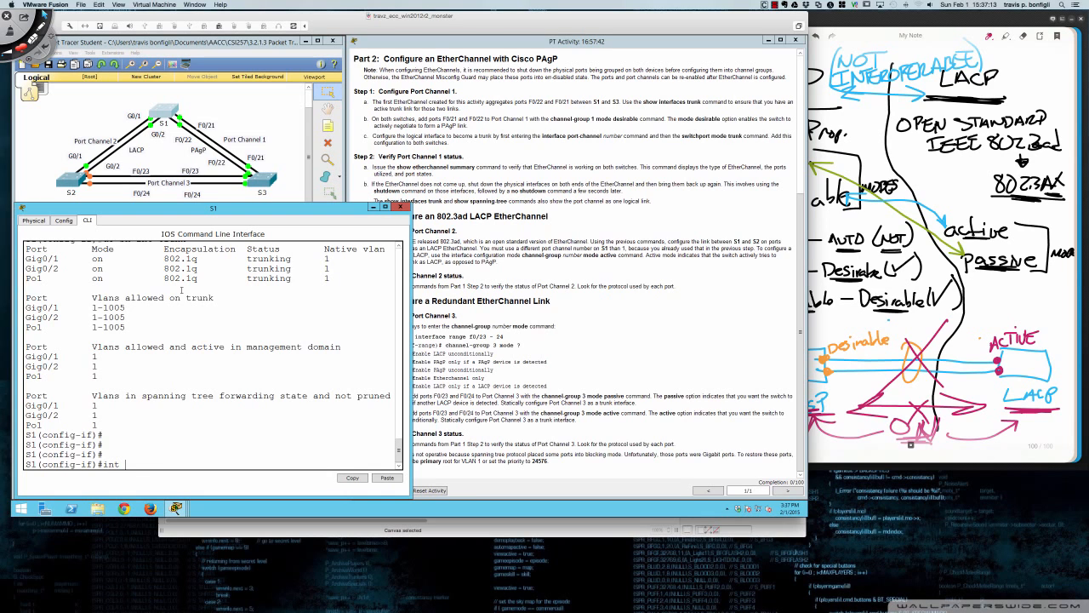
{"action": "type", "text": " ra gi0/1"}
{"action": "key", "text": "Return"}
{"action": "key", "text": "Return"}
{"action": "key", "text": "Return"}
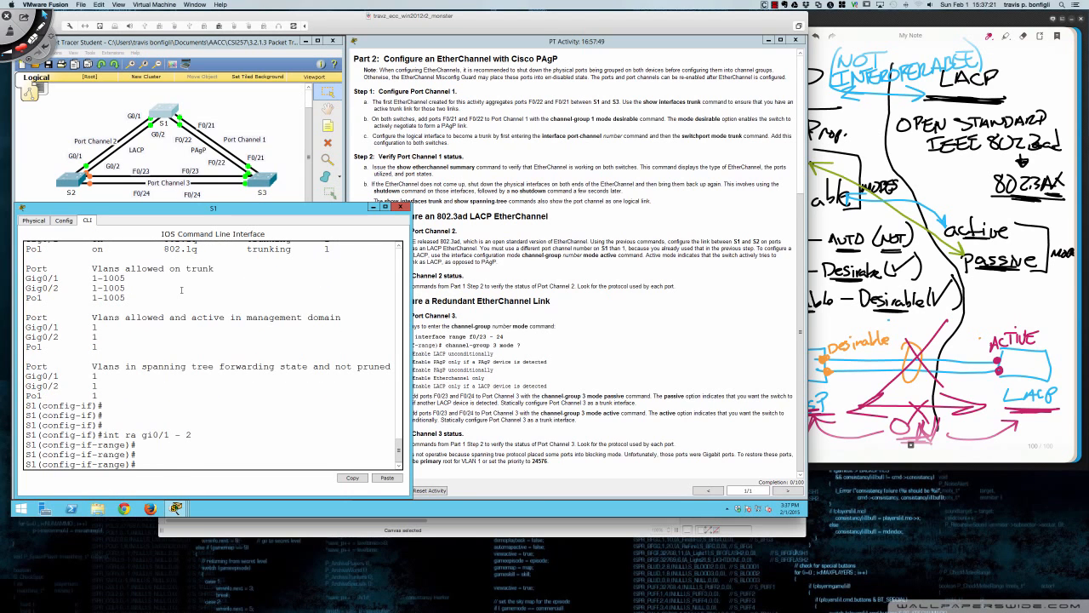
Set channel-protocol lacp on S1's gi0/1 - 2 interface range.
{"action": "type", "text": "chan"}
{"action": "key", "text": "Tab"}
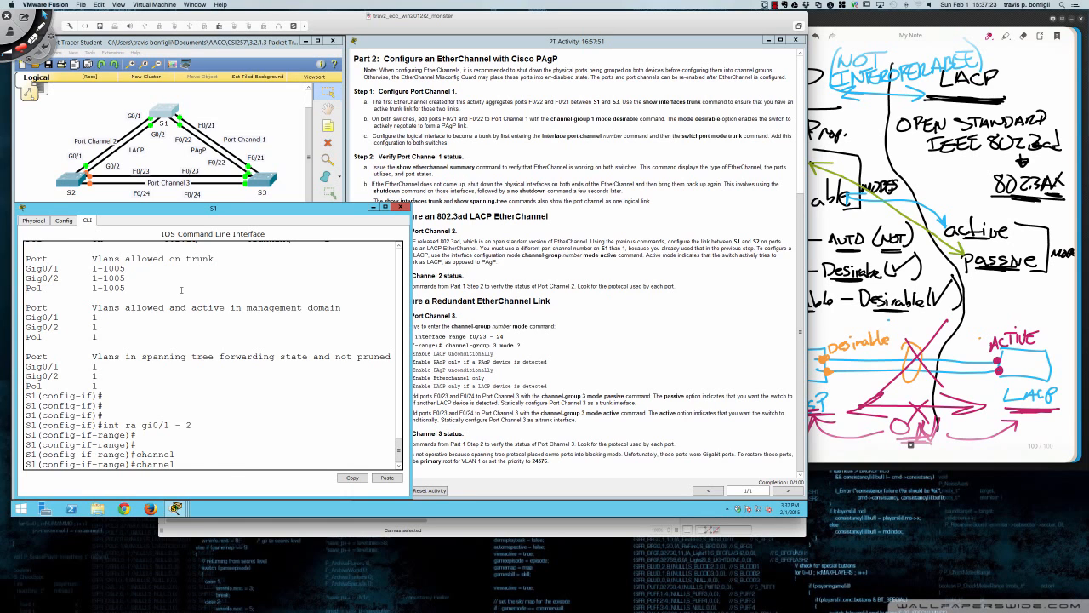
{"action": "type", "text": "-pr"}
{"action": "key", "text": "Tab"}
{"action": "key", "text": "Return"}
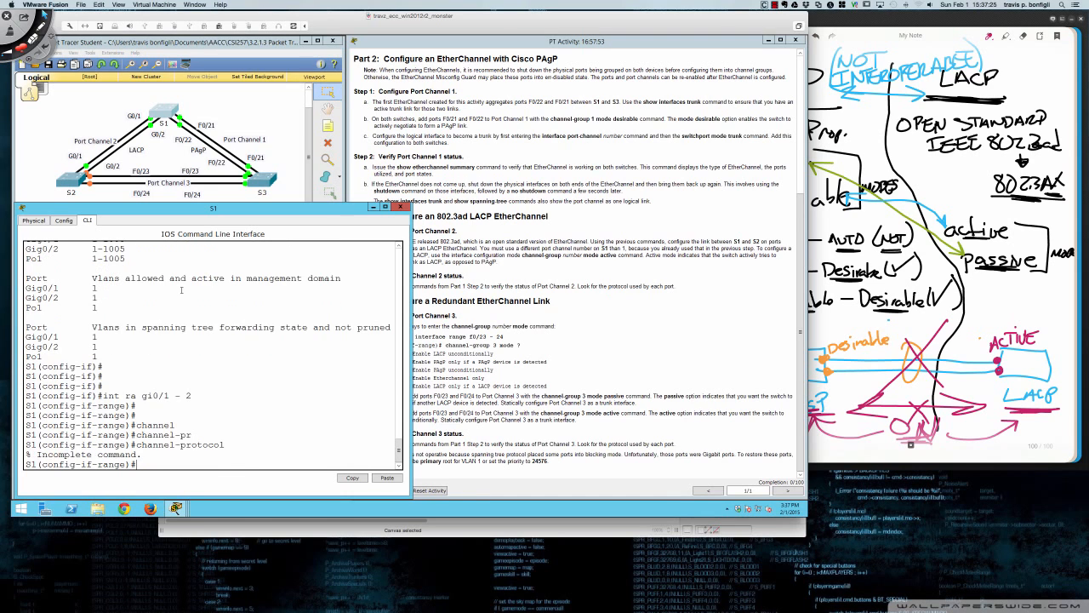
{"action": "key", "text": "Up"}
{"action": "type", "text": "lacp"}
{"action": "key", "text": "Return"}
{"action": "key", "text": "Return"}
{"action": "key", "text": "Return"}
{"action": "key", "text": "Return"}
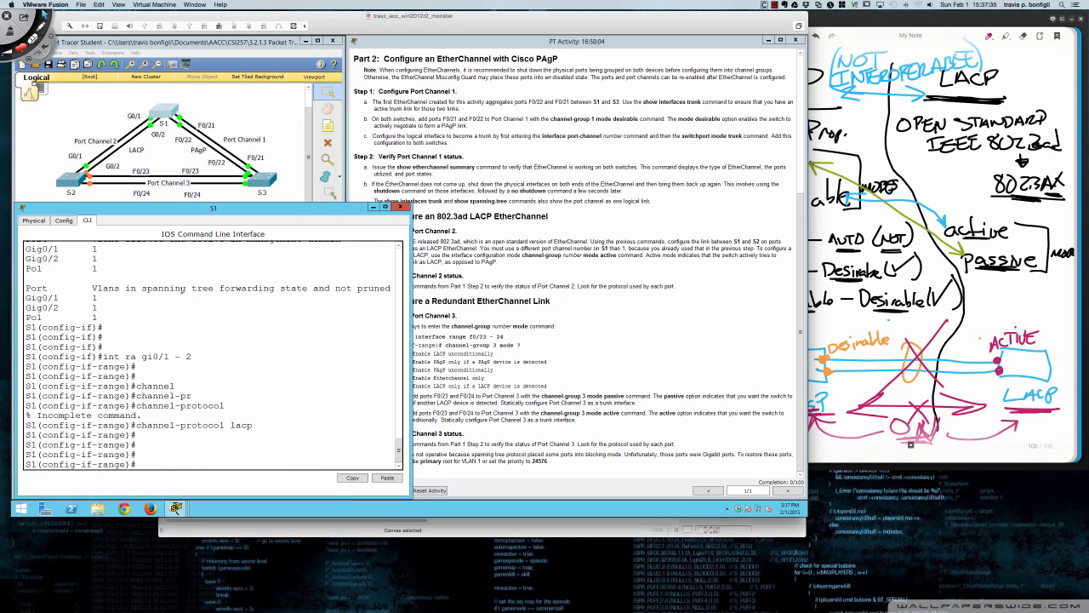
List the mode options for channel-group 2 on S1, and apply channel-group 2 mode active to the range.
{"action": "type", "text": "channel-group 2 mode ?"}
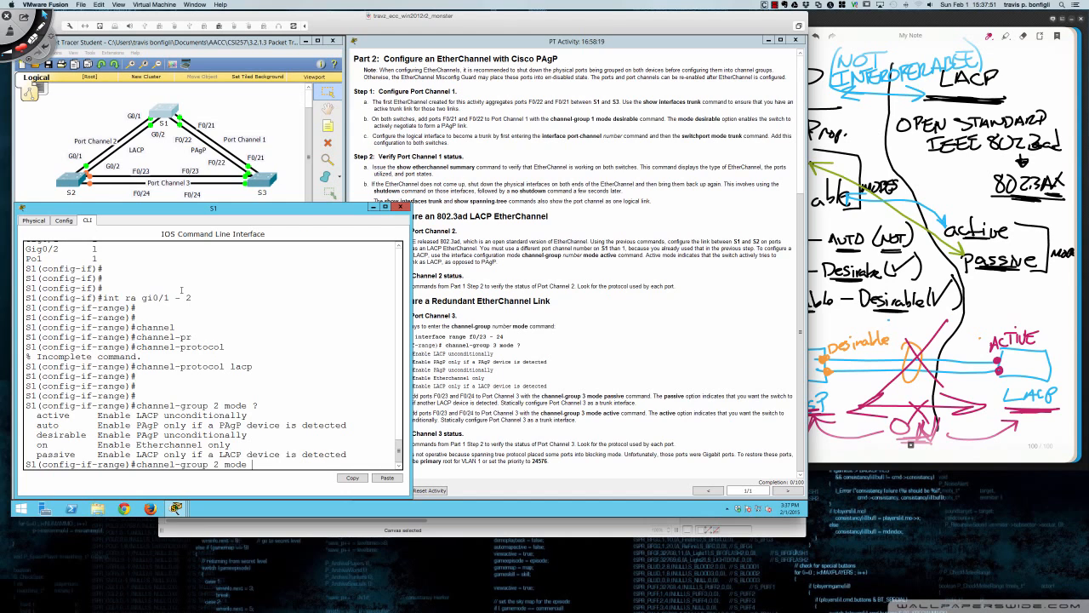
{"action": "key", "text": "Tab"}
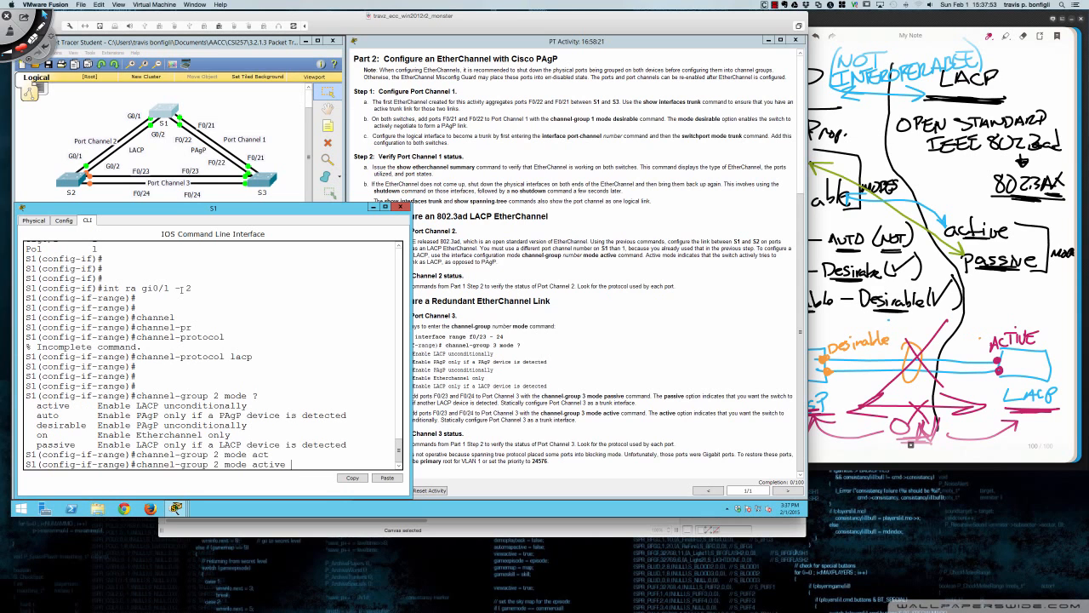
{"action": "key", "text": "Return"}
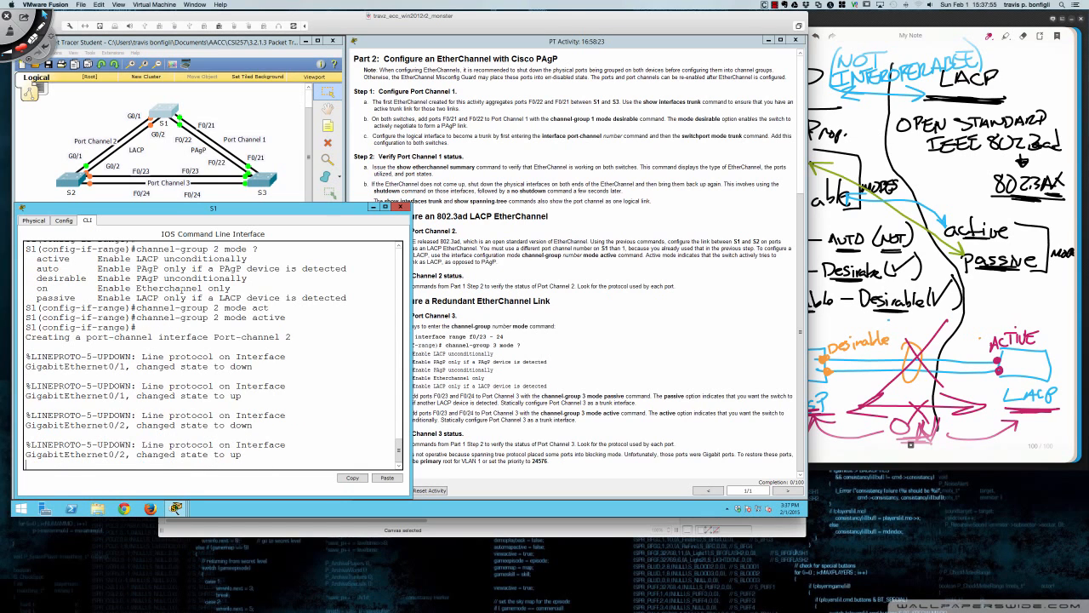
{"action": "key", "text": "Return"}
{"action": "key", "text": "Return"}
{"action": "key", "text": "Return"}
{"action": "key", "text": "Return"}
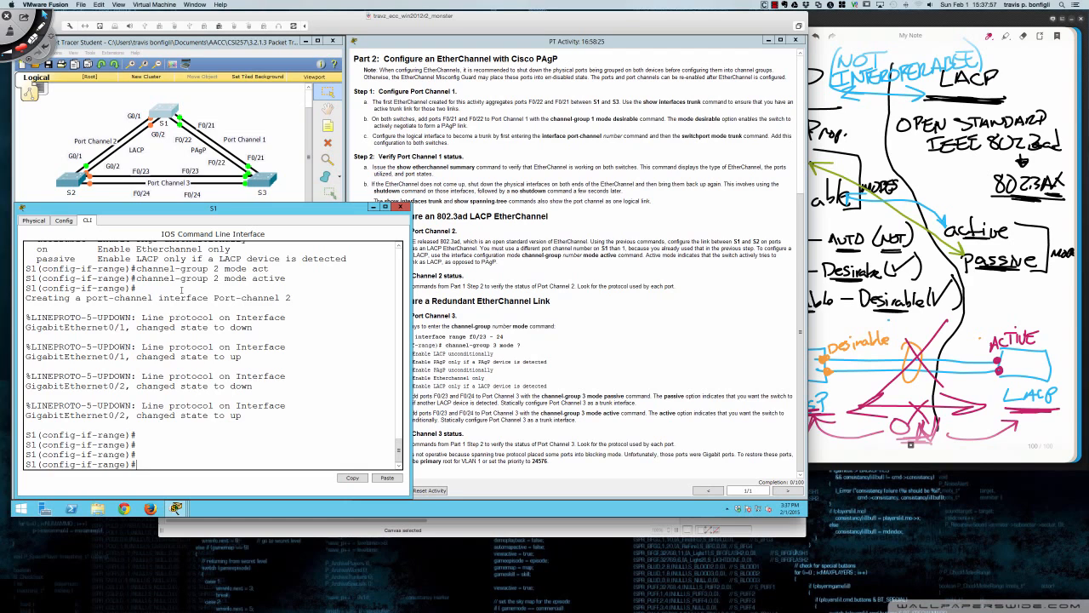
Open switch S2's command line and start its console session.
{"action": "left_click", "coordinate": [62, 181]}
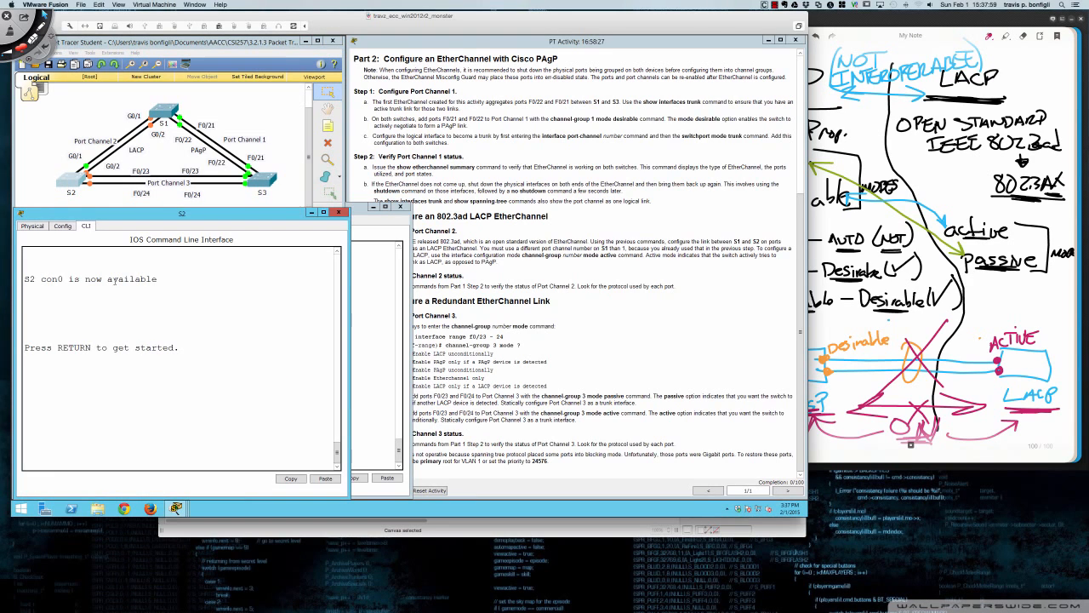
{"action": "key", "text": "Return"}
{"action": "type", "text": "'"}
{"action": "key", "text": "Return"}
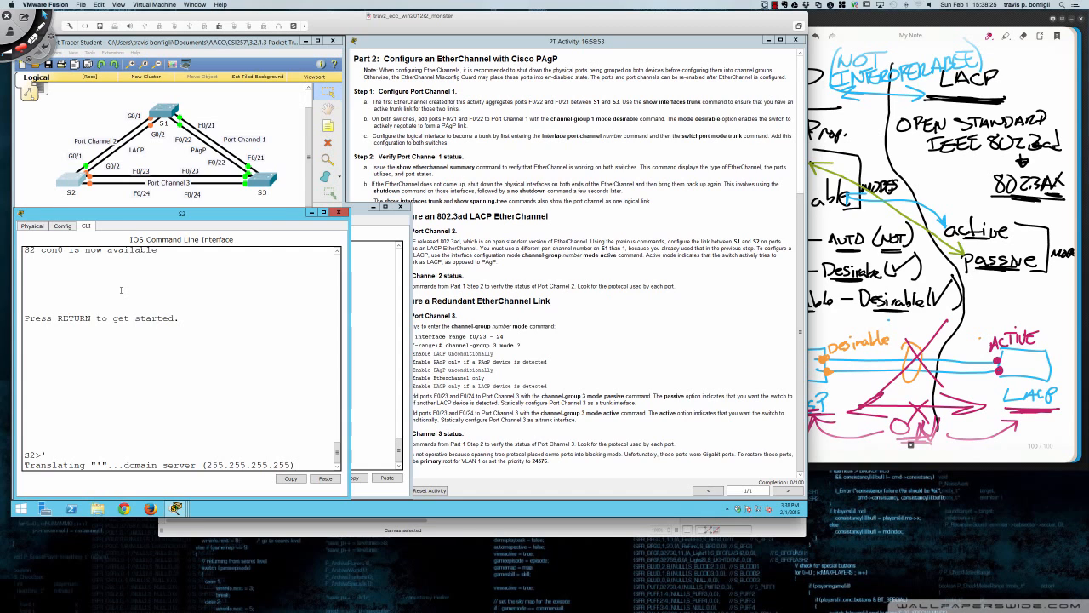
{"action": "key", "text": "ctrl+shift+6"}
{"action": "key", "text": "Return"}
{"action": "key", "text": "Return"}
{"action": "key", "text": "Return"}
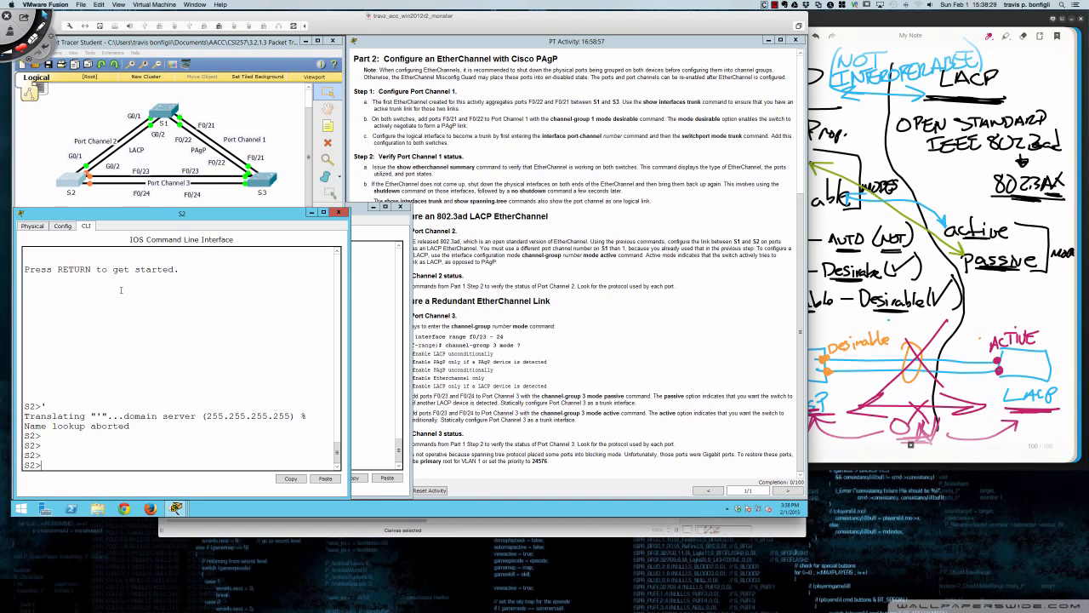
Enter privileged and global configuration mode on S2 and select the interfaces with int ra gi0/1 - 2.
{"action": "type", "text": "en"}
{"action": "key", "text": "Return"}
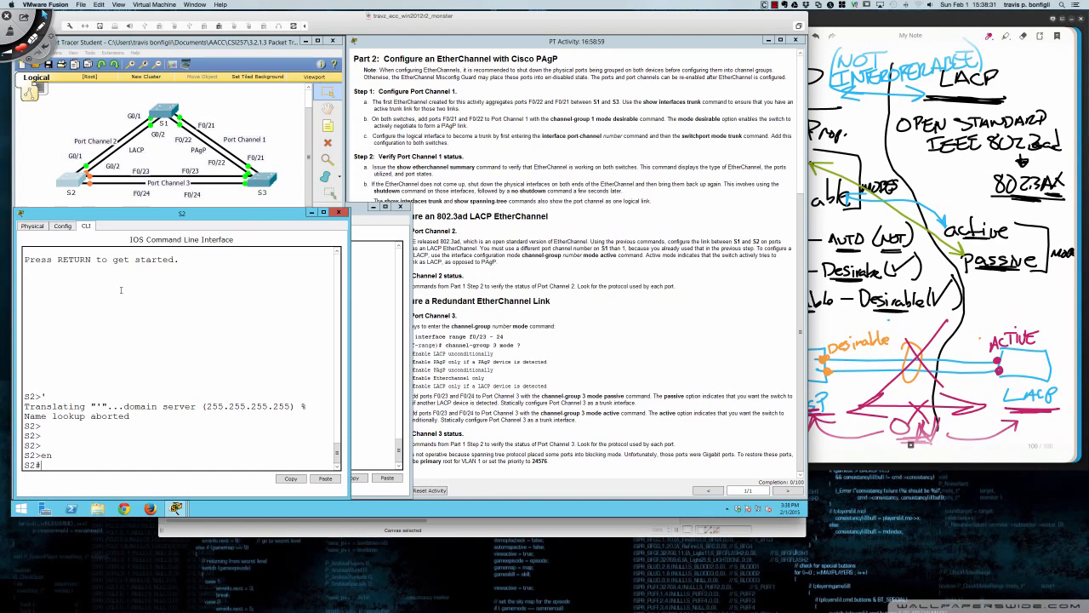
{"action": "type", "text": "conf t"}
{"action": "key", "text": "Return"}
{"action": "type", "text": "int"}
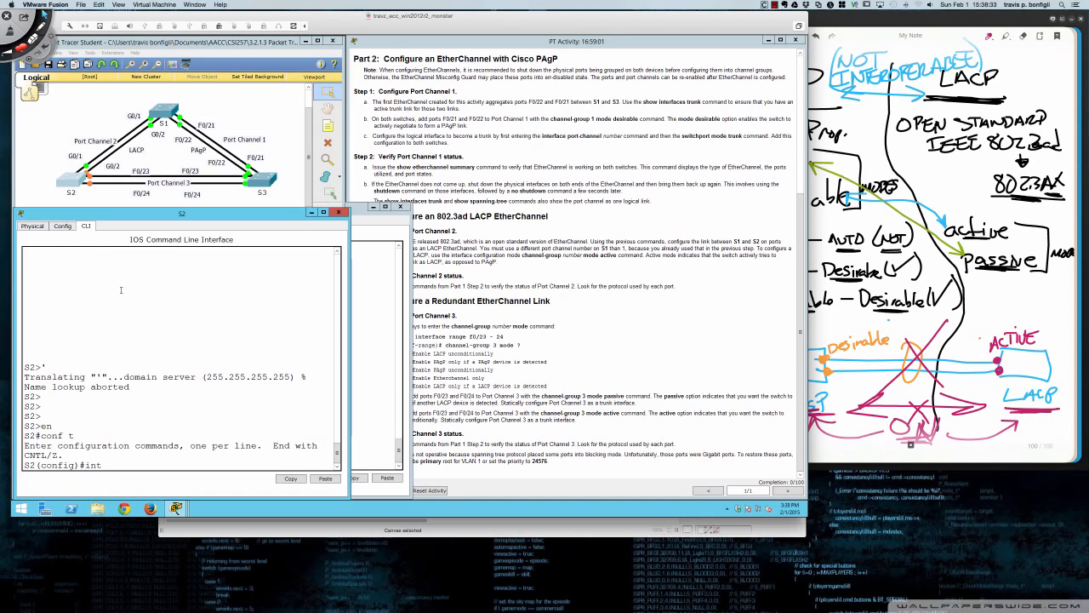
{"action": "type", "text": " ra gi0/1 - 2"}
{"action": "key", "text": "Return"}
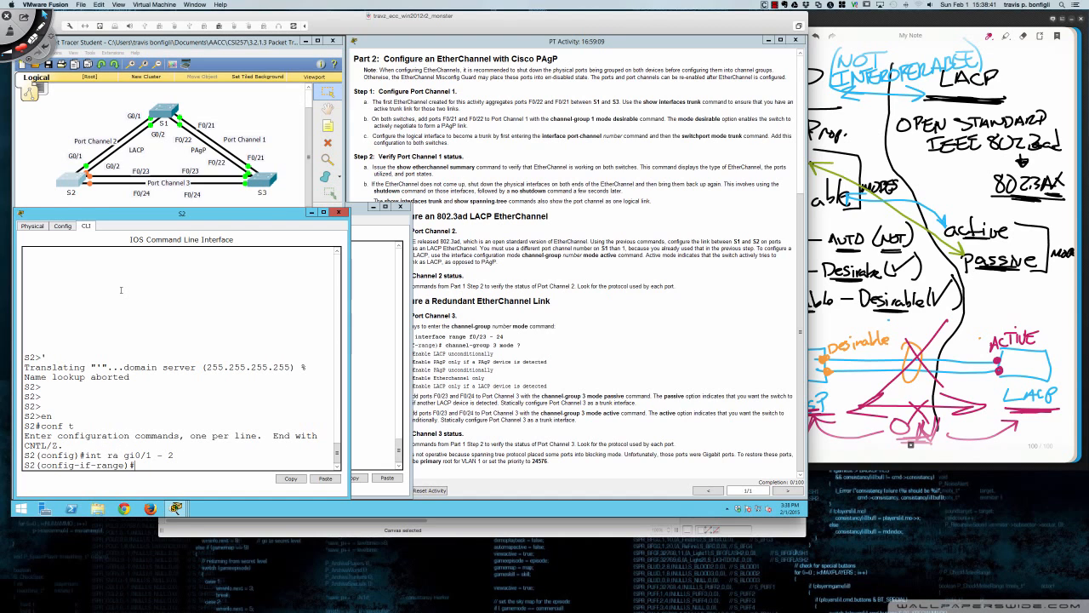
Set channel-protocol lacp on S2's gi0/1 - 2 interface range.
{"action": "type", "text": "channelne"}
{"action": "key", "text": "Tab"}
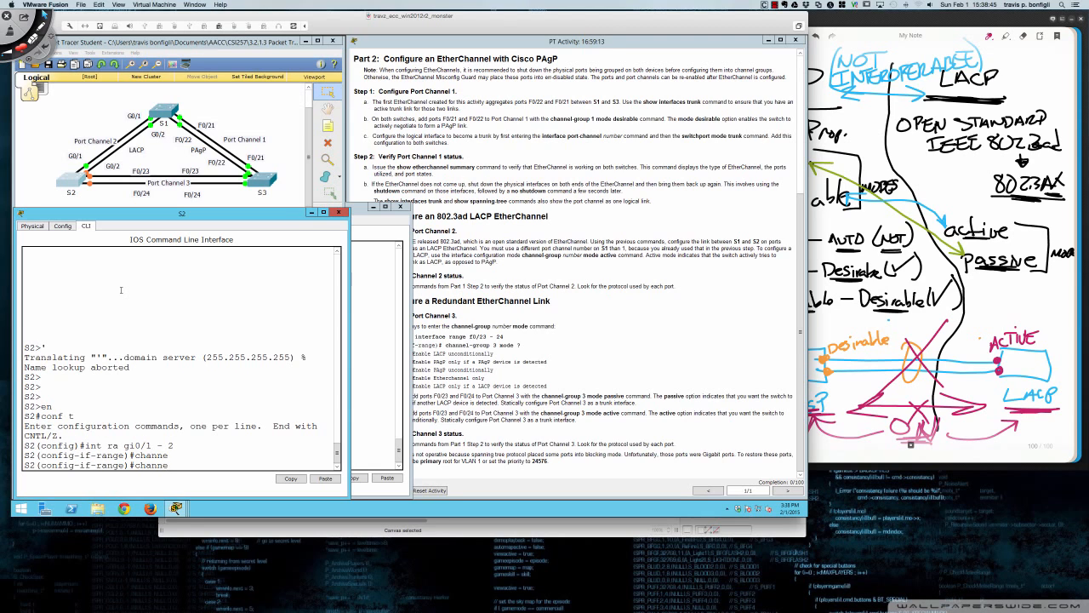
{"action": "type", "text": "l-p"}
{"action": "key", "text": "Tab"}
{"action": "type", "text": "lac"}
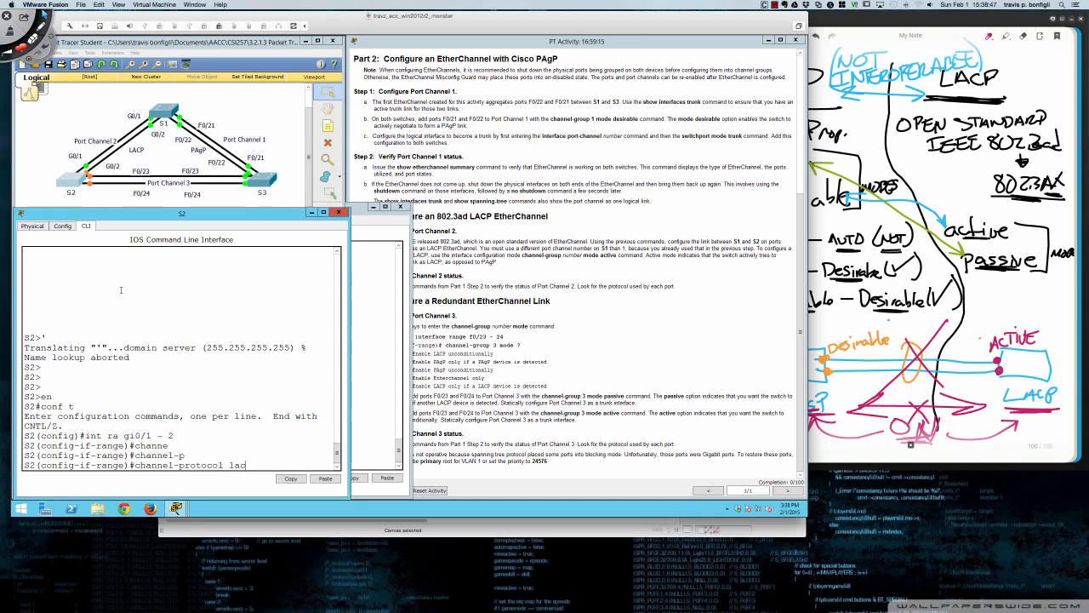
{"action": "type", "text": "p"}
{"action": "key", "text": "Return"}
Add S2's gi0/1 - 2 range to Port Channel 2 with channel-group 2 mode active.
{"action": "type", "text": "cha"}
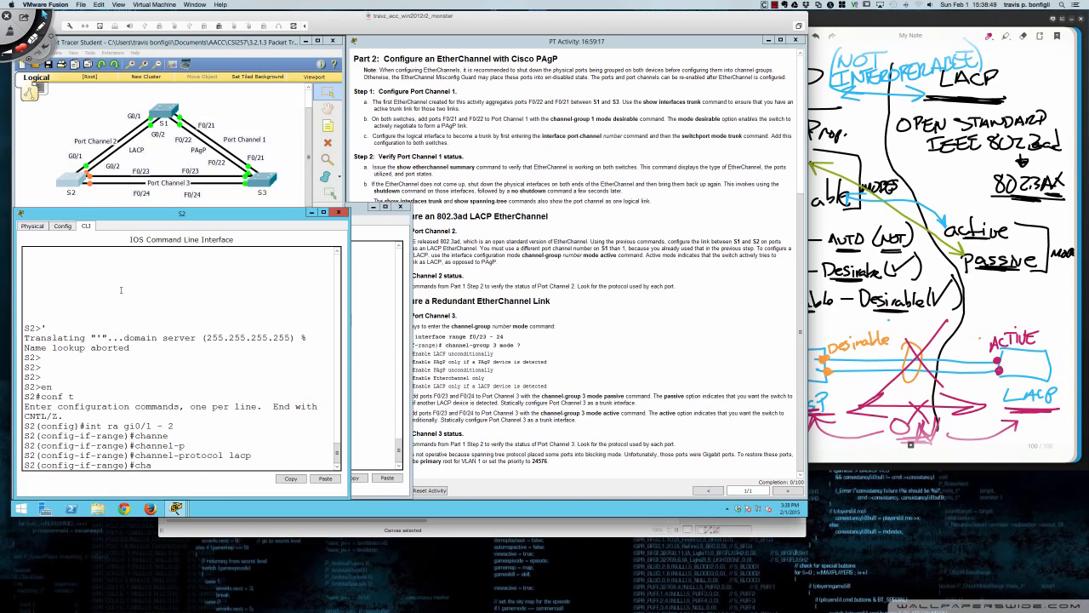
{"action": "type", "text": "nnel-gr"}
{"action": "key", "text": "Tab"}
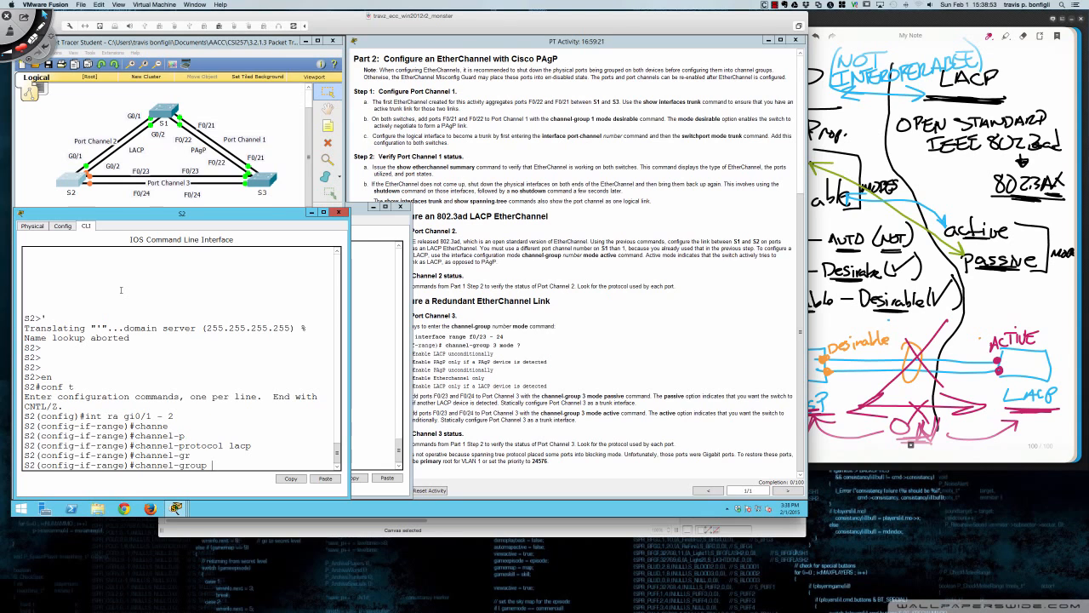
{"action": "type", "text": "2 mode activ"}
{"action": "key", "text": "Return"}
{"action": "key", "text": "Return"}
{"action": "key", "text": "Return"}
{"action": "key", "text": "Return"}
{"action": "key", "text": "Return"}
{"action": "key", "text": "Return"}
{"action": "key", "text": "Return"}
Enable S2's gi0/1 - 2 interfaces with no shut.
{"action": "type", "text": "no shut"}
{"action": "key", "text": "Return"}
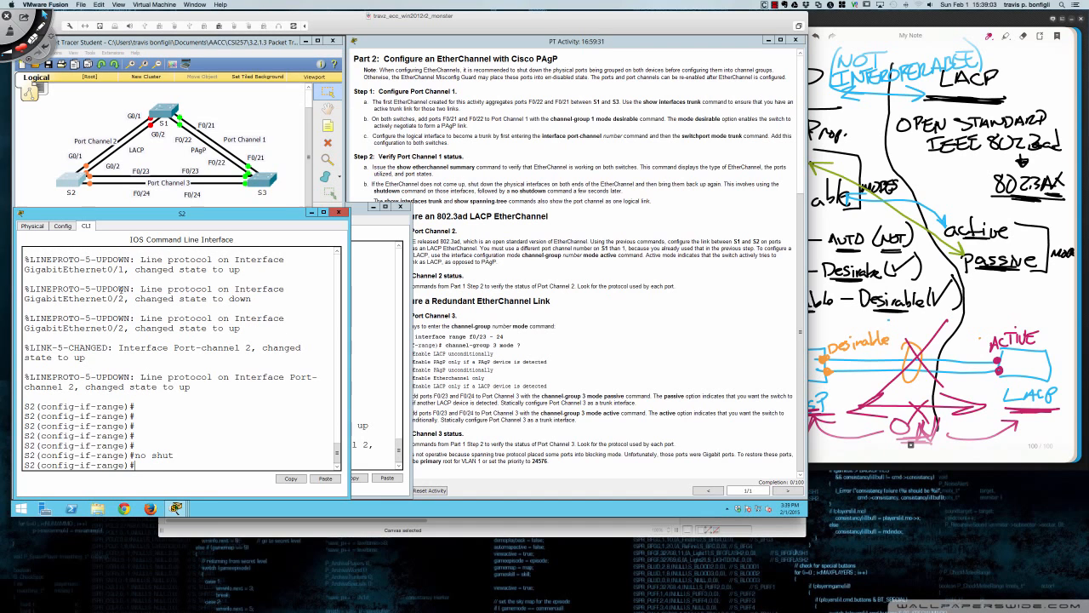
{"action": "key", "text": "Return"}
{"action": "key", "text": "Return"}
{"action": "key", "text": "Return"}
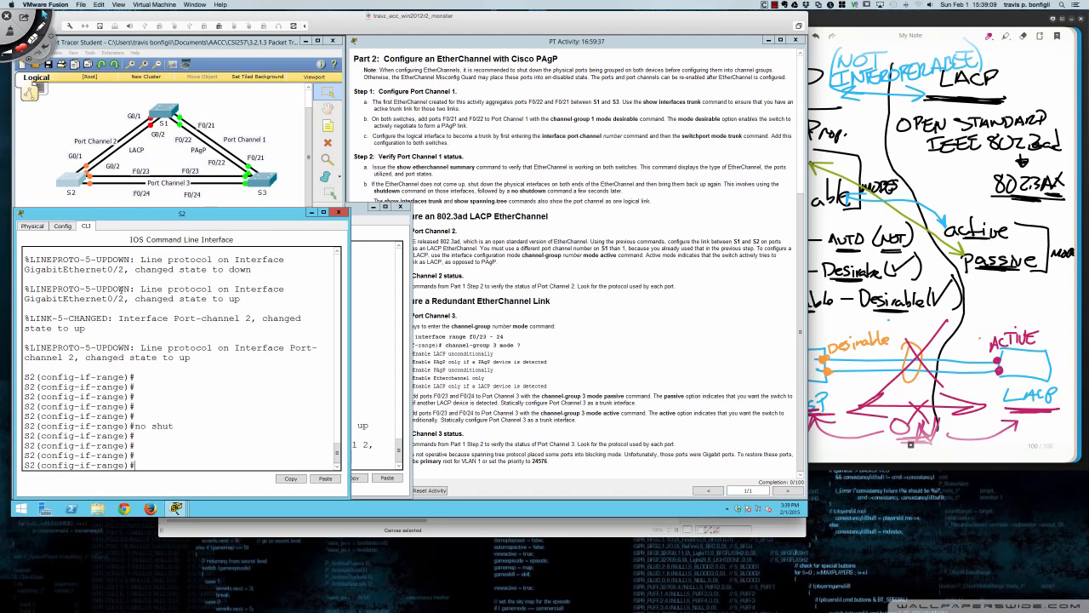
Run do sh ether on S2, and with Deskscribble annotate the Maxports value 16 as "8 Active" and "8 Hot Standby".
{"action": "type", "text": "do sh ether"}
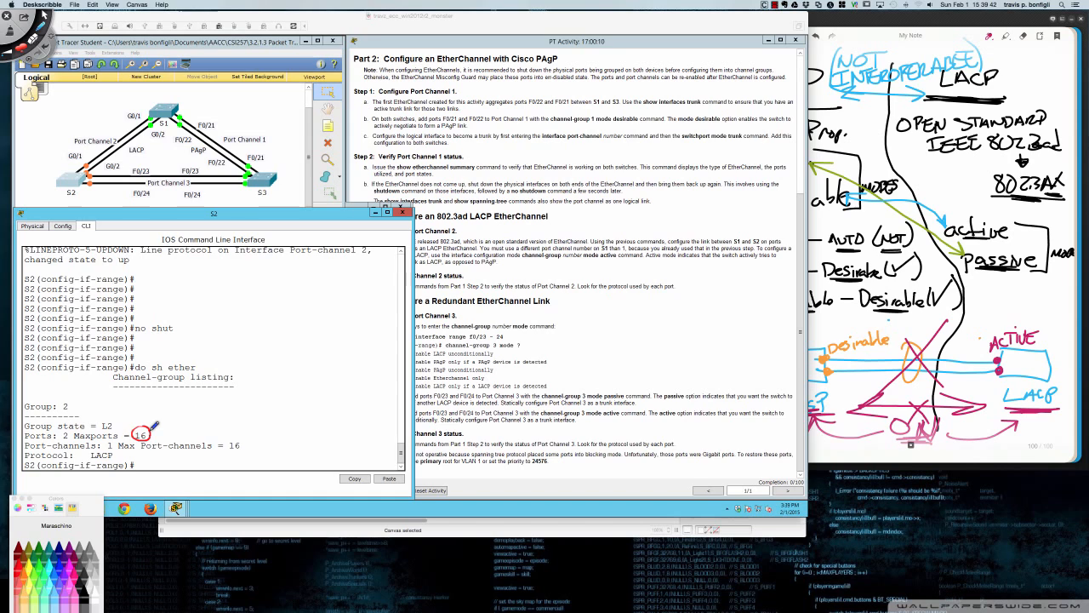
{"action": "mouse_move", "coordinate": [156, 426]}
{"action": "left_mouse_down"}
{"action": "mouse_move", "coordinate": [187, 399]}
{"action": "mouse_move", "coordinate": [173, 407]}
{"action": "left_mouse_up"}
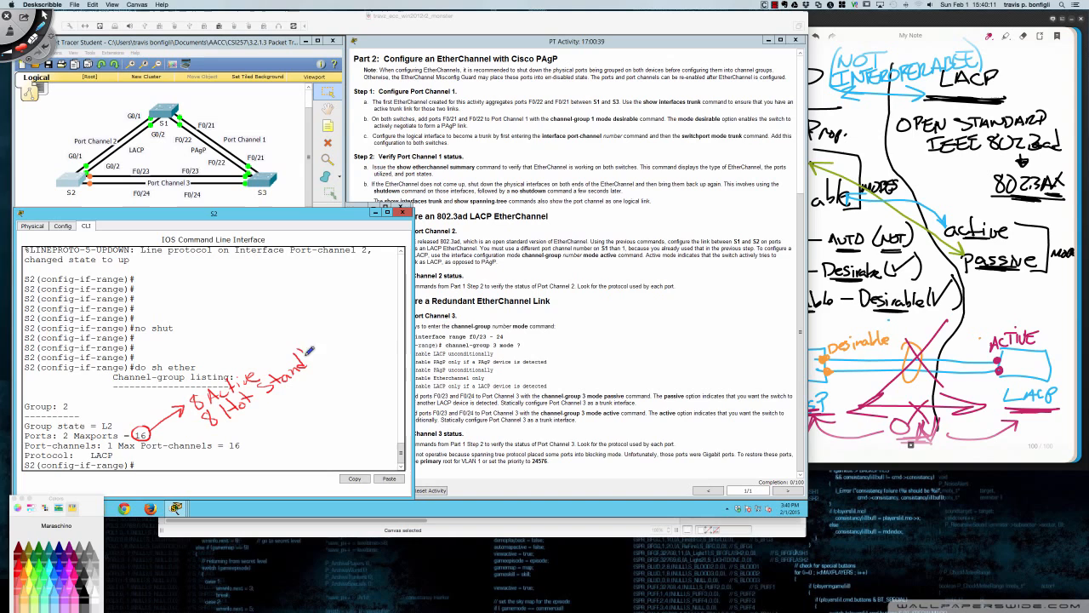
{"action": "left_click_drag", "start_coordinate": [304, 347], "coordinate": [320, 364]}
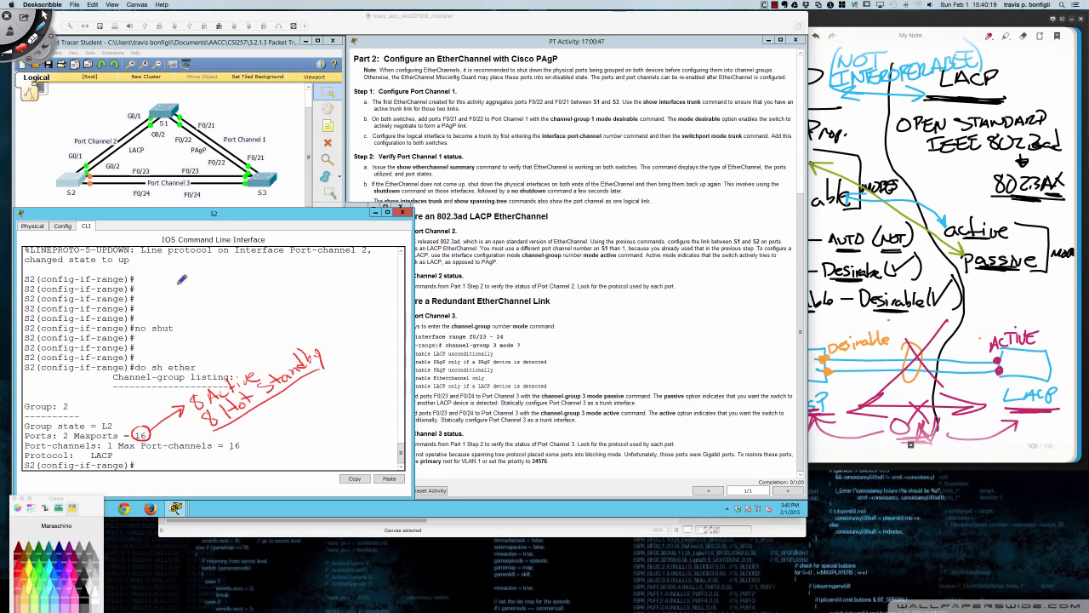
Handwrite the port sequence 1 2 3 … 16 above the channel-group listing and draw a vertical divider through its dots.
{"action": "left_click_drag", "start_coordinate": [179, 283], "coordinate": [226, 289]}
{"action": "left_click", "coordinate": [257, 287]}
{"action": "left_click", "coordinate": [266, 286]}
{"action": "left_click", "coordinate": [274, 286]}
{"action": "left_click", "coordinate": [283, 286]}
{"action": "left_click", "coordinate": [291, 286]}
{"action": "left_click", "coordinate": [301, 285]}
{"action": "left_click_drag", "start_coordinate": [324, 275], "coordinate": [334, 283]}
{"action": "left_click_drag", "start_coordinate": [286, 269], "coordinate": [291, 313]}
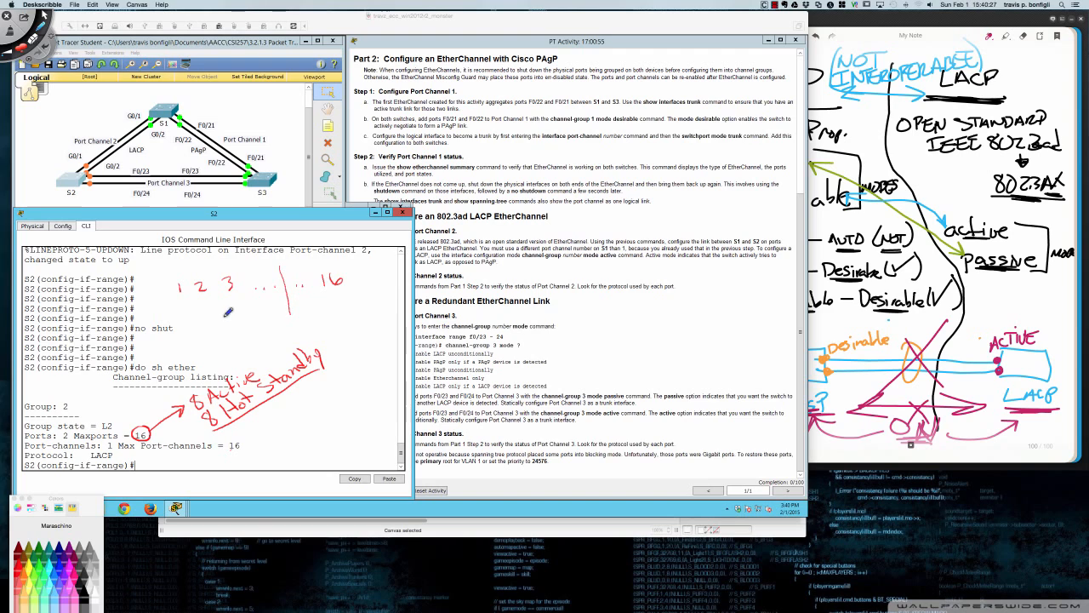
Write 8 and 9 on either side of the divider, labelling the first group "8 ACTIVE" and the second "Hot Standby".
{"action": "left_click_drag", "start_coordinate": [226, 298], "coordinate": [225, 307]}
{"action": "left_click_drag", "start_coordinate": [274, 270], "coordinate": [275, 288]}
{"action": "mouse_move", "coordinate": [216, 339]}
{"action": "left_mouse_down"}
{"action": "mouse_move", "coordinate": [263, 316]}
{"action": "mouse_move", "coordinate": [261, 336]}
{"action": "left_mouse_up"}
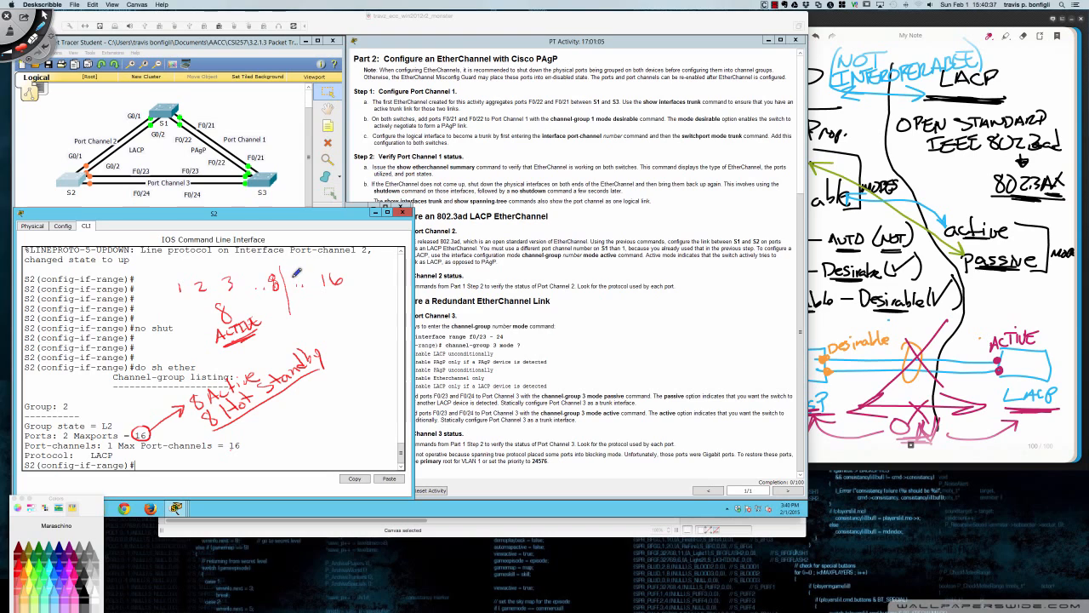
{"action": "left_click_drag", "start_coordinate": [295, 274], "coordinate": [294, 289]}
{"action": "mouse_move", "coordinate": [315, 293]}
{"action": "left_mouse_down"}
{"action": "mouse_move", "coordinate": [328, 303]}
{"action": "mouse_move", "coordinate": [375, 269]}
{"action": "mouse_move", "coordinate": [394, 289]}
{"action": "left_mouse_up"}
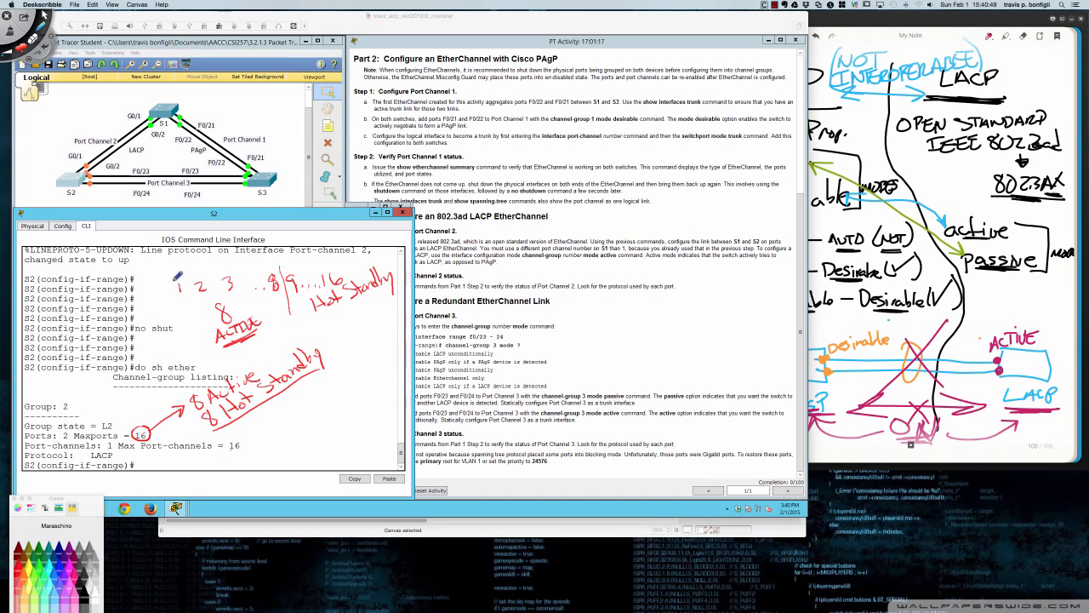
Emphasize the Hot Standby group with circles and underlining, and bracket and circle the ports and label of the active group.
{"action": "left_click_drag", "start_coordinate": [181, 273], "coordinate": [189, 332]}
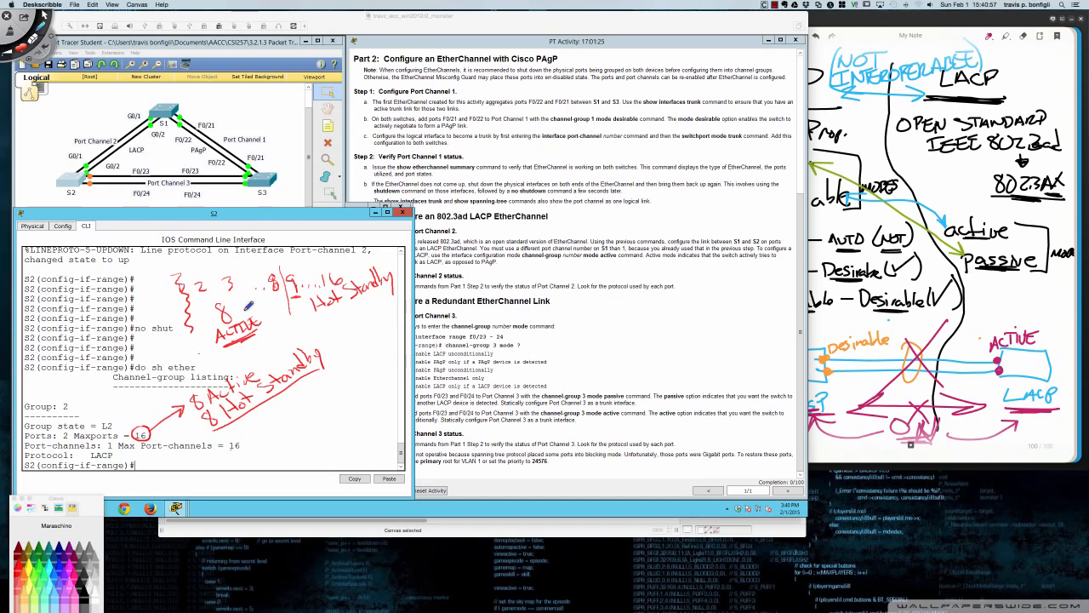
{"action": "mouse_move", "coordinate": [225, 293]}
{"action": "left_mouse_down"}
{"action": "mouse_move", "coordinate": [205, 320]}
{"action": "mouse_move", "coordinate": [246, 347]}
{"action": "mouse_move", "coordinate": [263, 304]}
{"action": "left_mouse_up"}
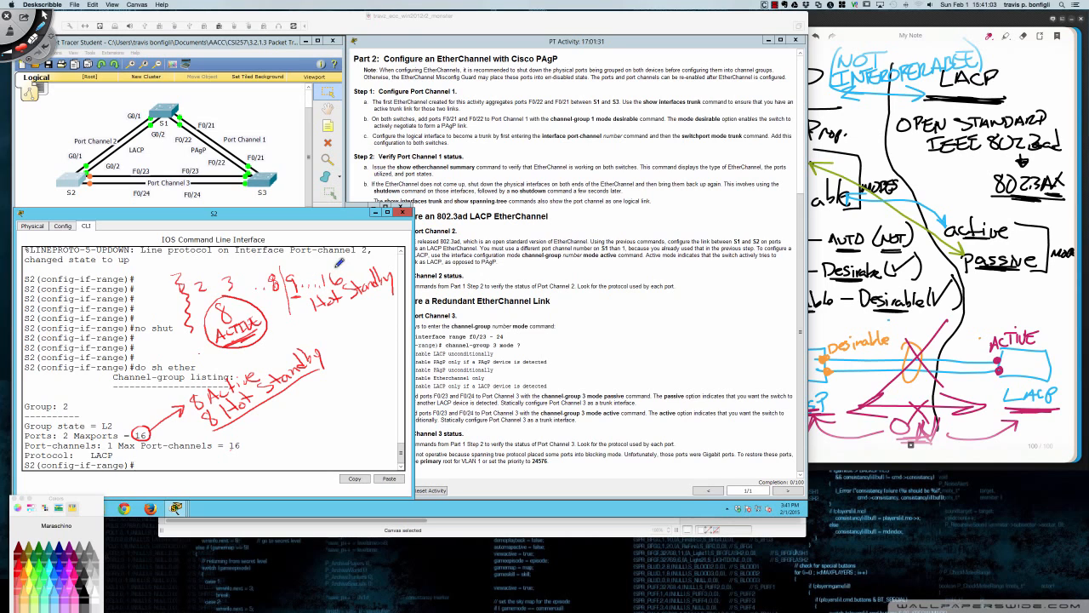
{"action": "mouse_move", "coordinate": [338, 262]}
{"action": "left_mouse_down"}
{"action": "mouse_move", "coordinate": [289, 265]}
{"action": "mouse_move", "coordinate": [286, 296]}
{"action": "mouse_move", "coordinate": [334, 299]}
{"action": "mouse_move", "coordinate": [356, 274]}
{"action": "mouse_move", "coordinate": [340, 261]}
{"action": "left_mouse_up"}
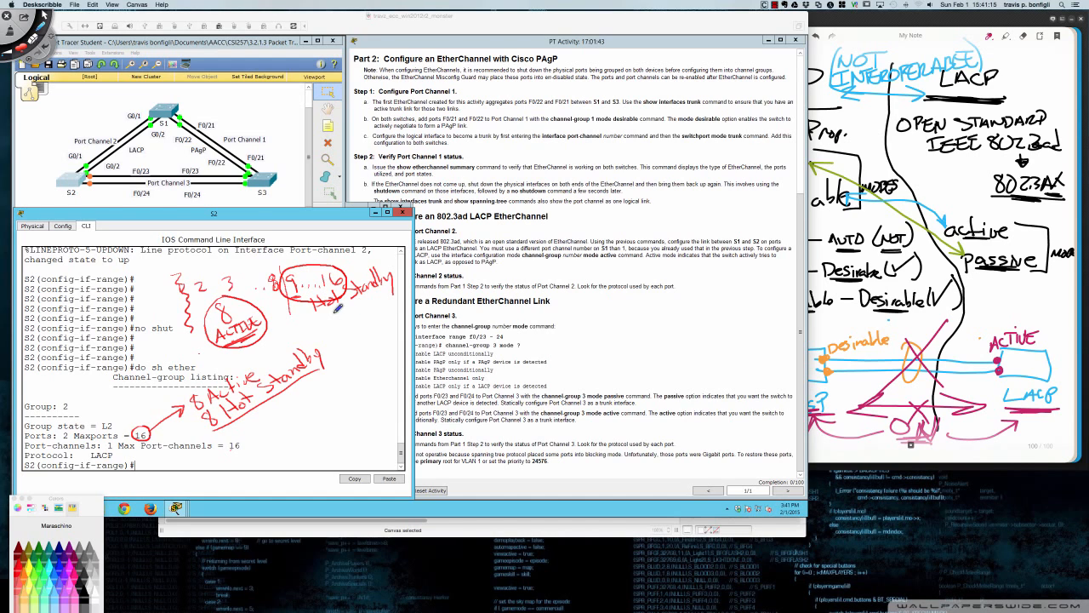
{"action": "mouse_move", "coordinate": [369, 297]}
{"action": "left_mouse_down"}
{"action": "mouse_move", "coordinate": [334, 313]}
{"action": "mouse_move", "coordinate": [366, 300]}
{"action": "left_mouse_up"}
{"action": "mouse_move", "coordinate": [298, 297]}
{"action": "left_mouse_down"}
{"action": "mouse_move", "coordinate": [304, 286]}
{"action": "mouse_move", "coordinate": [290, 266]}
{"action": "mouse_move", "coordinate": [296, 297]}
{"action": "mouse_move", "coordinate": [302, 277]}
{"action": "left_mouse_up"}
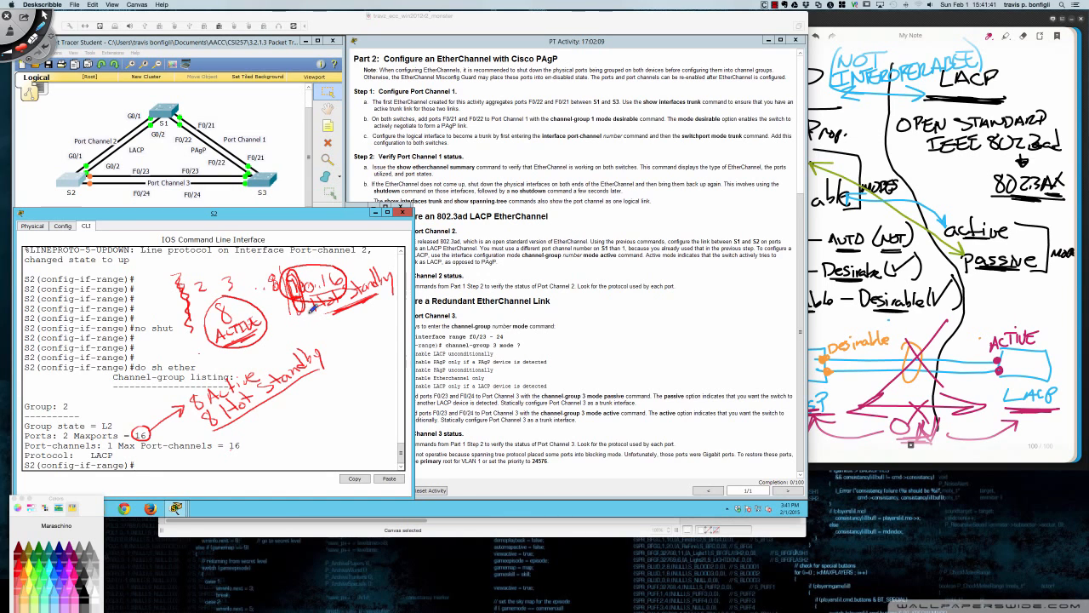
{"action": "mouse_move", "coordinate": [218, 263]}
{"action": "left_mouse_down"}
{"action": "mouse_move", "coordinate": [219, 300]}
{"action": "mouse_move", "coordinate": [223, 263]}
{"action": "left_mouse_up"}
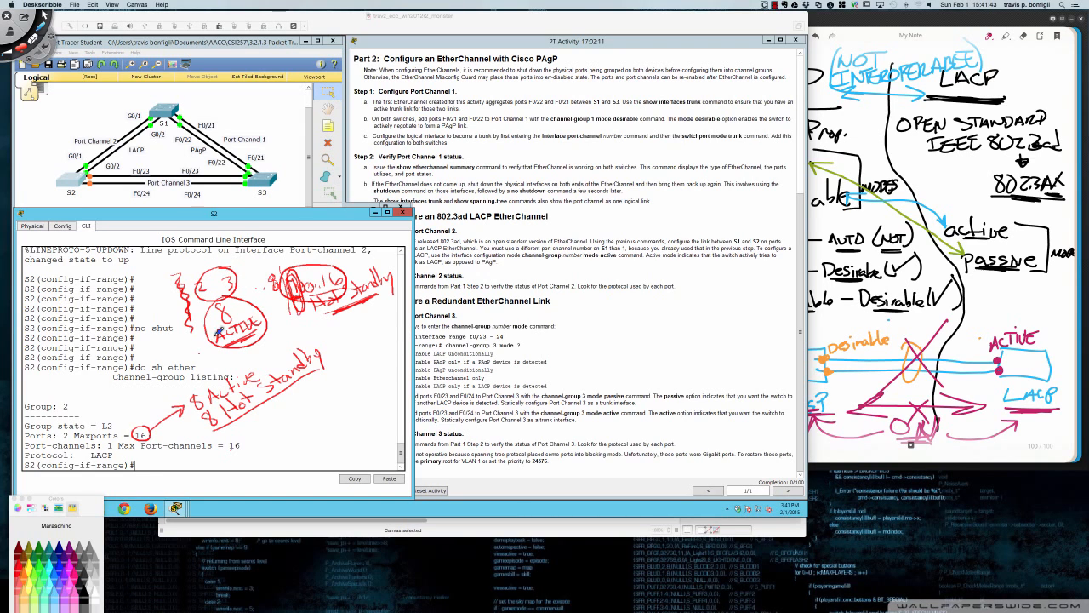
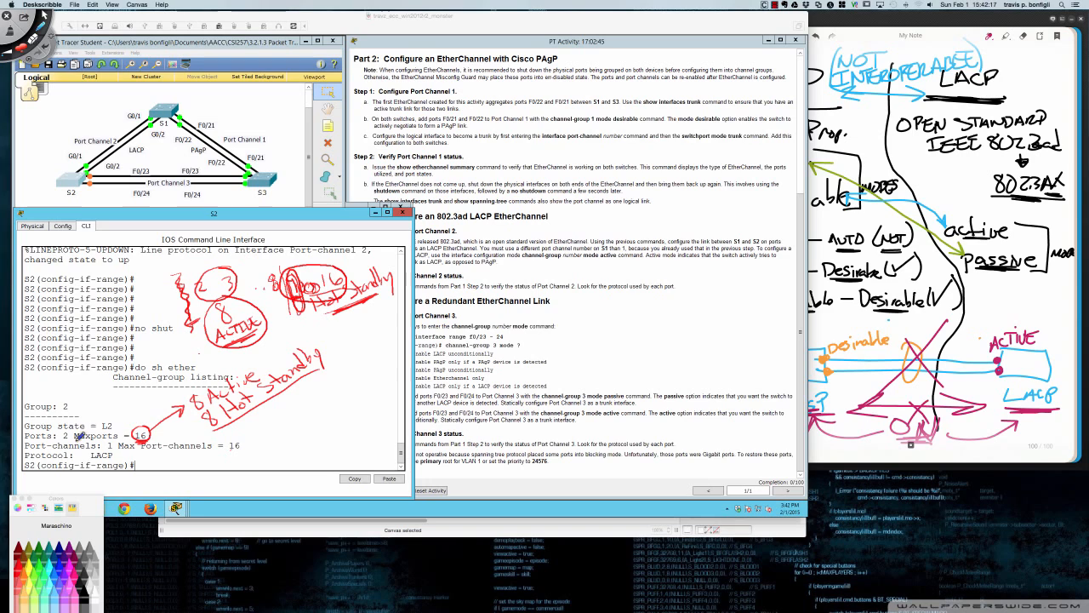
Circle the port and port-channel counts, join both 16 values with an arc marked by a circled X, and clear all annotations.
{"action": "mouse_move", "coordinate": [71, 423]}
{"action": "left_mouse_down"}
{"action": "mouse_move", "coordinate": [59, 436]}
{"action": "mouse_move", "coordinate": [75, 430]}
{"action": "mouse_move", "coordinate": [113, 451]}
{"action": "mouse_move", "coordinate": [121, 432]}
{"action": "left_mouse_up"}
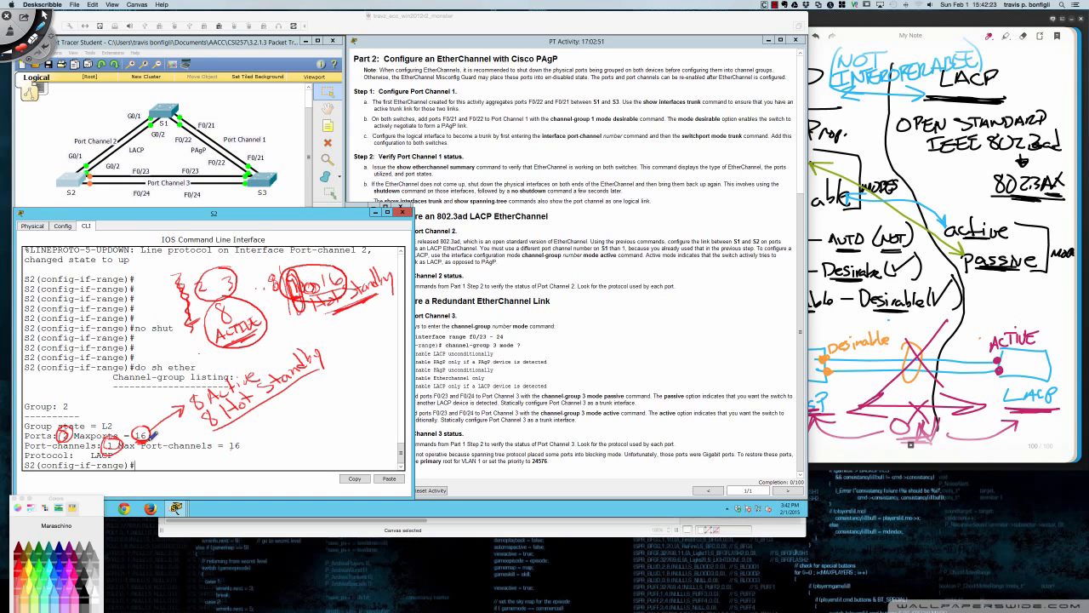
{"action": "mouse_move", "coordinate": [238, 432]}
{"action": "left_mouse_down"}
{"action": "mouse_move", "coordinate": [240, 451]}
{"action": "mouse_move", "coordinate": [226, 441]}
{"action": "mouse_move", "coordinate": [233, 454]}
{"action": "mouse_move", "coordinate": [247, 443]}
{"action": "mouse_move", "coordinate": [239, 448]}
{"action": "mouse_move", "coordinate": [244, 428]}
{"action": "mouse_move", "coordinate": [240, 445]}
{"action": "left_mouse_up"}
{"action": "left_click_drag", "start_coordinate": [154, 429], "coordinate": [235, 435]}
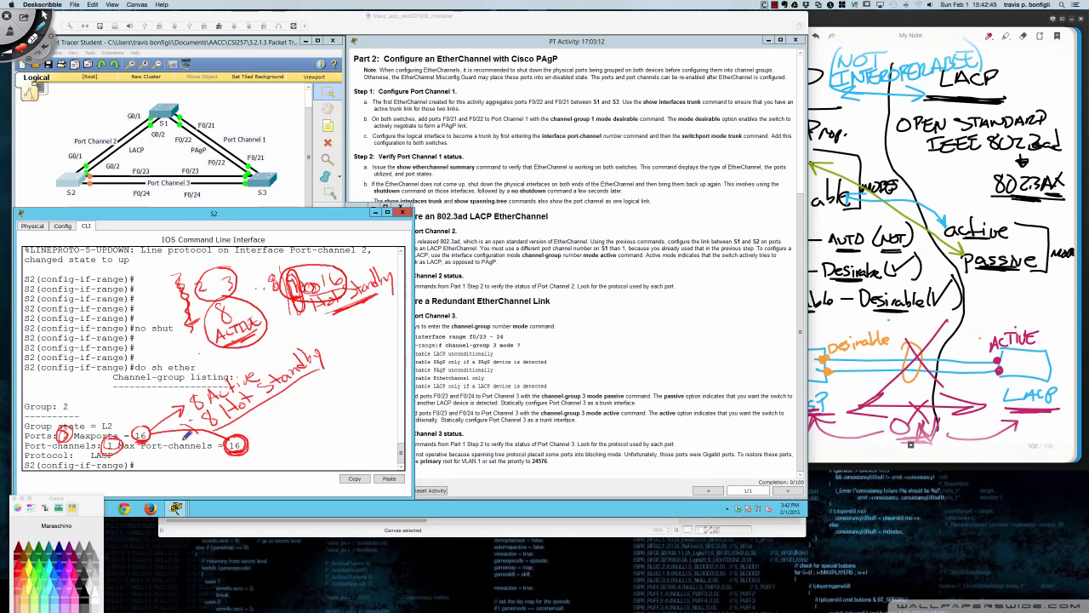
{"action": "left_click_drag", "start_coordinate": [187, 420], "coordinate": [188, 428]}
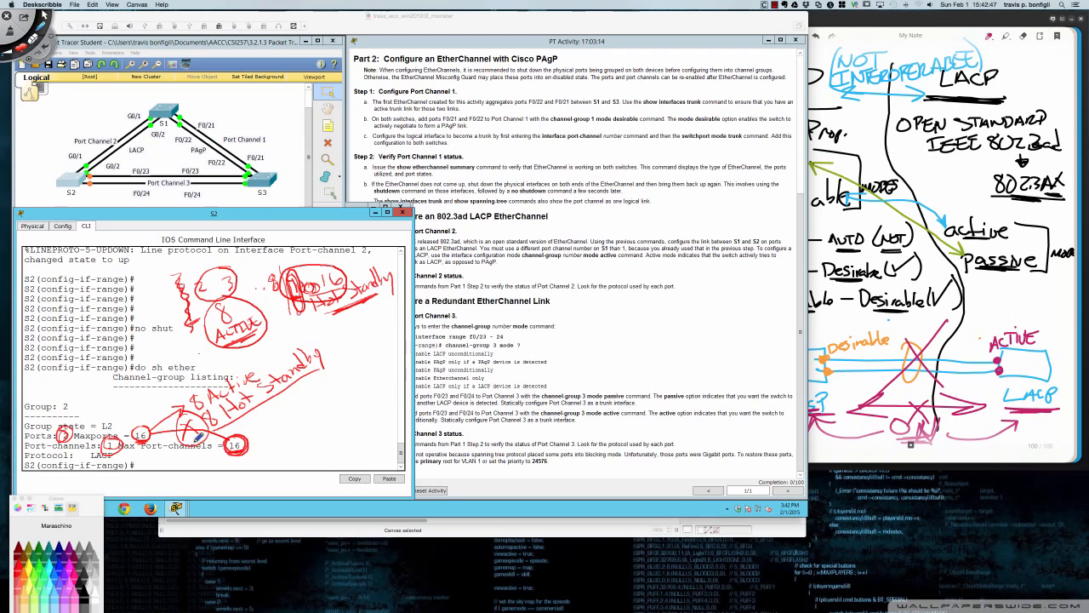
{"action": "left_click_drag", "start_coordinate": [90, 458], "coordinate": [121, 453]}
{"action": "key", "text": "Delete"}
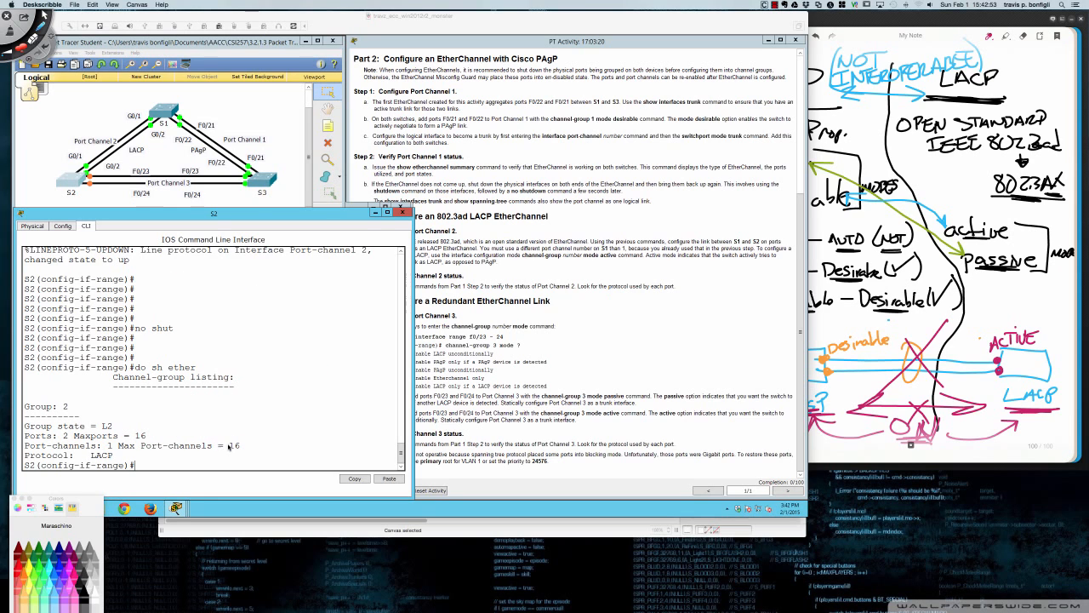
{"action": "left_click", "coordinate": [265, 425]}
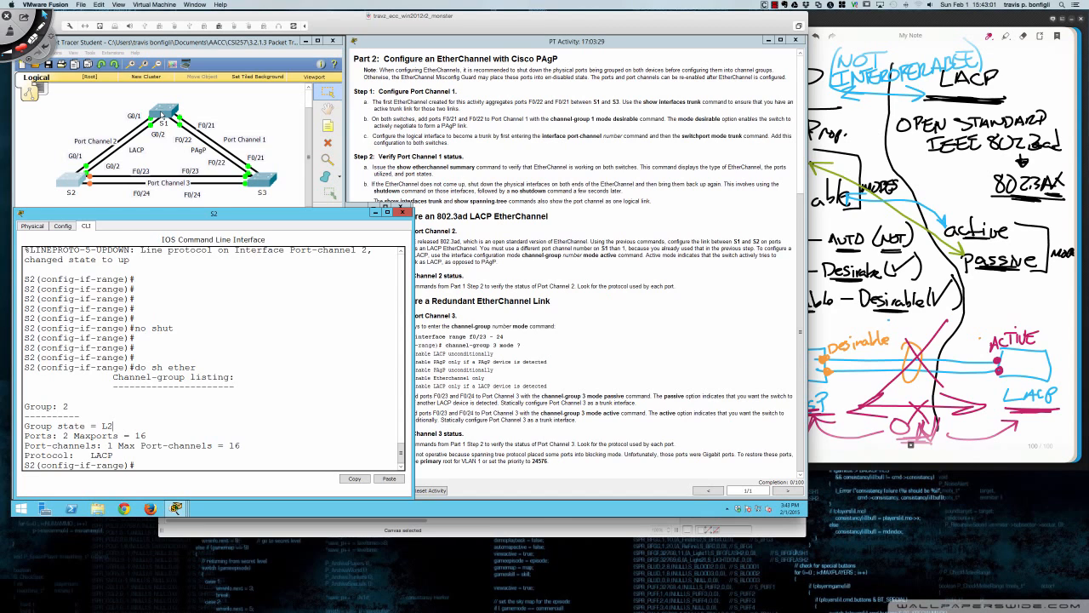
Open S1's command line and run do sh ether to list its channel groups.
{"action": "left_click", "coordinate": [161, 113]}
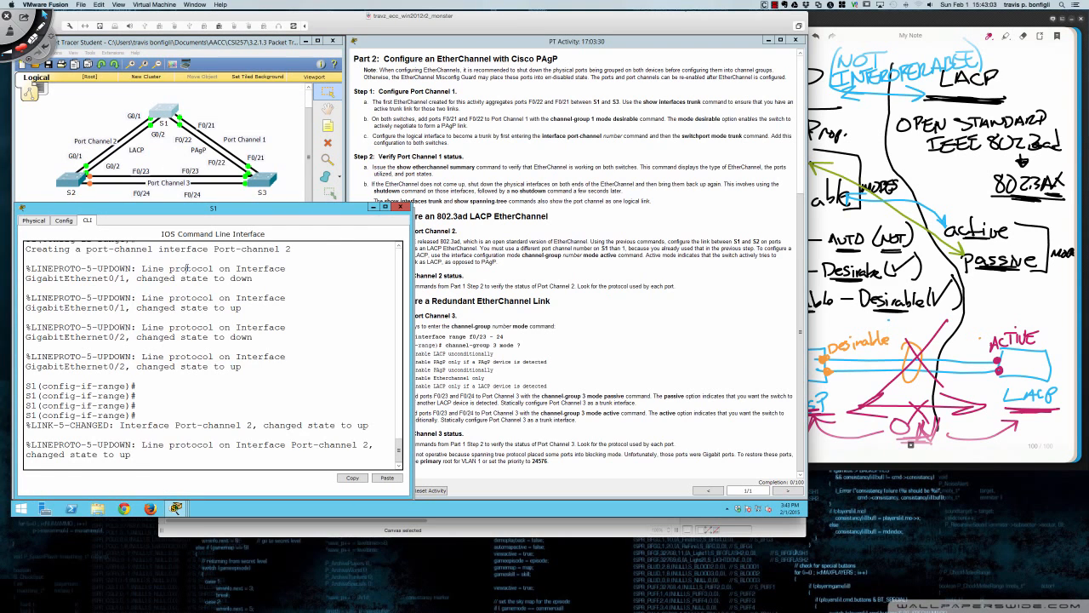
{"action": "key", "text": "Return"}
{"action": "key", "text": "Return"}
{"action": "key", "text": "Return"}
{"action": "key", "text": "Return"}
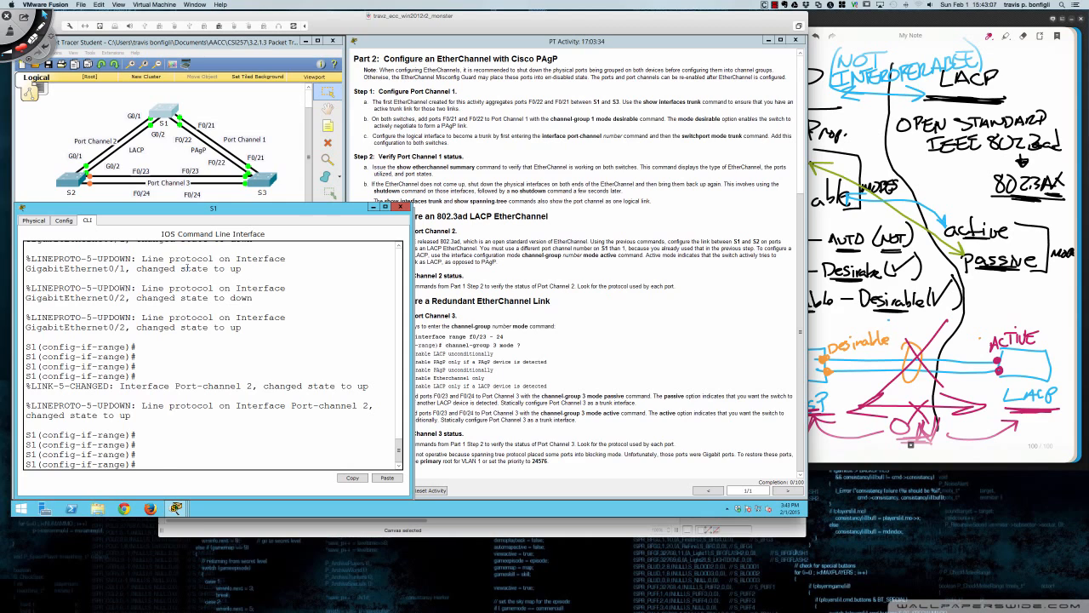
{"action": "type", "text": "do sh ether"}
{"action": "key", "text": "Return"}
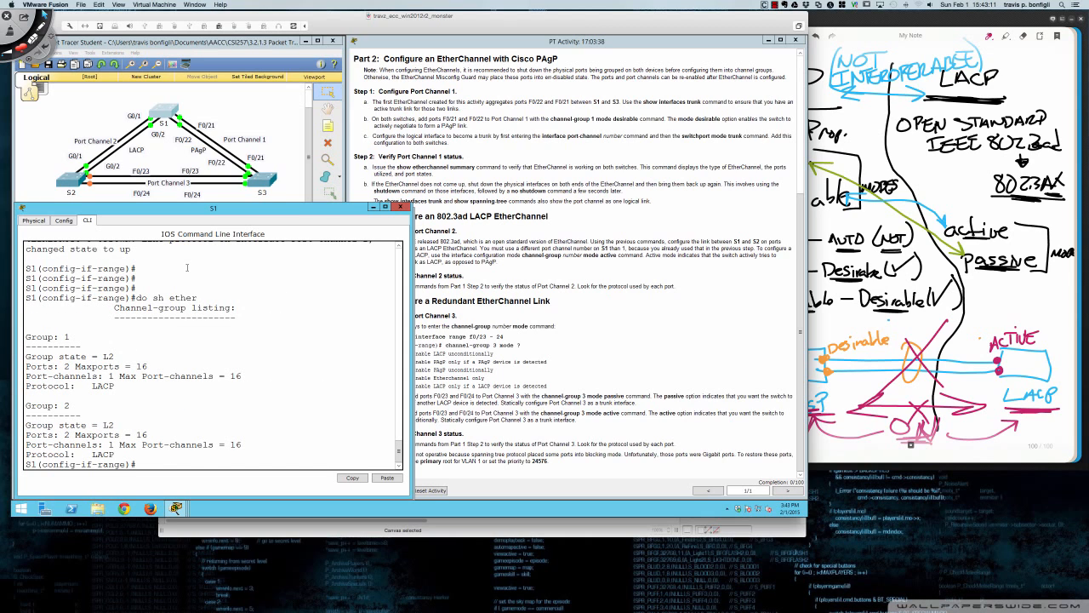
Run do sh run on S1 and page through the running configuration to its end.
{"action": "type", "text": "do sh run"}
{"action": "key", "text": "Return"}
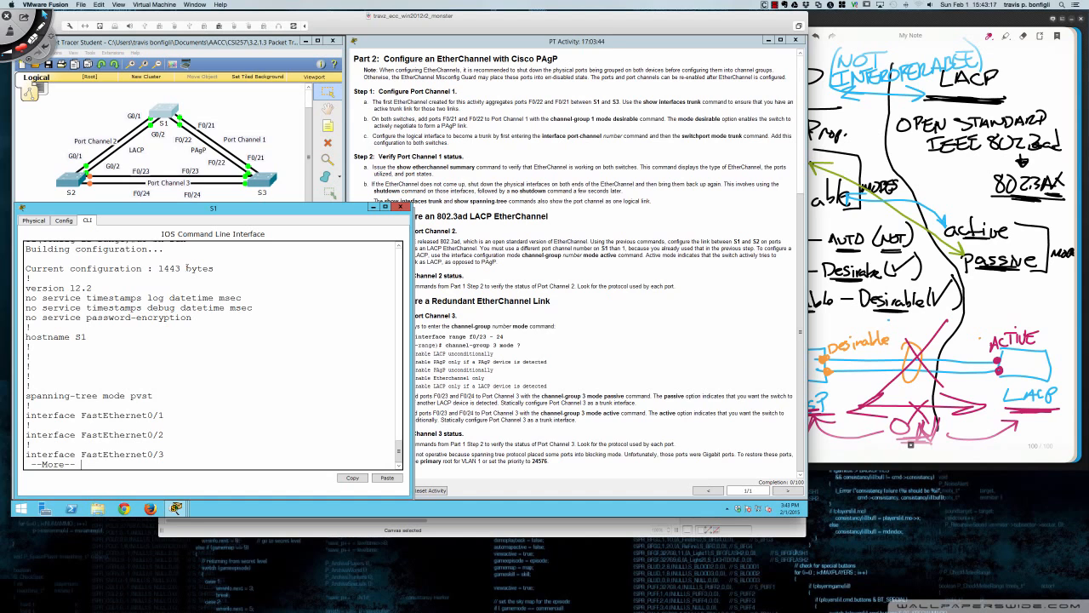
{"action": "key", "text": "space"}
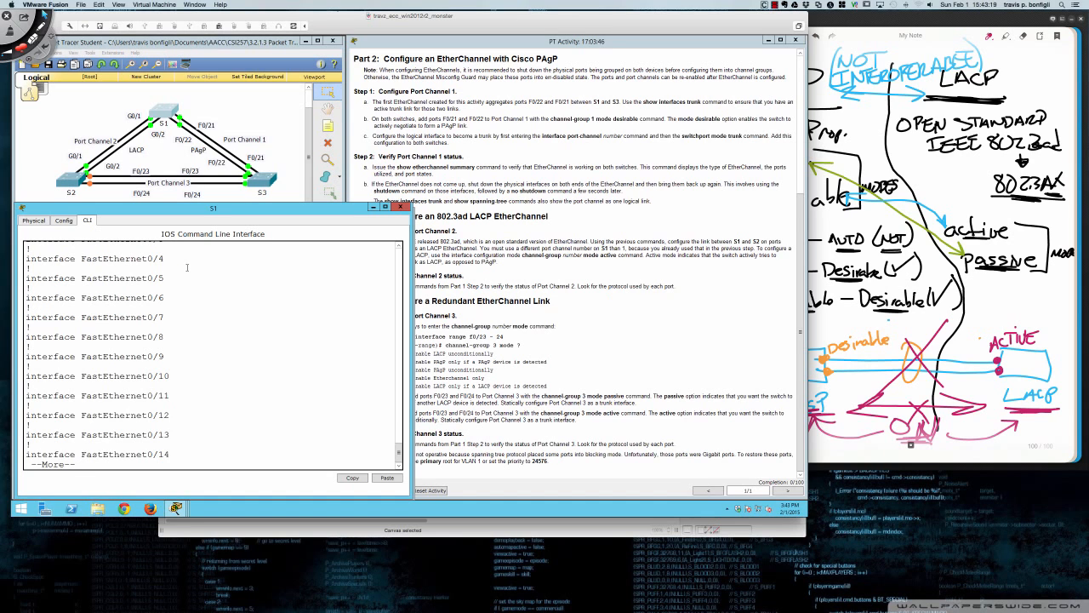
{"action": "key", "text": "space"}
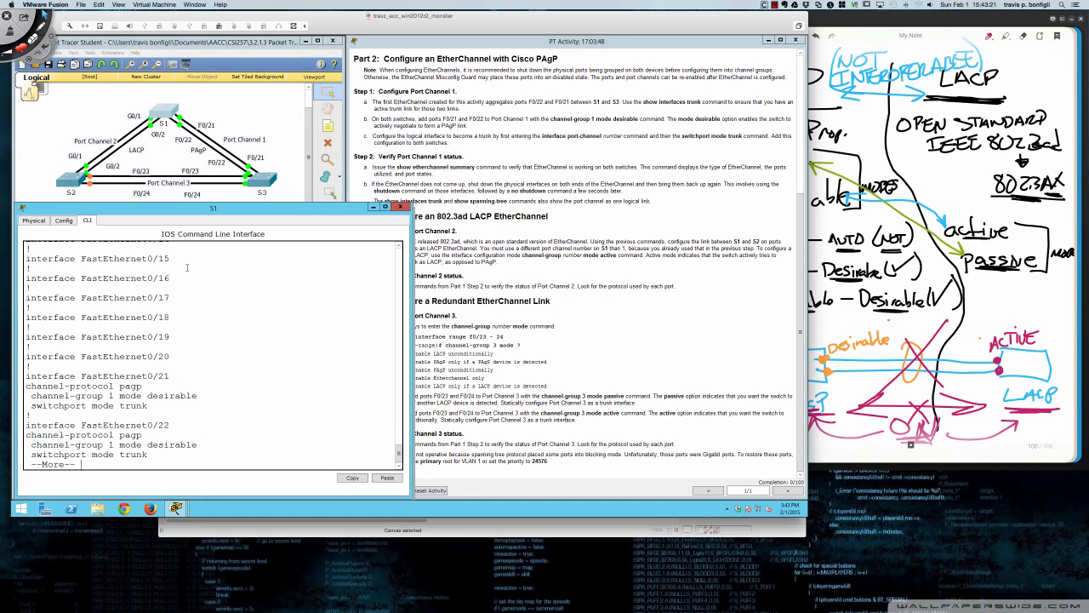
{"action": "key", "text": "space"}
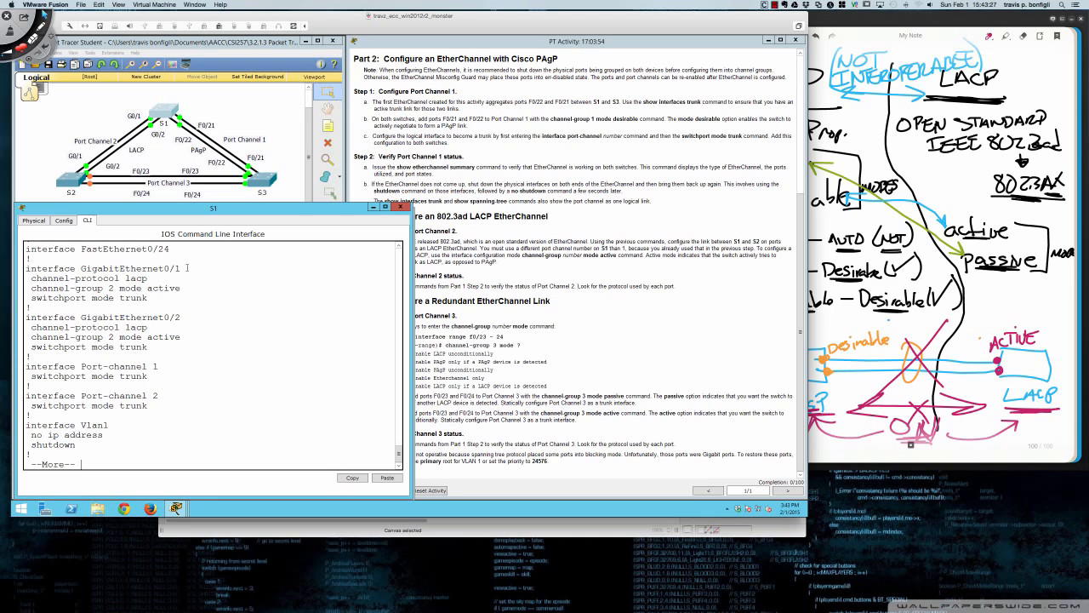
{"action": "key", "text": "space"}
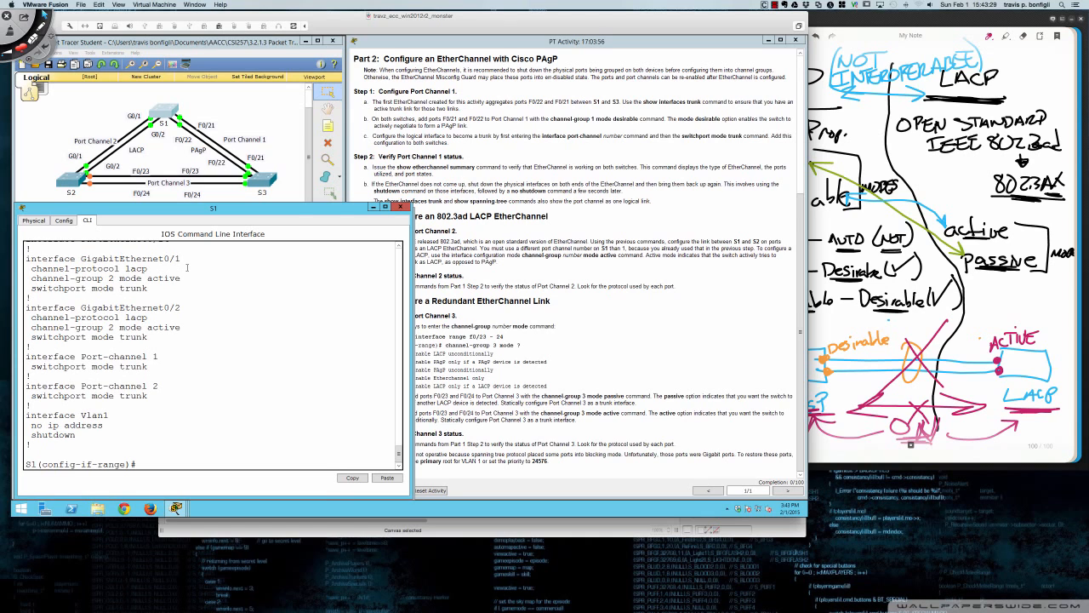
Display S1's EtherChannel summary with do sh ether summ.
{"action": "key", "text": "Return"}
{"action": "key", "text": "Return"}
{"action": "key", "text": "Return"}
{"action": "key", "text": "Return"}
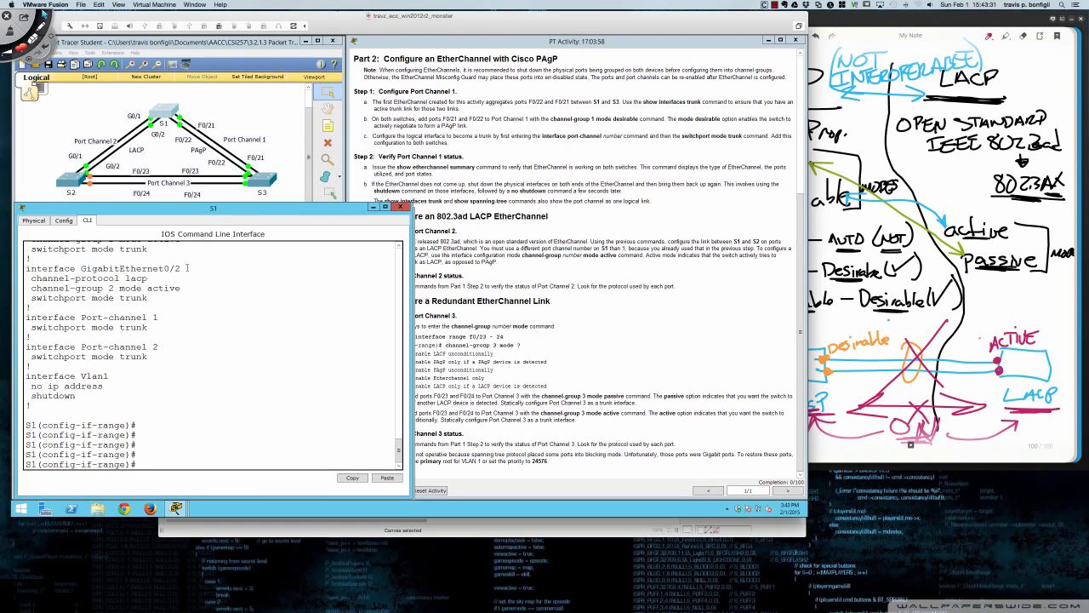
{"action": "type", "text": "do sh ether summ"}
{"action": "key", "text": "Return"}
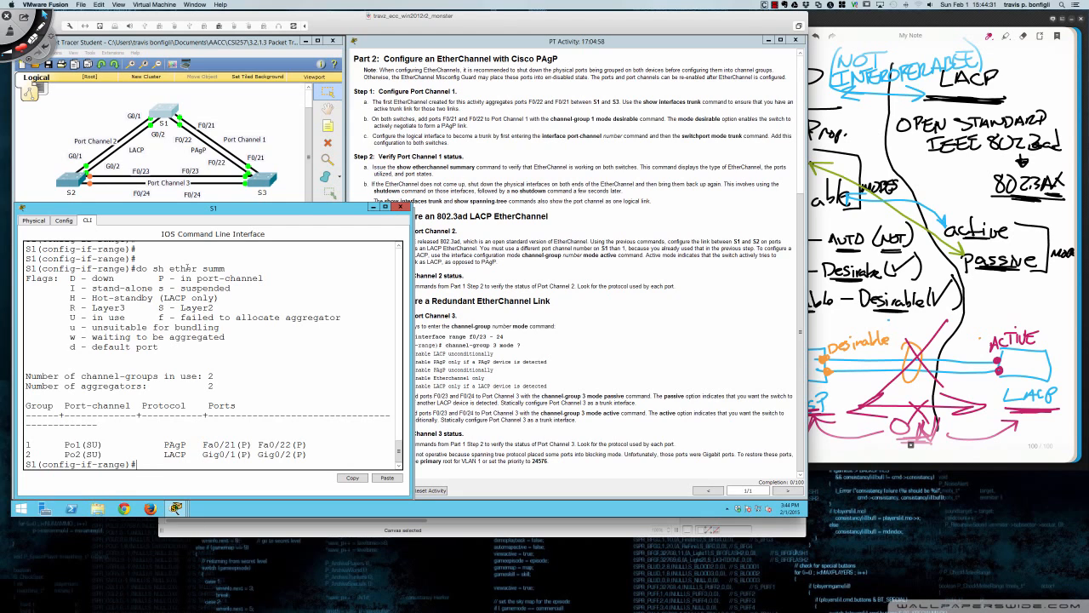
With Deskscribble, draw arrows from LACP to "Juniper EX3200" and from PAgP to "Cisco 6500" on the summary output.
{"action": "key", "text": "ctrl+shift+d"}
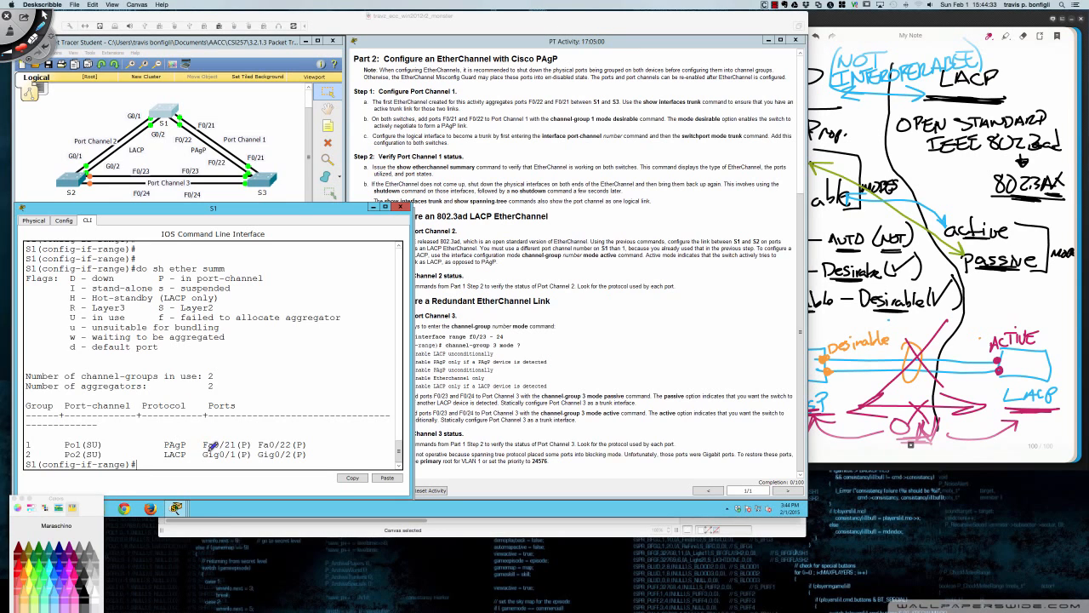
{"action": "mouse_move", "coordinate": [180, 456]}
{"action": "left_mouse_down"}
{"action": "mouse_move", "coordinate": [217, 474]}
{"action": "mouse_move", "coordinate": [273, 460]}
{"action": "left_mouse_up"}
{"action": "mouse_move", "coordinate": [258, 468]}
{"action": "left_mouse_down"}
{"action": "mouse_move", "coordinate": [257, 458]}
{"action": "mouse_move", "coordinate": [296, 453]}
{"action": "left_mouse_up"}
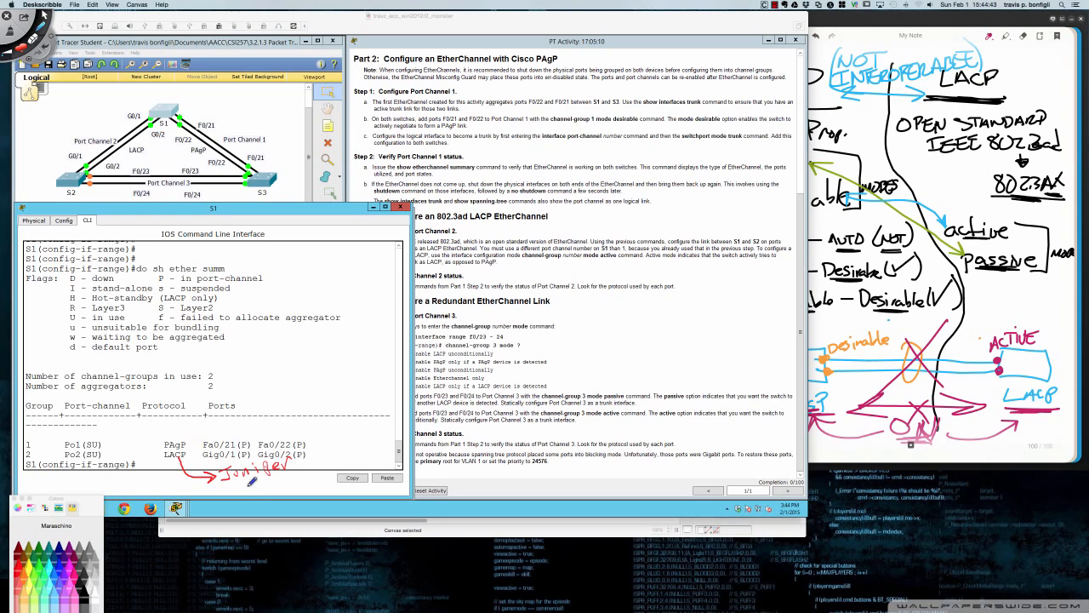
{"action": "mouse_move", "coordinate": [252, 482]}
{"action": "left_mouse_down"}
{"action": "mouse_move", "coordinate": [292, 477]}
{"action": "mouse_move", "coordinate": [311, 460]}
{"action": "left_mouse_up"}
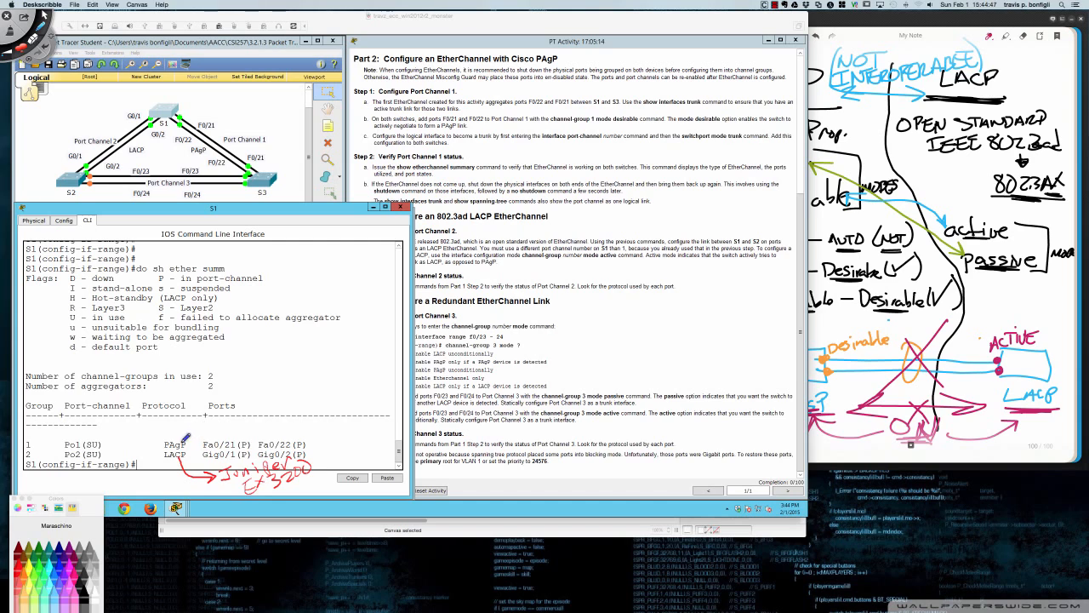
{"action": "mouse_move", "coordinate": [184, 435]}
{"action": "left_mouse_down"}
{"action": "mouse_move", "coordinate": [295, 367]}
{"action": "mouse_move", "coordinate": [286, 374]}
{"action": "mouse_move", "coordinate": [301, 353]}
{"action": "mouse_move", "coordinate": [316, 357]}
{"action": "mouse_move", "coordinate": [318, 379]}
{"action": "mouse_move", "coordinate": [328, 364]}
{"action": "mouse_move", "coordinate": [344, 379]}
{"action": "mouse_move", "coordinate": [365, 367]}
{"action": "left_mouse_up"}
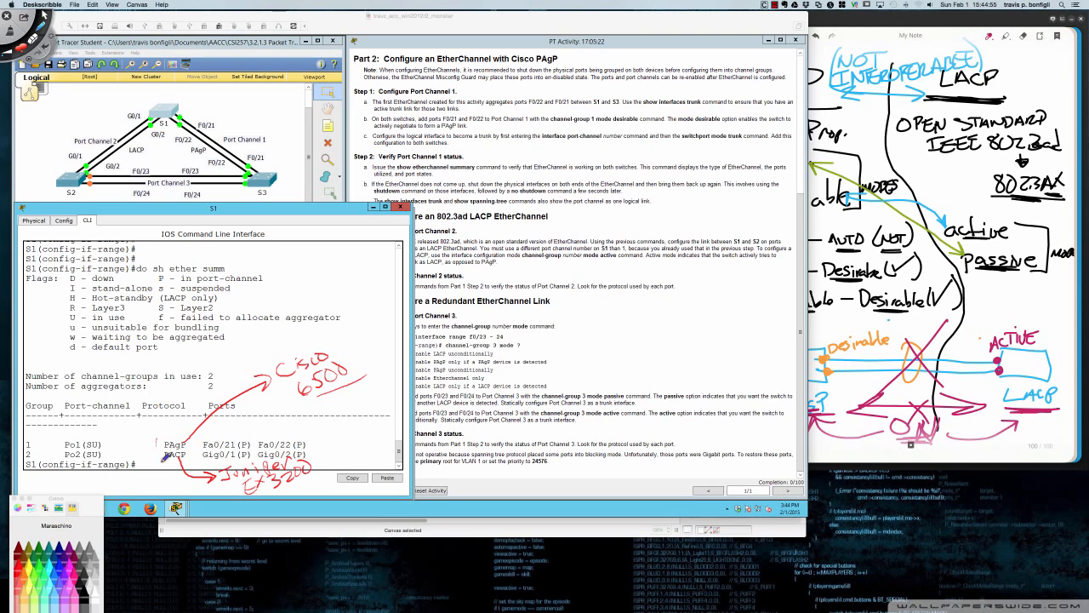
Mark beside the PAgP and LACP entries, clear all annotations, and return to S1's command line.
{"action": "left_click_drag", "start_coordinate": [164, 457], "coordinate": [167, 464]}
{"action": "key", "text": "Delete"}
{"action": "key", "text": "Escape"}
{"action": "left_click", "coordinate": [239, 448]}
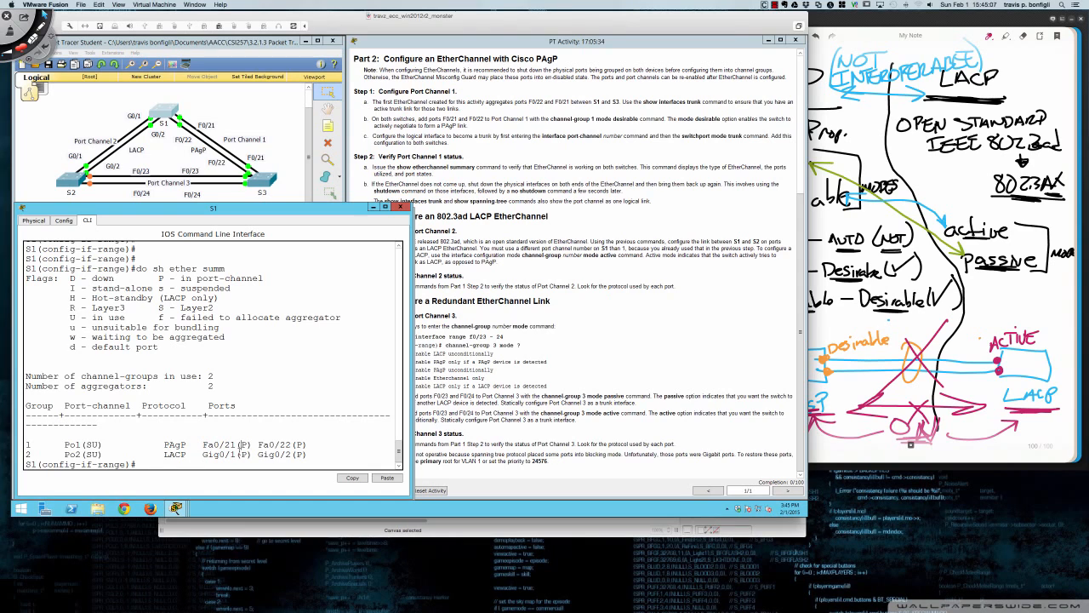
Consult the Part 4 instructions for Port Channel 3 and select interface range fa0/23 - 24 on S2.
{"action": "left_click", "coordinate": [533, 277]}
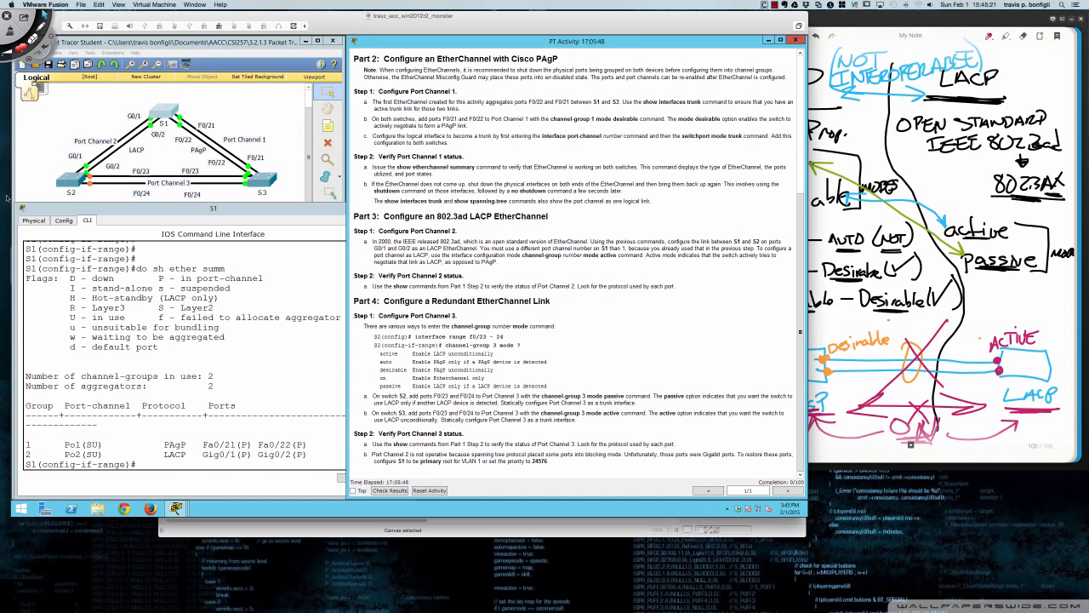
{"action": "left_click", "coordinate": [65, 181]}
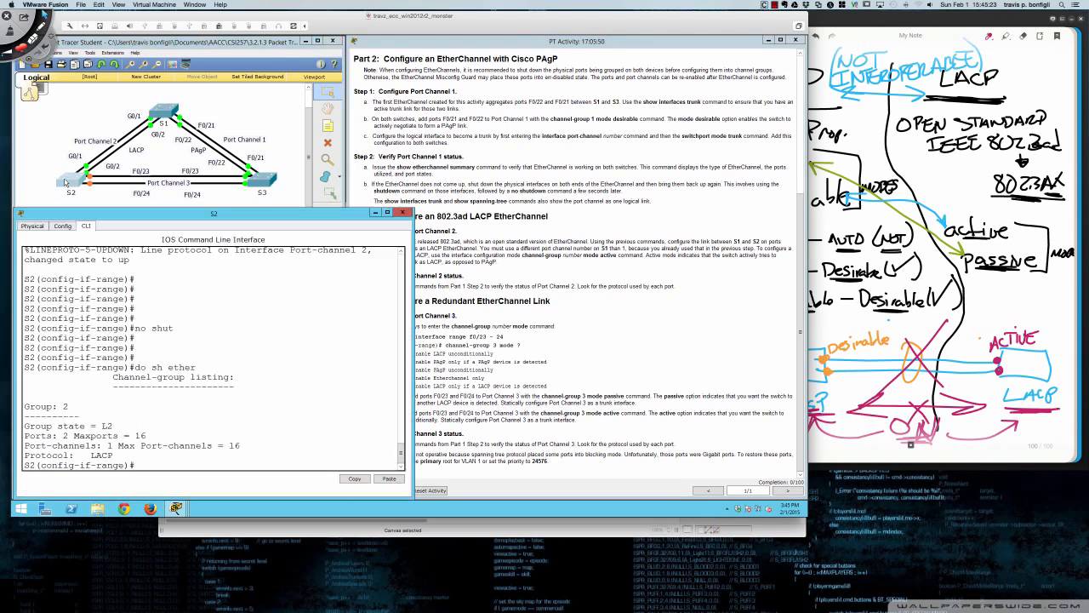
{"action": "left_click", "coordinate": [421, 343]}
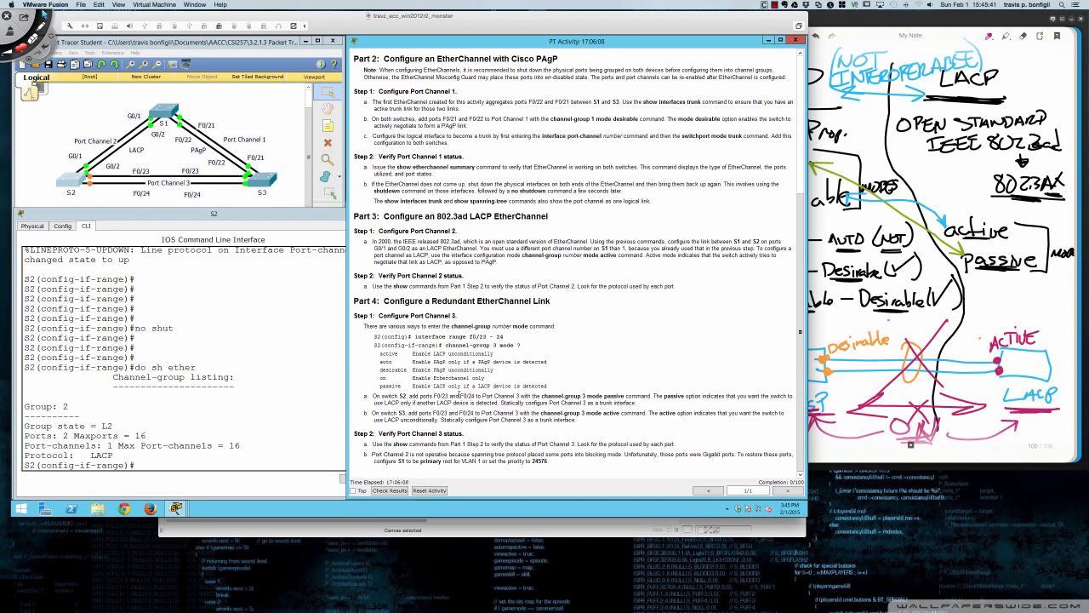
{"action": "left_click", "coordinate": [244, 389]}
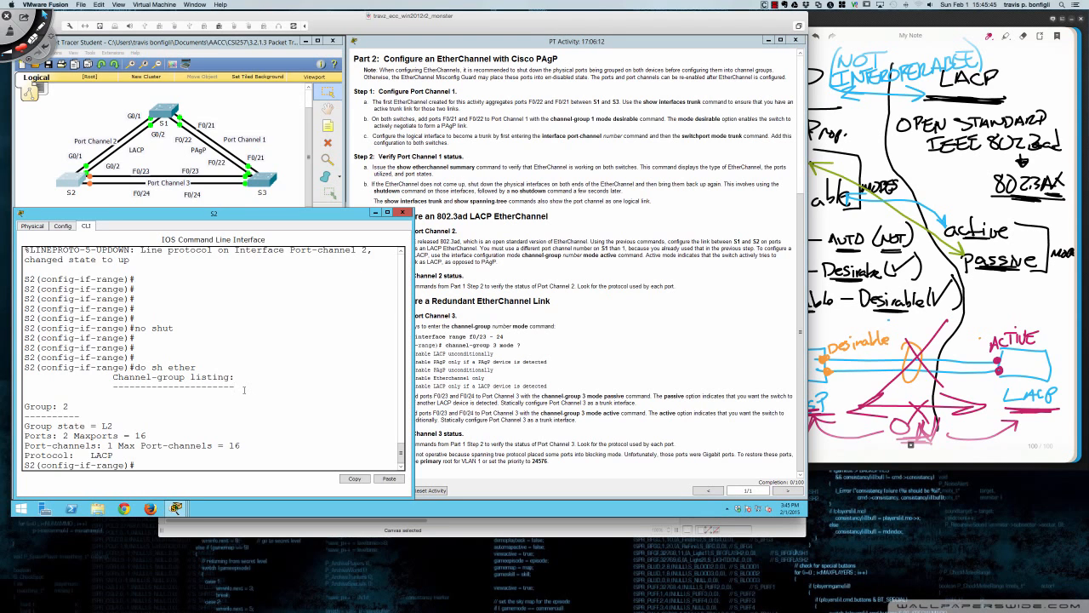
{"action": "key", "text": "Return"}
{"action": "key", "text": "Return"}
{"action": "key", "text": "Return"}
{"action": "type", "text": "int ra fa"}
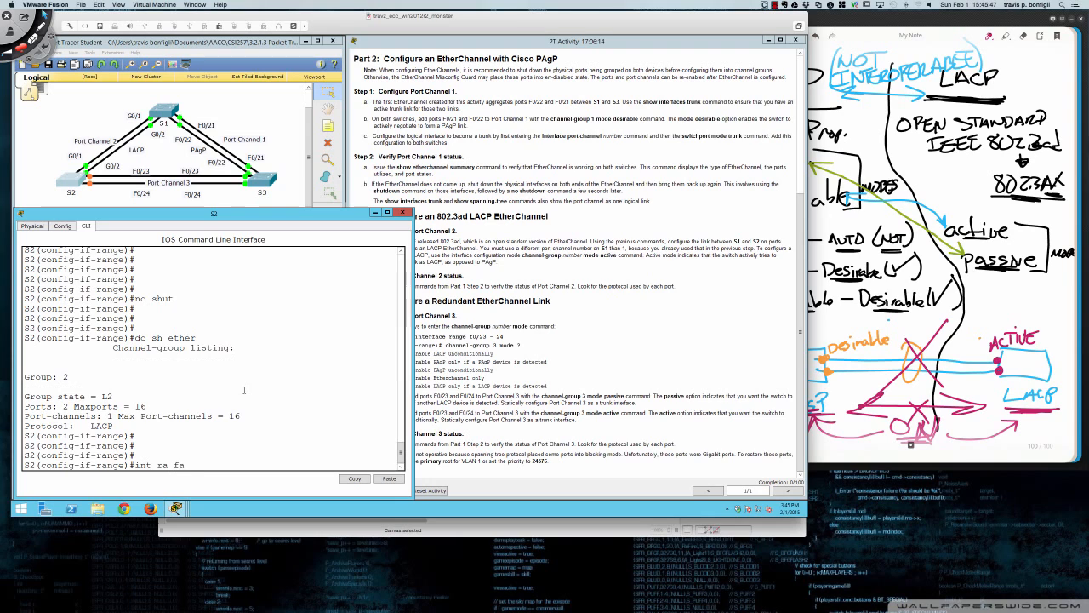
{"action": "type", "text": "0/23 - 24"}
{"action": "key", "text": "Return"}
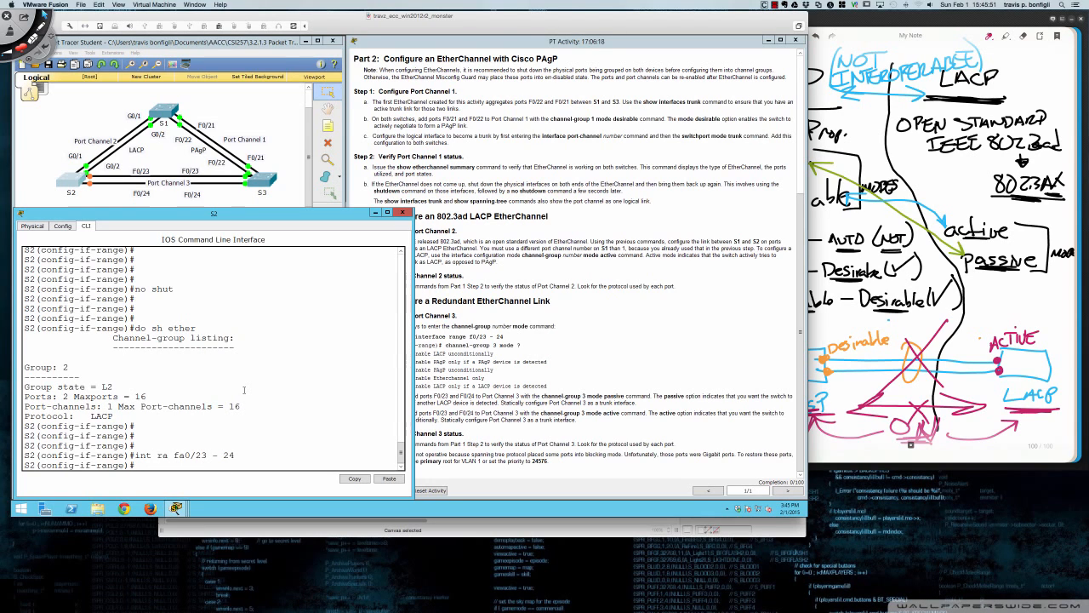
Set the channel protocol of S2's fa0/23 - 24 range to LACP with channel-protocol lacp.
{"action": "type", "text": "channel-p"}
{"action": "key", "text": "Tab"}
{"action": "type", "text": "lacp"}
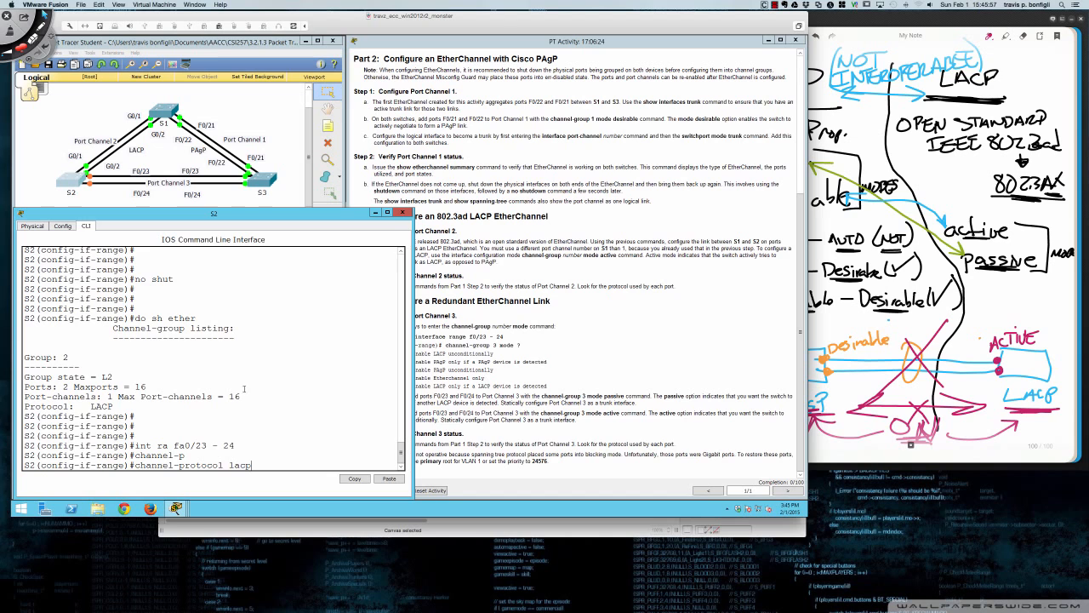
{"action": "scroll", "coordinate": [230, 379], "scroll_direction": "up", "scroll_amount": 2}
{"action": "scroll", "coordinate": [230, 378], "scroll_direction": "down", "scroll_amount": 3}
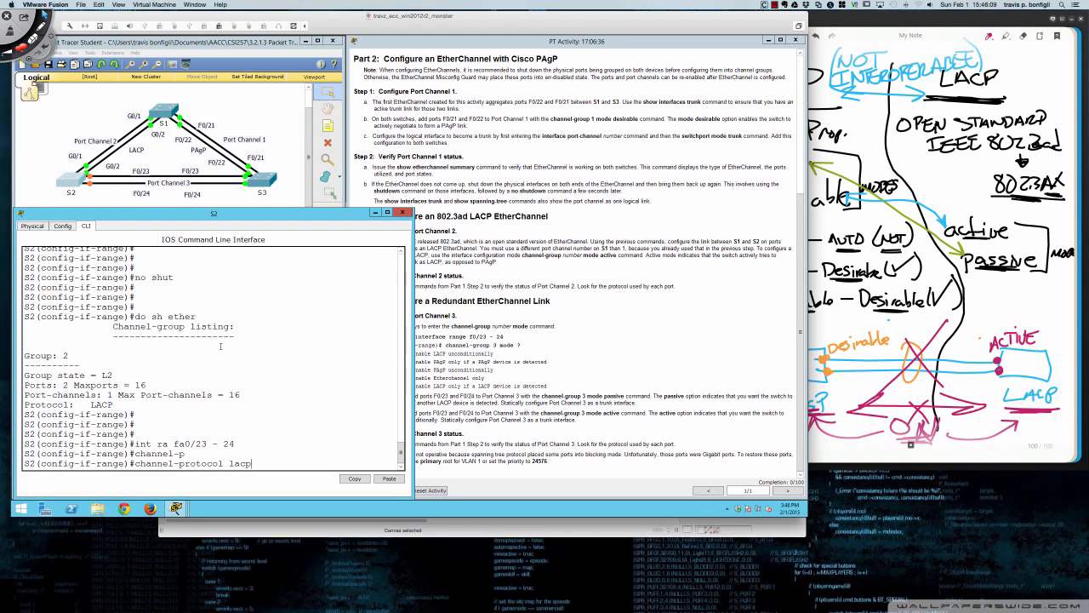
{"action": "key", "text": "Return"}
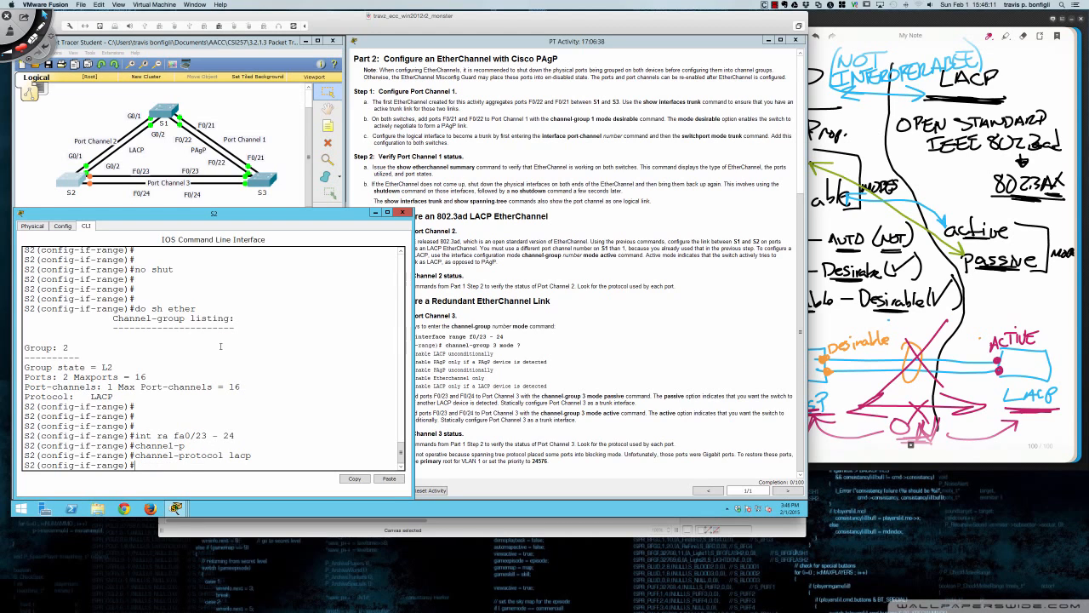
Check the Part 4 instructions for the required mode and add S2's fa0/23 - 24 range to channel group 3 in passive mode.
{"action": "key", "text": "Return"}
{"action": "key", "text": "Return"}
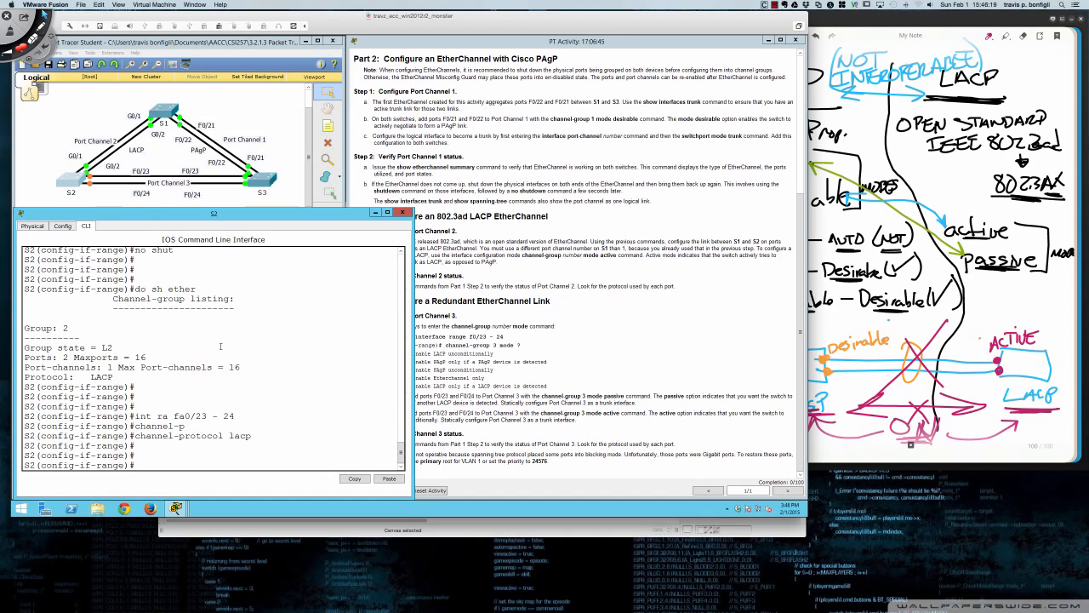
{"action": "type", "text": "chan"}
{"action": "type", "text": "nel-g"}
{"action": "type", "text": " 3"}
{"action": "type", "text": " mod"}
{"action": "key", "text": "BackSpace"}
{"action": "key", "text": "BackSpace"}
{"action": "key", "text": "BackSpace"}
{"action": "key", "text": "BackSpace"}
{"action": "key", "text": "BackSpace"}
{"action": "key", "text": "BackSpace"}
{"action": "key", "text": "BackSpace"}
{"action": "key", "text": "BackSpace"}
{"action": "type", "text": "r"}
{"action": "key", "text": "Tab"}
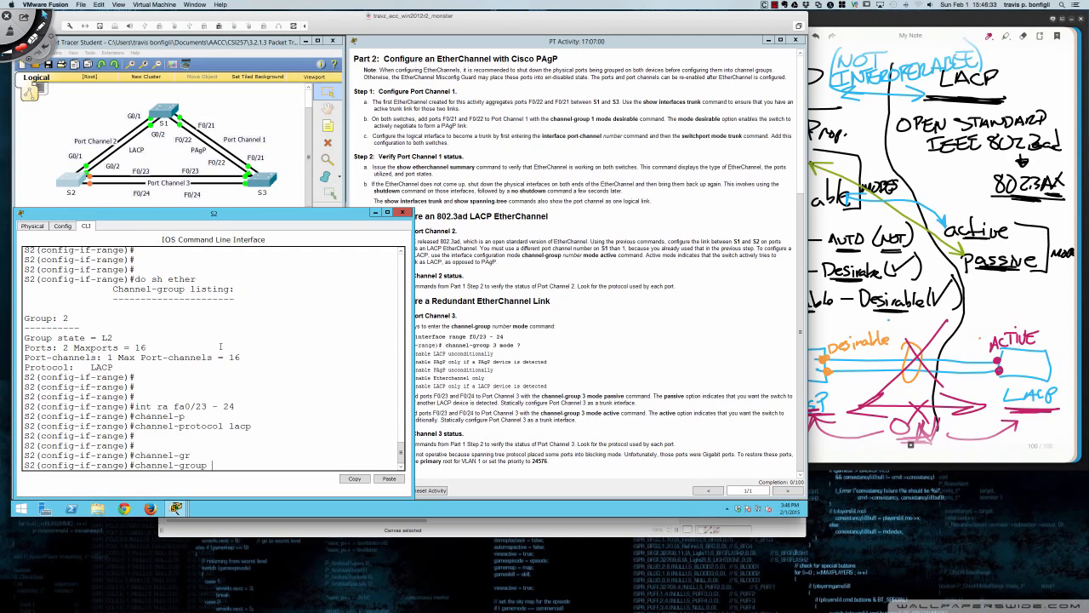
{"action": "type", "text": "3 mode"}
{"action": "left_click", "coordinate": [451, 393]}
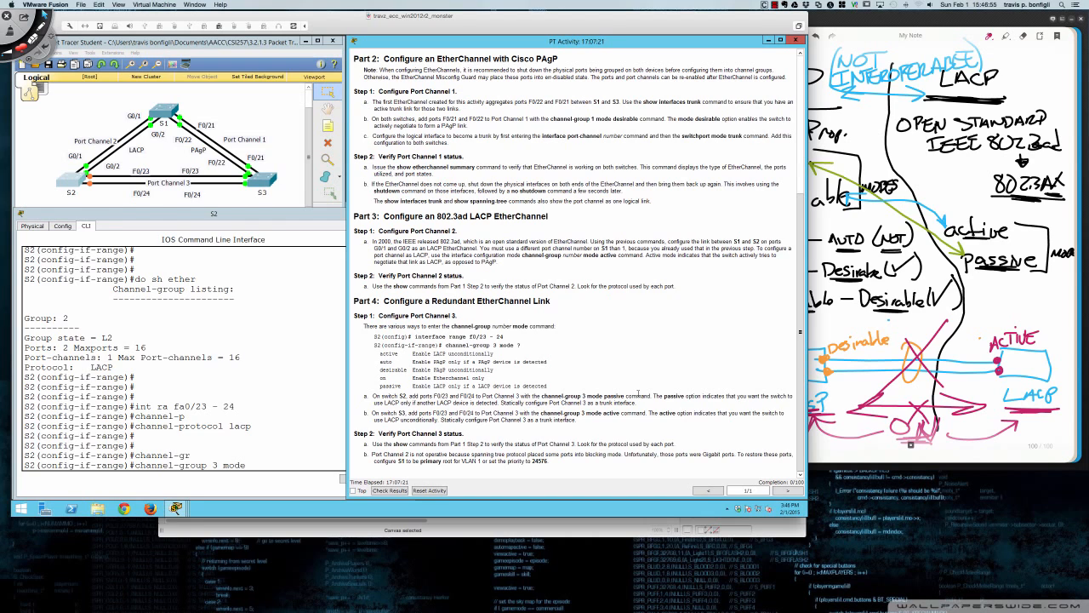
{"action": "left_click", "coordinate": [311, 391]}
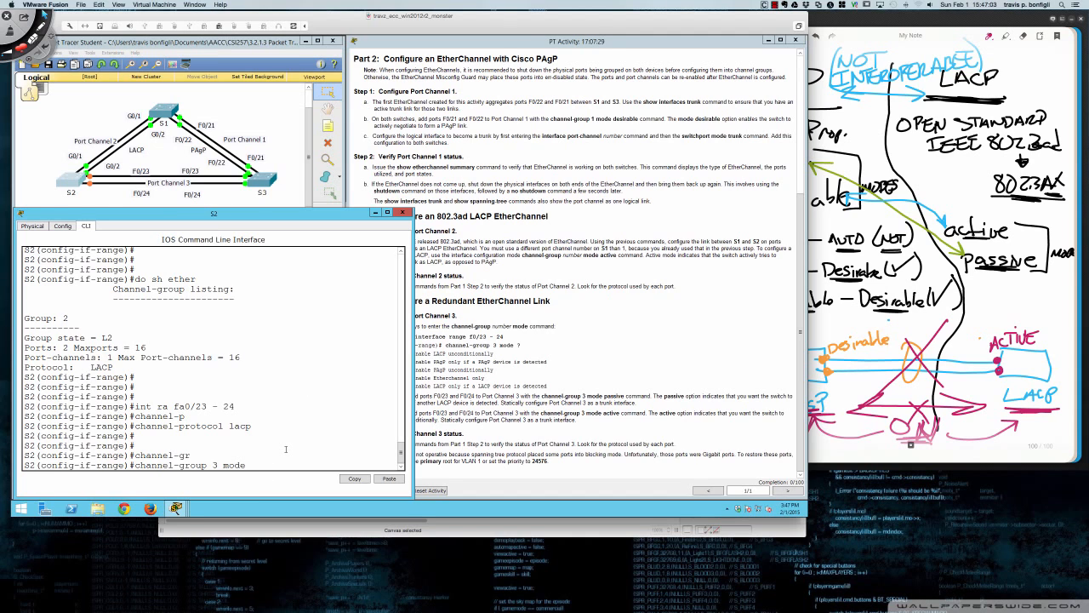
{"action": "type", "text": "pas"}
{"action": "key", "text": "Tab"}
{"action": "key", "text": "Return"}
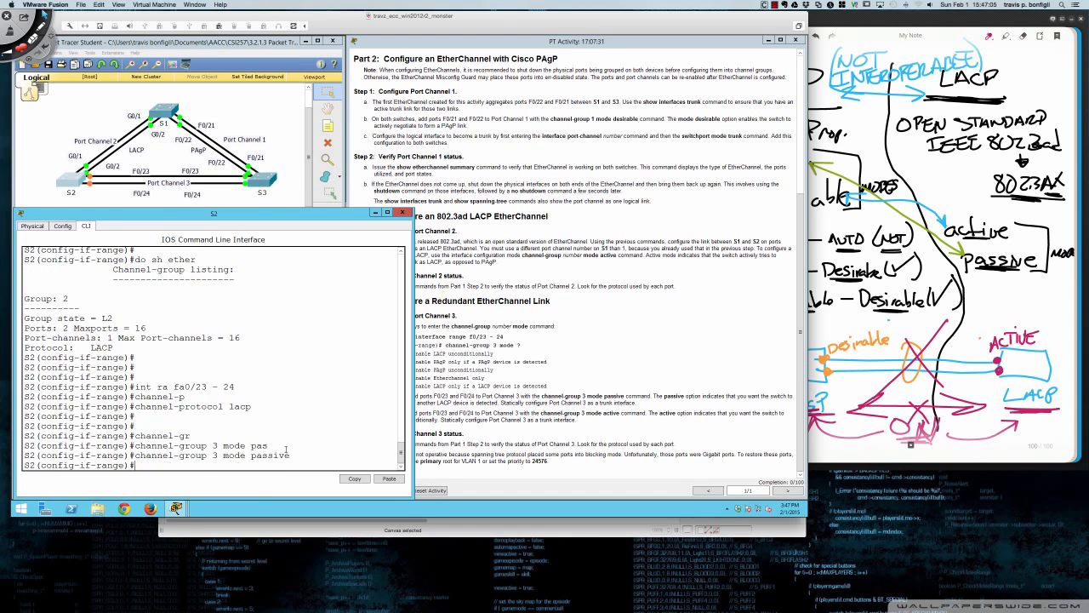
{"action": "key", "text": "Return"}
{"action": "key", "text": "Return"}
{"action": "key", "text": "Return"}
{"action": "key", "text": "Return"}
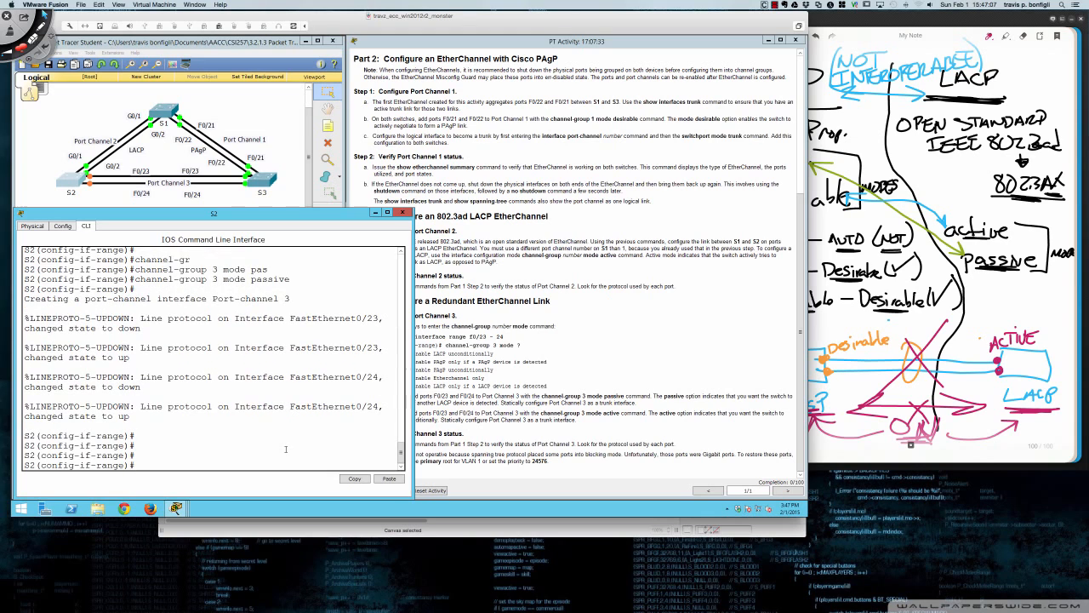
Configure S2's logical interface po3 as a trunk with switchport mode trunk.
{"action": "type", "text": "int po3"}
{"action": "key", "text": "Return"}
{"action": "type", "text": "swi"}
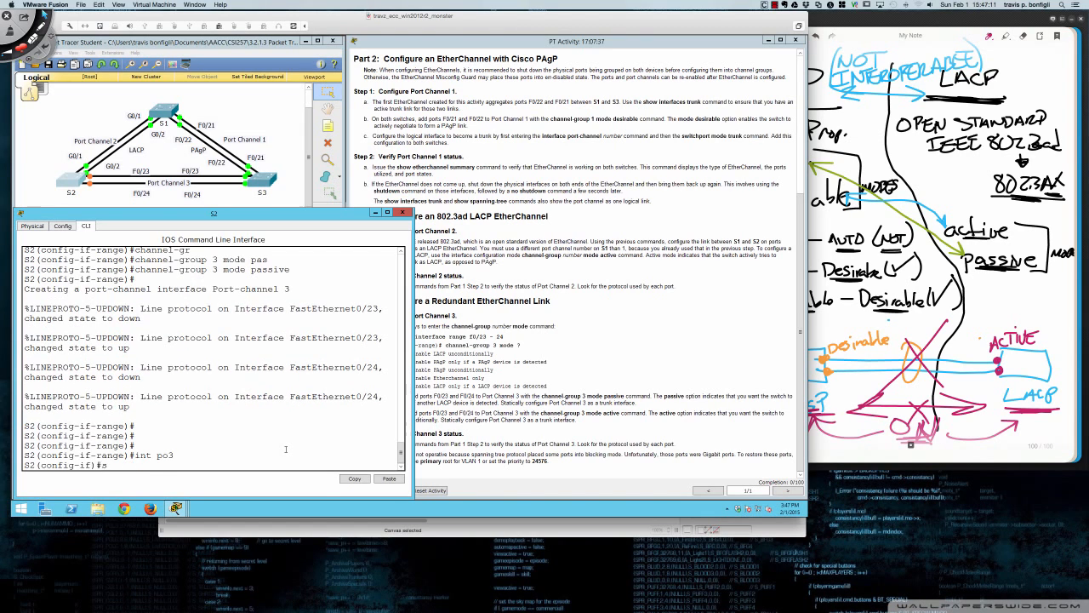
{"action": "key", "text": "Tab"}
{"action": "type", "text": "mode trunk"}
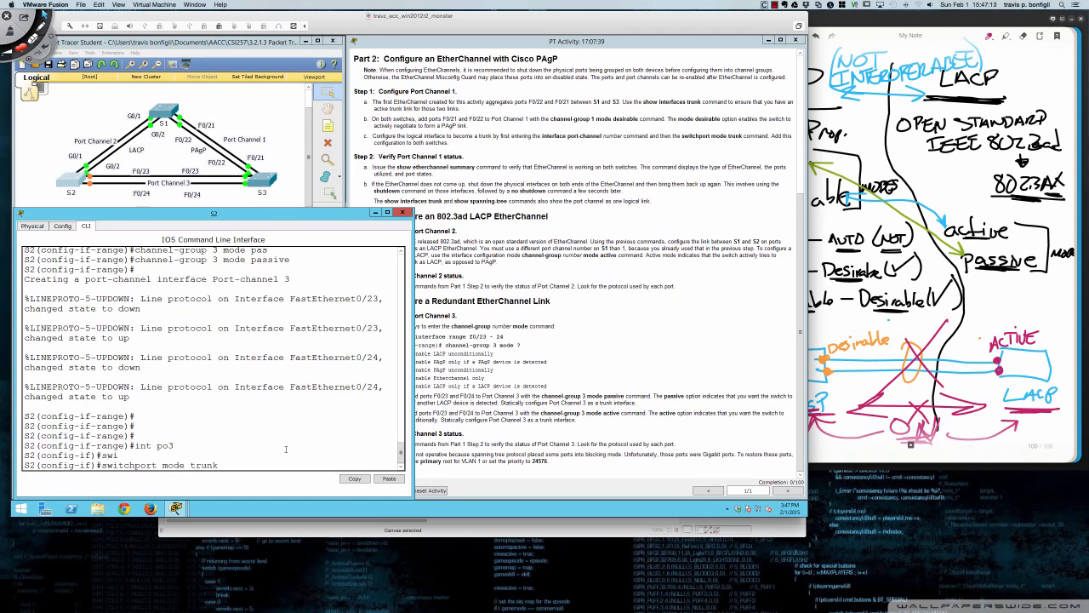
{"action": "key", "text": "Return"}
{"action": "key", "text": "Return"}
{"action": "key", "text": "Return"}
{"action": "key", "text": "Return"}
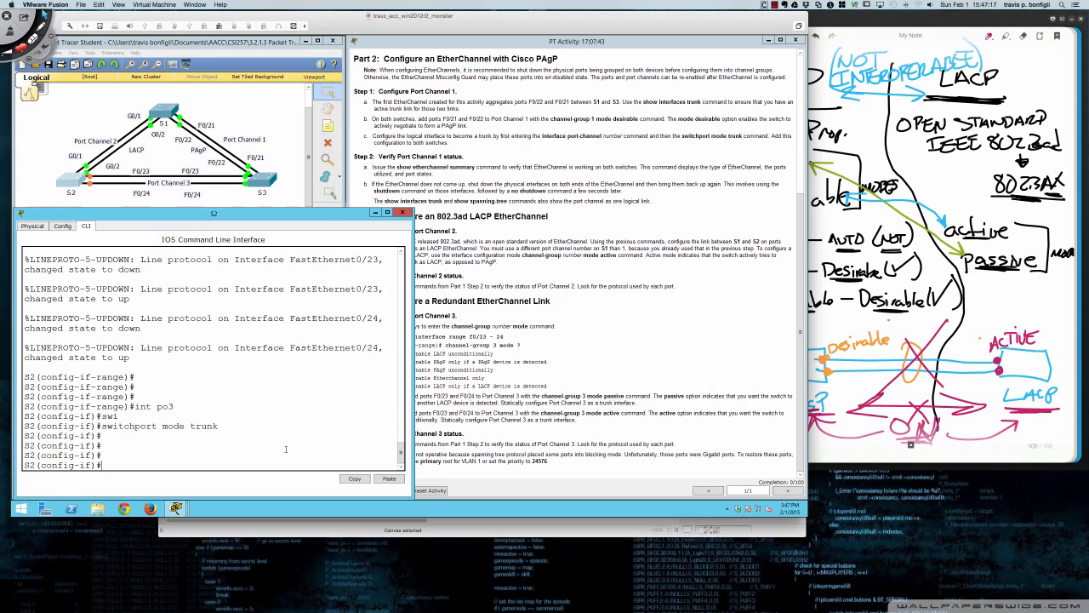
{"action": "key", "text": "Return"}
{"action": "key", "text": "Return"}
{"action": "key", "text": "Return"}
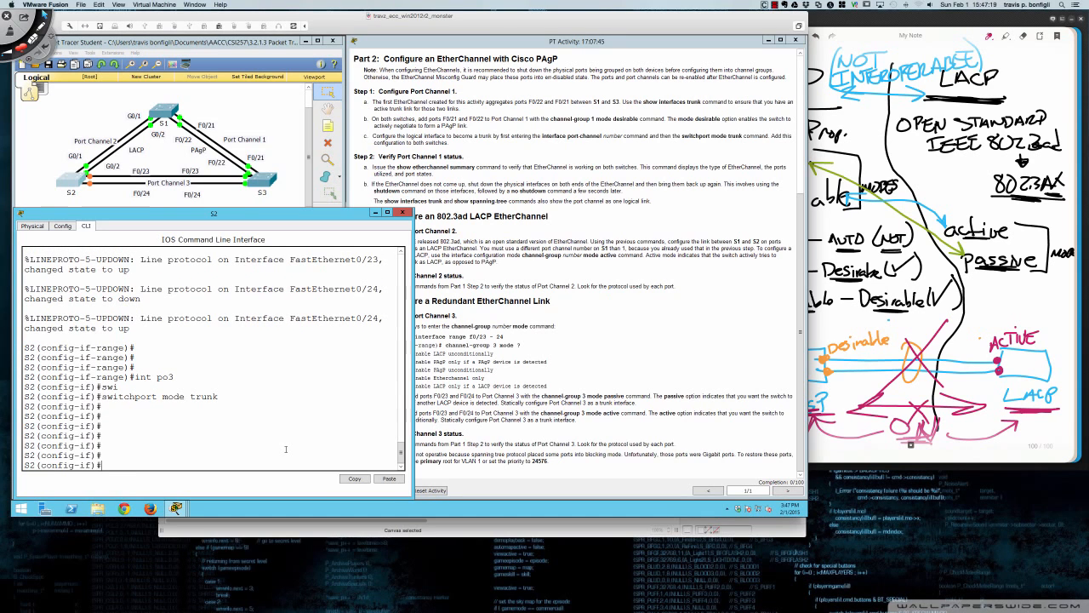
Display the EtherChannel listing and the EtherChannel summary on S2 to examine Port Channel 3's status.
{"action": "type", "text": "do sh ether"}
{"action": "key", "text": "Return"}
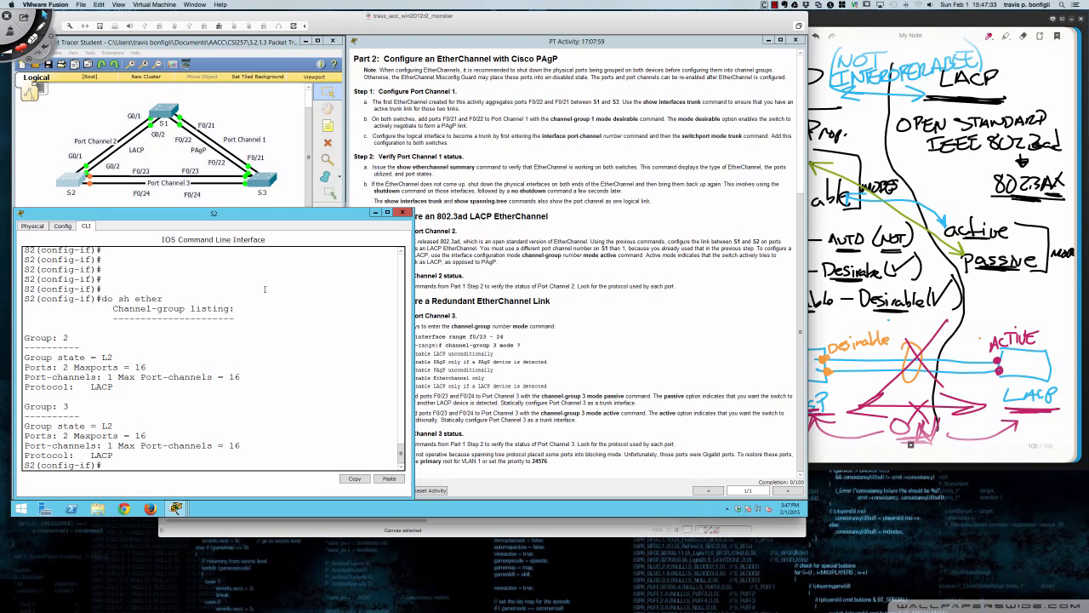
{"action": "type", "text": "do sh ether summ"}
{"action": "key", "text": "Return"}
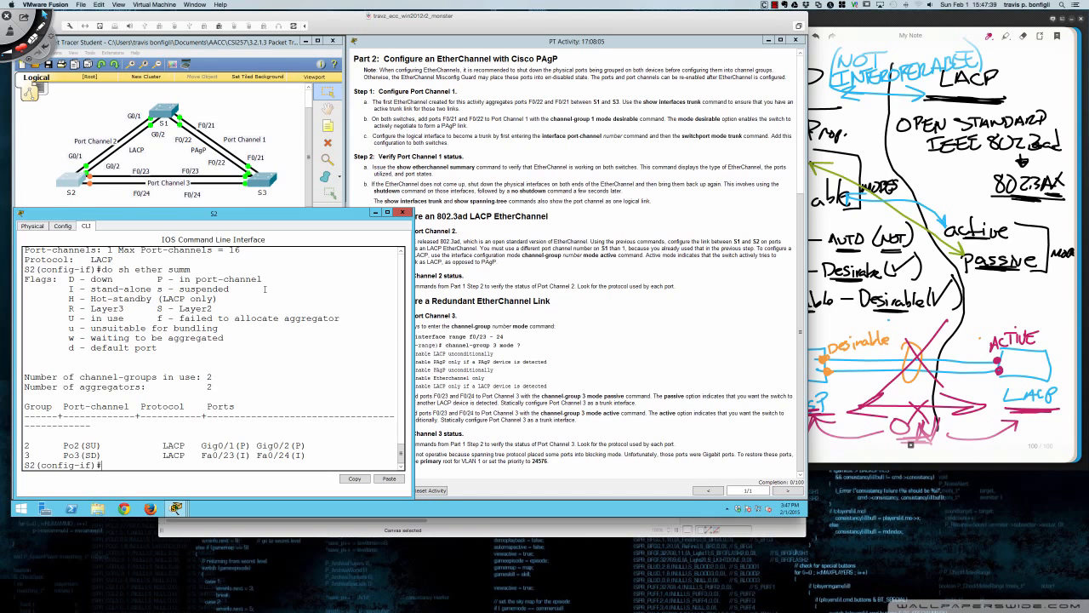
With Deskscribble, draw an arrow from Fa0/24(I) to an underlined "No Partner" note, underline Fa0/23, and circle the stand-alone flag.
{"action": "key", "text": "super+Tab"}
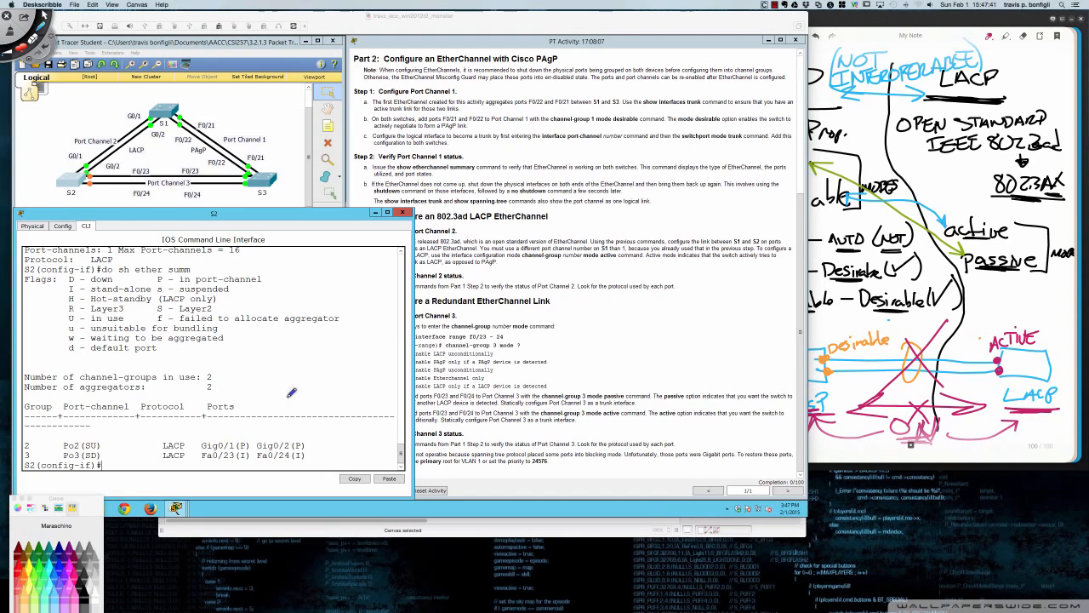
{"action": "mouse_move", "coordinate": [304, 447]}
{"action": "left_mouse_down"}
{"action": "mouse_move", "coordinate": [342, 368]}
{"action": "mouse_move", "coordinate": [380, 348]}
{"action": "left_mouse_up"}
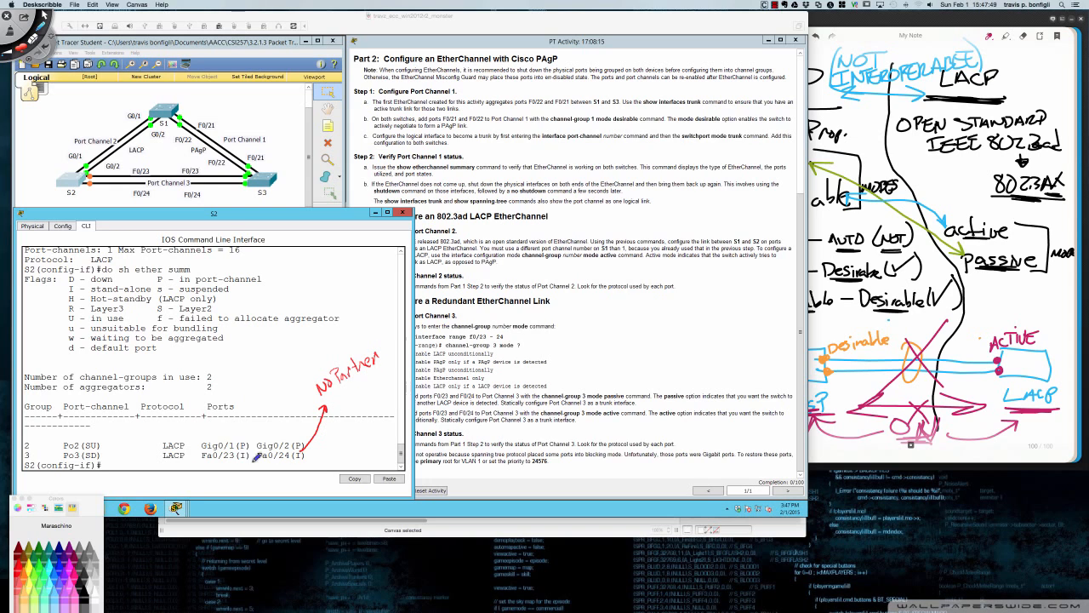
{"action": "mouse_move", "coordinate": [218, 460]}
{"action": "left_mouse_down"}
{"action": "mouse_move", "coordinate": [242, 460]}
{"action": "mouse_move", "coordinate": [216, 461]}
{"action": "left_mouse_up"}
{"action": "mouse_move", "coordinate": [82, 286]}
{"action": "left_mouse_down"}
{"action": "mouse_move", "coordinate": [63, 292]}
{"action": "mouse_move", "coordinate": [163, 284]}
{"action": "mouse_move", "coordinate": [86, 277]}
{"action": "left_mouse_up"}
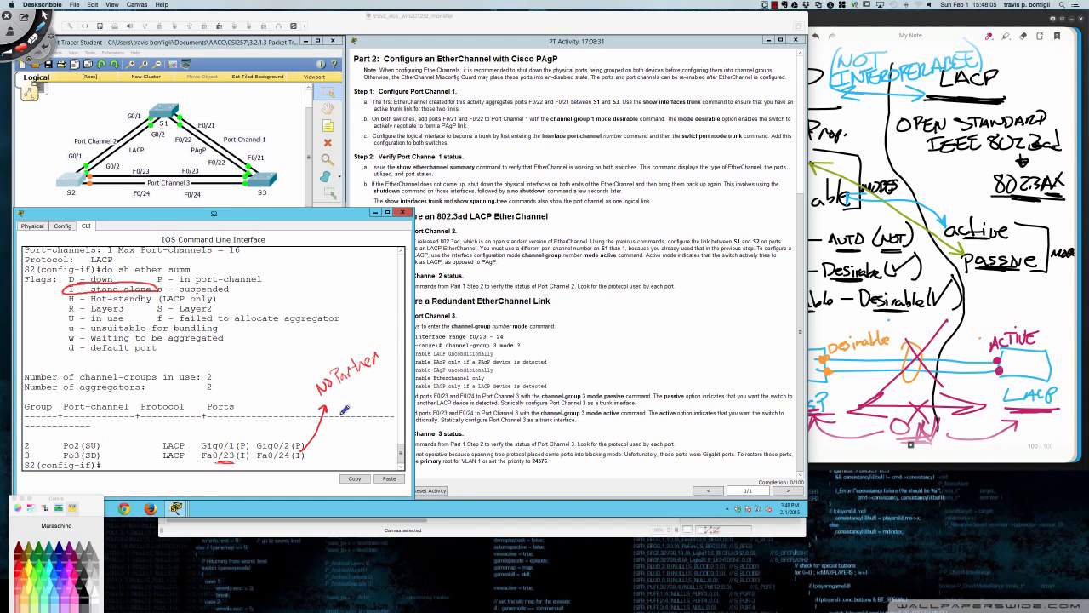
{"action": "left_click_drag", "start_coordinate": [320, 396], "coordinate": [382, 367]}
Circle Po3's SD status, Fa0/23's I flag and the Layer2 and down legend entries, then clear all annotations.
{"action": "mouse_move", "coordinate": [83, 451]}
{"action": "left_mouse_down"}
{"action": "mouse_move", "coordinate": [95, 463]}
{"action": "mouse_move", "coordinate": [102, 449]}
{"action": "left_mouse_up"}
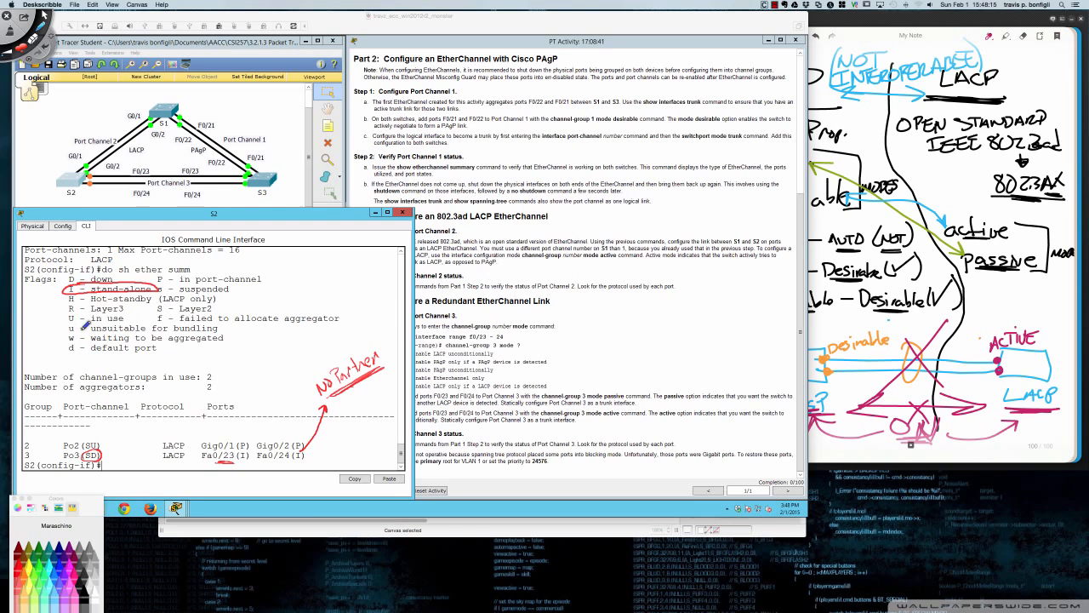
{"action": "mouse_move", "coordinate": [167, 299]}
{"action": "left_mouse_down"}
{"action": "mouse_move", "coordinate": [174, 312]}
{"action": "mouse_move", "coordinate": [215, 308]}
{"action": "mouse_move", "coordinate": [174, 298]}
{"action": "left_mouse_up"}
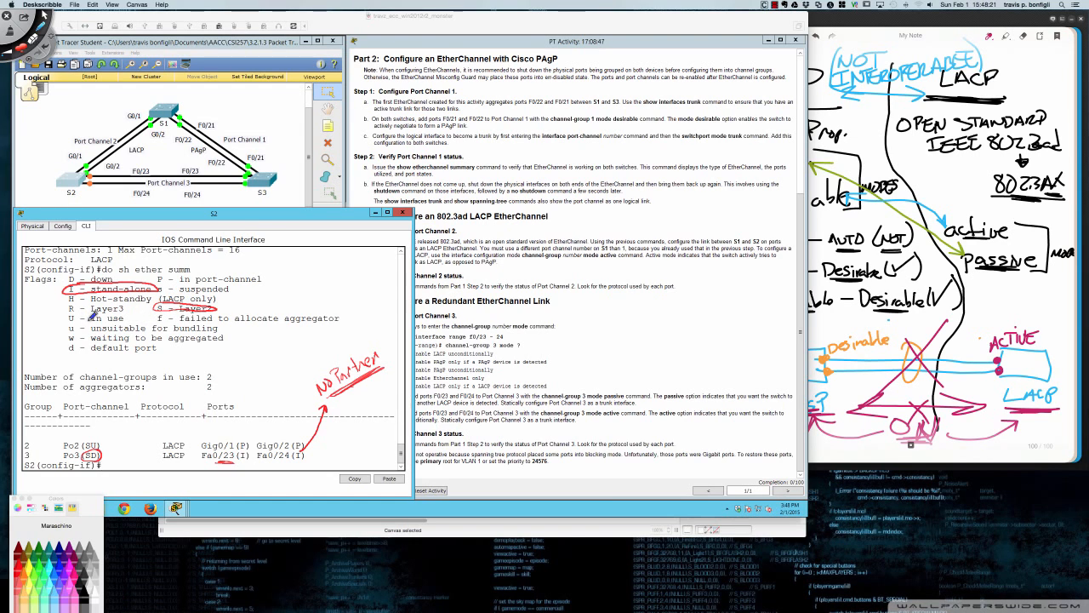
{"action": "mouse_move", "coordinate": [108, 272]}
{"action": "left_mouse_down"}
{"action": "mouse_move", "coordinate": [79, 274]}
{"action": "mouse_move", "coordinate": [94, 286]}
{"action": "mouse_move", "coordinate": [112, 270]}
{"action": "mouse_move", "coordinate": [102, 273]}
{"action": "left_mouse_up"}
{"action": "mouse_move", "coordinate": [247, 450]}
{"action": "left_mouse_down"}
{"action": "mouse_move", "coordinate": [237, 460]}
{"action": "mouse_move", "coordinate": [245, 451]}
{"action": "left_mouse_up"}
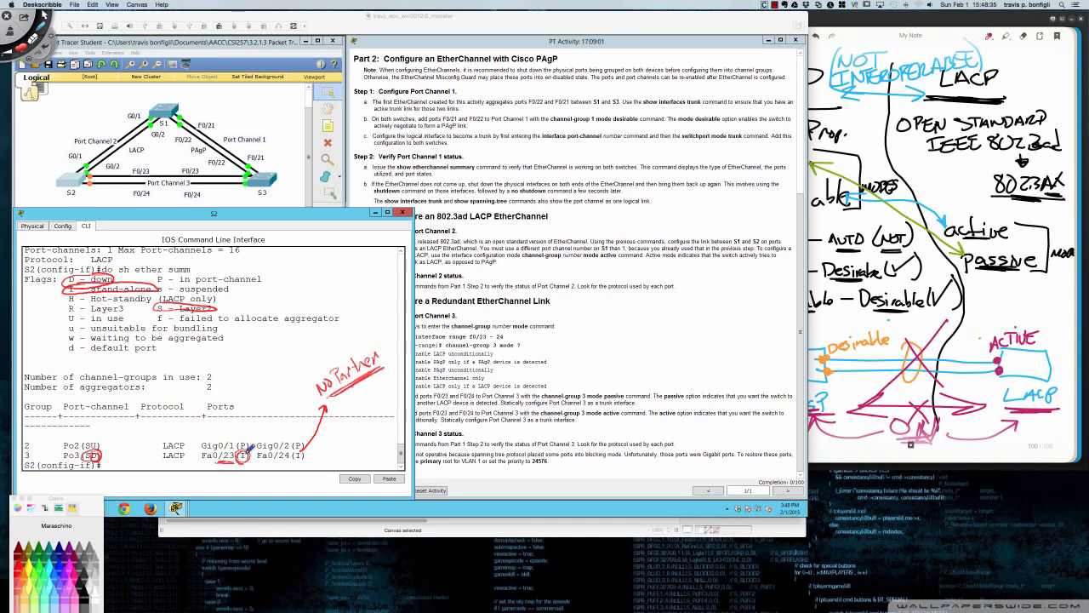
{"action": "key", "text": "Delete"}
{"action": "left_click", "coordinate": [269, 448]}
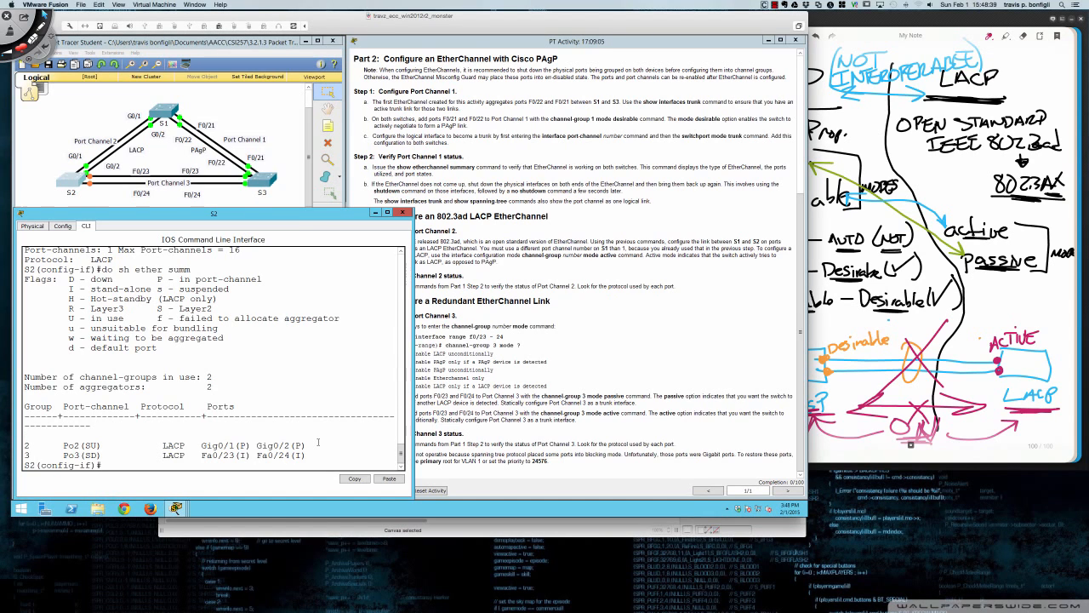
Open S3's command line and enter global configuration mode with en and conf t.
{"action": "left_click", "coordinate": [271, 180]}
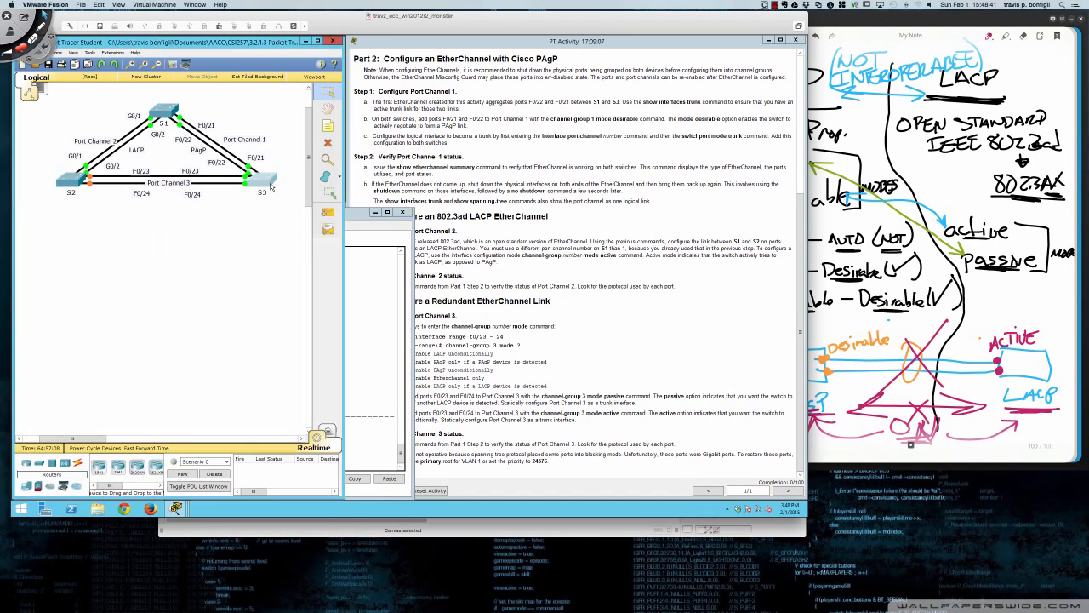
{"action": "key", "text": "Return"}
{"action": "key", "text": "Return"}
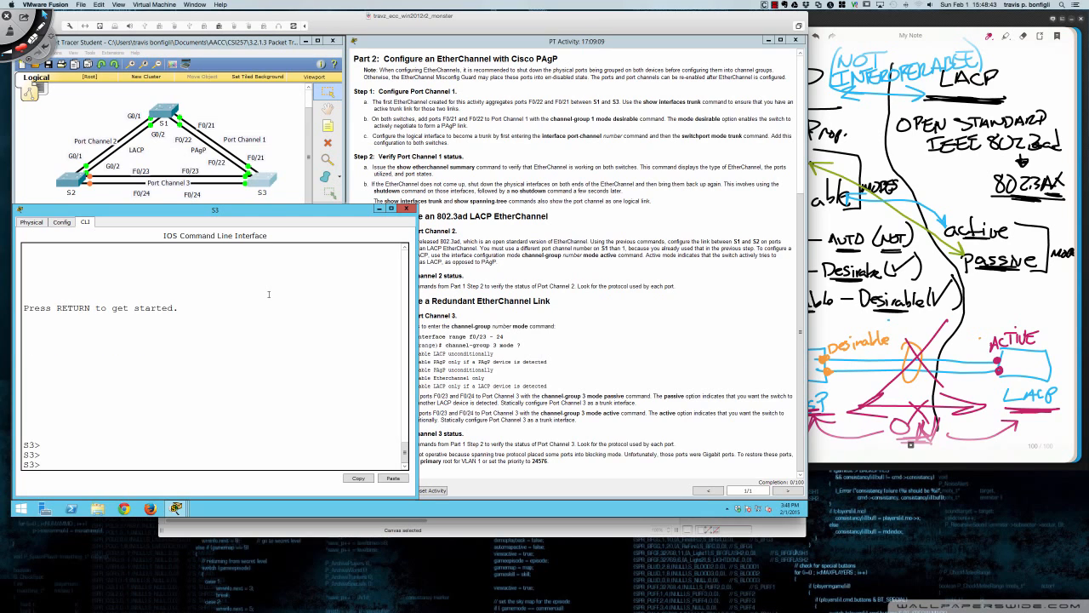
{"action": "type", "text": "en"}
{"action": "key", "text": "Return"}
{"action": "type", "text": "conf t"}
{"action": "key", "text": "Return"}
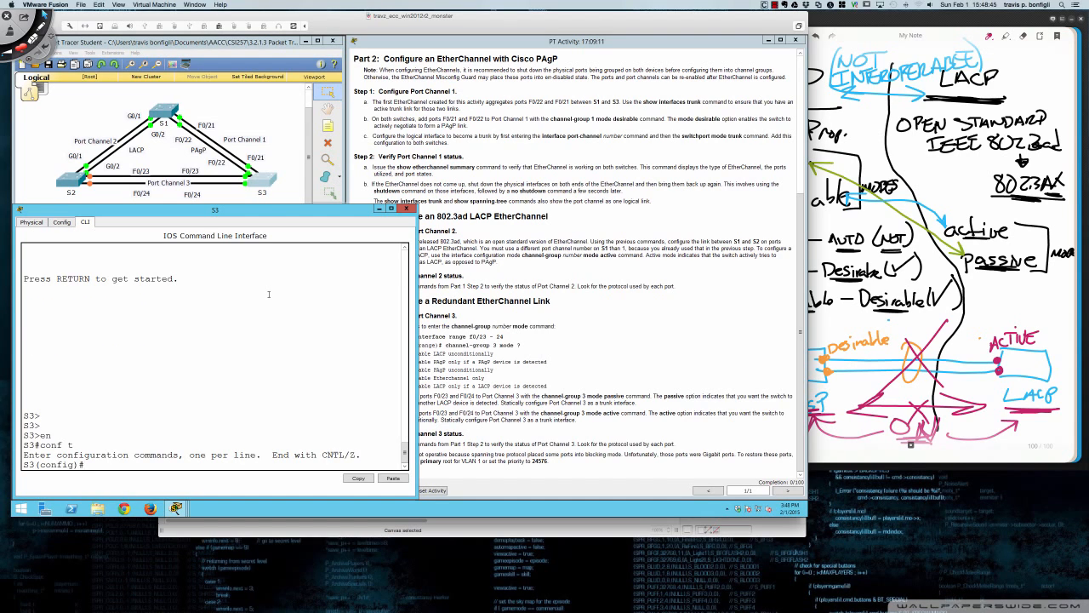
Select interface range fa0/23 - 24 on S3 for configuration.
{"action": "type", "text": "int ra fa0/23 -24"}
{"action": "key", "text": "Return"}
{"action": "key", "text": "Up"}
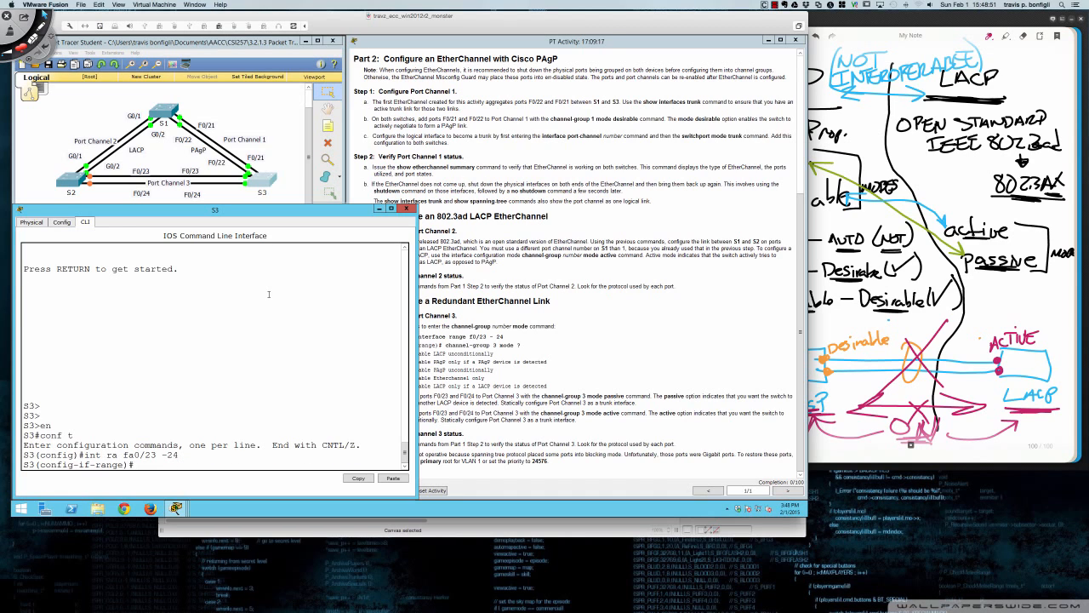
{"action": "key", "text": "BackSpace"}
{"action": "key", "text": "BackSpace"}
{"action": "type", "text": "24"}
{"action": "key", "text": "Return"}
{"action": "key", "text": "Return"}
{"action": "key", "text": "Return"}
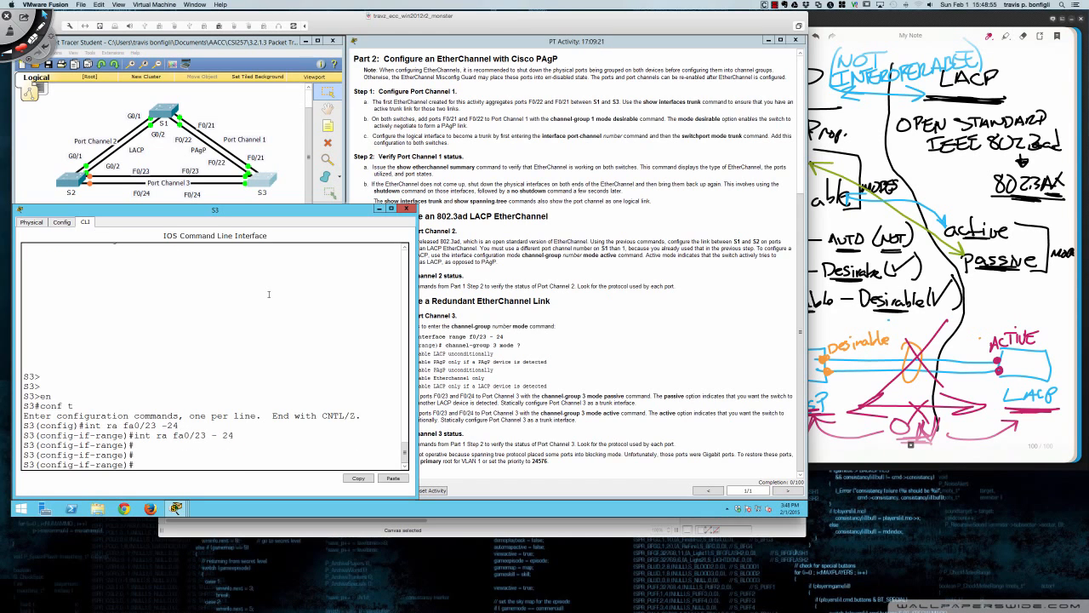
Set the channel protocol of S3's fa0/23 - 24 range to LACP.
{"action": "type", "text": "channel-p"}
{"action": "key", "text": "Tab"}
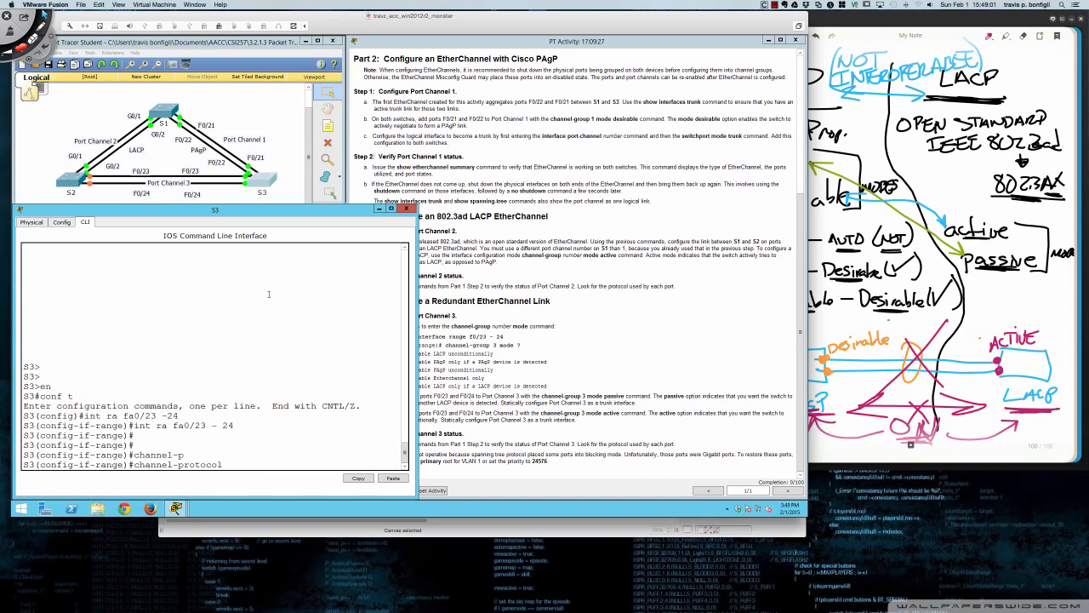
{"action": "type", "text": "lacp"}
{"action": "key", "text": "Return"}
Add S3's fa0/23 - 24 range to Port Channel 3 with channel-group 3 mode passive.
{"action": "type", "text": "channe"}
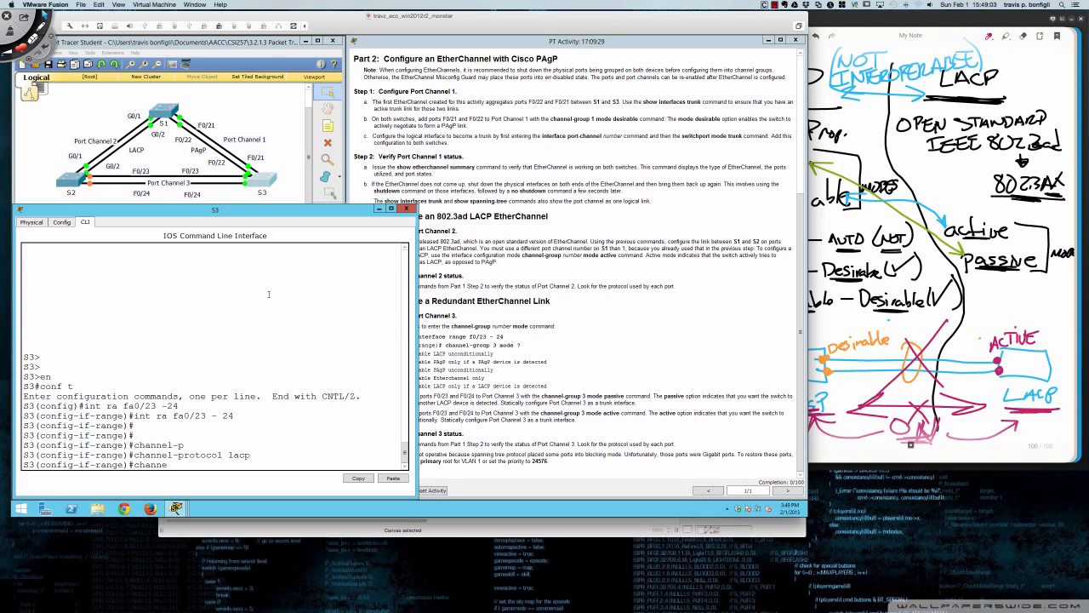
{"action": "type", "text": "l-gri"}
{"action": "key", "text": "BackSpace"}
{"action": "type", "text": "oup 3 mode pas"}
{"action": "key", "text": "Tab"}
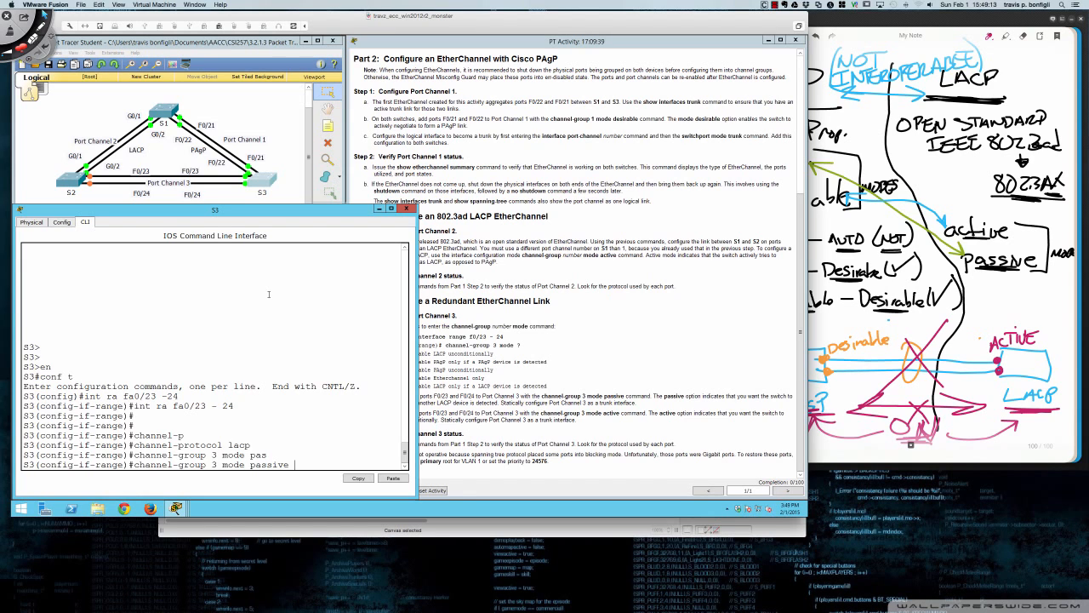
{"action": "key", "text": "Return"}
{"action": "key", "text": "Return"}
{"action": "key", "text": "Return"}
{"action": "key", "text": "Return"}
{"action": "key", "text": "Return"}
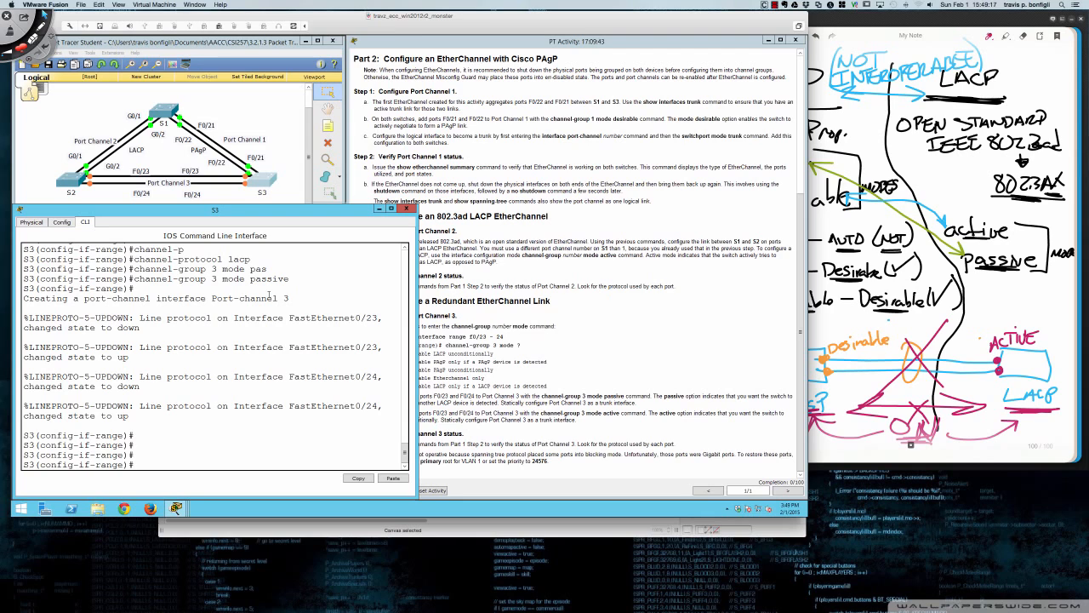
Show the EtherChannel summary on S3 and on S2 to compare Port Channel 3's status at both ends.
{"action": "type", "text": "do sh ether summ"}
{"action": "key", "text": "Return"}
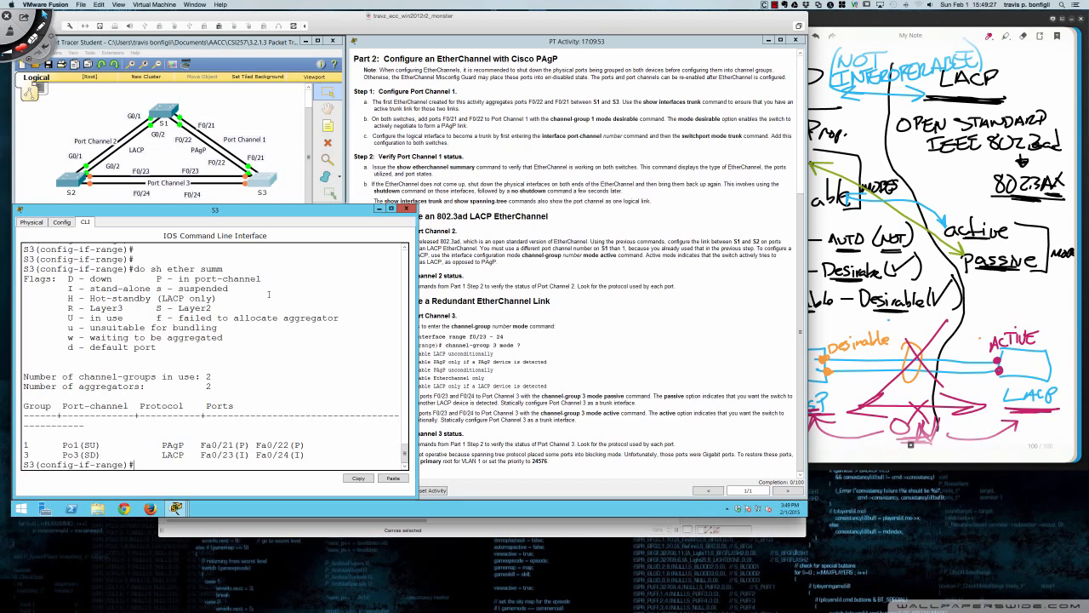
{"action": "left_click", "coordinate": [68, 184]}
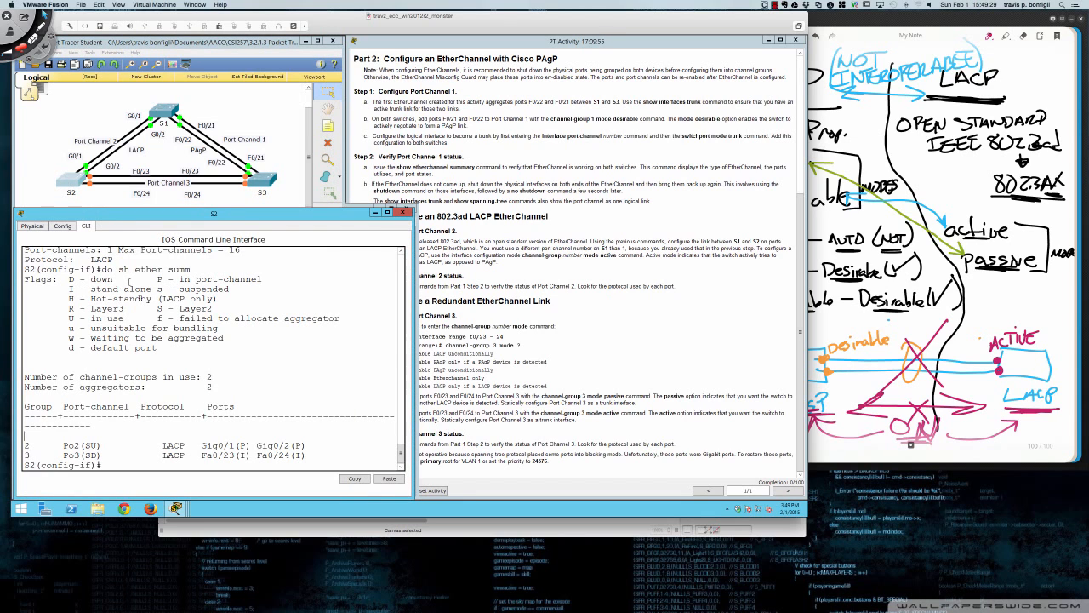
{"action": "key", "text": "Return"}
{"action": "key", "text": "Return"}
{"action": "key", "text": "Return"}
{"action": "key", "text": "Up"}
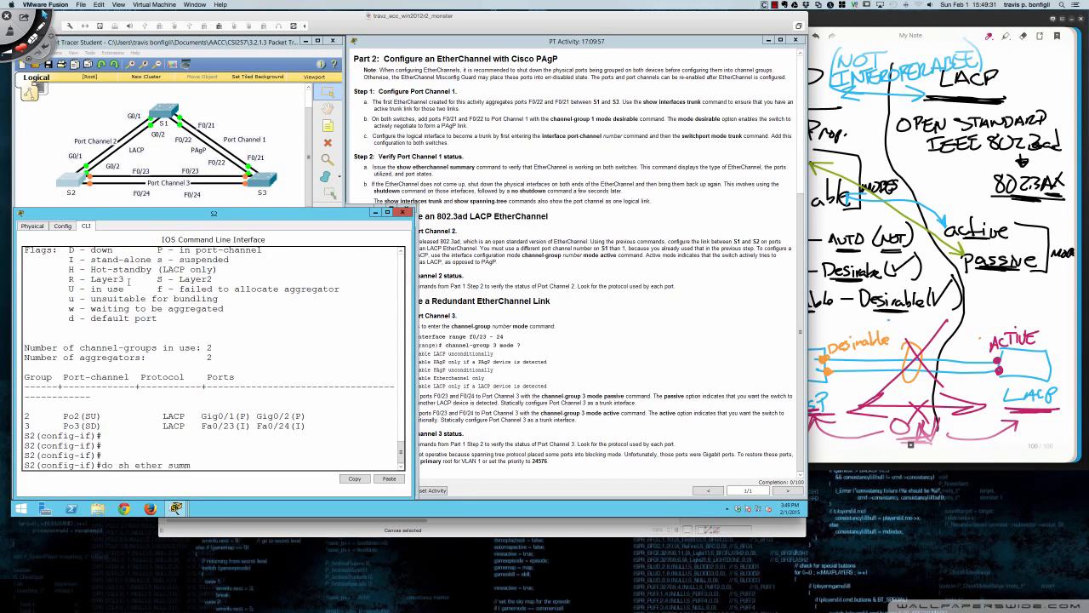
{"action": "key", "text": "Return"}
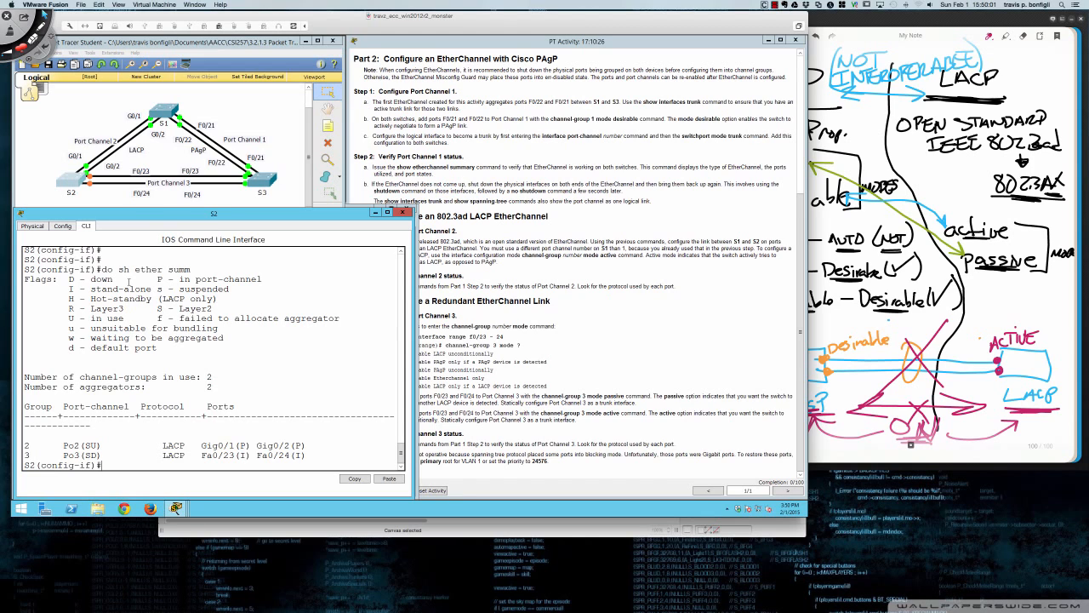
Review the channel-group 3 commands entered on S3 and display its EtherChannel summary again.
{"action": "left_click", "coordinate": [261, 182]}
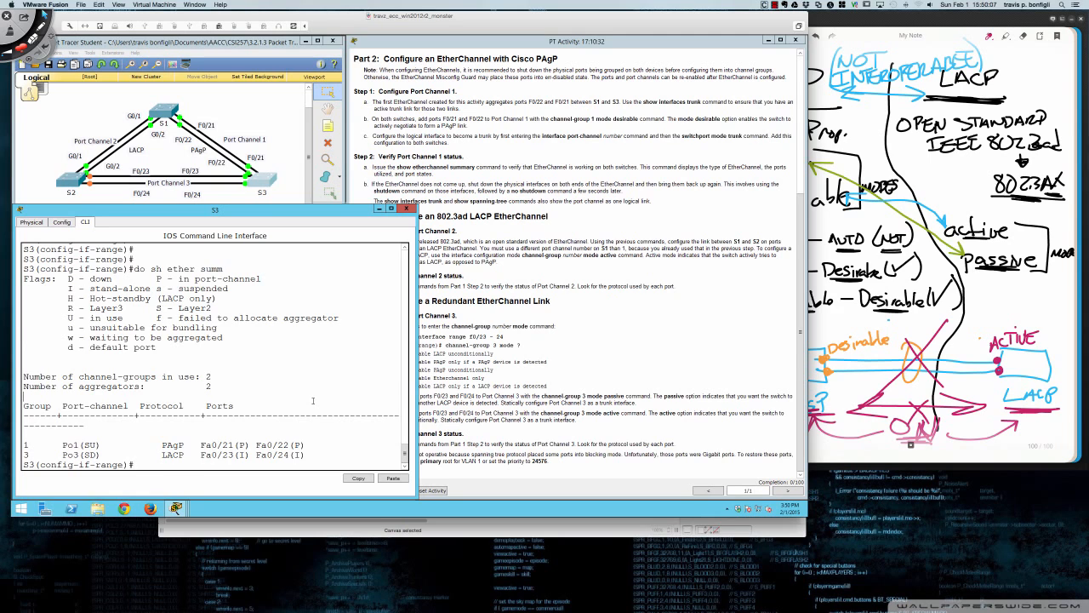
{"action": "scroll", "coordinate": [312, 400], "scroll_direction": "up", "scroll_amount": 10}
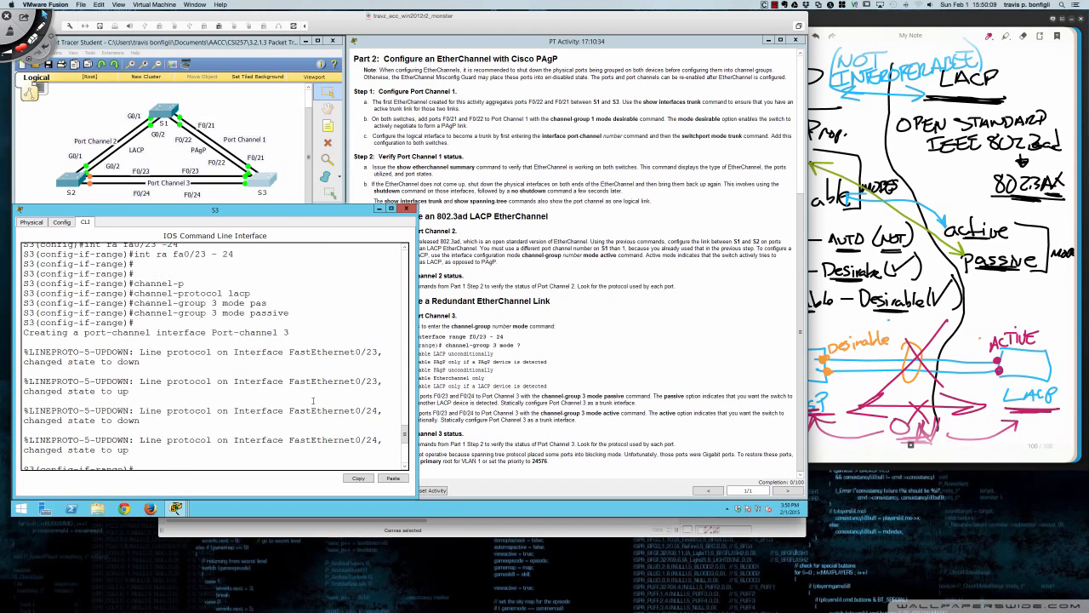
{"action": "scroll", "coordinate": [312, 400], "scroll_direction": "down", "scroll_amount": 10}
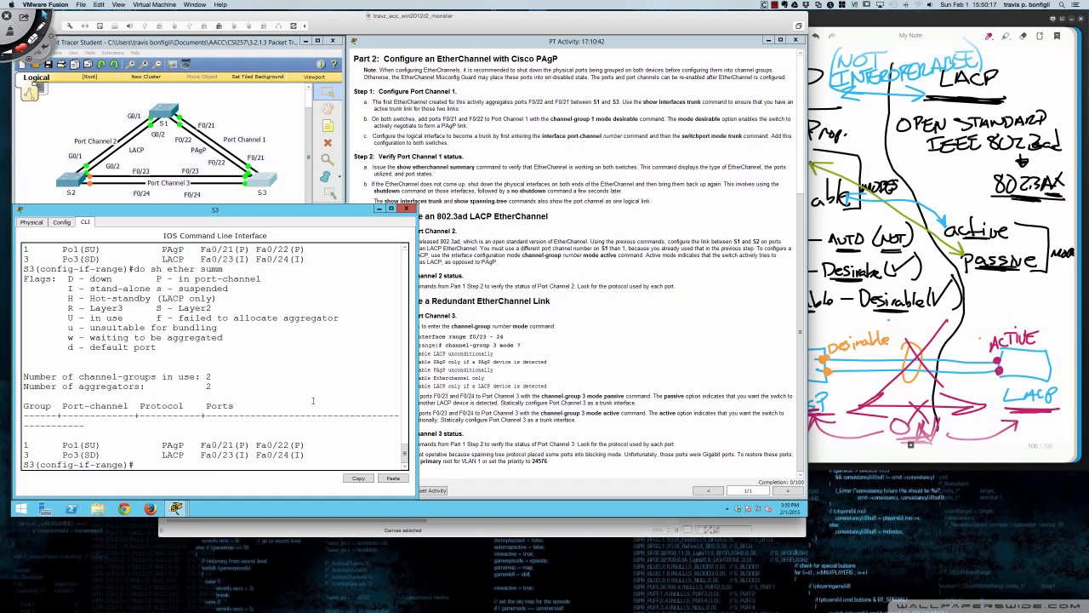
Set S3's fa0/23 - 24 range to active mode in Port Channel 3 with channel-group 3 mode active.
{"action": "type", "text": "channel-group 3 mode passive"}
{"action": "key", "text": "BackSpace"}
{"action": "key", "text": "BackSpace"}
{"action": "key", "text": "BackSpace"}
{"action": "key", "text": "BackSpace"}
{"action": "key", "text": "BackSpace"}
{"action": "type", "text": "active"}
{"action": "key", "text": "Return"}
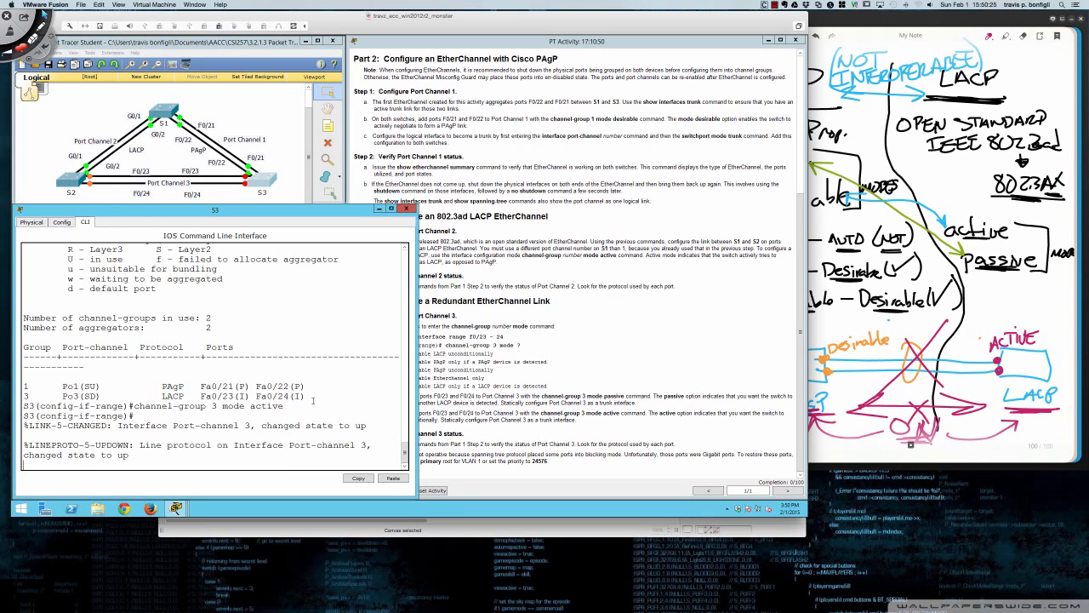
Display S3's EtherChannel summary twice to check Port Channel 3 with S3 in active mode.
{"action": "key", "text": "Return"}
{"action": "key", "text": "Return"}
{"action": "key", "text": "Return"}
{"action": "key", "text": "Return"}
{"action": "key", "text": "Up"}
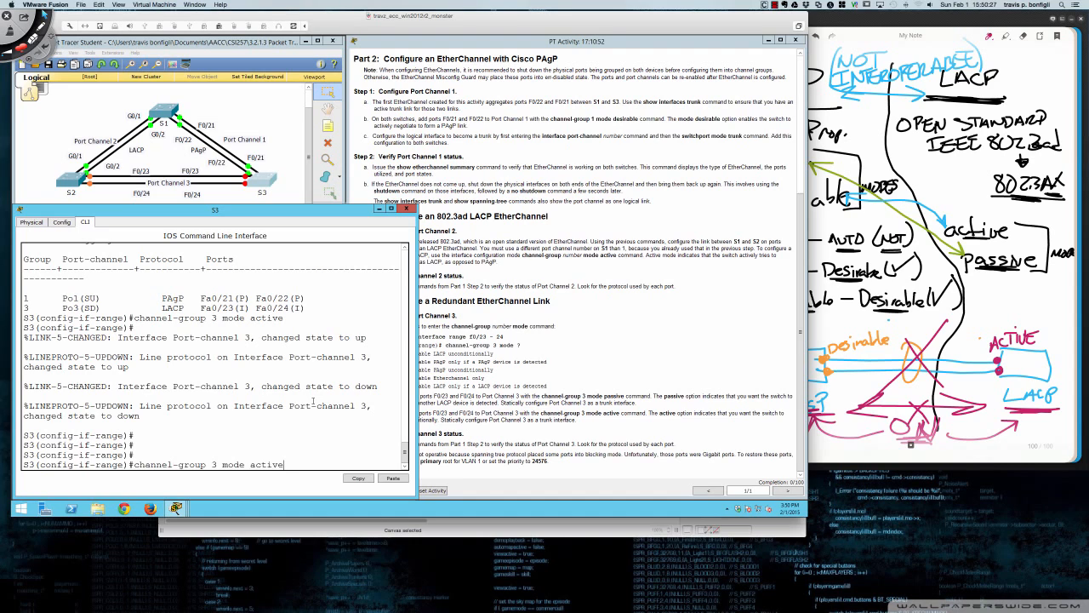
{"action": "key", "text": "Up"}
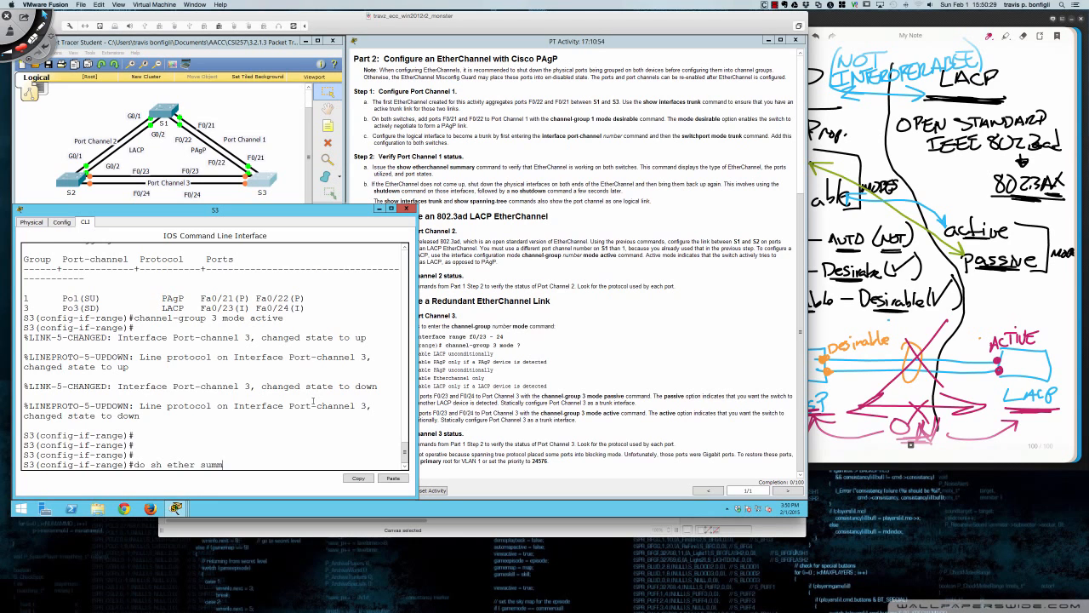
{"action": "key", "text": "Return"}
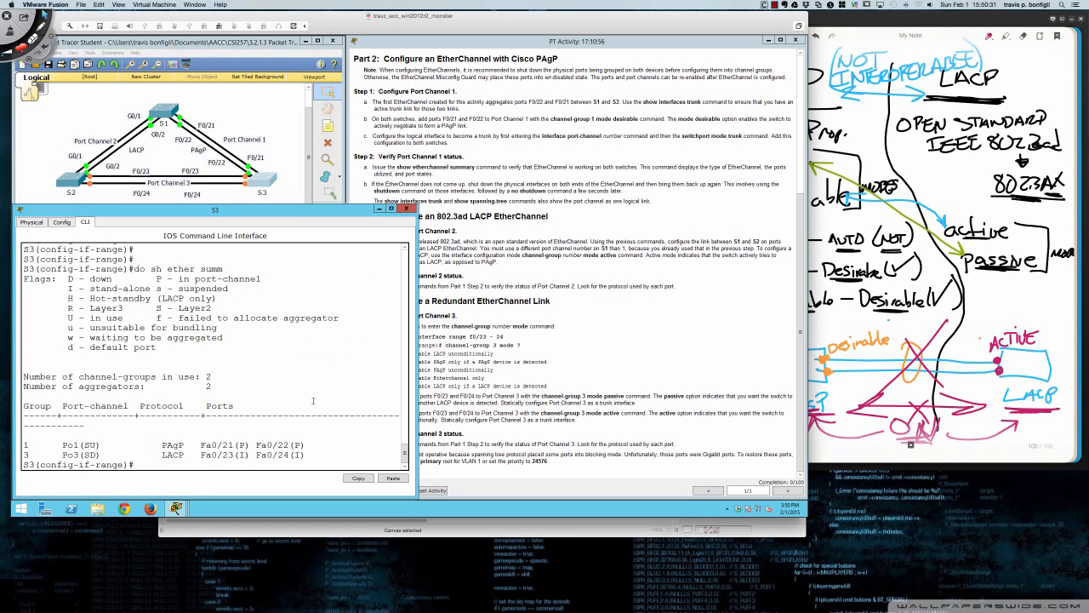
{"action": "key", "text": "Up"}
{"action": "key", "text": "Return"}
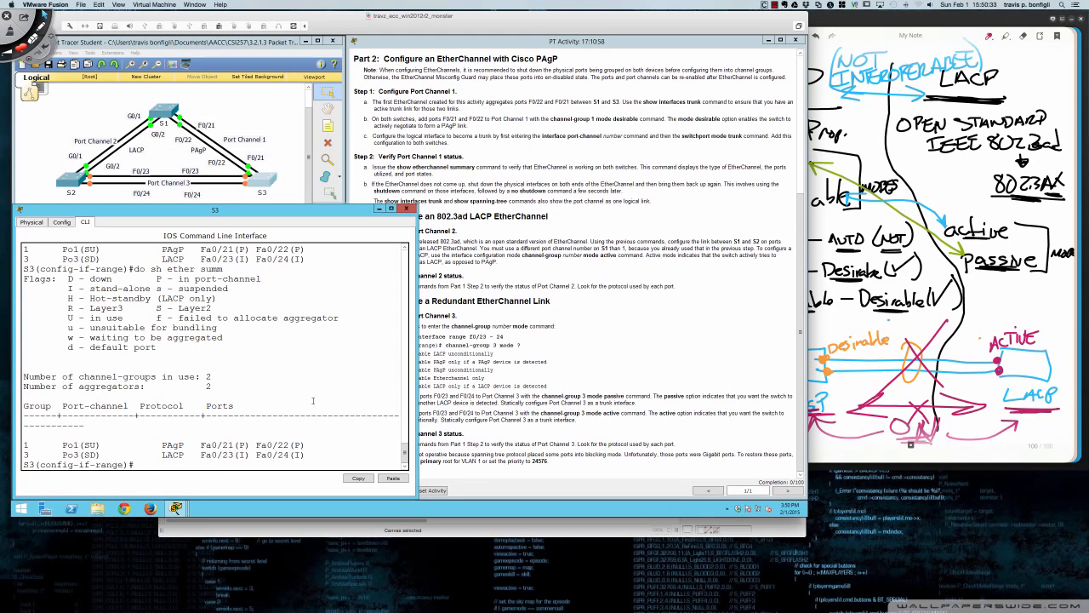
Configure S3's logical interface po3 as a static trunk with switchport mode trunk.
{"action": "type", "text": "int po3"}
{"action": "key", "text": "Return"}
{"action": "type", "text": "swi"}
{"action": "key", "text": "Tab"}
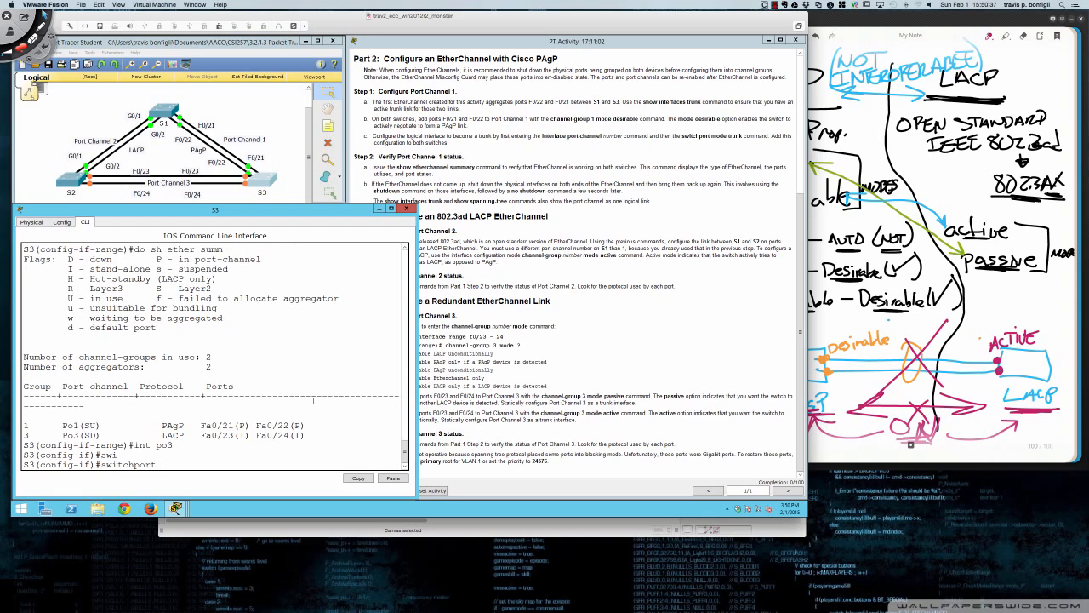
{"action": "type", "text": "mode trunk"}
{"action": "key", "text": "Return"}
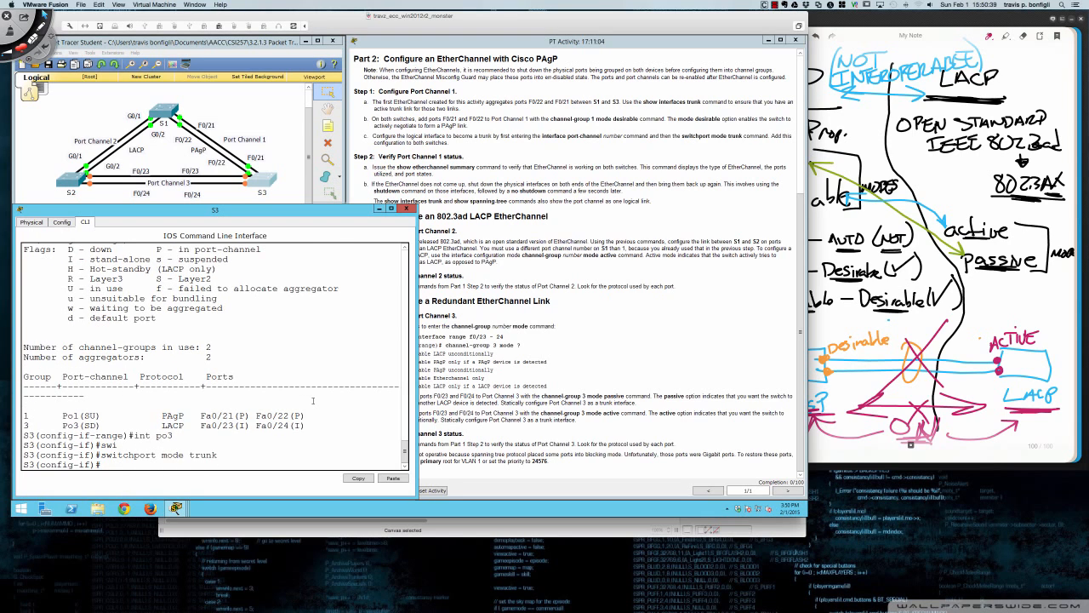
Show the EtherChannel summary on S3 from interface configuration mode to recheck Port Channel 3 after the trunk change.
{"action": "key", "text": "Return"}
{"action": "key", "text": "Return"}
{"action": "key", "text": "Return"}
{"action": "key", "text": "Return"}
{"action": "key", "text": "Return"}
{"action": "type", "text": "do sh ether summ"}
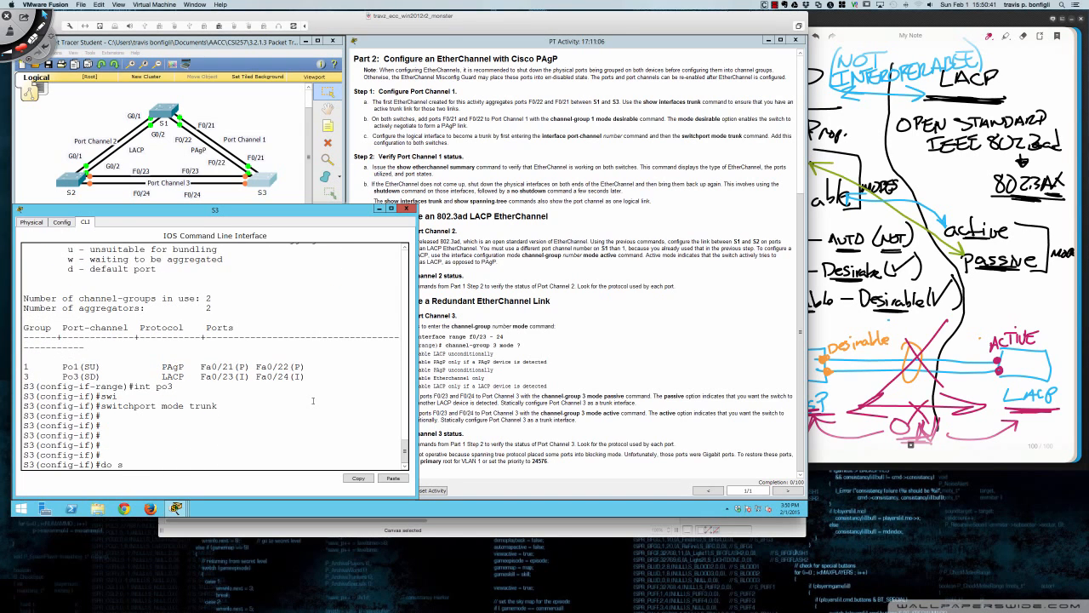
{"action": "key", "text": "Return"}
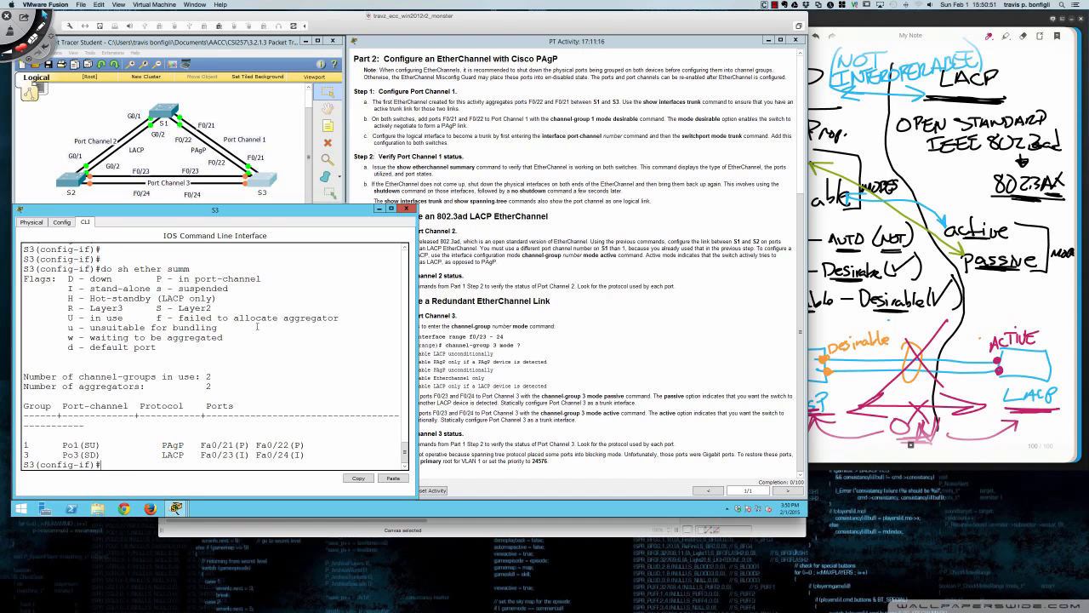
Display S3's spanning tree, check the states of Fa0/23 and Fa0/24, and display it once more.
{"action": "type", "text": "do sh span"}
{"action": "key", "text": "Return"}
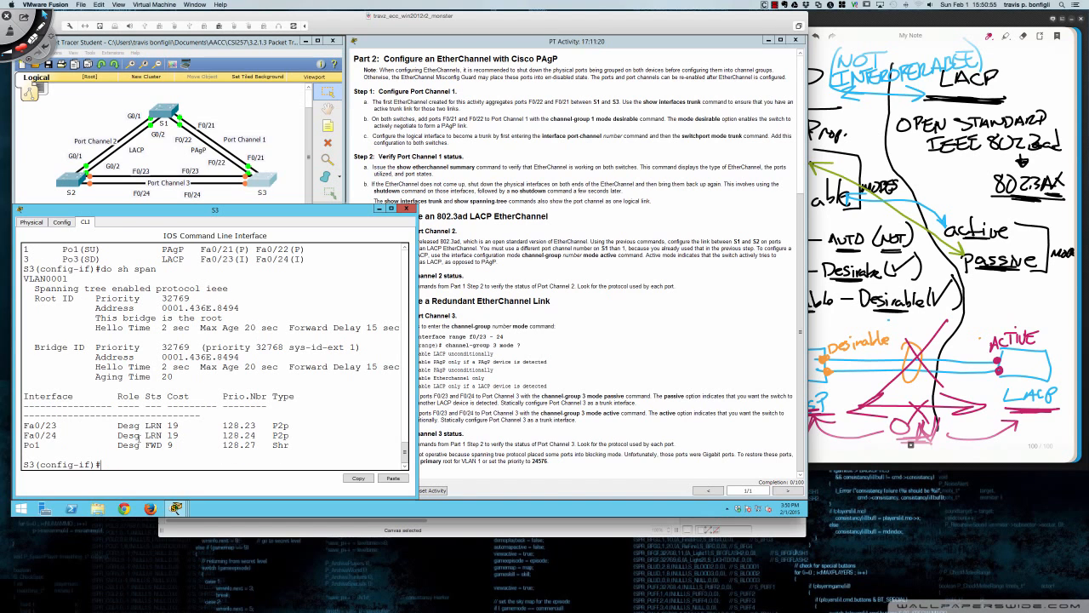
{"action": "left_click_drag", "start_coordinate": [143, 425], "coordinate": [166, 434]}
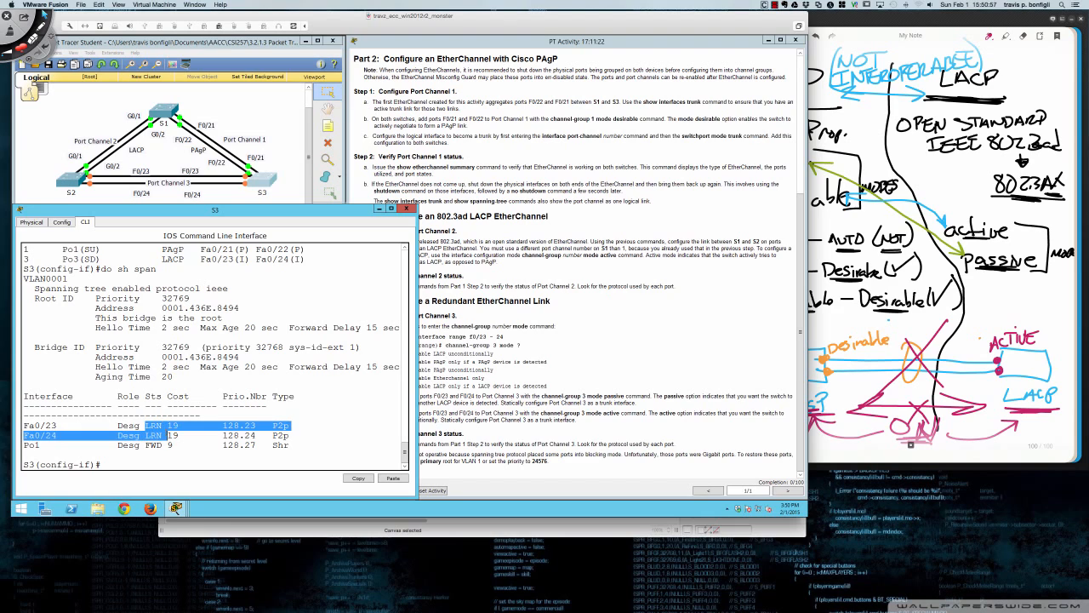
{"action": "left_click", "coordinate": [212, 442]}
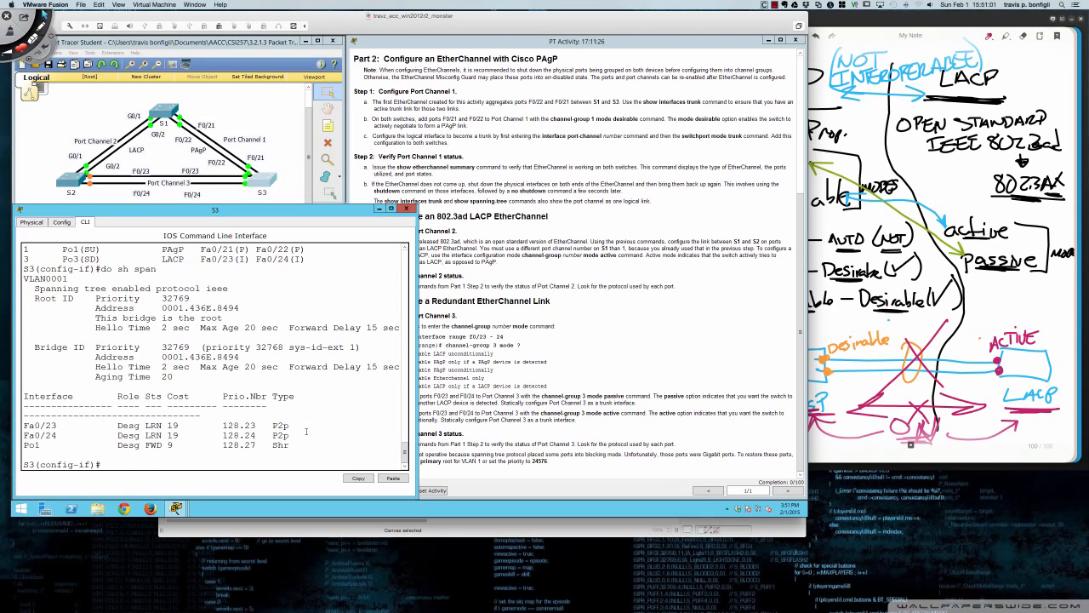
{"action": "key", "text": "Up"}
{"action": "key", "text": "Return"}
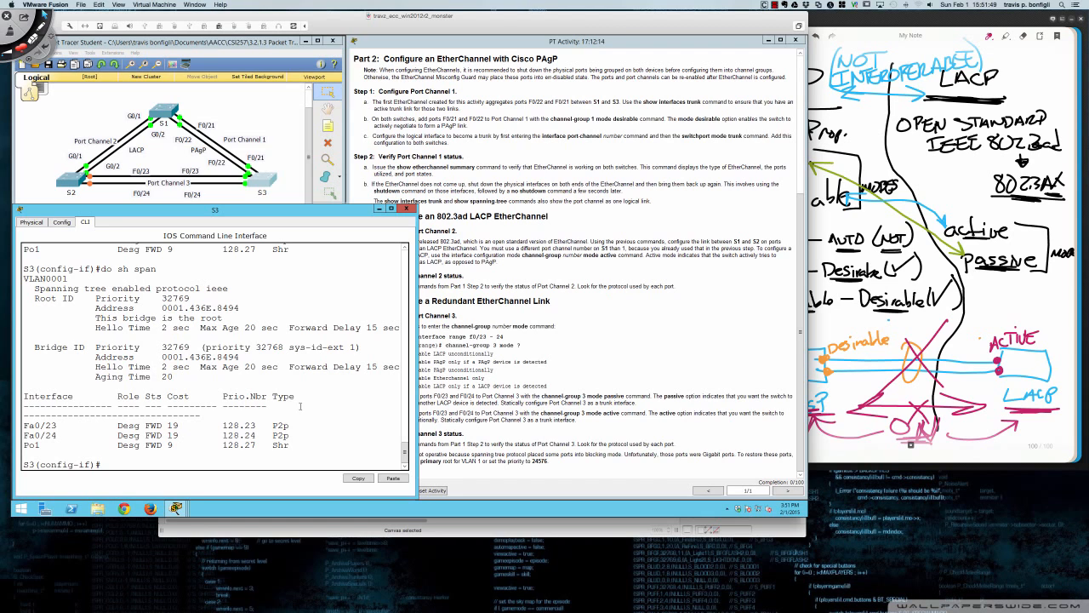
Switch to S2's command line and display its spanning tree to examine the port roles and states.
{"action": "left_click", "coordinate": [71, 180]}
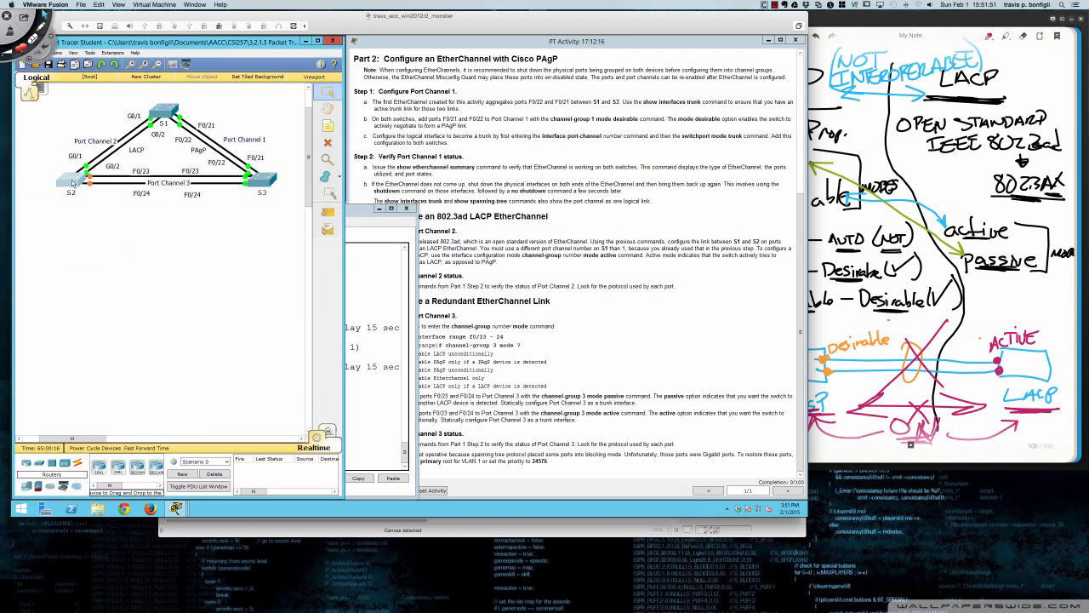
{"action": "key", "text": "Return"}
{"action": "key", "text": "Return"}
{"action": "key", "text": "Return"}
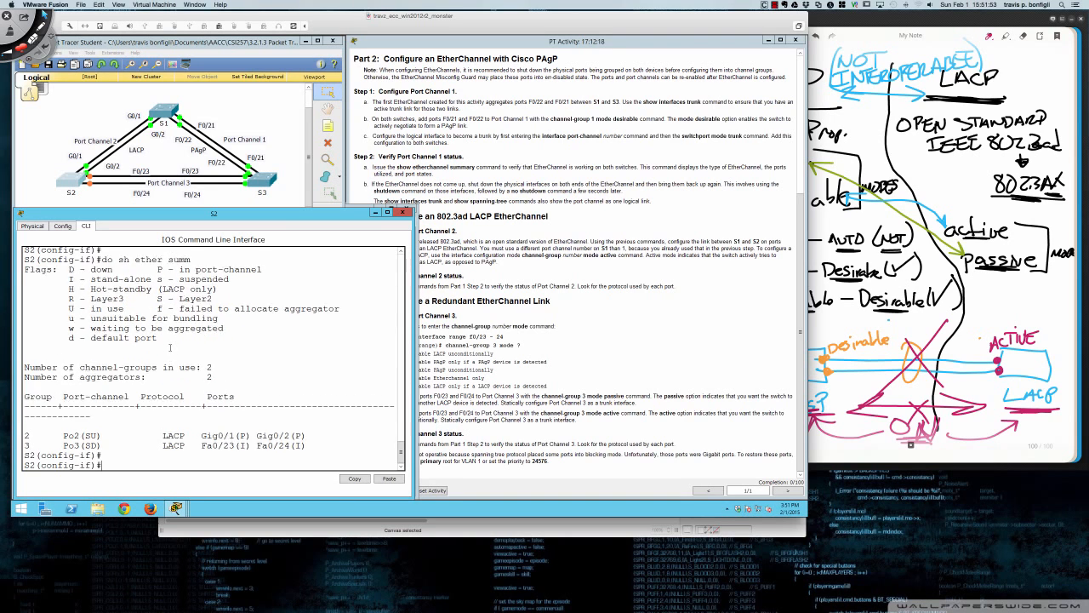
{"action": "type", "text": "do sh span"}
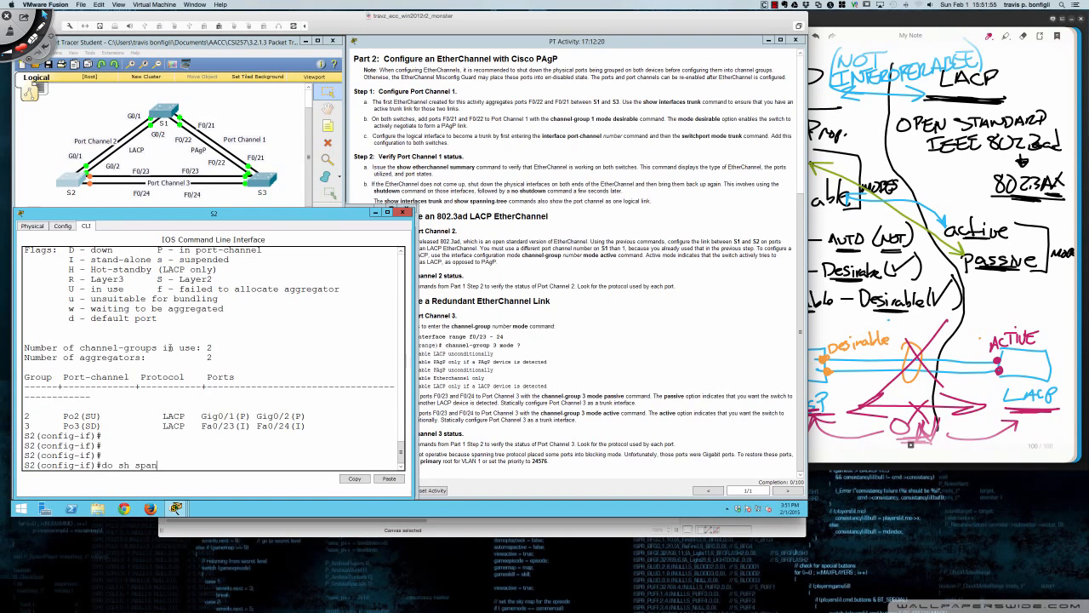
{"action": "key", "text": "Return"}
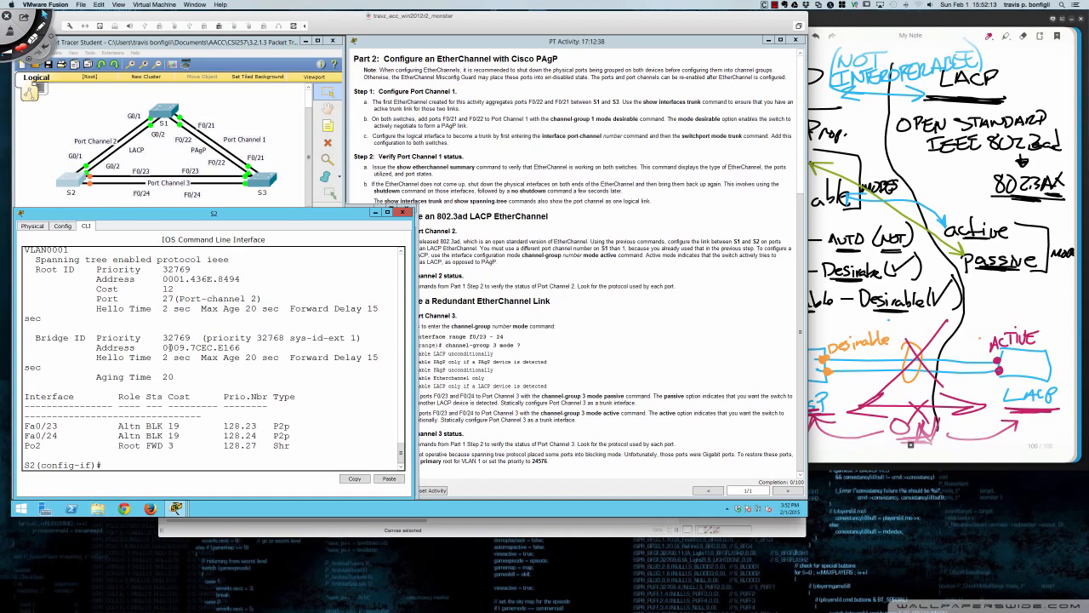
List S2's EtherChannel groups with do sh ether to check the protocol of each group.
{"action": "type", "text": "do sh ether"}
{"action": "key", "text": "Return"}
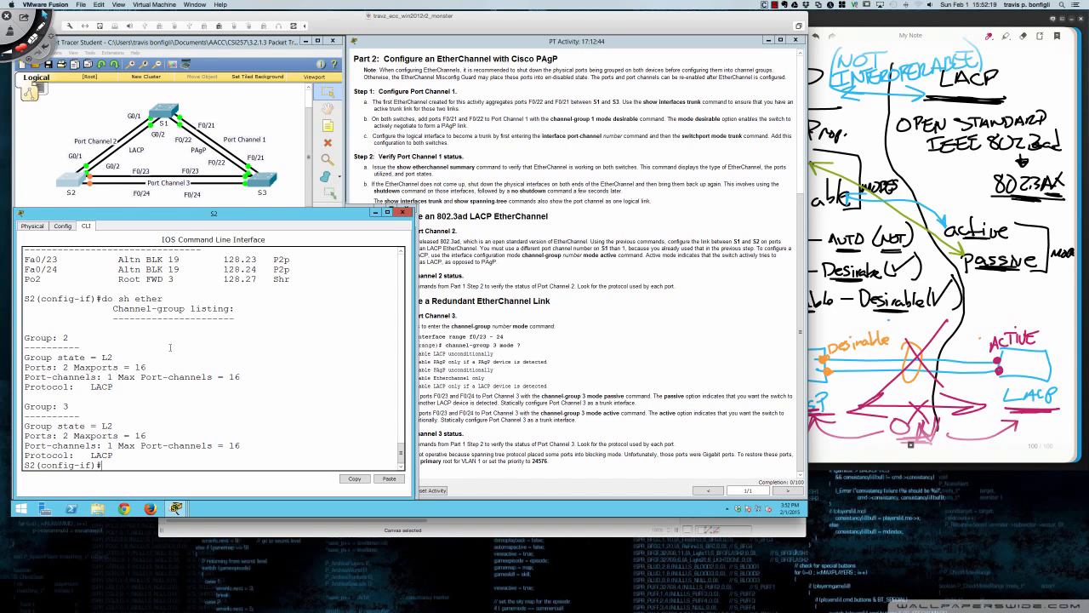
{"action": "key", "text": "Return"}
{"action": "key", "text": "Return"}
{"action": "key", "text": "Return"}
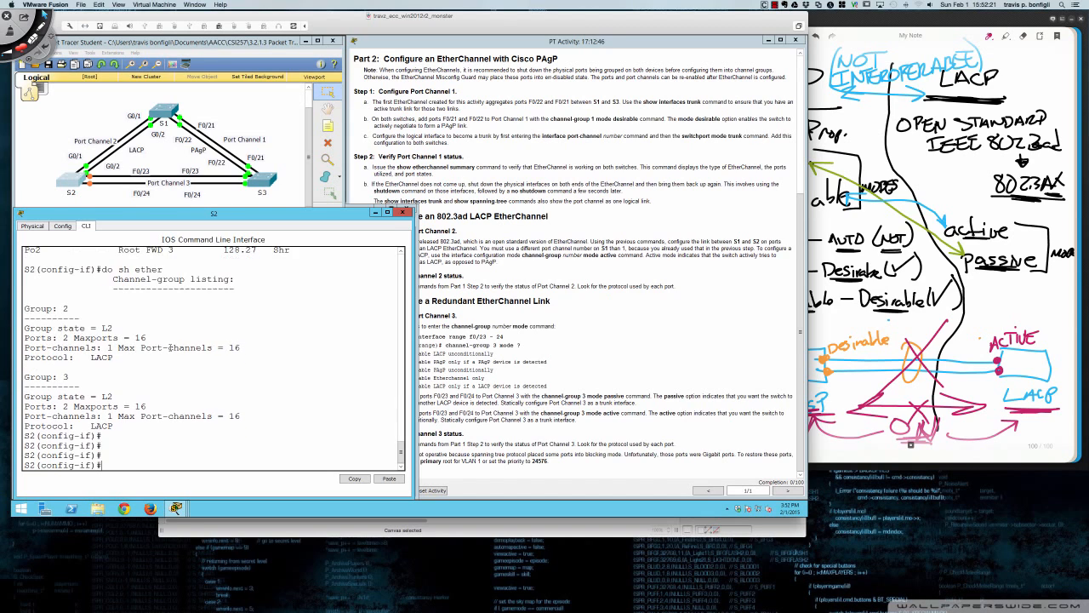
Page through S2's running configuration to check its channel-group and Port-channel interface settings.
{"action": "type", "text": "do sh run"}
{"action": "key", "text": "Return"}
{"action": "key", "text": "space"}
{"action": "key", "text": "space"}
{"action": "key", "text": "space"}
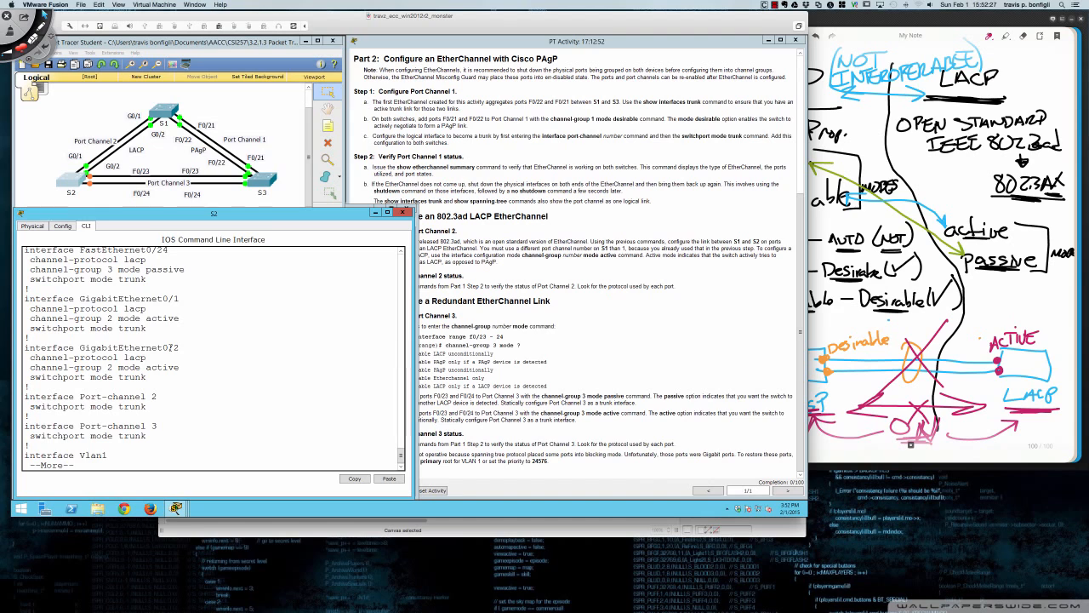
{"action": "key", "text": "space"}
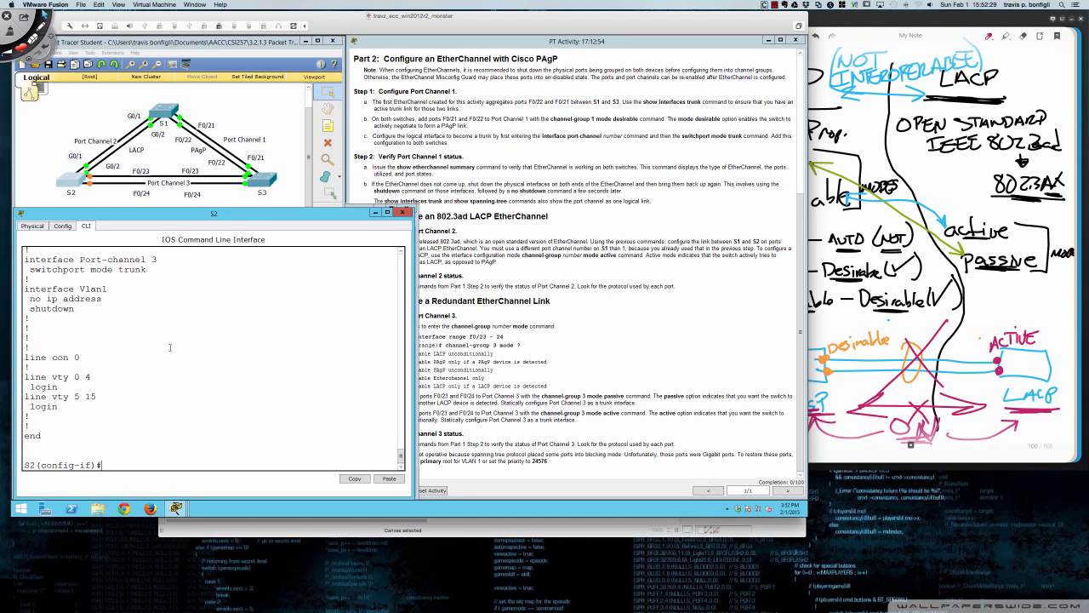
Display the spanning tree again on S2 and on S3 to compare the root bridge and port states.
{"action": "key", "text": "Return"}
{"action": "key", "text": "Return"}
{"action": "type", "text": "do sh span"}
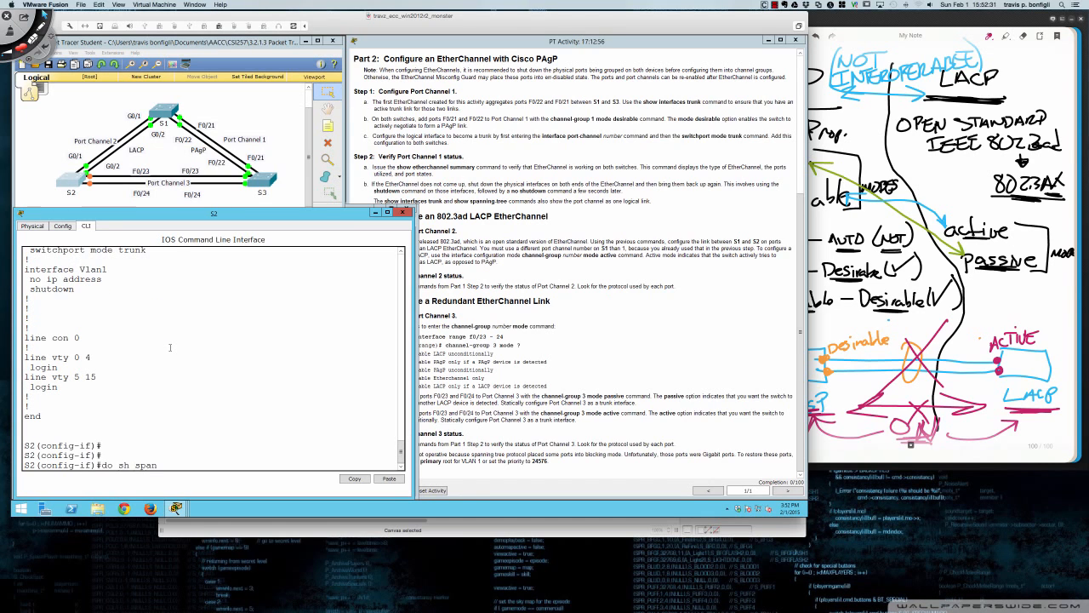
{"action": "key", "text": "Return"}
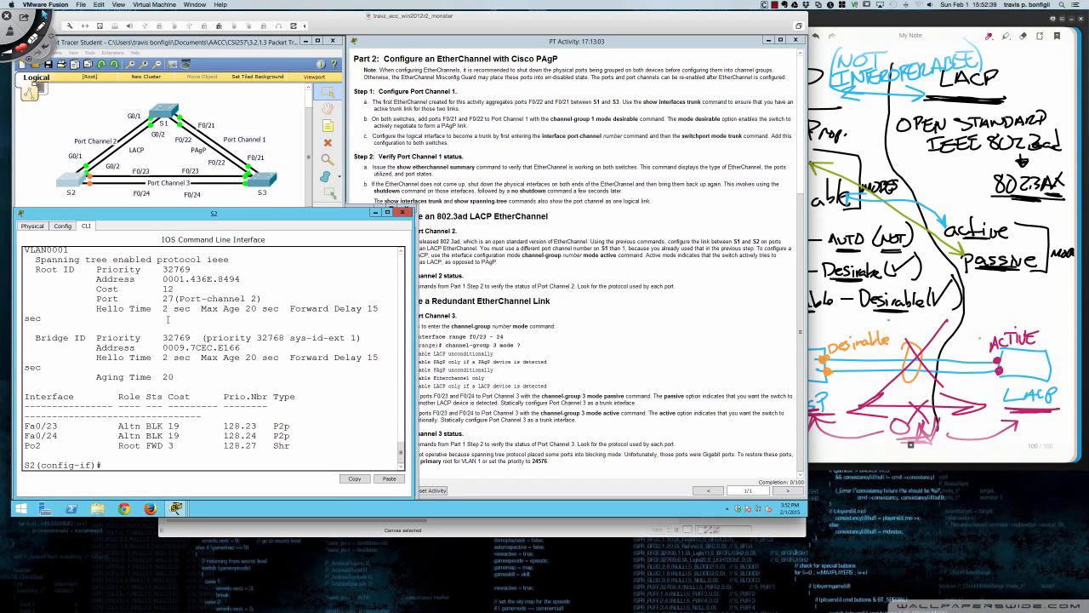
{"action": "left_click", "coordinate": [258, 181]}
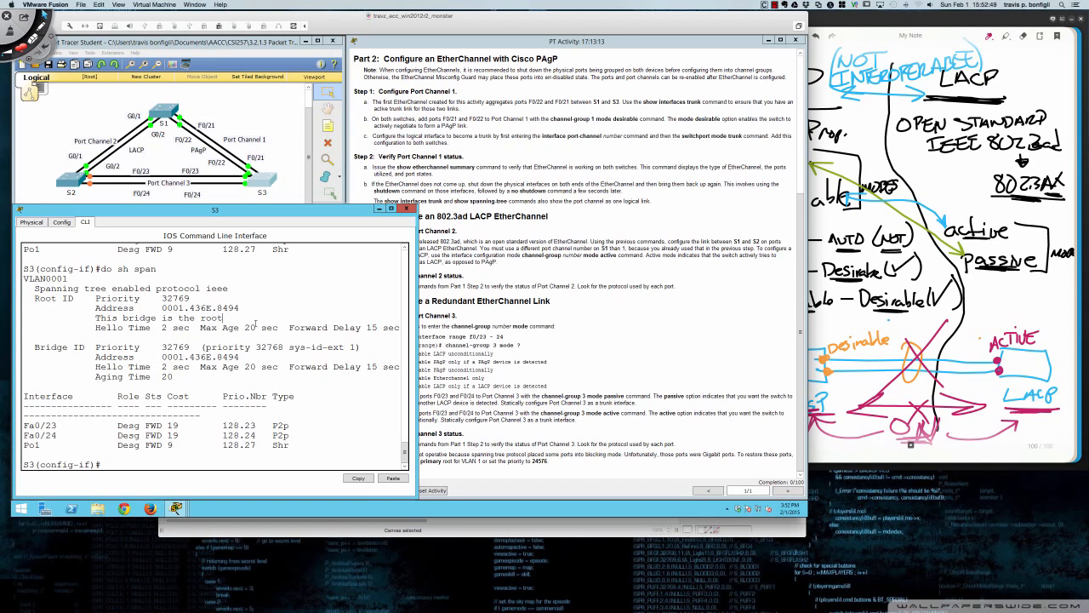
{"action": "key", "text": "Up"}
{"action": "key", "text": "Return"}
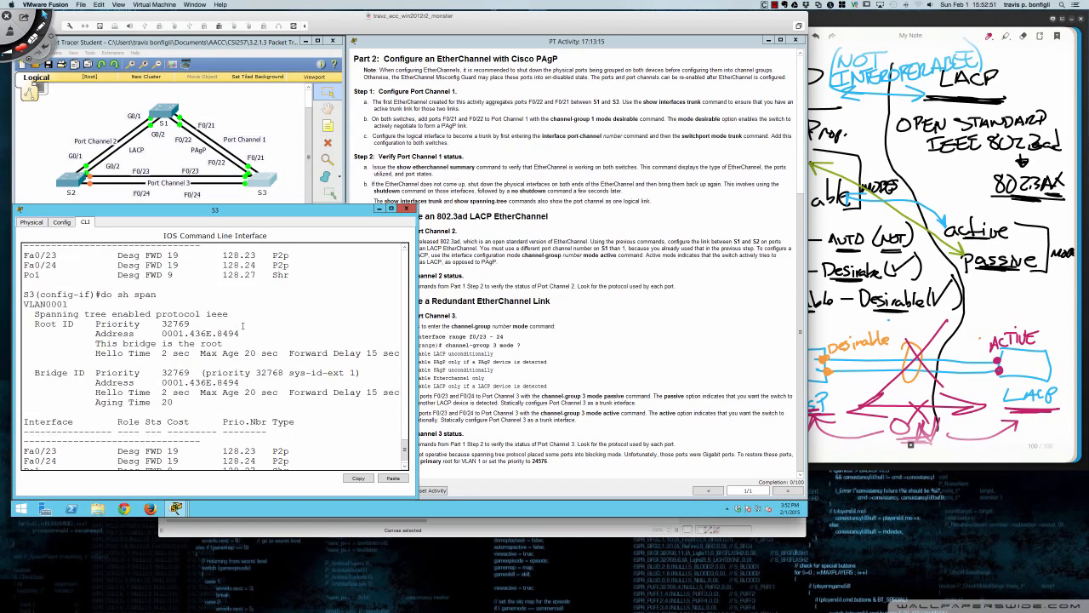
{"action": "scroll", "coordinate": [243, 324], "scroll_direction": "up", "scroll_amount": 1}
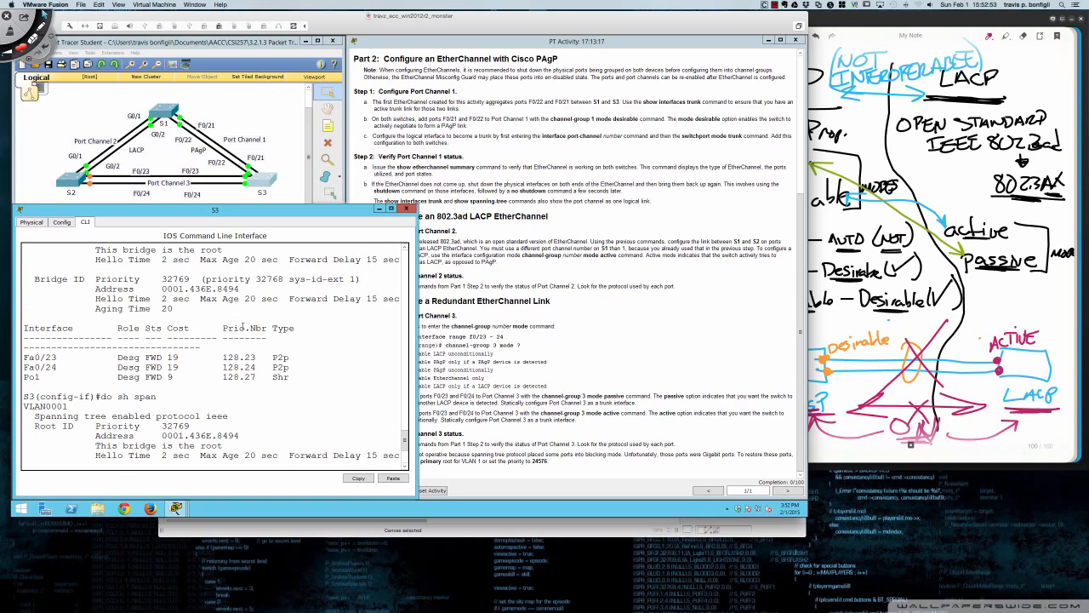
{"action": "scroll", "coordinate": [244, 325], "scroll_direction": "down", "scroll_amount": 5}
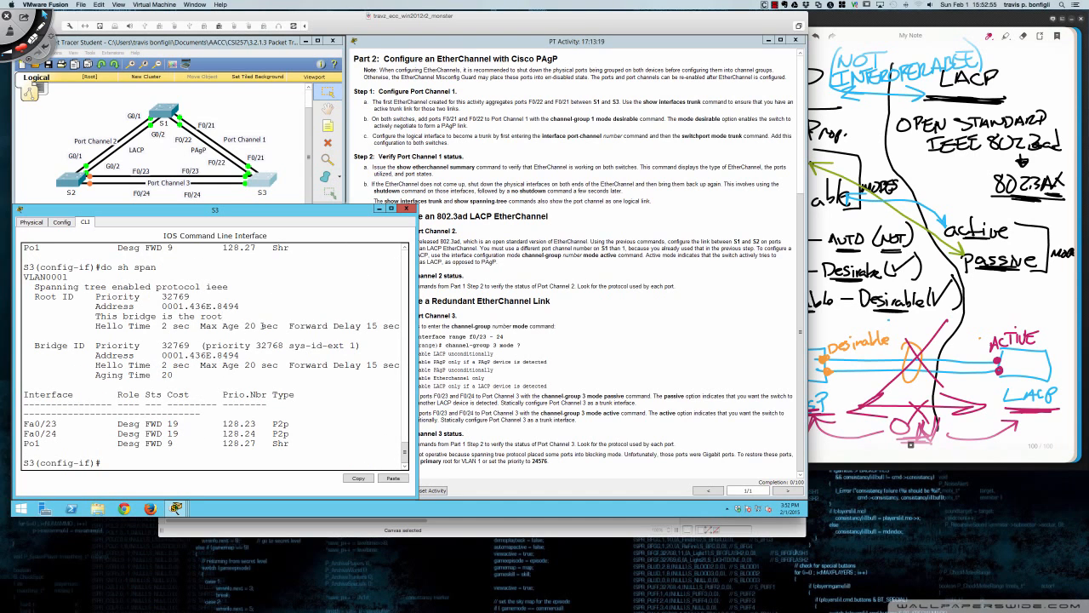
Read Part 4 Step 2 of the activity instructions on restoring the blocked ports by changing the root bridge.
{"action": "left_click", "coordinate": [568, 356]}
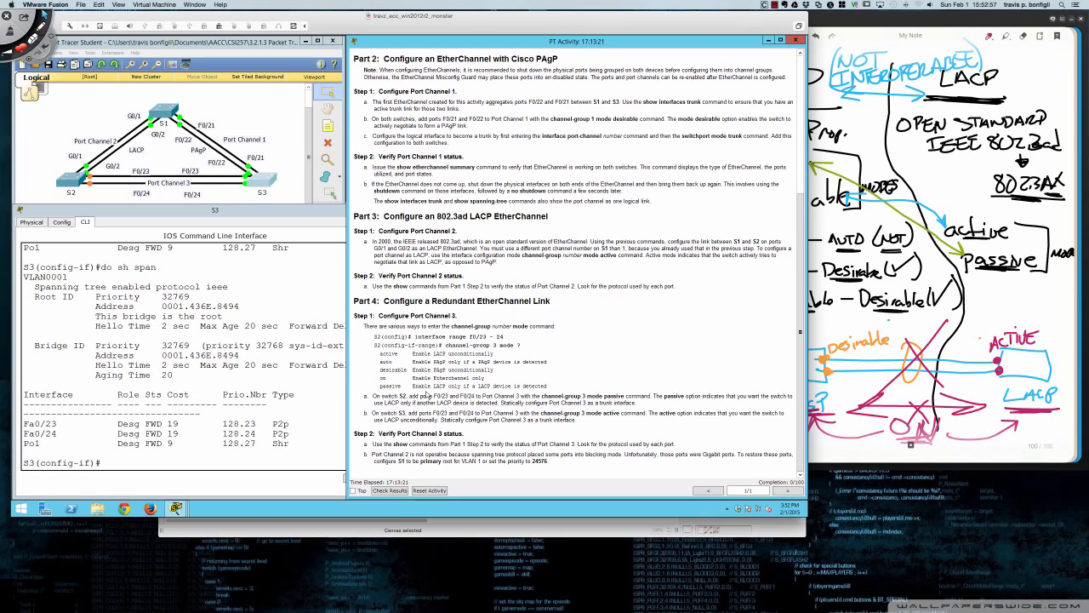
{"action": "scroll", "coordinate": [427, 396], "scroll_direction": "up", "scroll_amount": 1}
{"action": "scroll", "coordinate": [418, 415], "scroll_direction": "down", "scroll_amount": 1}
Open S1's command line and exit interface range mode to global configuration mode.
{"action": "left_click", "coordinate": [176, 119]}
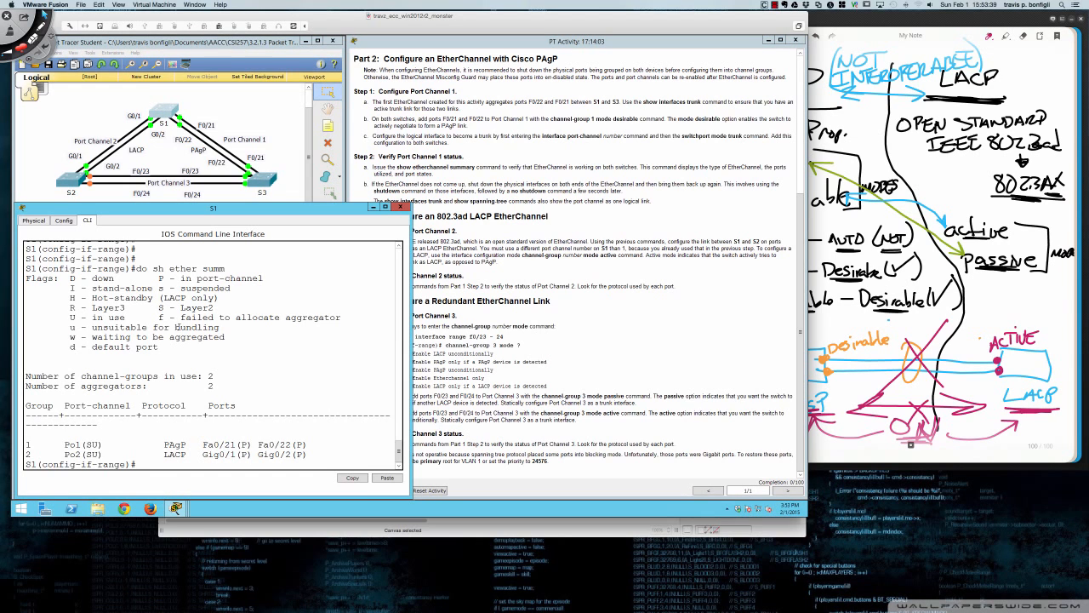
{"action": "key", "text": "Return"}
{"action": "key", "text": "Return"}
{"action": "key", "text": "Return"}
{"action": "key", "text": "Return"}
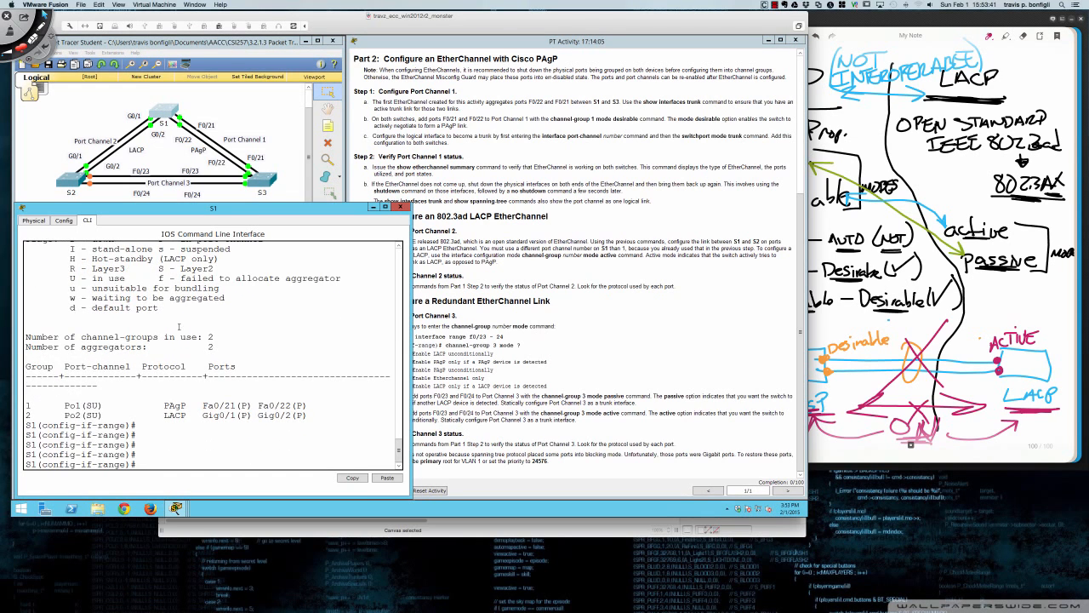
{"action": "type", "text": "exit"}
{"action": "key", "text": "Return"}
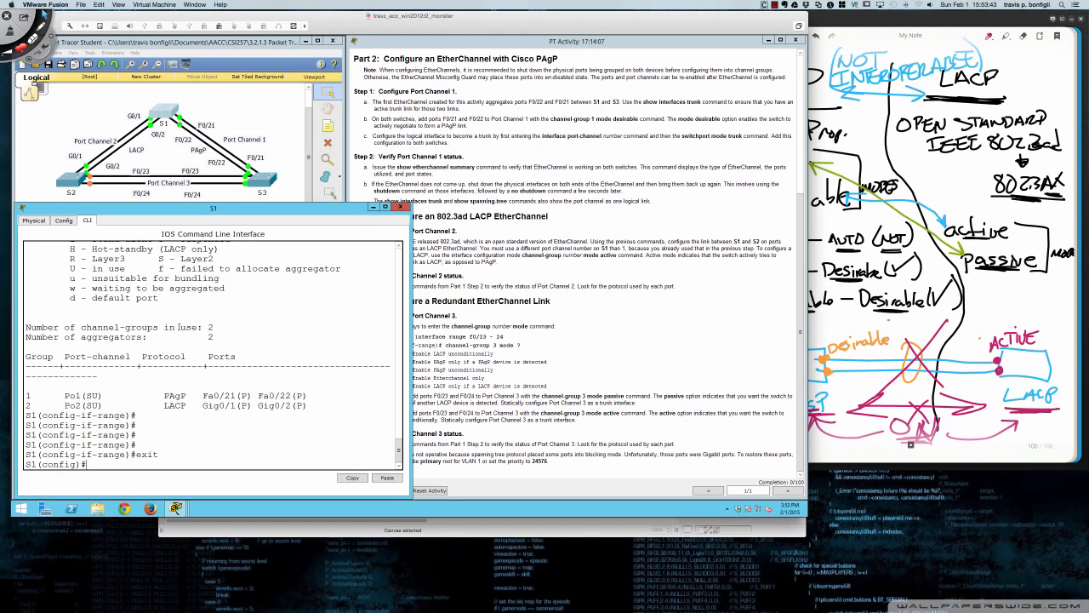
Look up the spanning-tree options and make S1 the primary root bridge for VLAN 1.
{"action": "type", "text": "span"}
{"action": "key", "text": "Tab"}
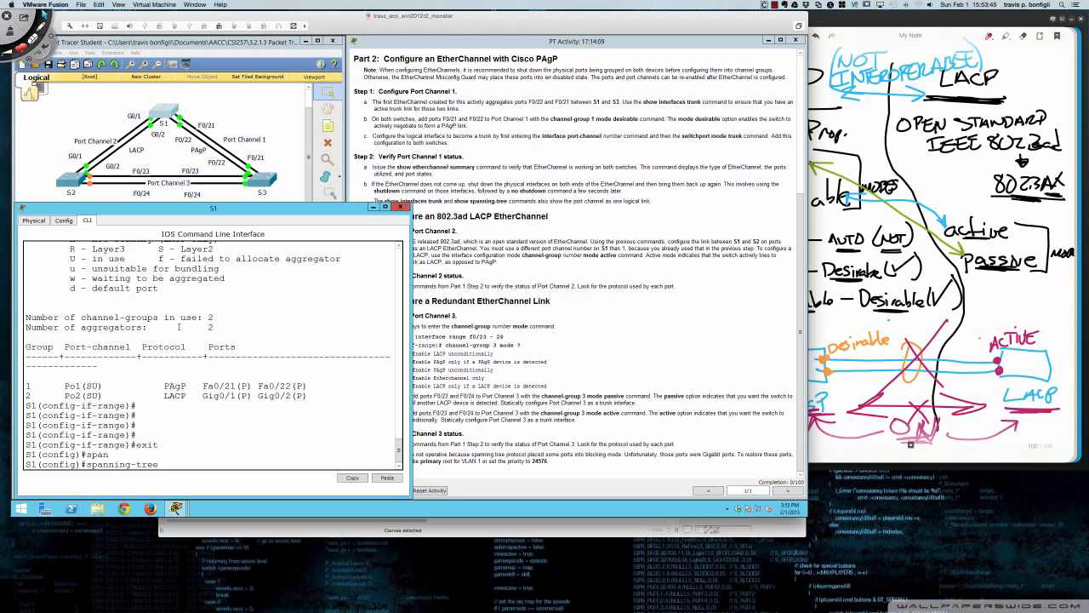
{"action": "type", "text": "?"}
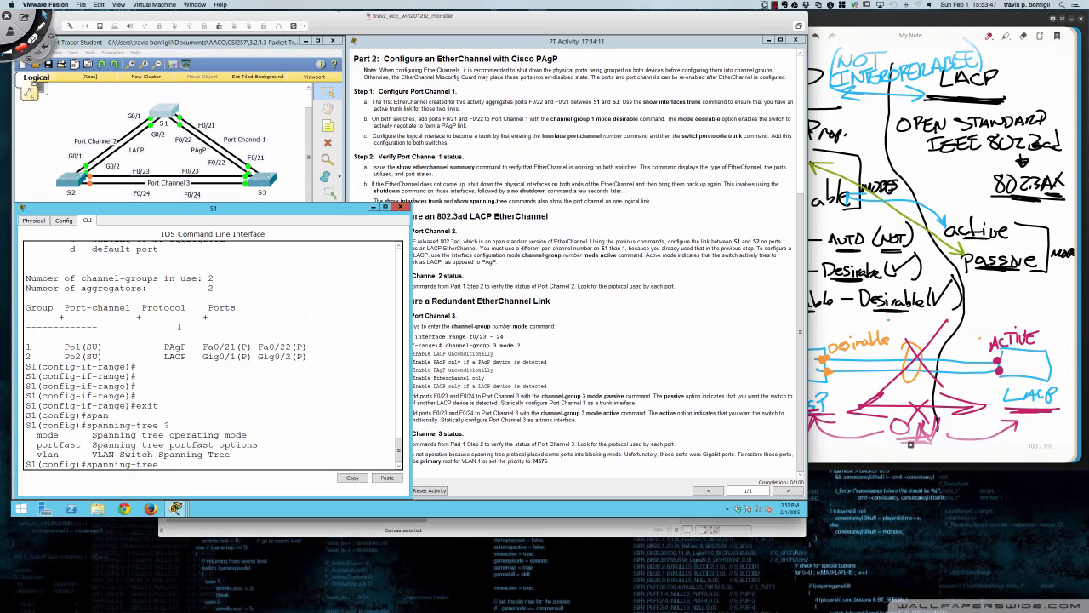
{"action": "type", "text": "vlan 1 ?"}
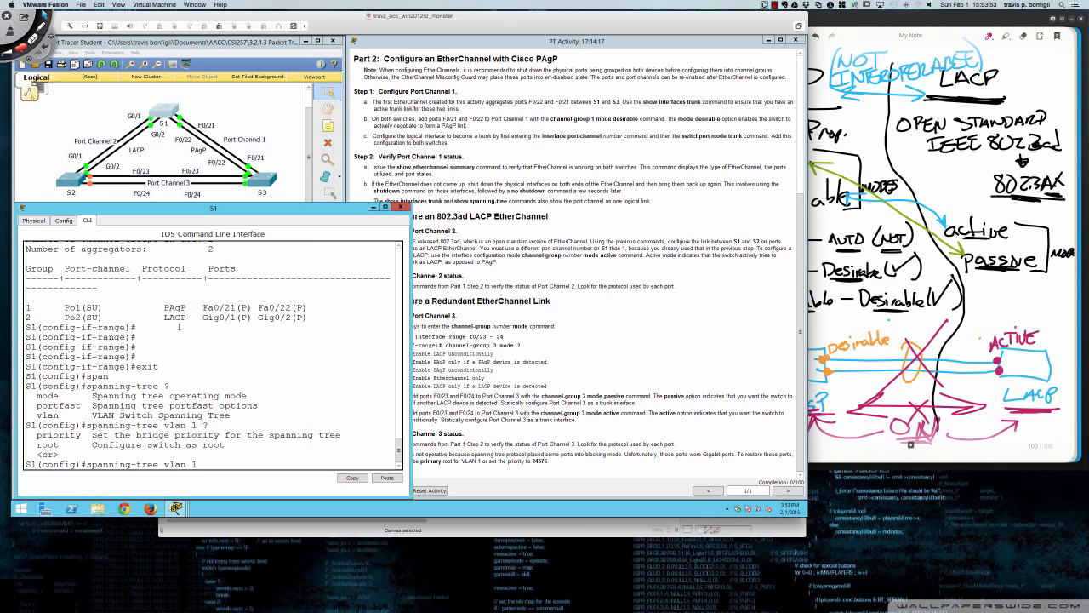
{"action": "type", "text": "root primary"}
{"action": "key", "text": "Return"}
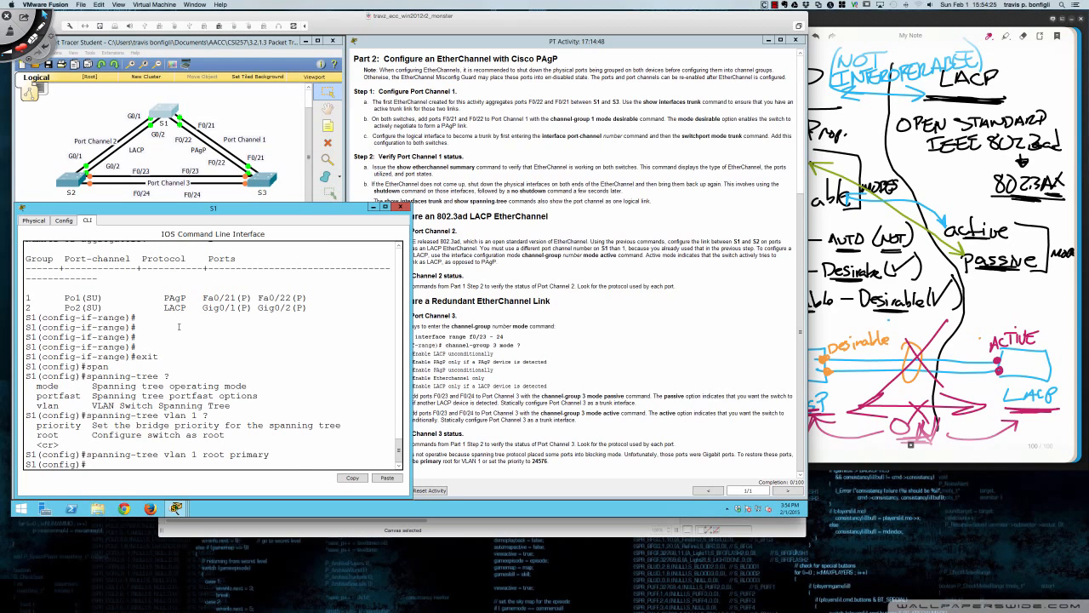
Display the spanning tree on S1 to verify its root bridge role and port states.
{"action": "key", "text": "Return"}
{"action": "key", "text": "Return"}
{"action": "key", "text": "Return"}
{"action": "key", "text": "Return"}
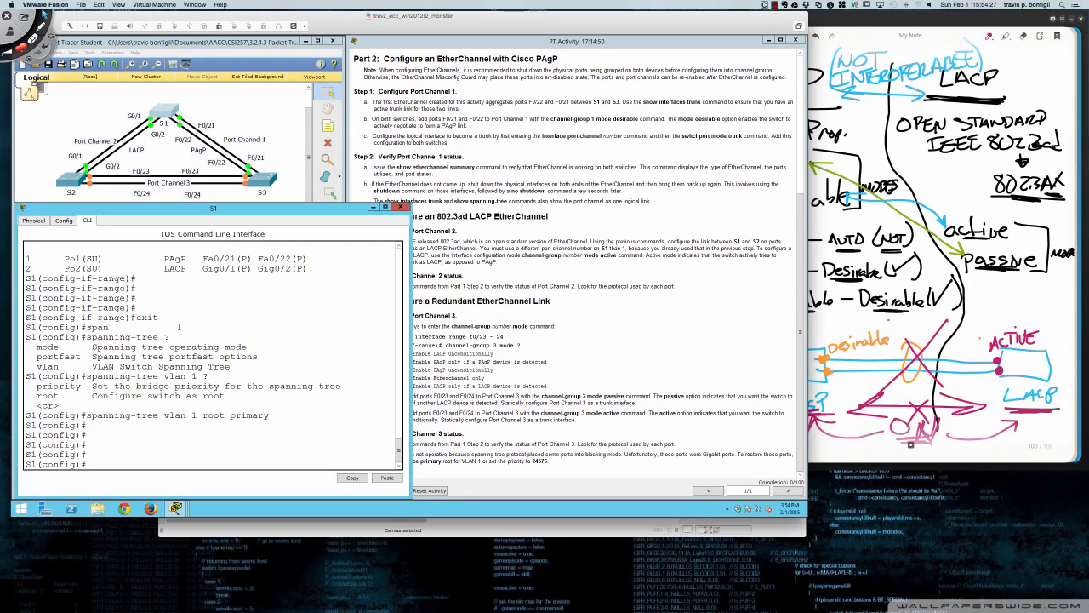
{"action": "key", "text": "Return"}
{"action": "key", "text": "Return"}
{"action": "key", "text": "Return"}
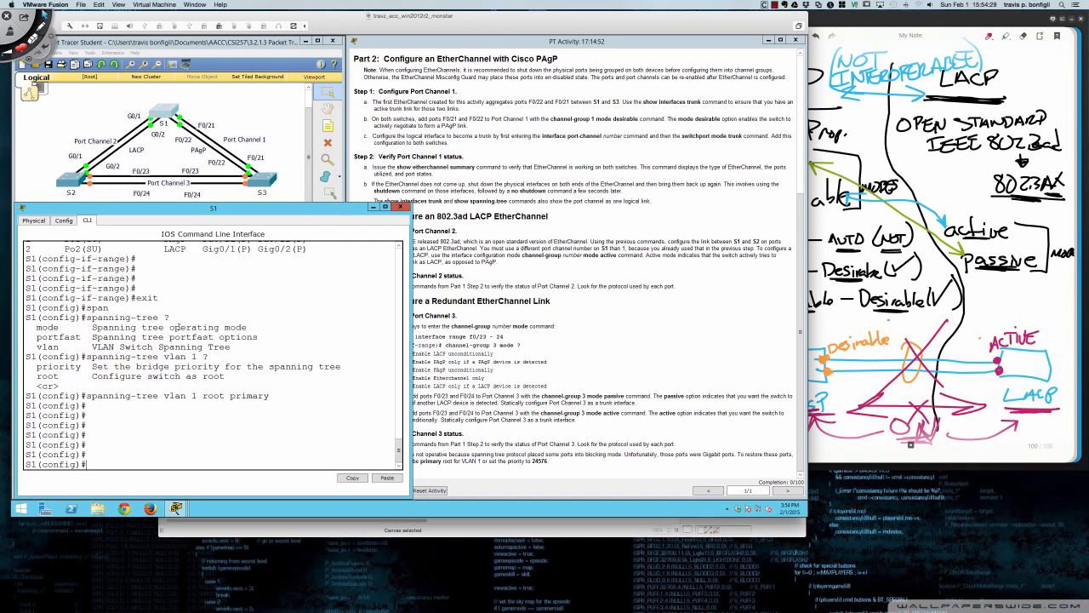
{"action": "type", "text": "do sh span"}
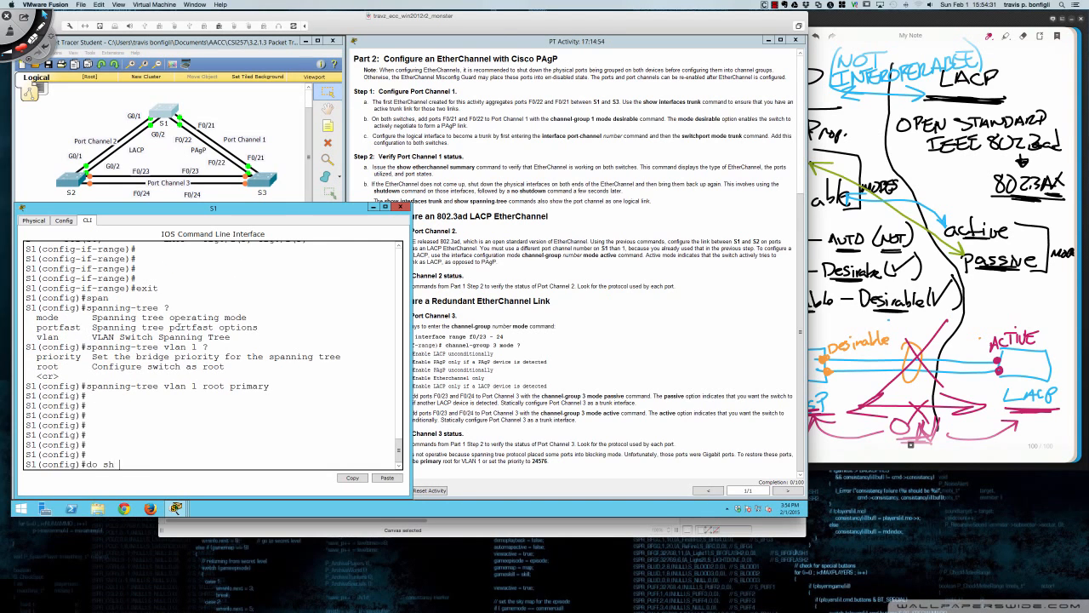
{"action": "key", "text": "Return"}
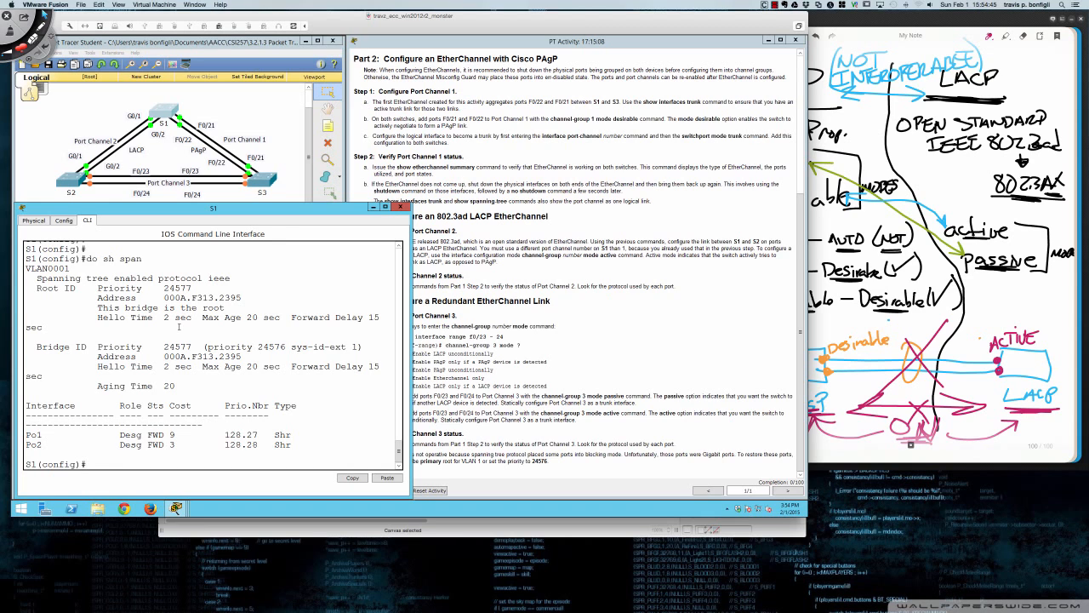
{"action": "key", "text": "Return"}
{"action": "key", "text": "Return"}
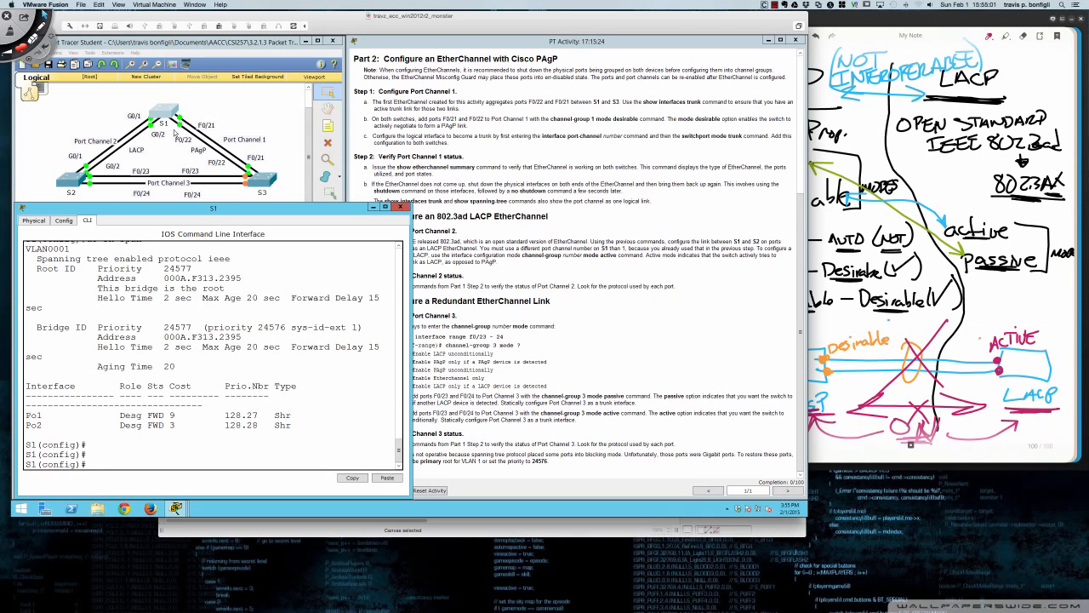
Display the spanning tree on S2 and examine the role, state and cost of its Po2 port.
{"action": "left_click", "coordinate": [80, 176]}
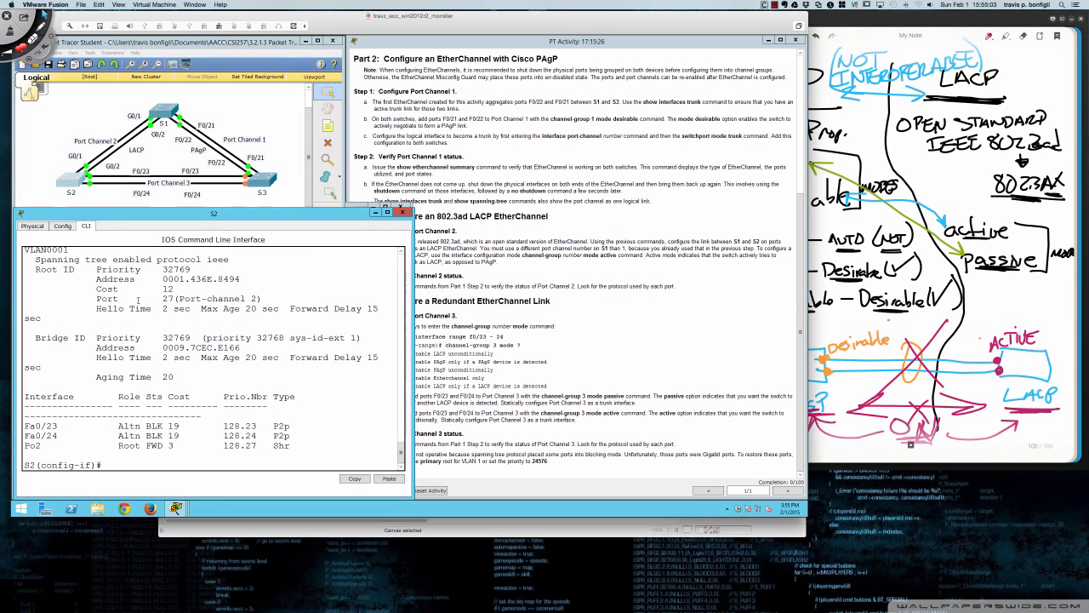
{"action": "key", "text": "Return"}
{"action": "key", "text": "Return"}
{"action": "key", "text": "Return"}
{"action": "key", "text": "Return"}
{"action": "key", "text": "Return"}
{"action": "key", "text": "Return"}
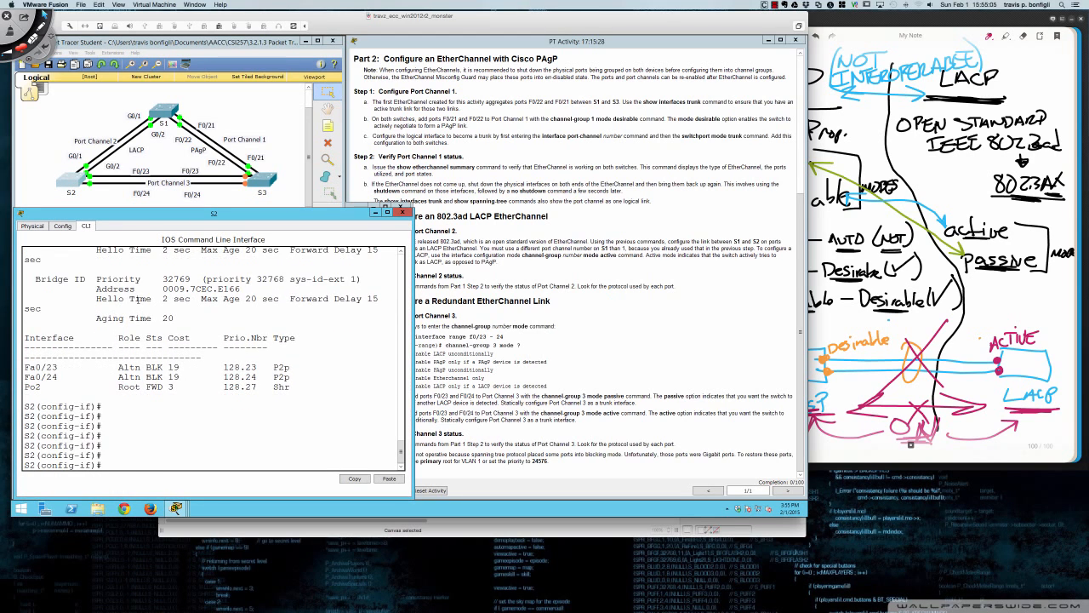
{"action": "type", "text": "do sh span"}
{"action": "key", "text": "Return"}
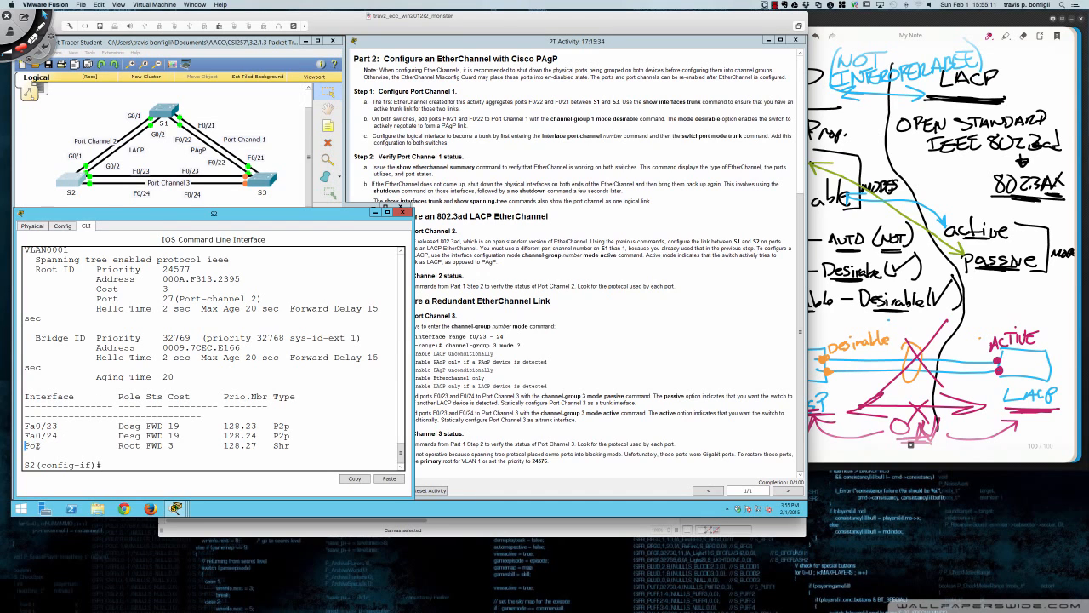
{"action": "left_click_drag", "start_coordinate": [27, 445], "coordinate": [168, 446]}
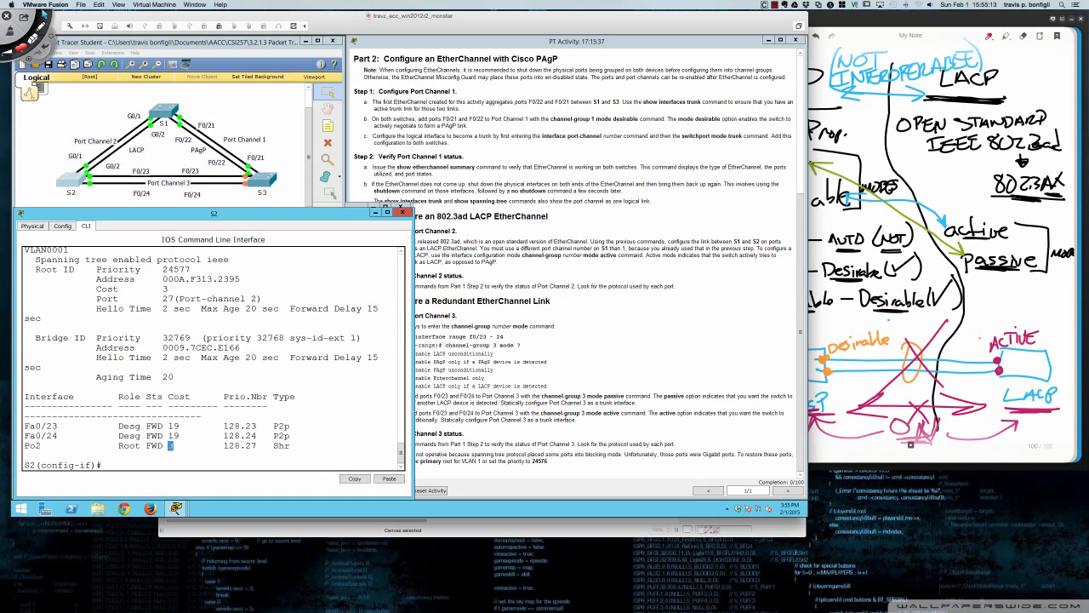
{"action": "double_click", "coordinate": [129, 445]}
Display the spanning tree on S3 and compare its Po1 entry with the Fa0/23 and Fa0/24 entries.
{"action": "left_click", "coordinate": [257, 179]}
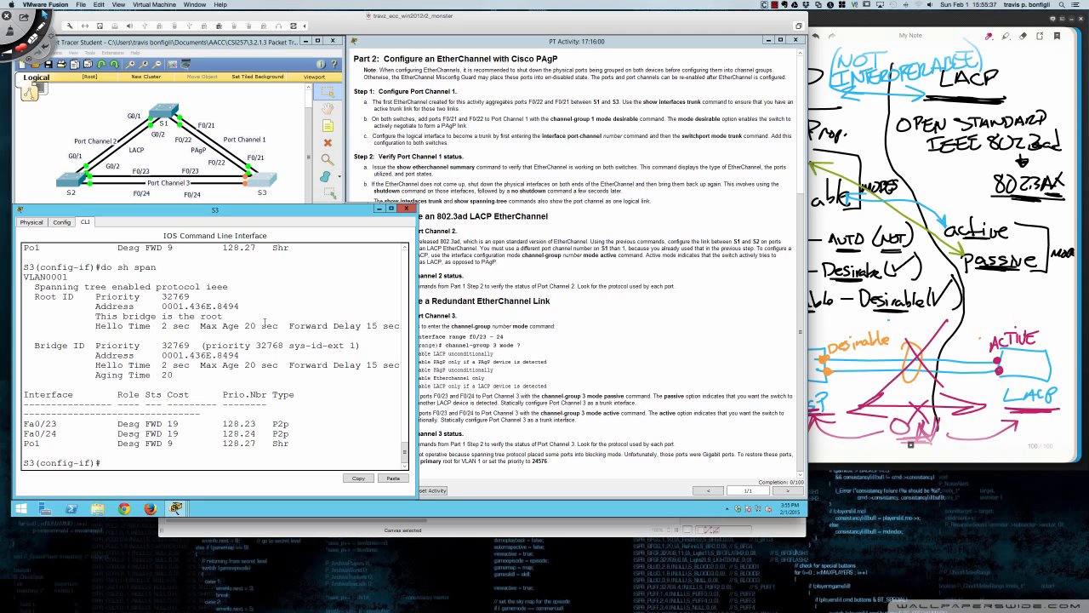
{"action": "key", "text": "Return"}
{"action": "key", "text": "Return"}
{"action": "type", "text": "do sh span"}
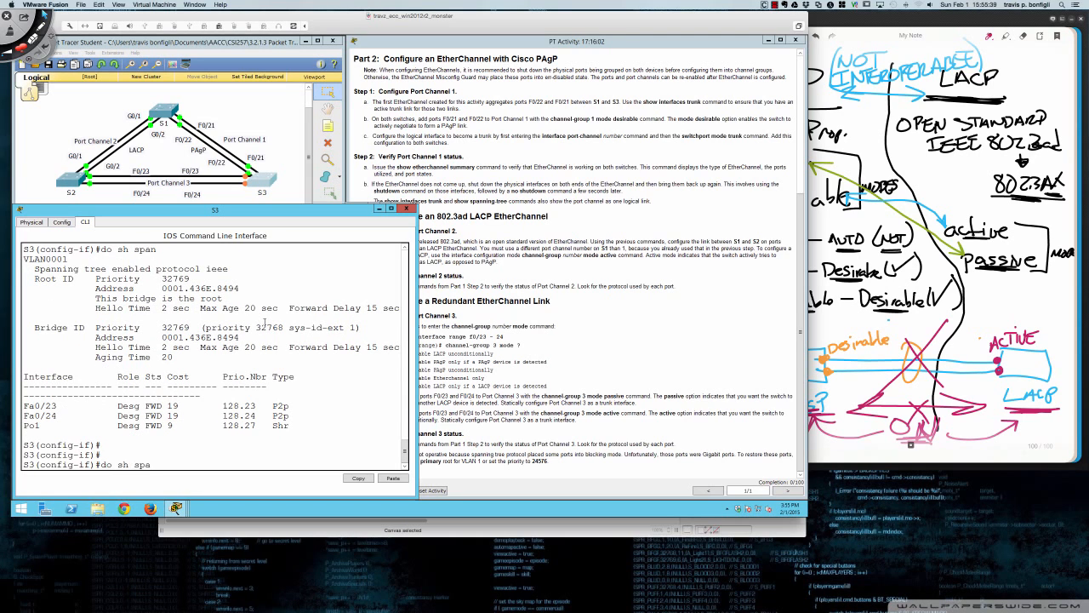
{"action": "key", "text": "Return"}
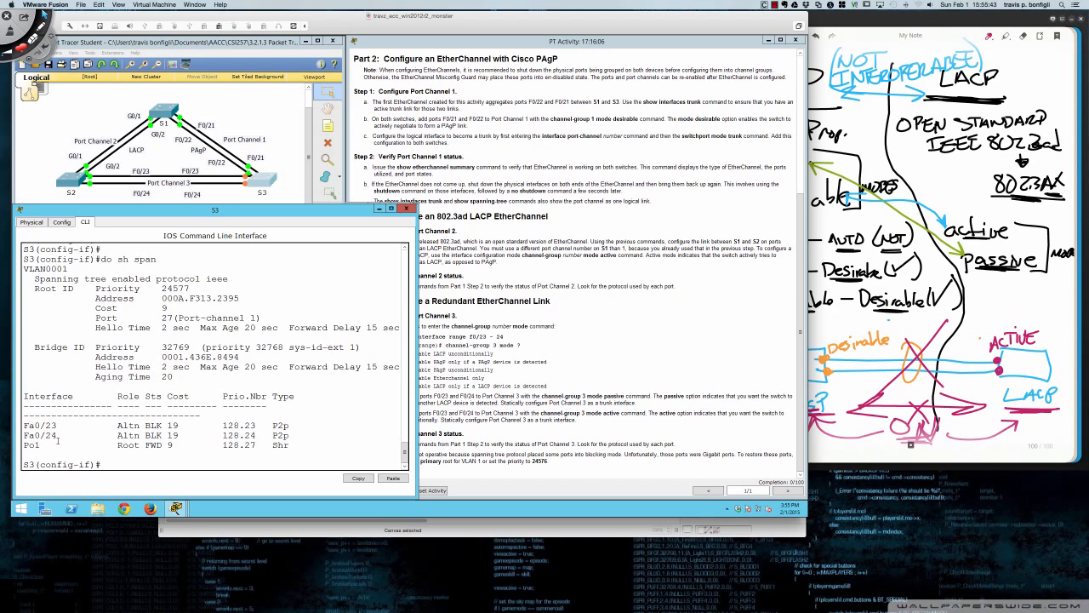
{"action": "left_click_drag", "start_coordinate": [24, 445], "coordinate": [173, 445]}
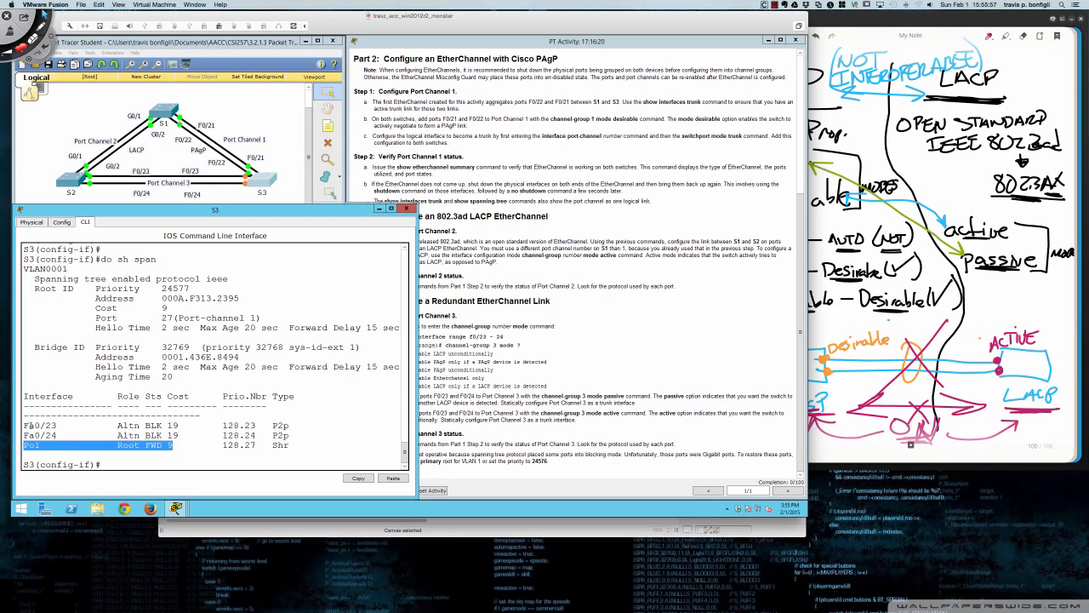
{"action": "left_click_drag", "start_coordinate": [26, 424], "coordinate": [296, 435]}
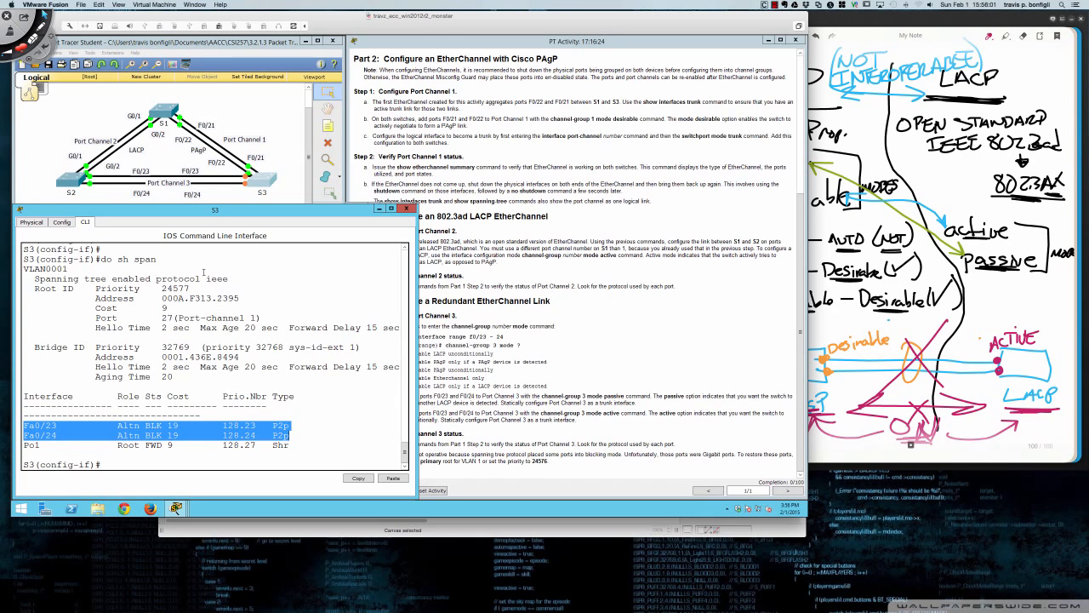
Compare the Part 4 Step 2 note on blocked ports with Port Channel 3 in the topology and S3's spanning-tree output.
{"action": "left_click", "coordinate": [480, 436]}
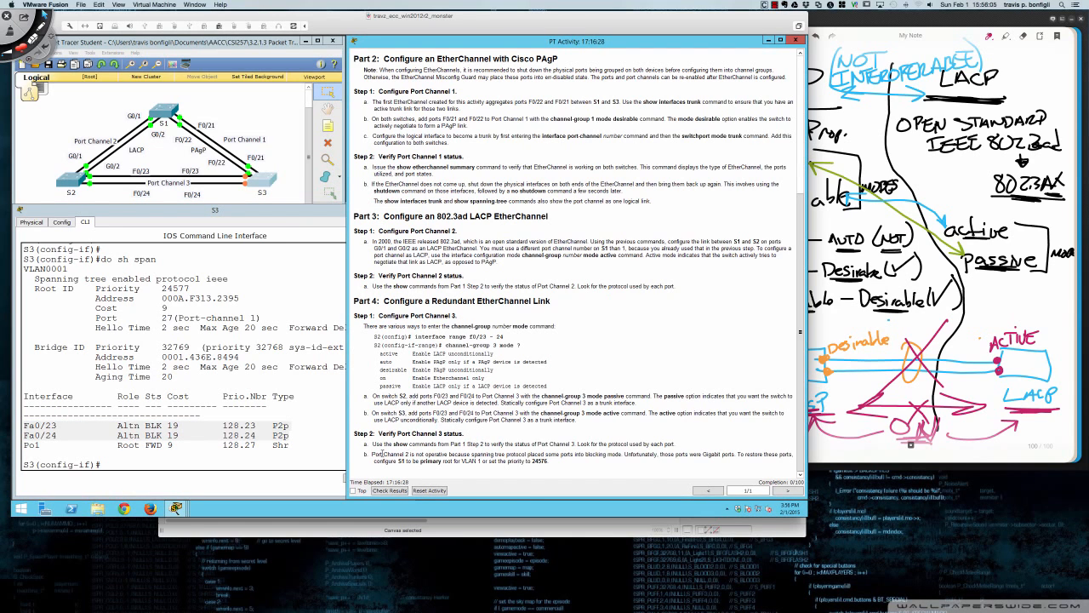
{"action": "left_click_drag", "start_coordinate": [371, 453], "coordinate": [552, 456]}
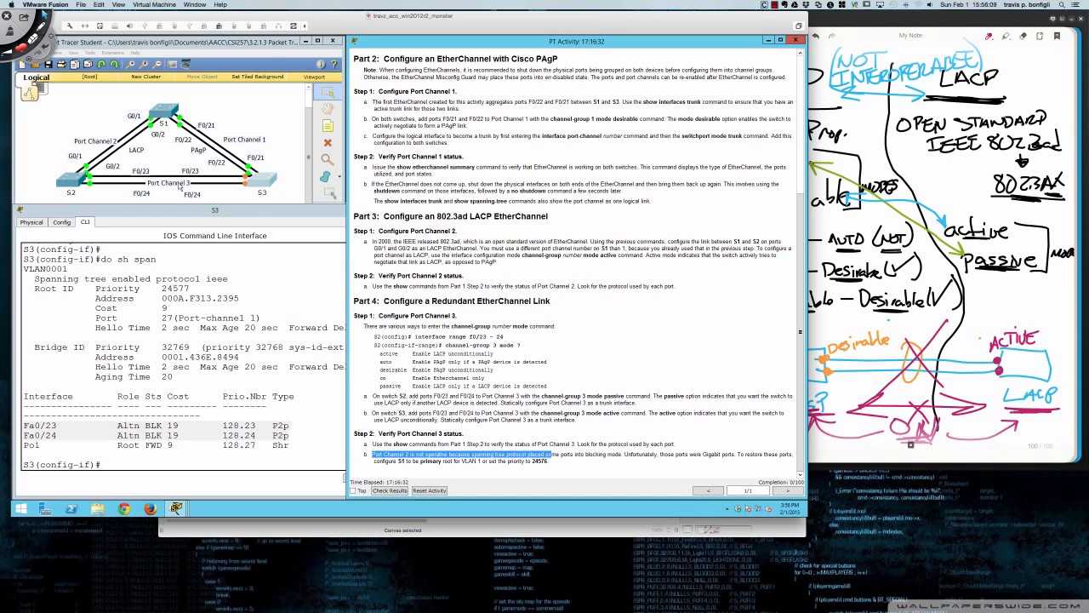
{"action": "left_click", "coordinate": [181, 184]}
{"action": "left_click", "coordinate": [207, 281]}
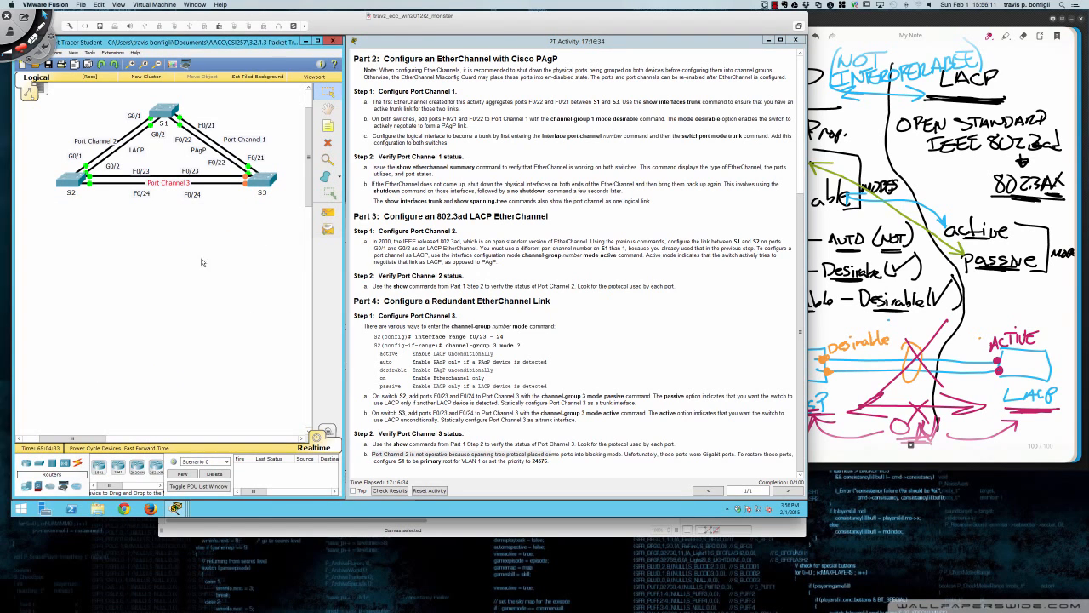
{"action": "left_click", "coordinate": [254, 187]}
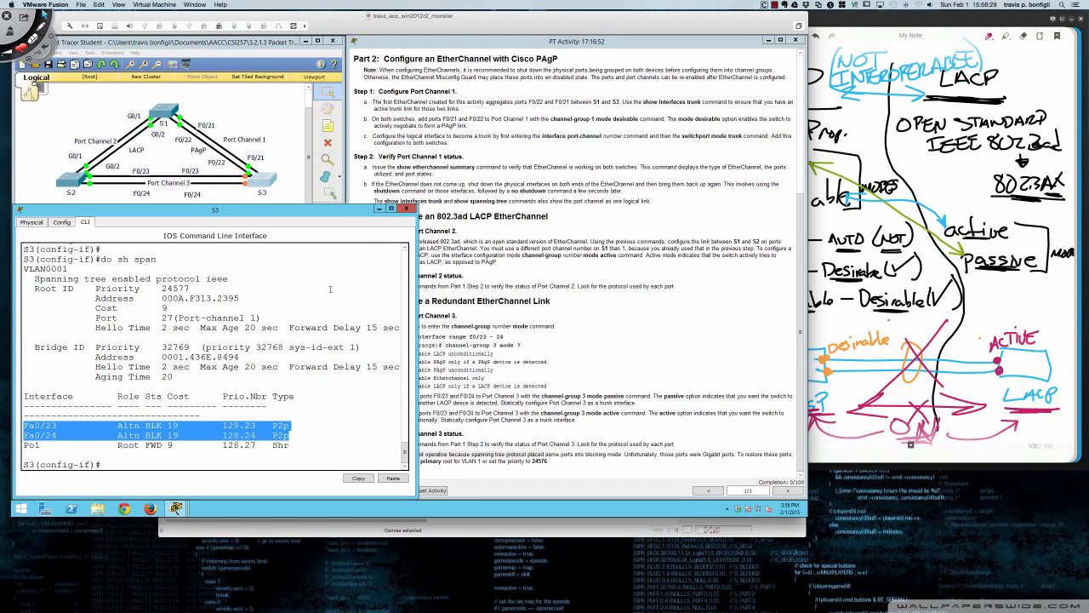
Check the activity results, review the assessment items and score, and close the results.
{"action": "left_click", "coordinate": [492, 455]}
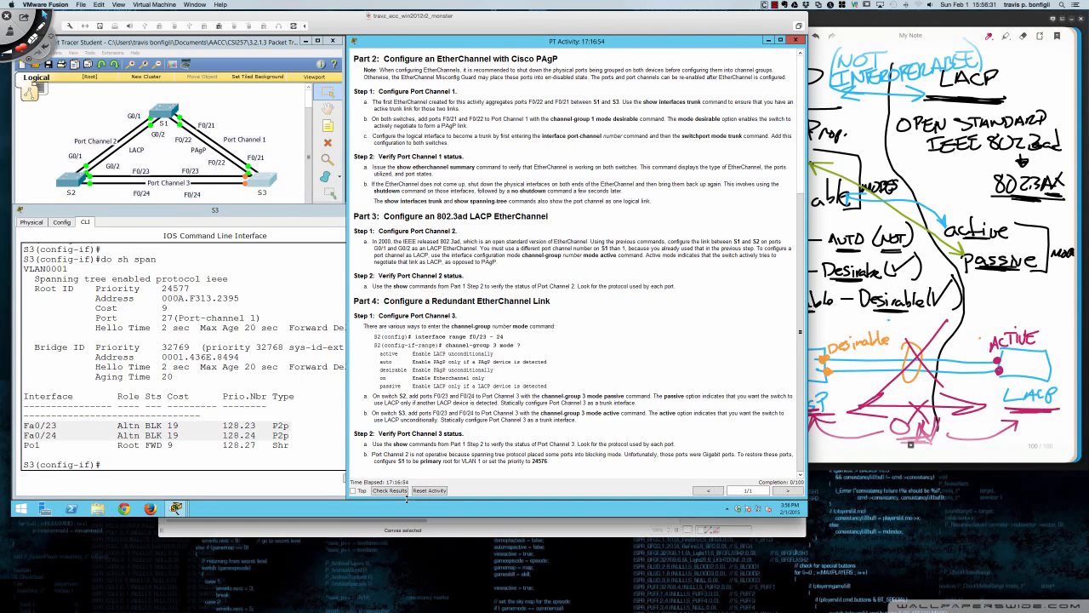
{"action": "left_click", "coordinate": [395, 492]}
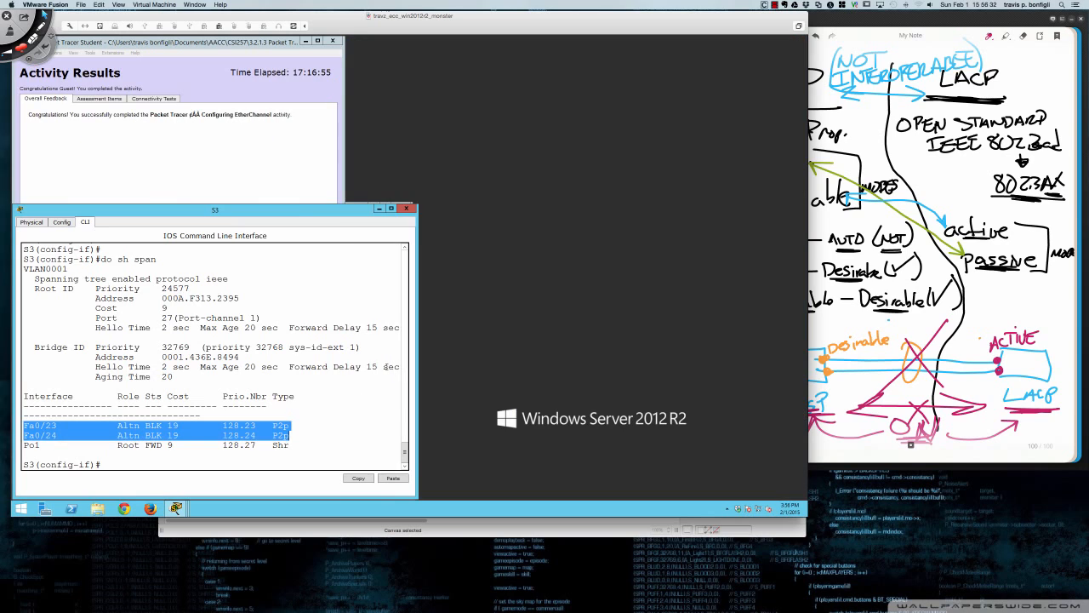
{"action": "left_click", "coordinate": [100, 99]}
{"action": "scroll", "coordinate": [137, 220], "scroll_direction": "down", "scroll_amount": 1}
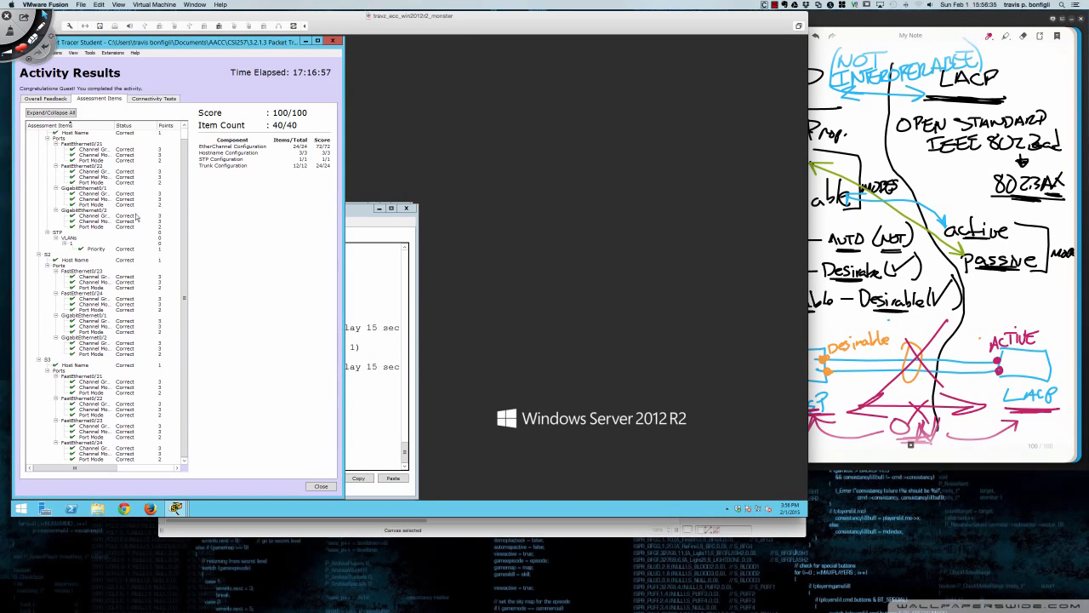
{"action": "scroll", "coordinate": [136, 219], "scroll_direction": "up", "scroll_amount": 1}
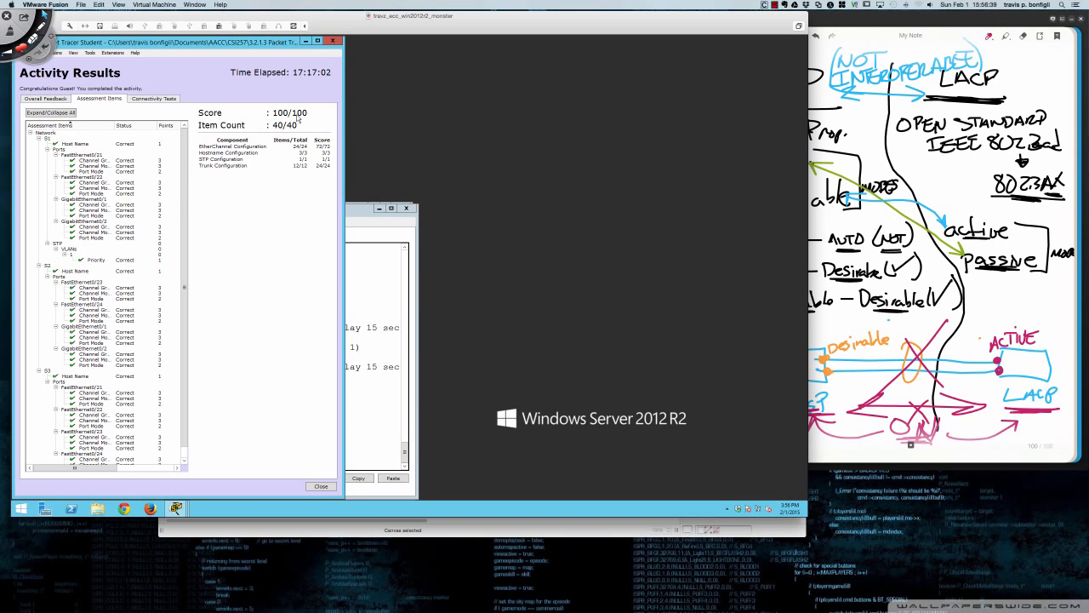
{"action": "left_click", "coordinate": [333, 40]}
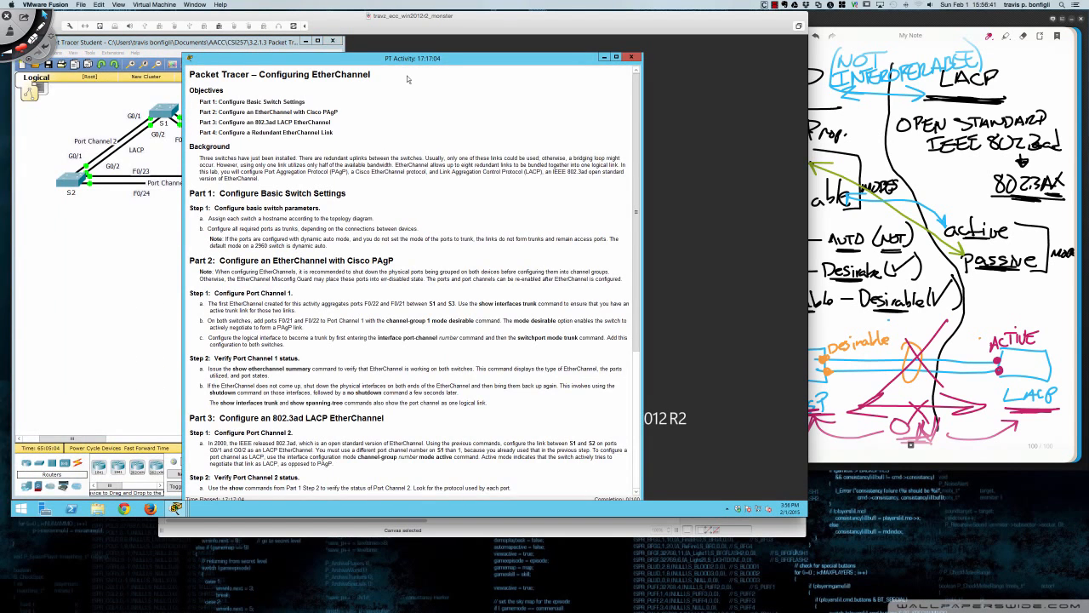
Move the activity instructions beside the topology and switch to the Bamboo Dock note comparing PAgP and LACP.
{"action": "left_click_drag", "start_coordinate": [368, 64], "coordinate": [531, 46]}
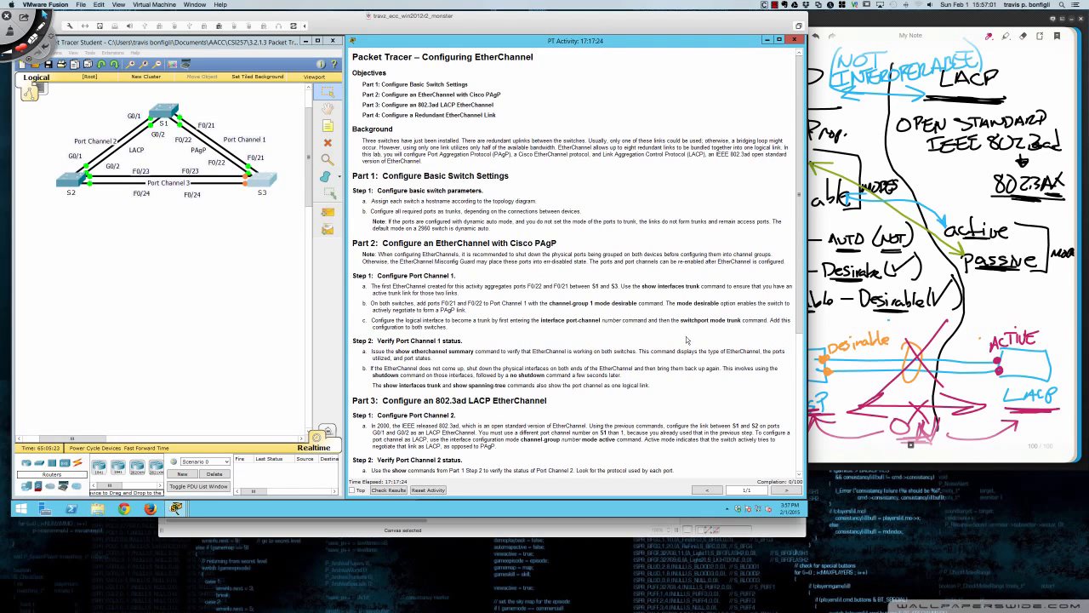
{"action": "left_click", "coordinate": [869, 112]}
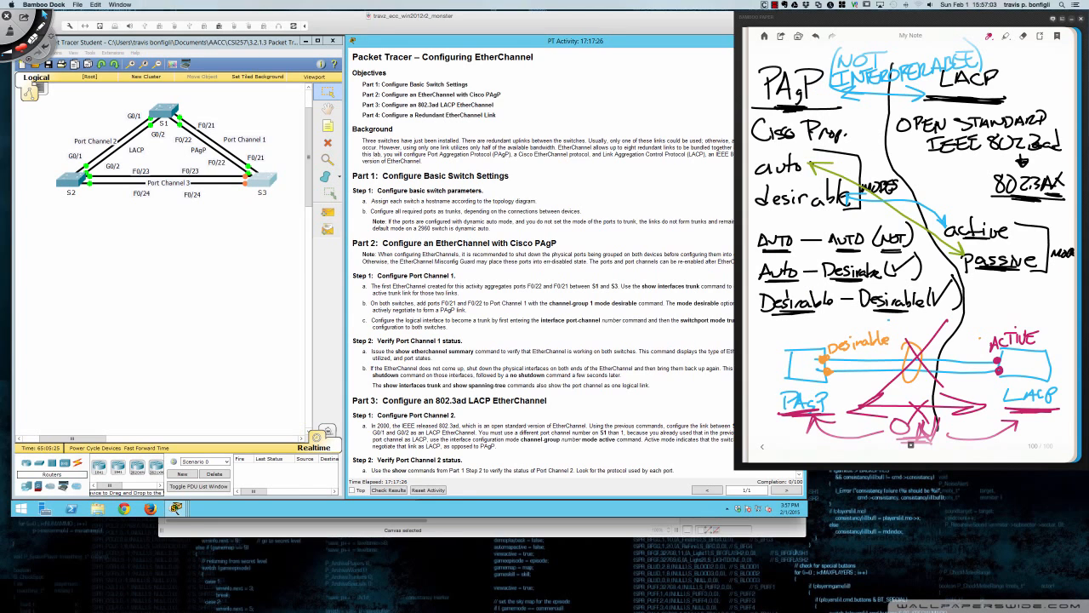